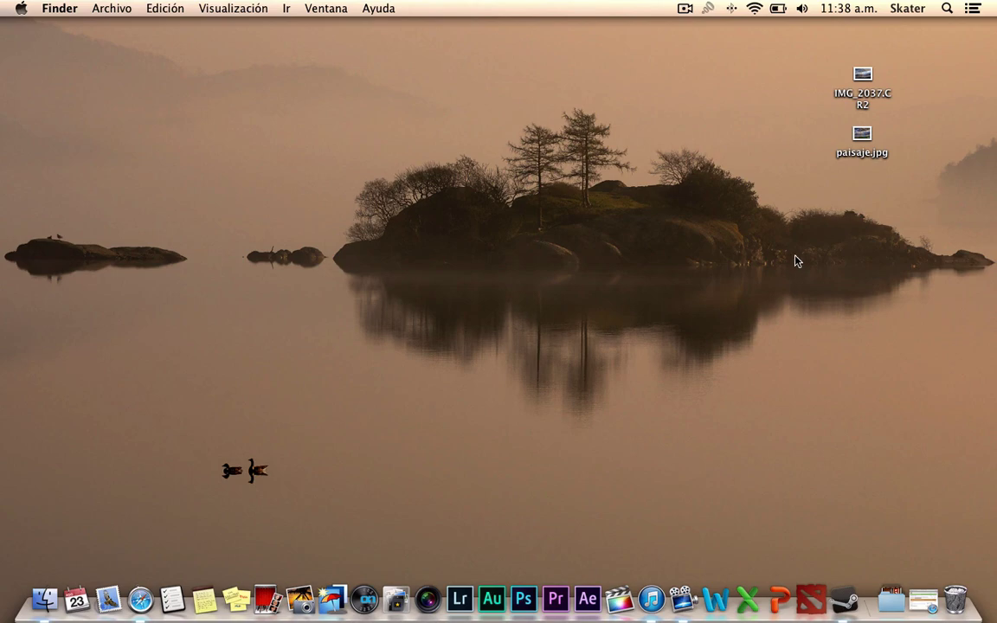
- Select both desktop images and Quick Look them together
mouse_move(900, 212)
left_mouse_down()
mouse_move(814, 147)
mouse_move(796, 45)
left_mouse_up()
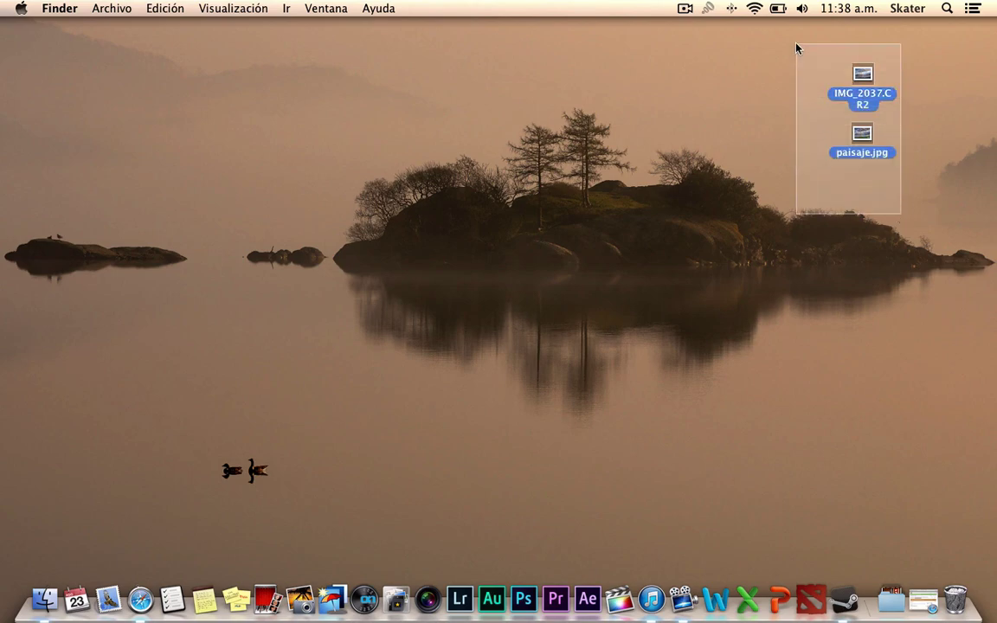
right_click(863, 76)
left_click(771, 240)
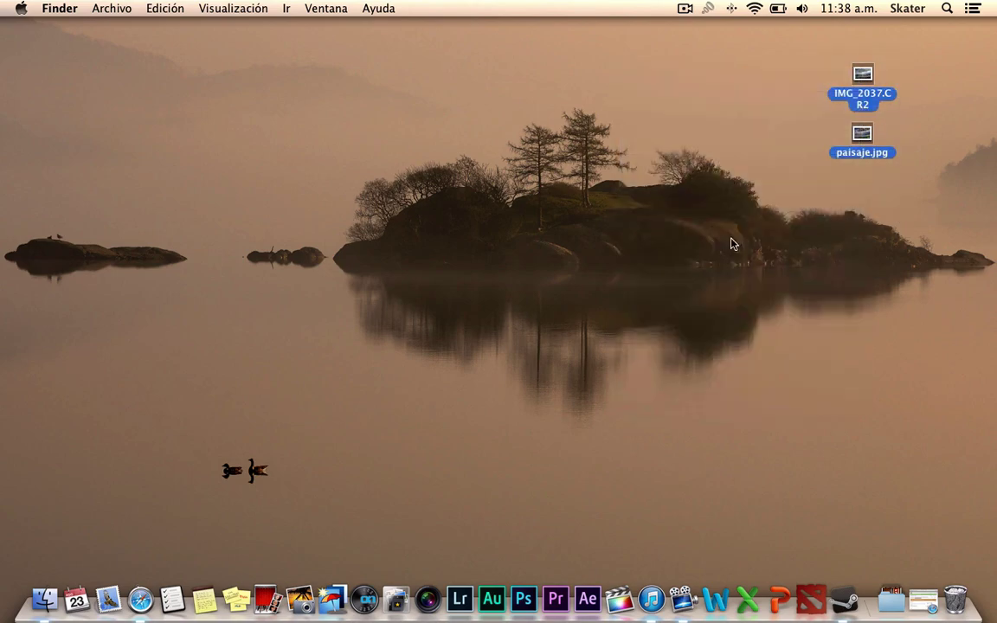
- Flip between the raw IMG_2037.CR2 and HDR paisaje.jpg previews to compare, then close Quick Look
key("Right")
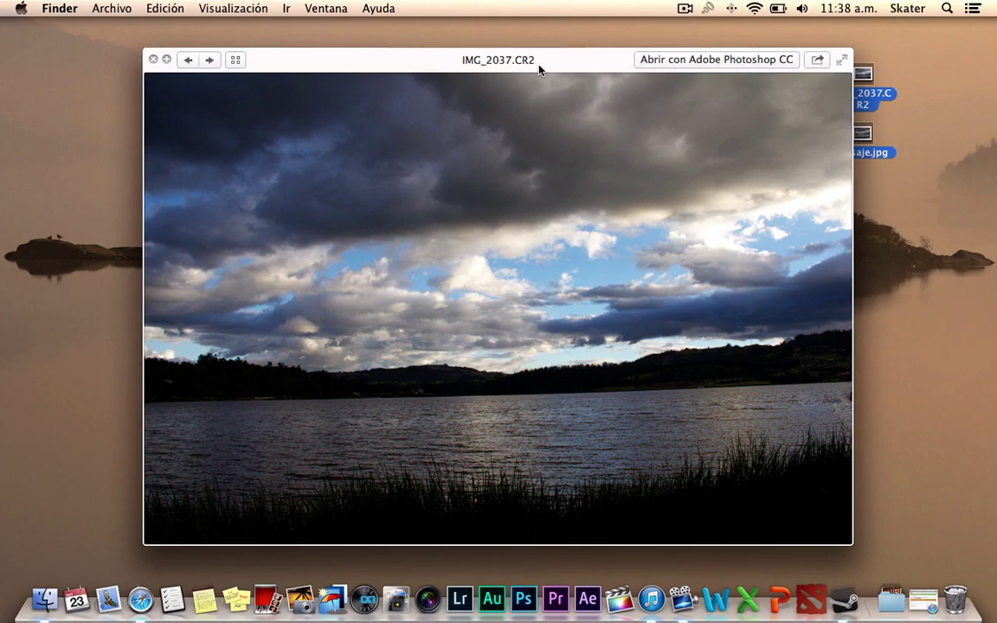
key("Right")
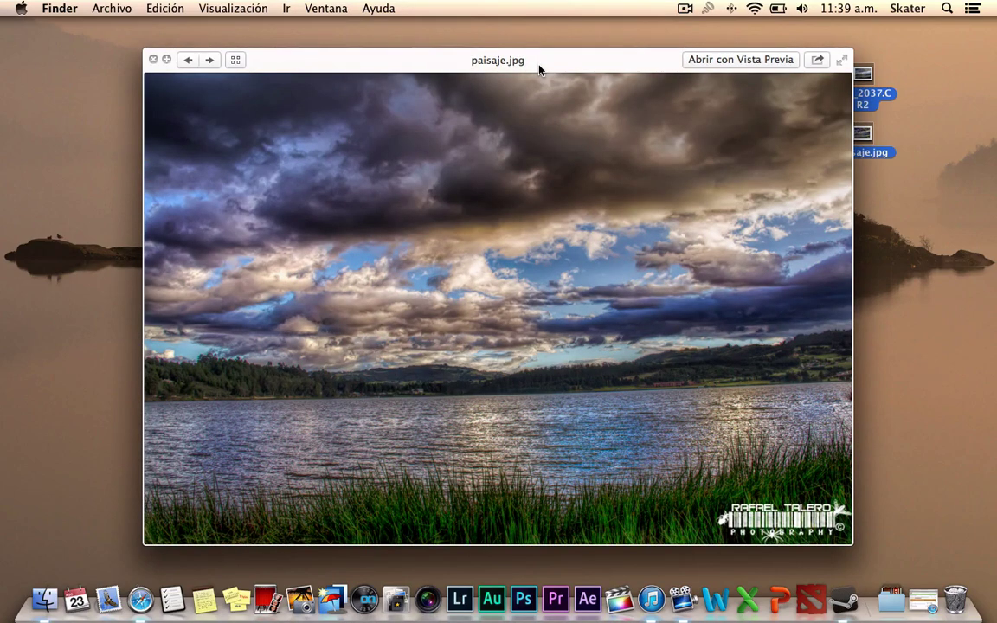
key("Left")
key("Right")
key("Left")
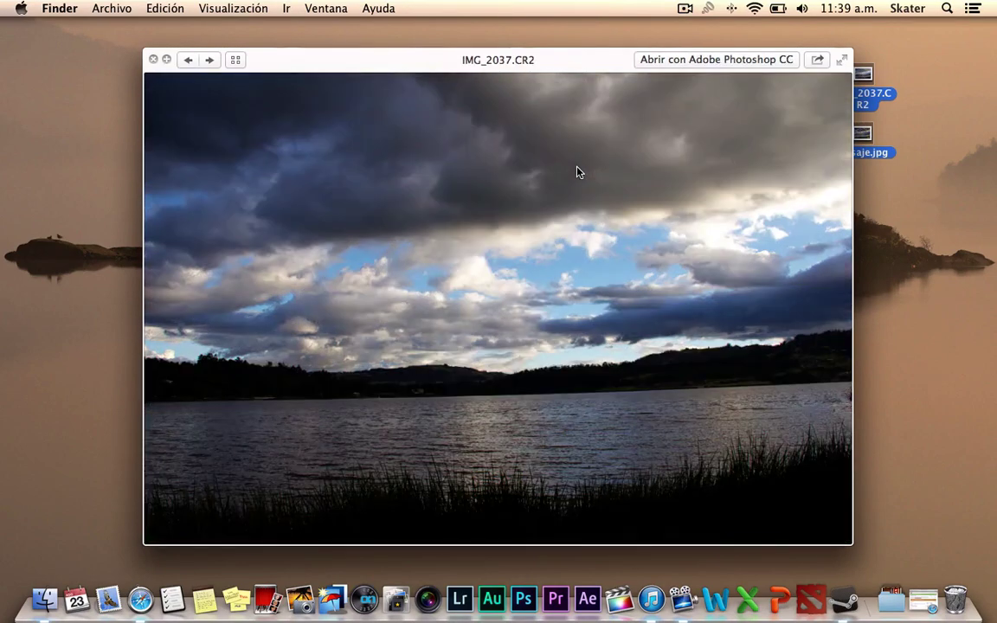
key("Right")
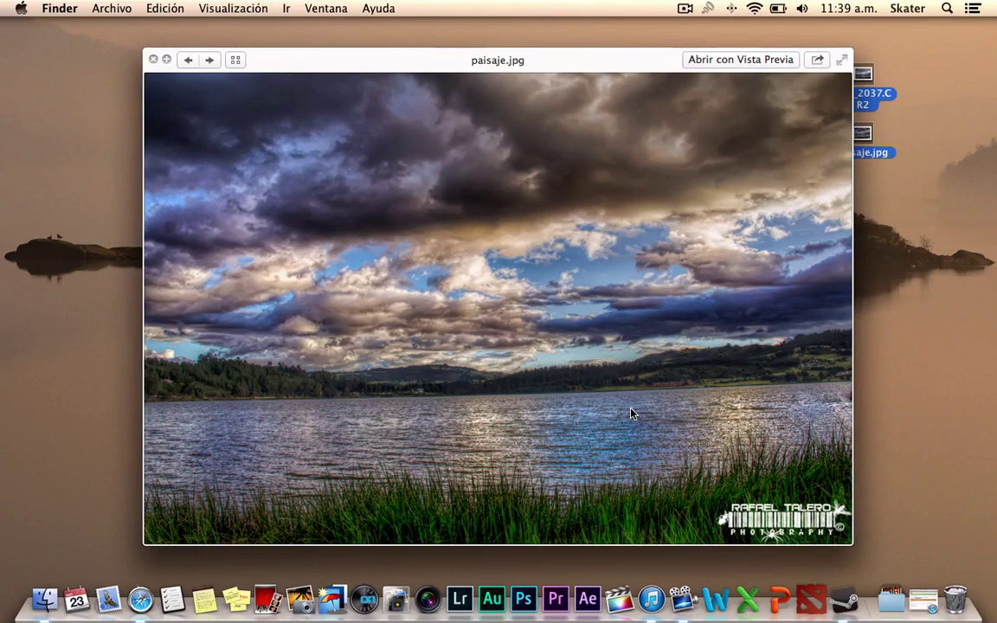
key("Left")
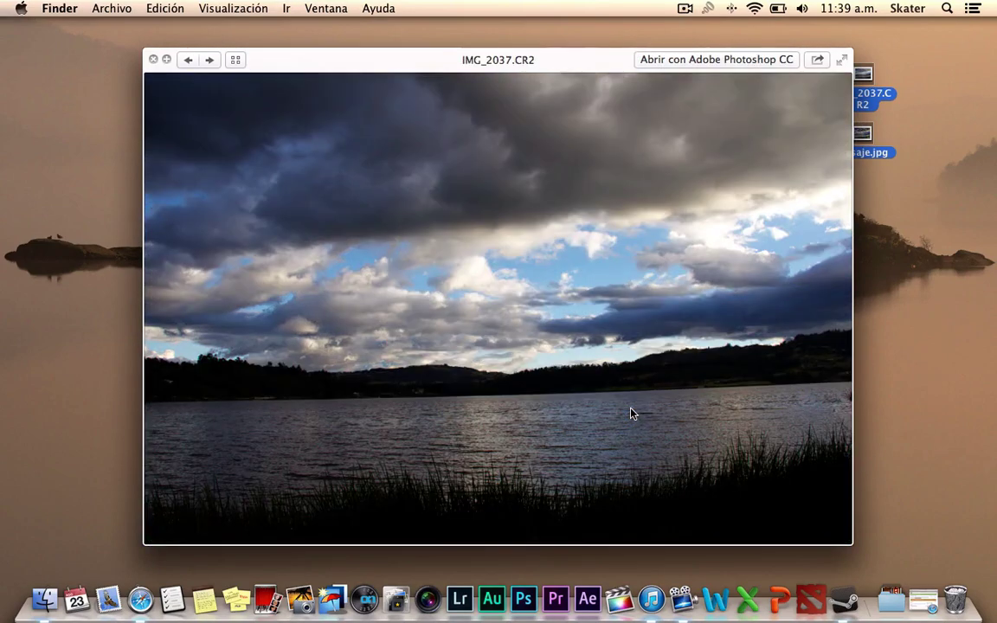
key("Right")
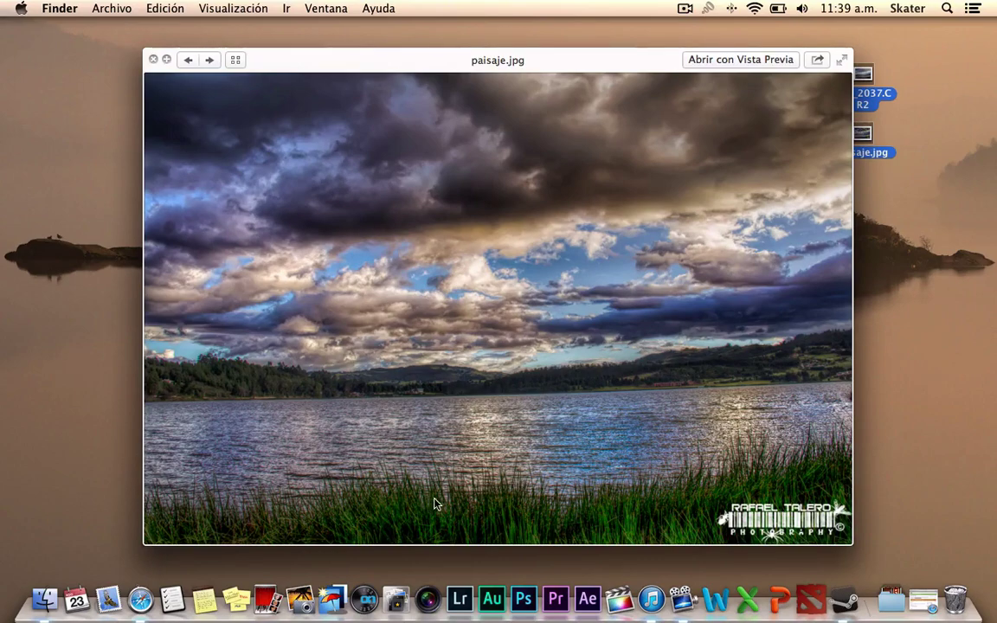
key("Left")
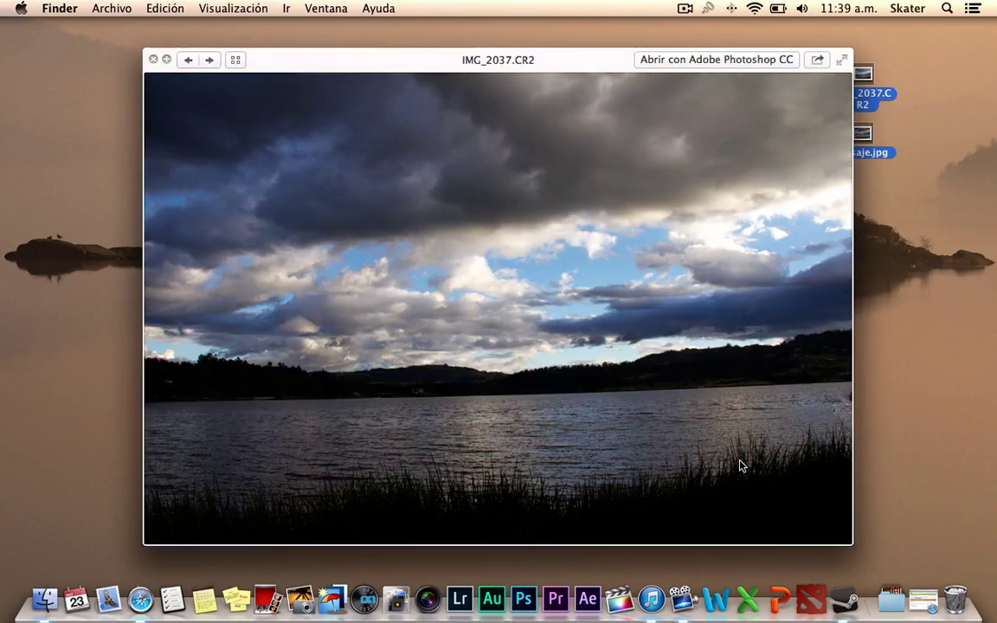
key("Right")
key("Left")
key("Right")
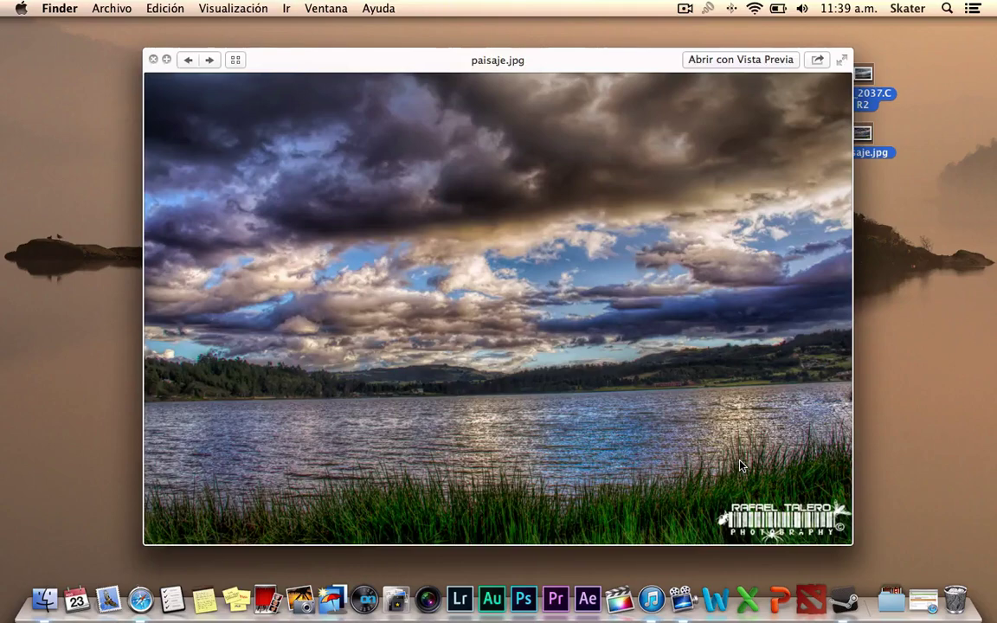
key("Left")
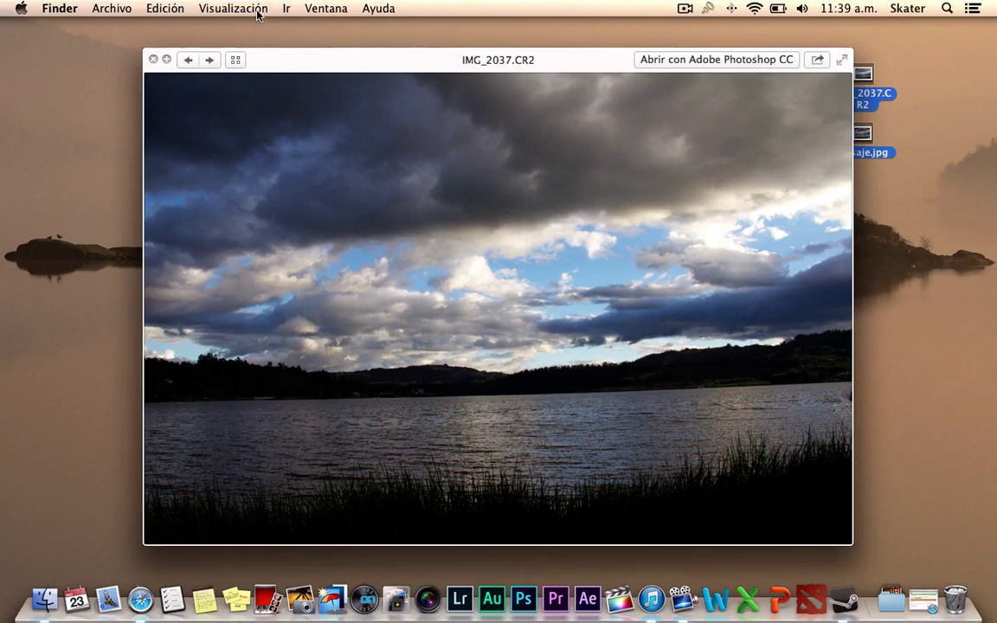
left_click(152, 60)
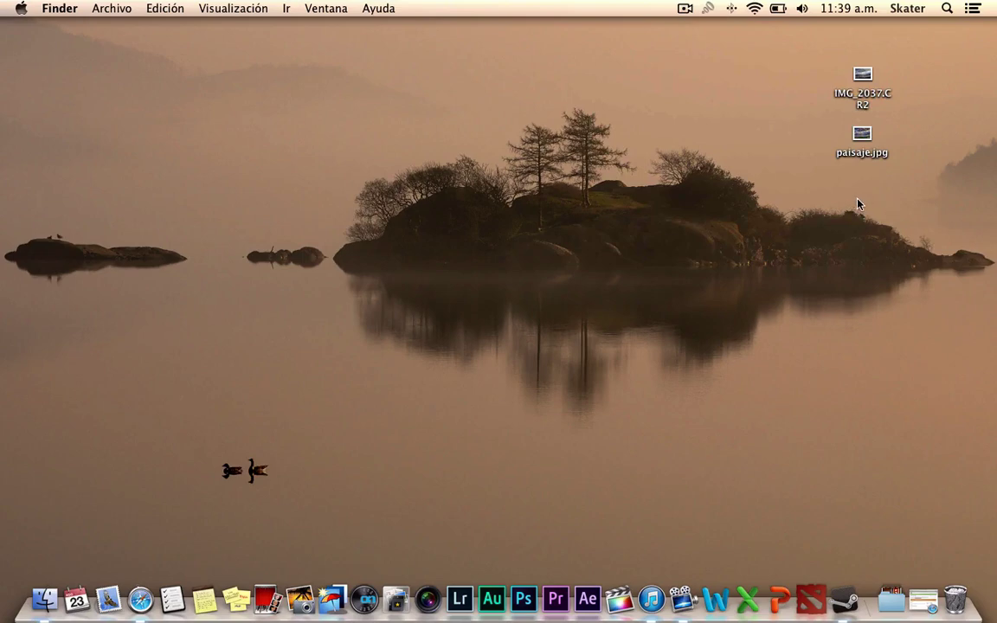
- Quick Look IMG_2037.CR2 on its own, then close the preview
left_click(863, 76)
right_click(864, 76)
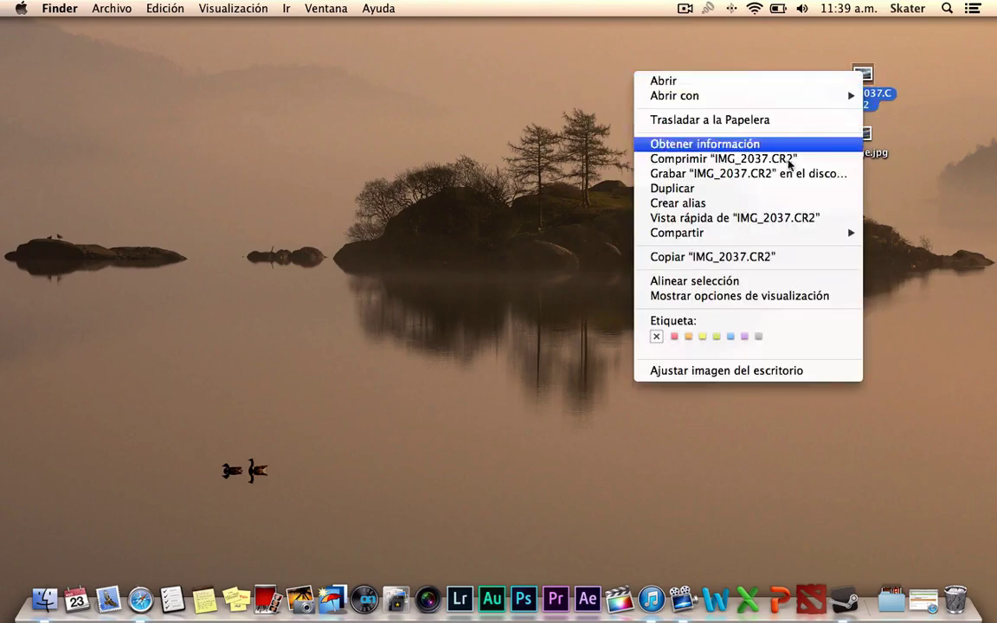
left_click(769, 220)
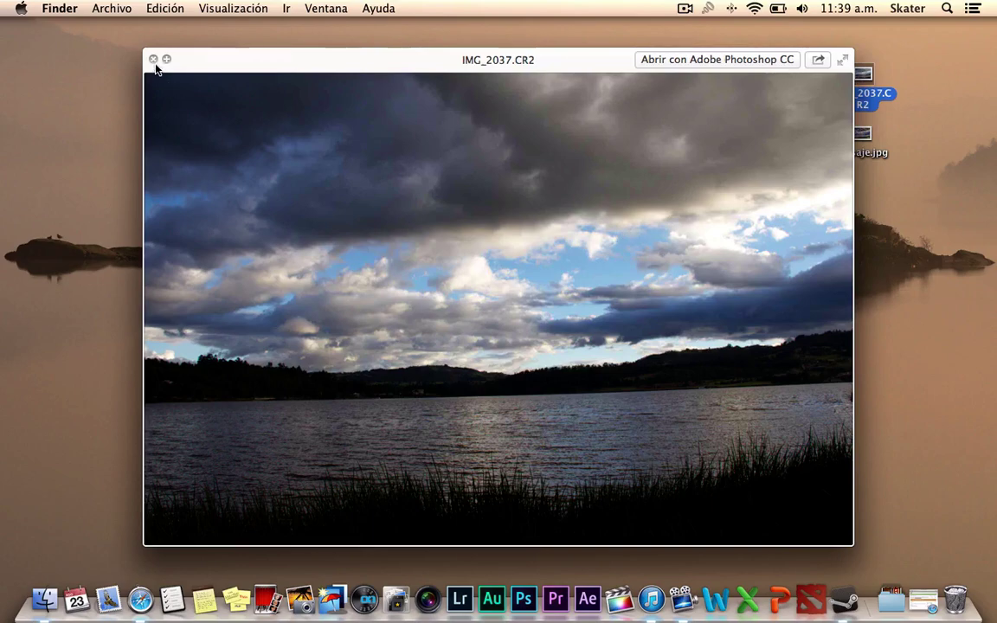
left_click(153, 59)
- Show IMG_2037.CR2's Get Info details, then Quick Look paisaje.jpg
right_click(864, 78)
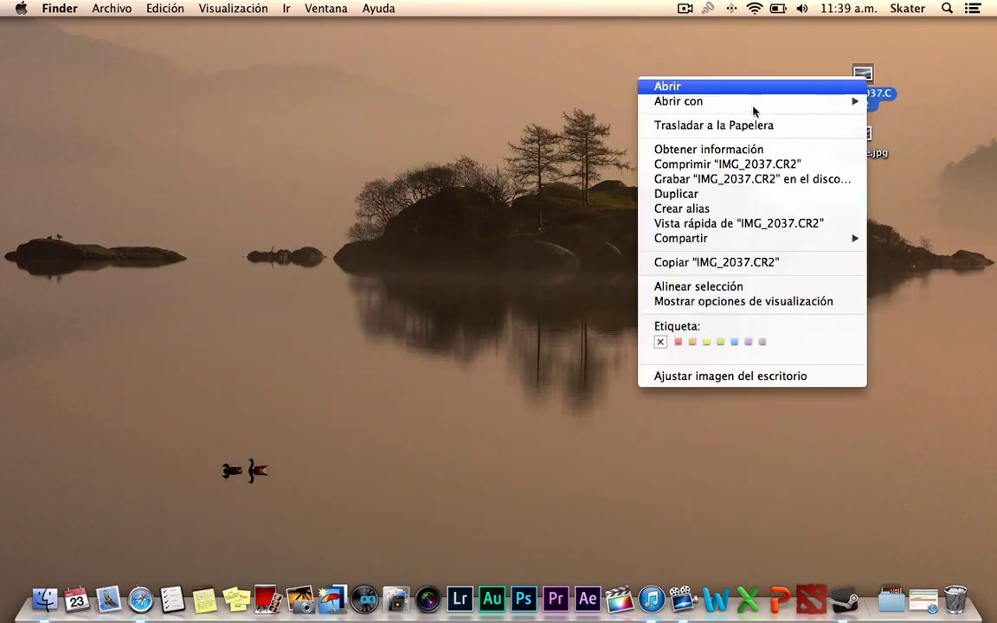
left_click(708, 149)
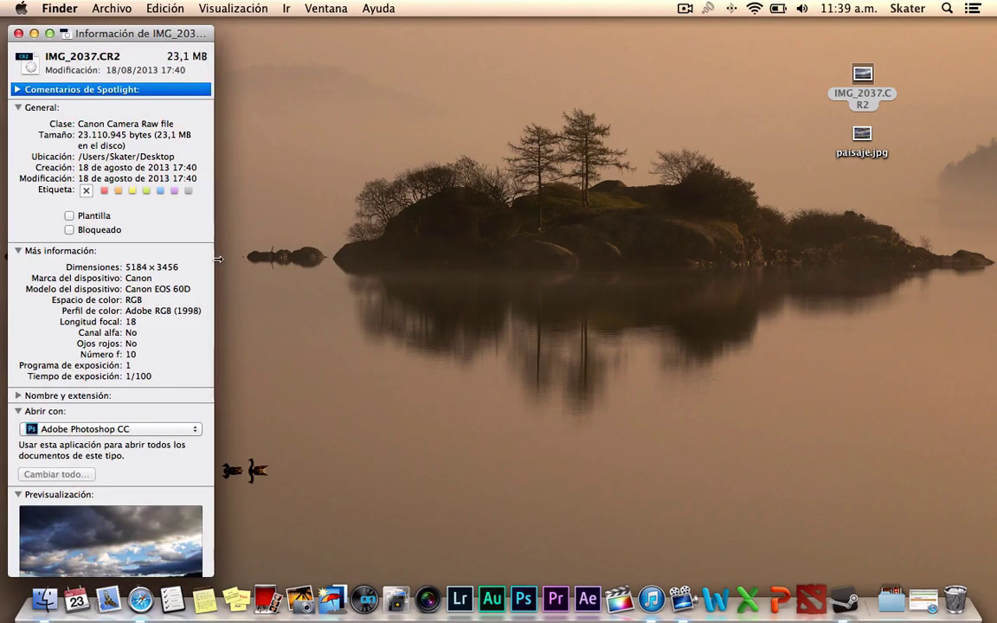
scroll(164, 300, "down", 1)
scroll(164, 300, "down", 1)
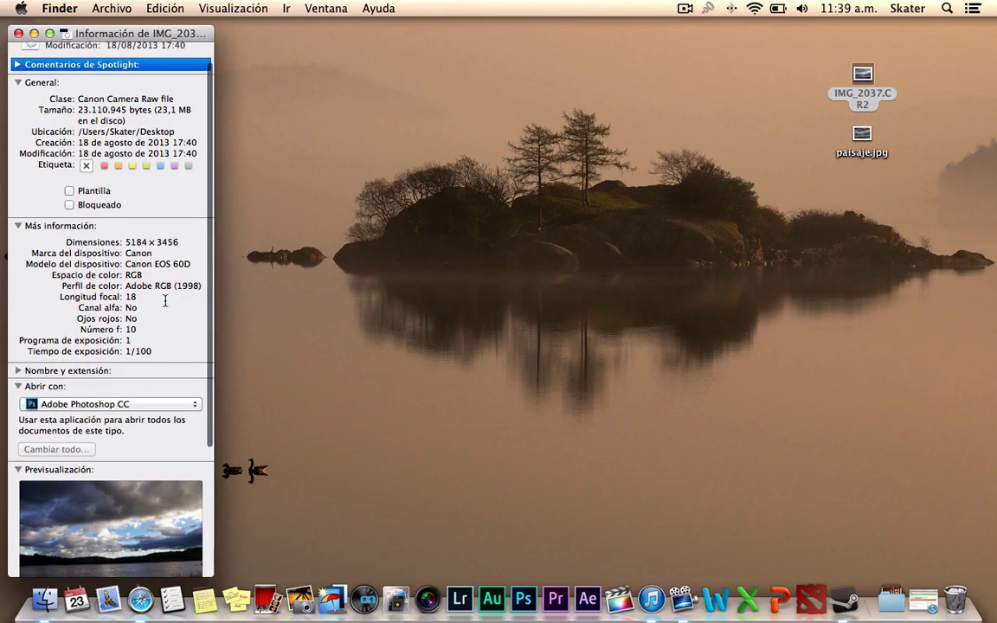
scroll(148, 267, "down", 3)
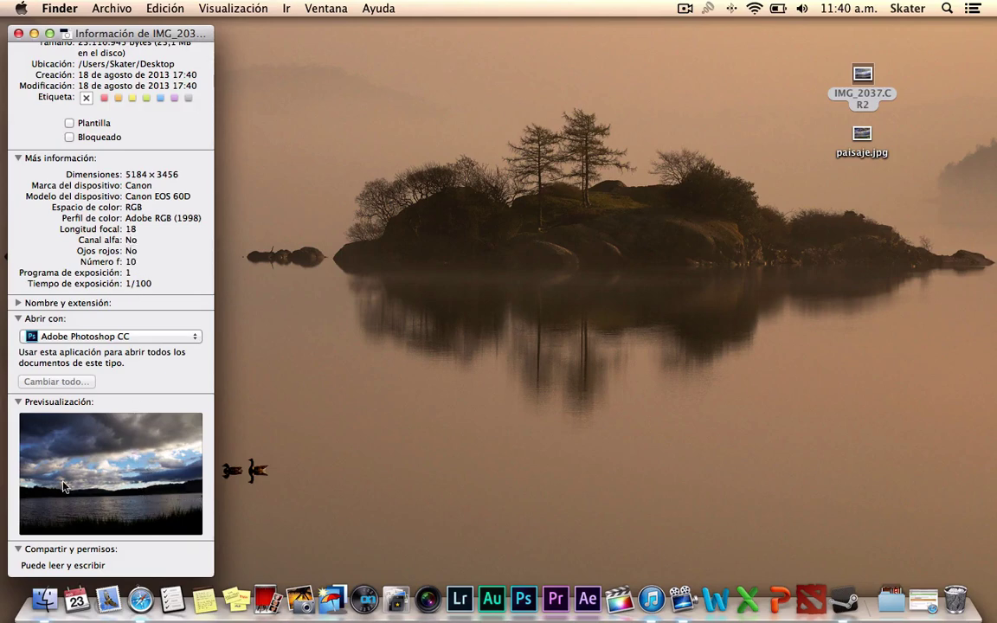
left_click(863, 136)
key("space")
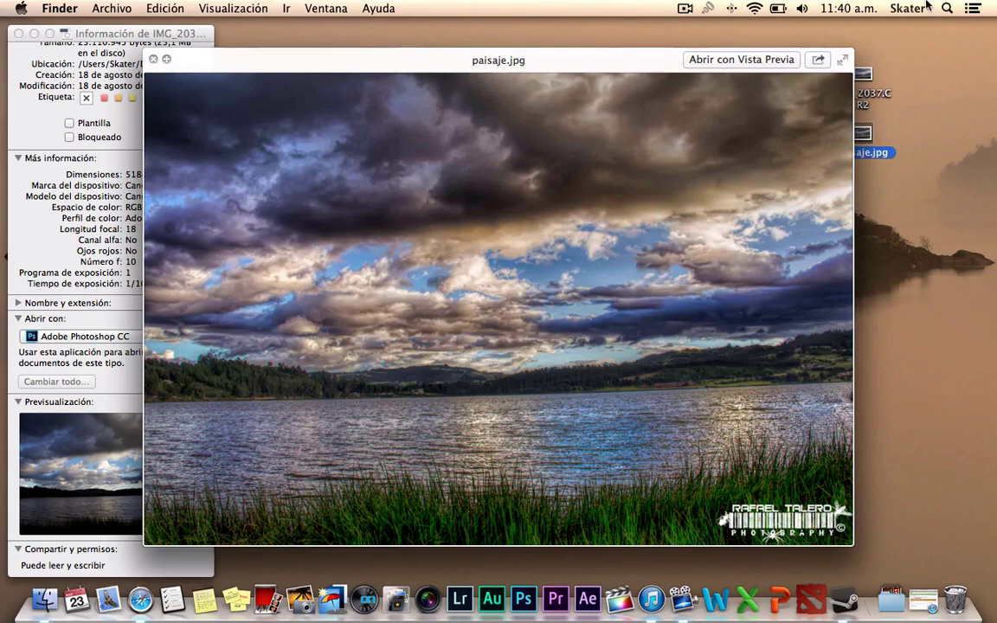
- Open paisaje.jpg in Preview, zoom in on the clouds and hills, zoom out and close it
left_click(770, 60)
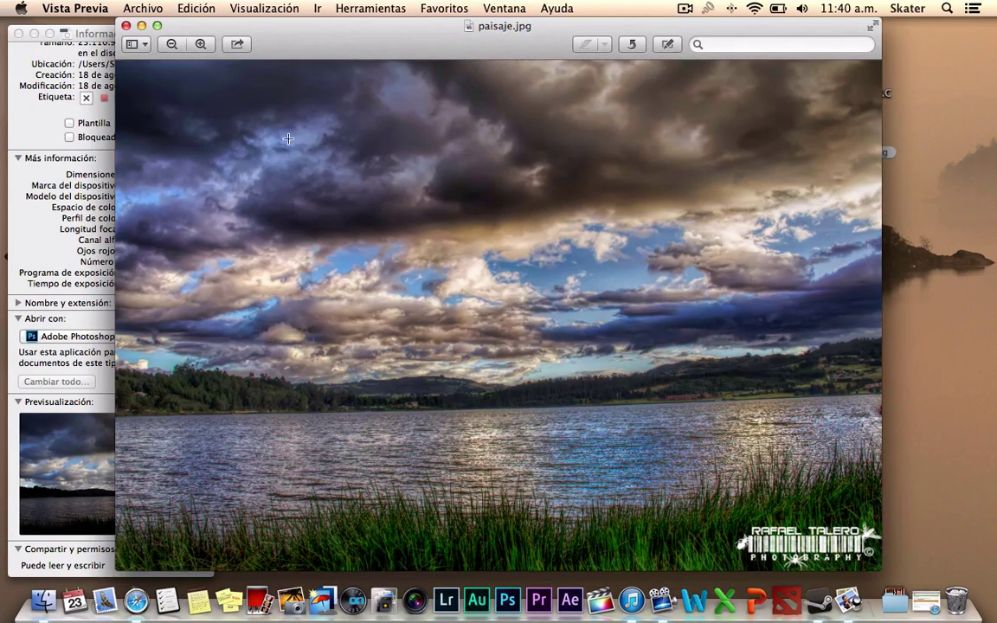
left_click(202, 45)
left_click(201, 44)
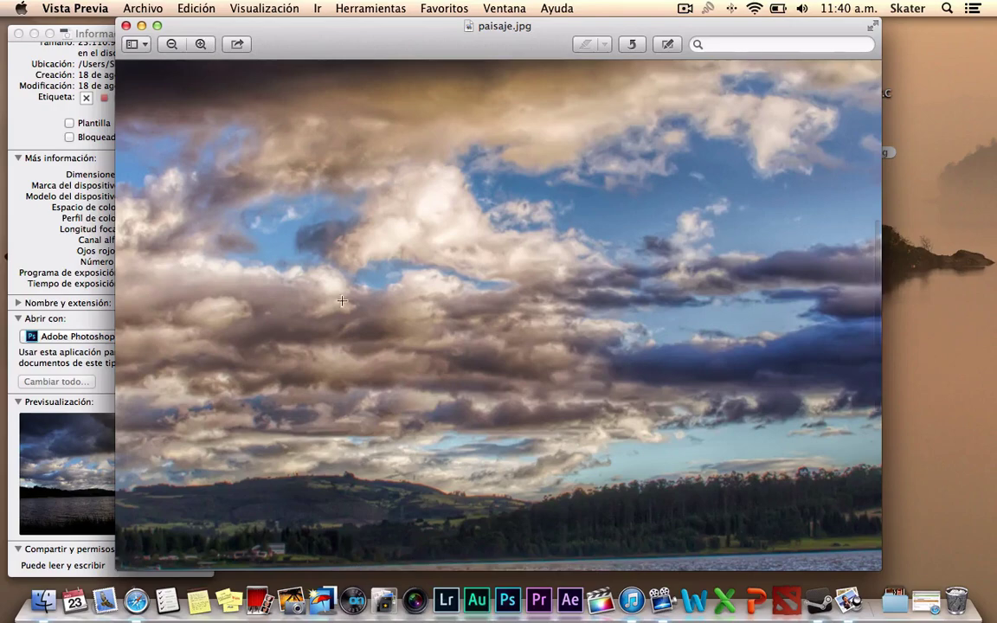
scroll(448, 412, "down", 5)
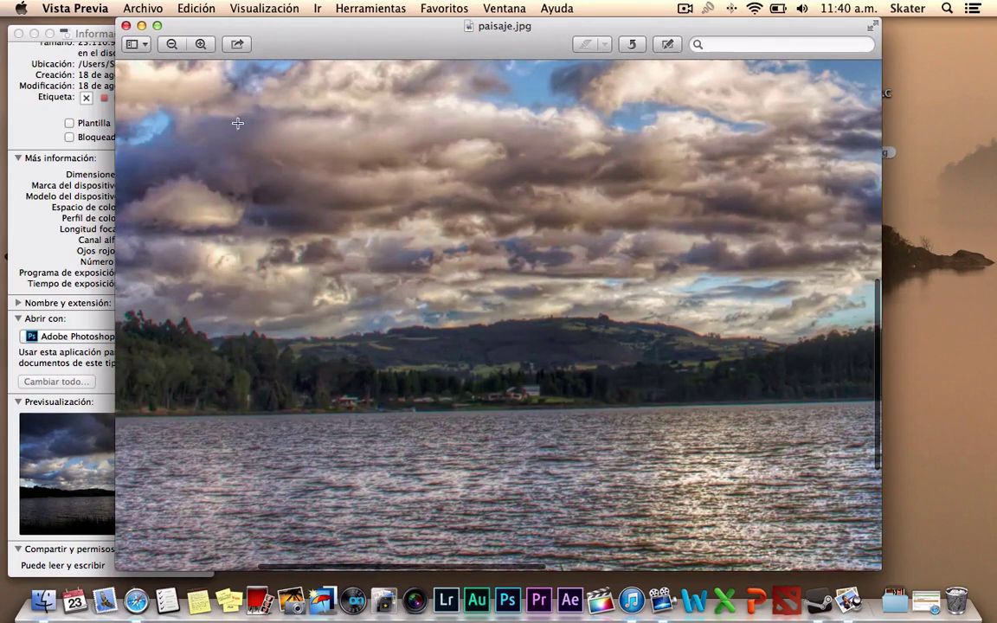
left_click(208, 47)
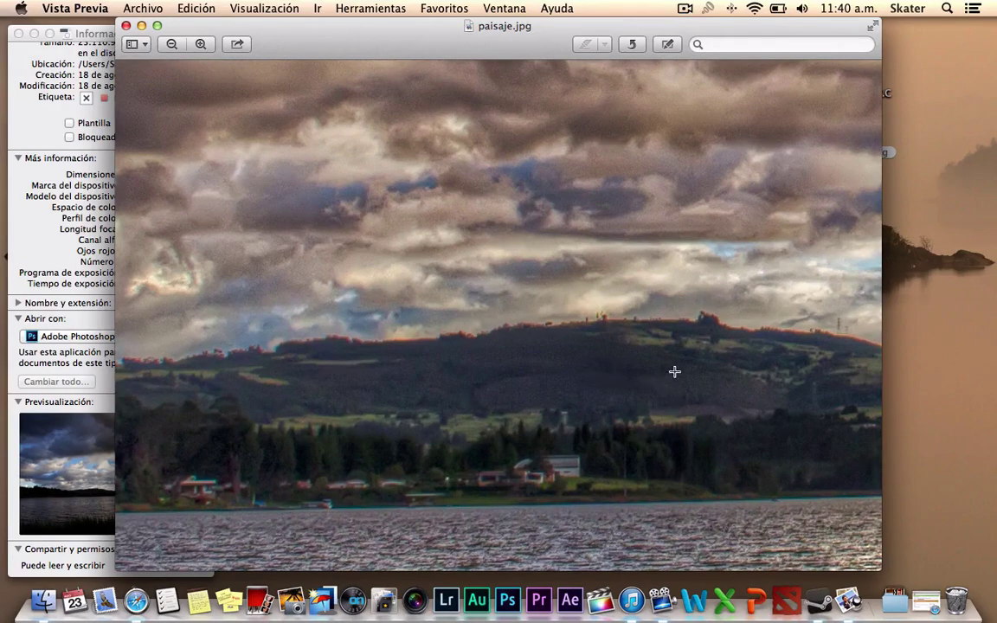
left_click(172, 45)
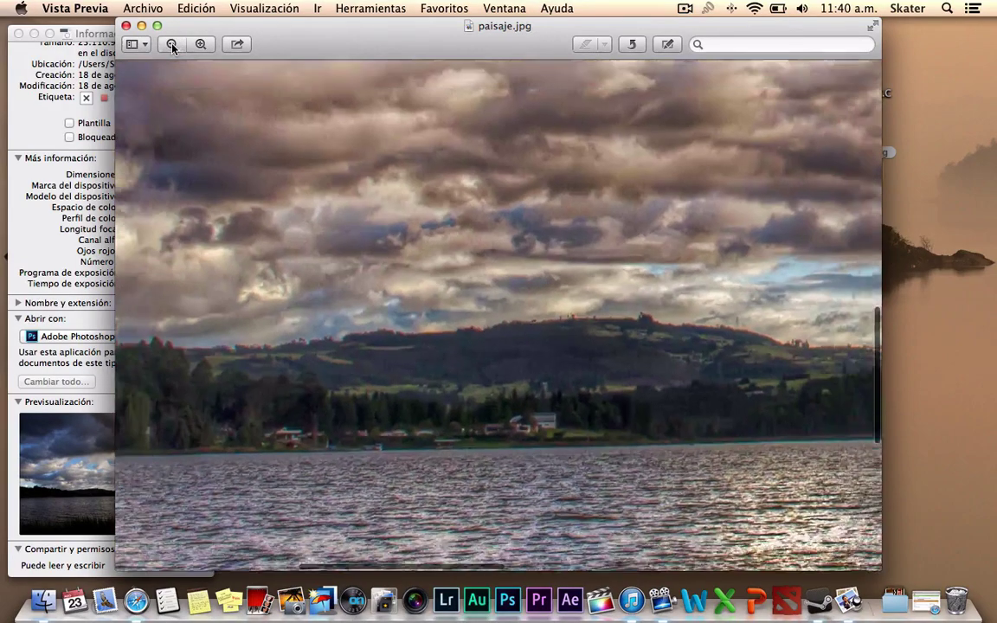
left_click(125, 25)
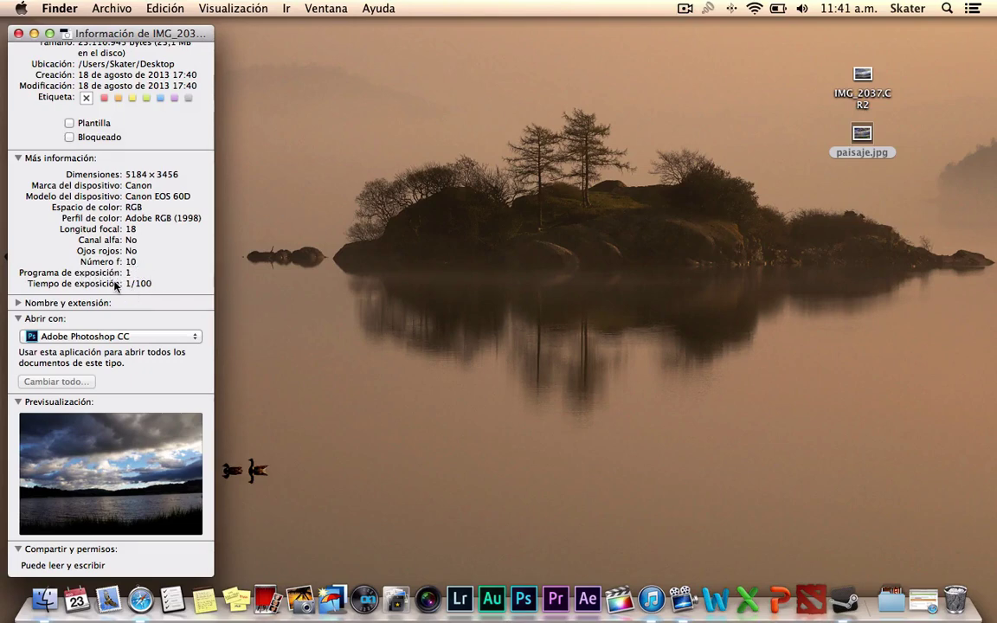
- Close the IMG_2037.CR2 Info window, deselect paisaje.jpg and launch Lightroom 5 from the Dock
left_click(20, 35)
left_click(657, 208)
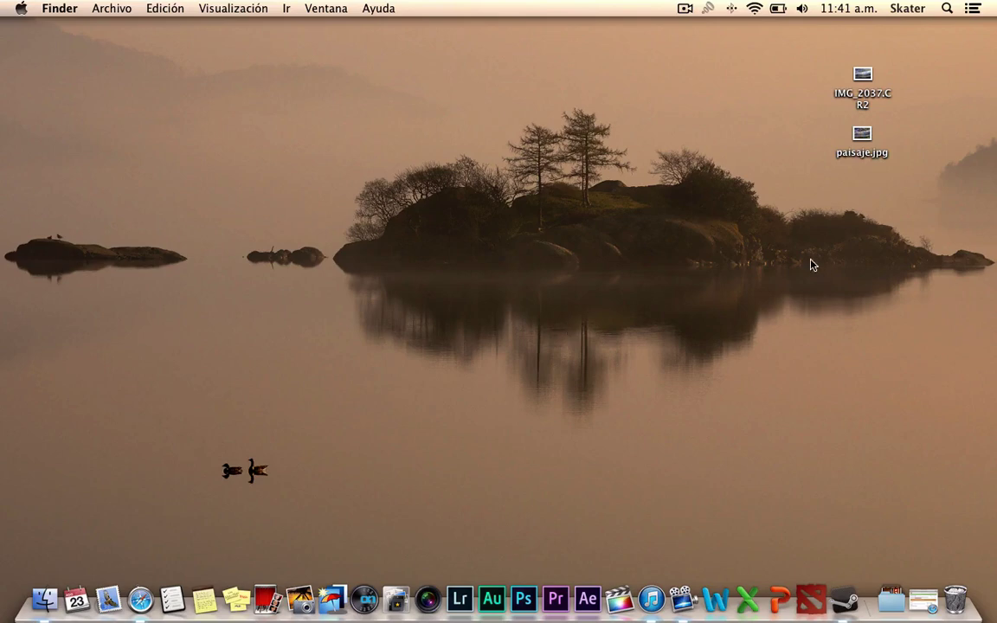
left_click(459, 591)
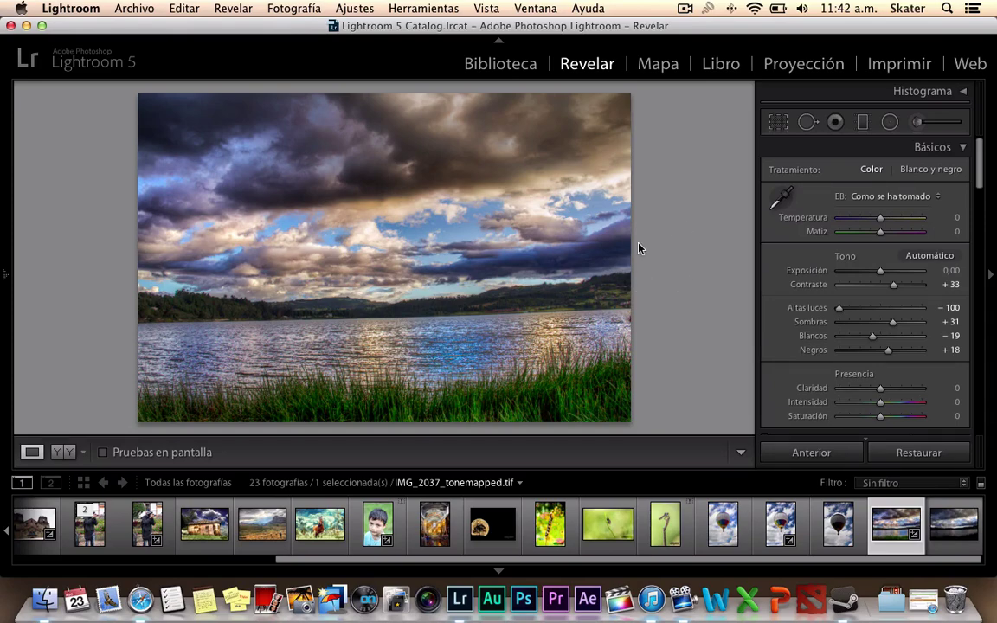
- Import the desktop photo, then remove IMG_2037_tonemapped.tif from the catalog only
left_click(132, 9)
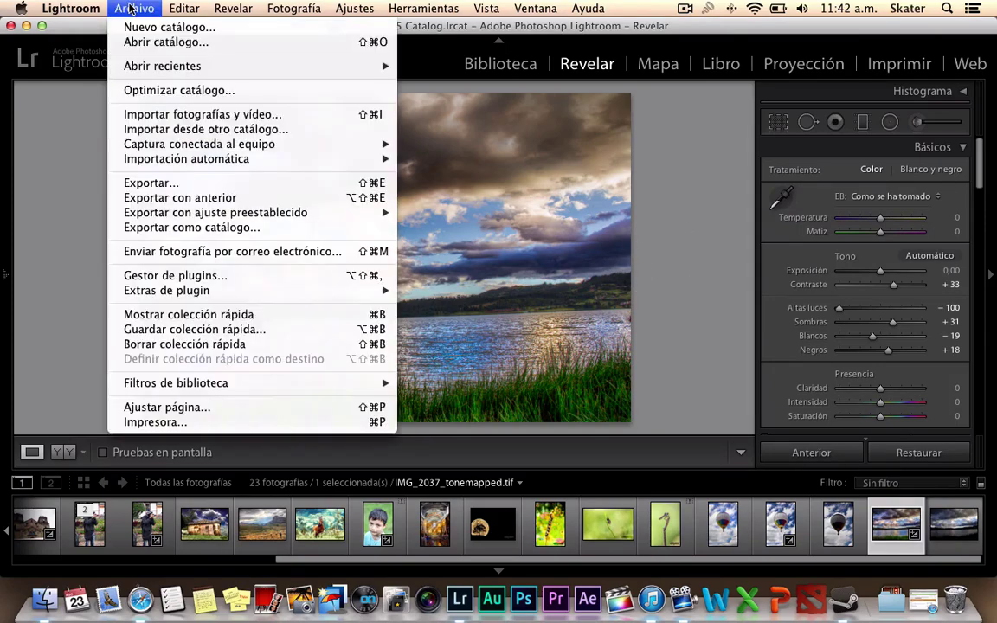
left_click(202, 117)
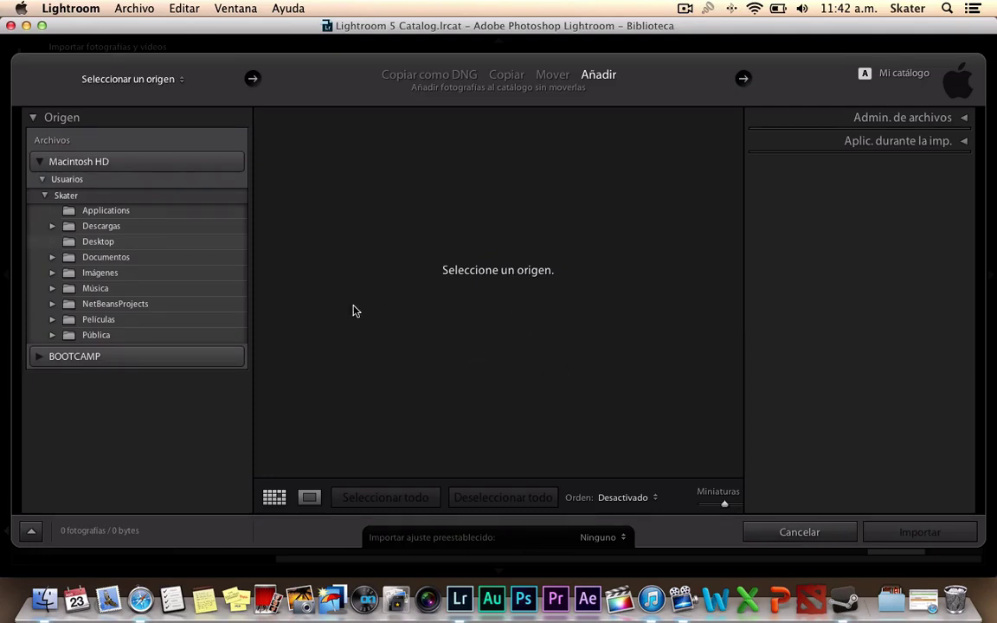
left_click(128, 244)
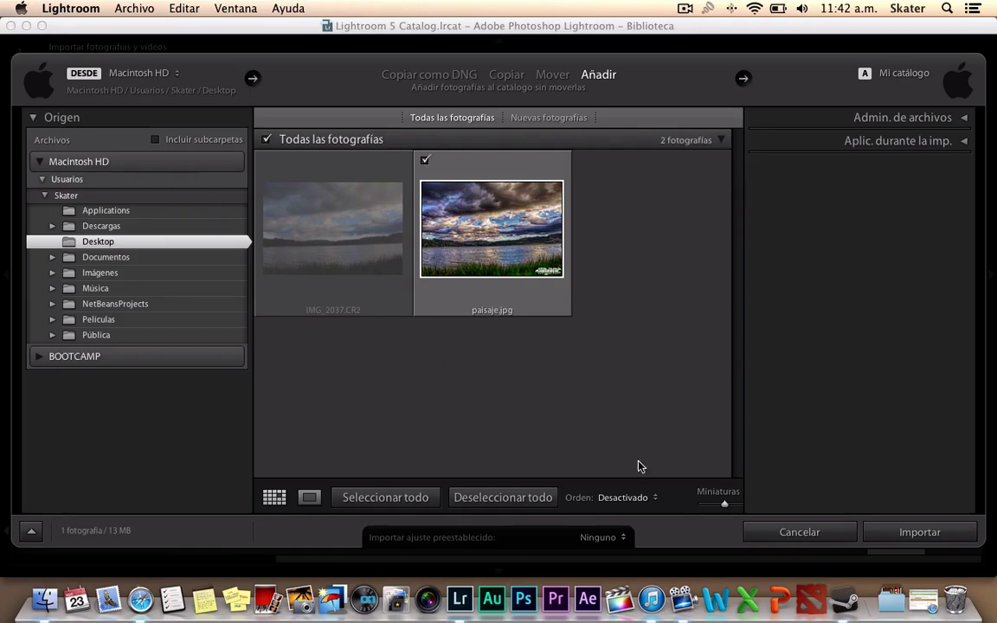
left_click(903, 534)
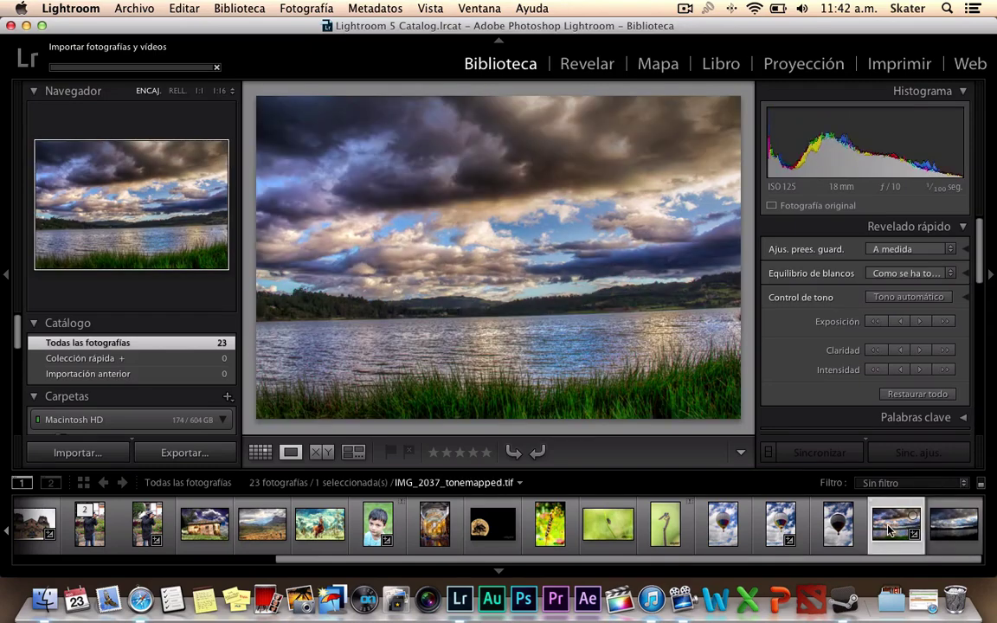
key("Delete")
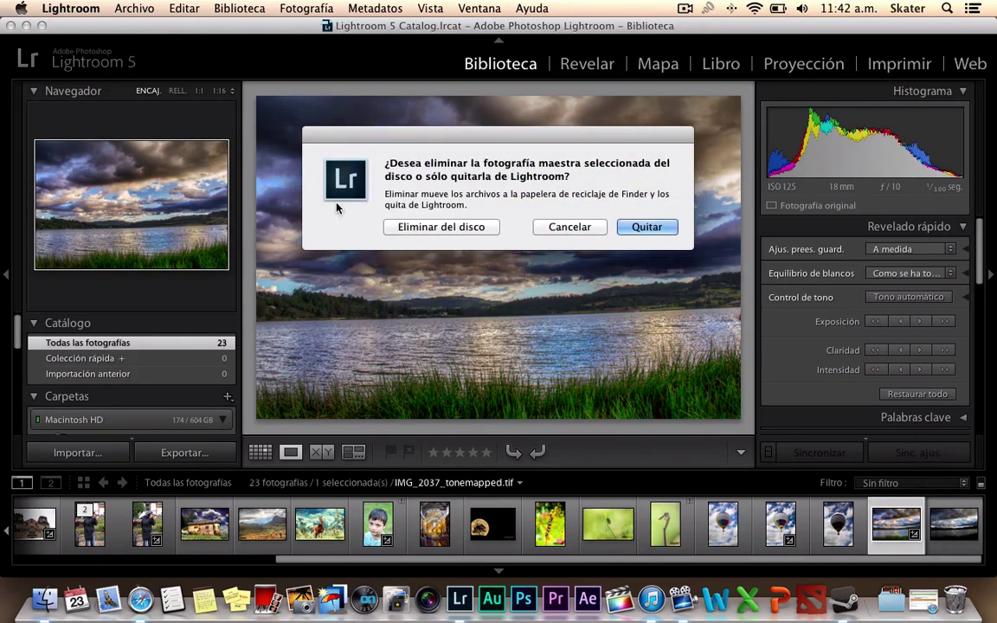
left_click(441, 226)
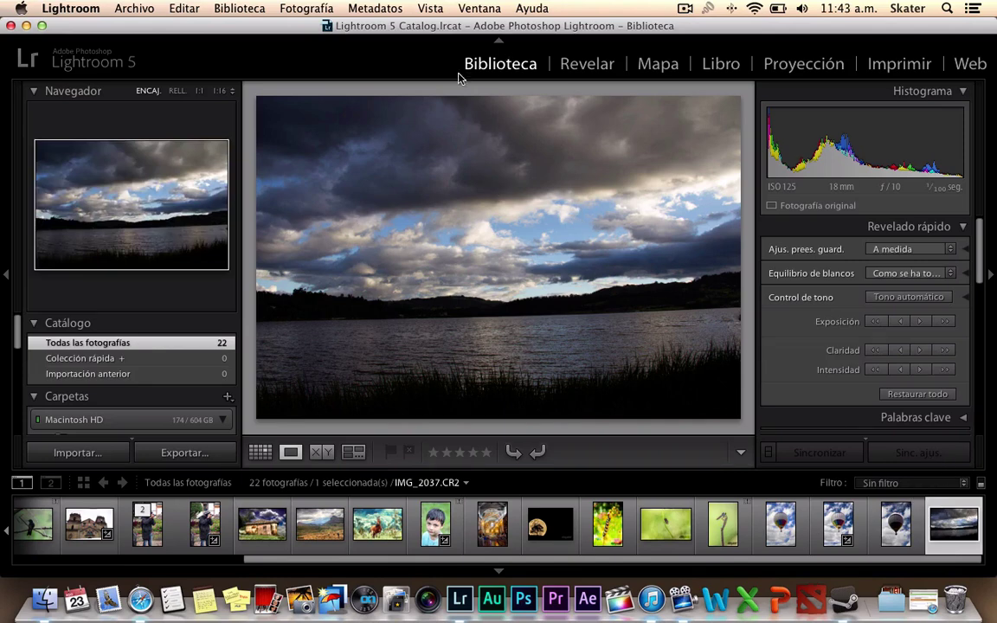
- Export the lake photo to Photomatix Pro as TIFF 16-bit with automatic re-import kept on
right_click(509, 251)
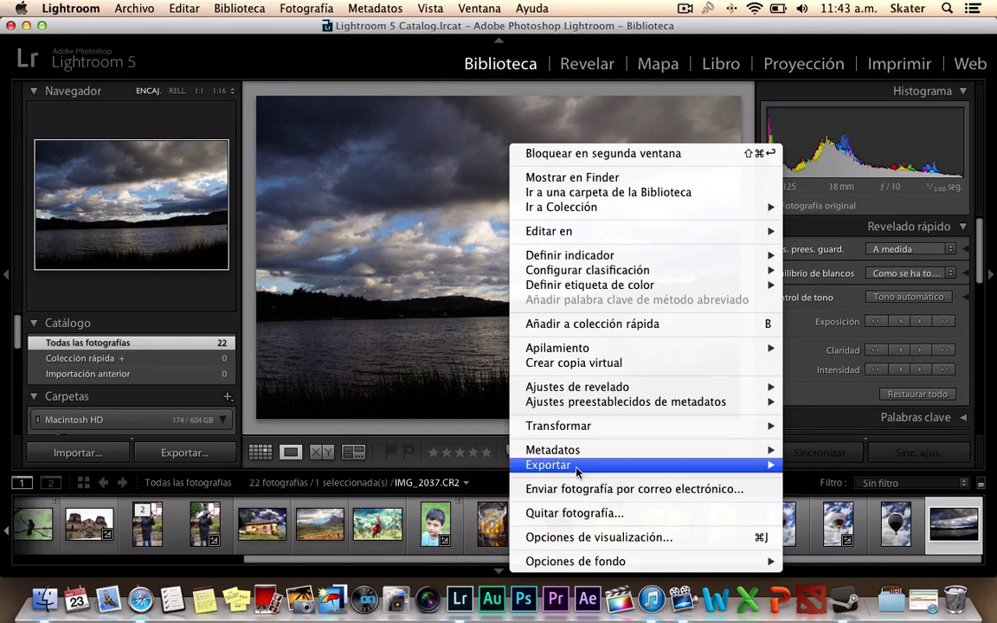
mouse_move(548, 464)
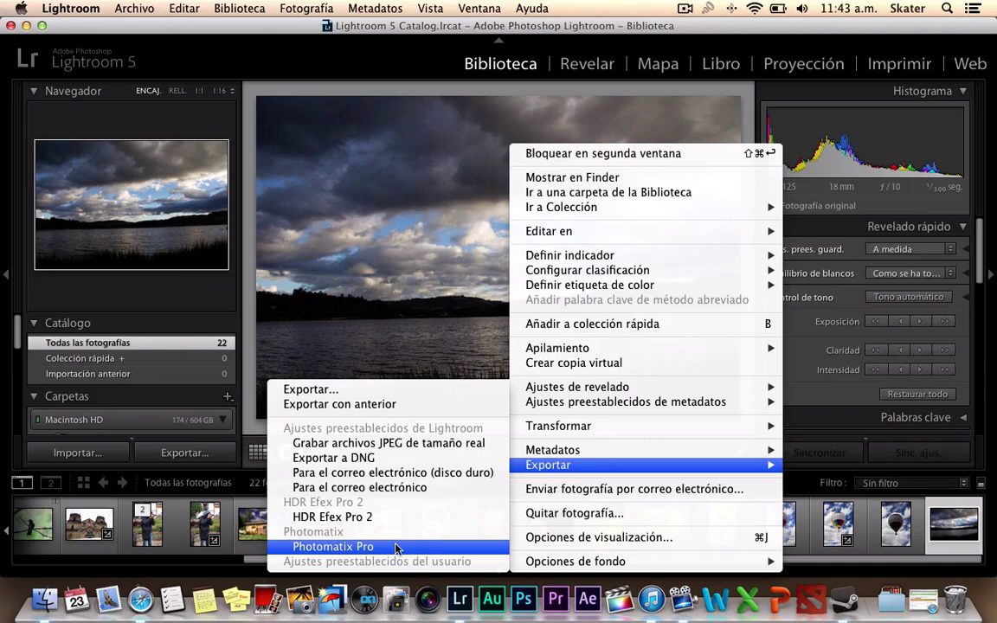
left_click(396, 549)
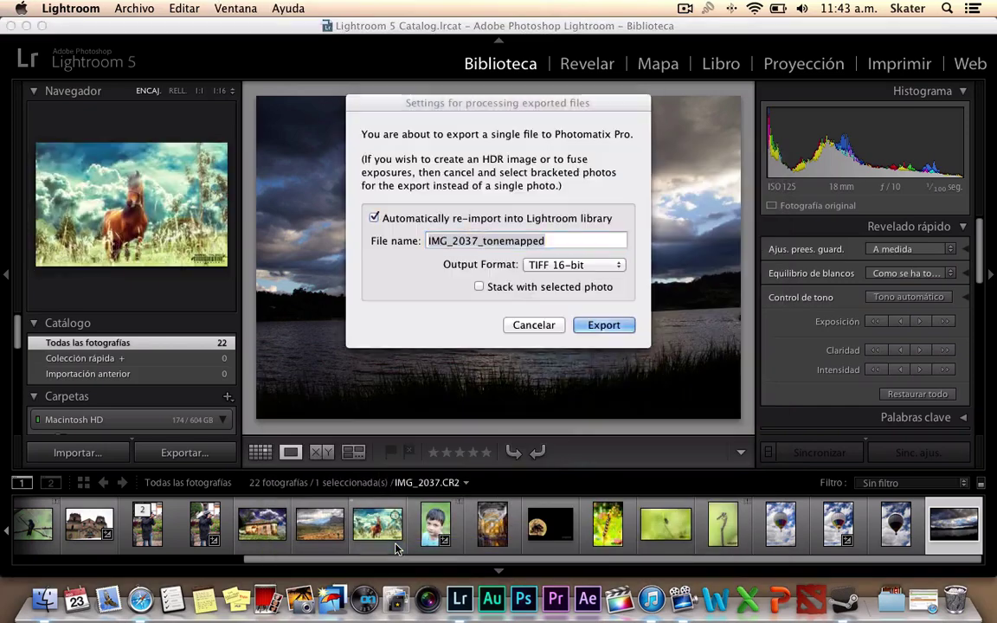
left_click(387, 218)
left_click(390, 218)
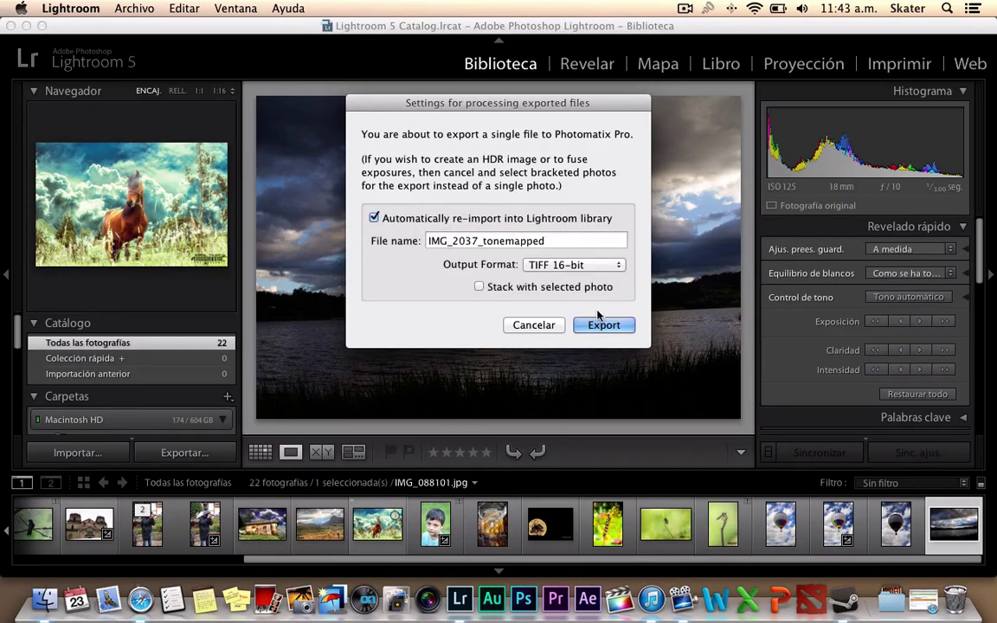
left_click(558, 268)
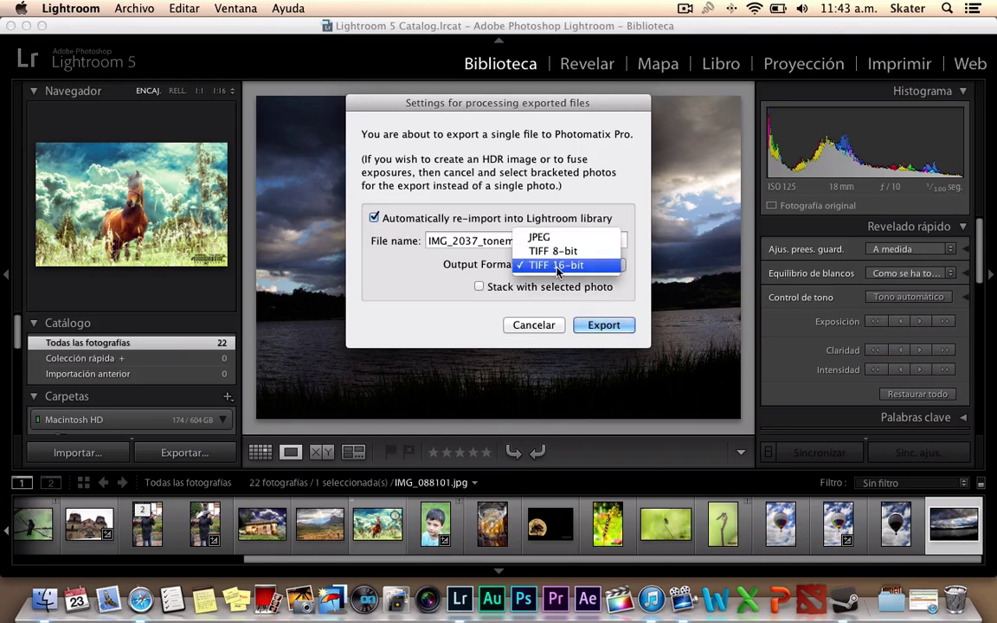
left_click(638, 273)
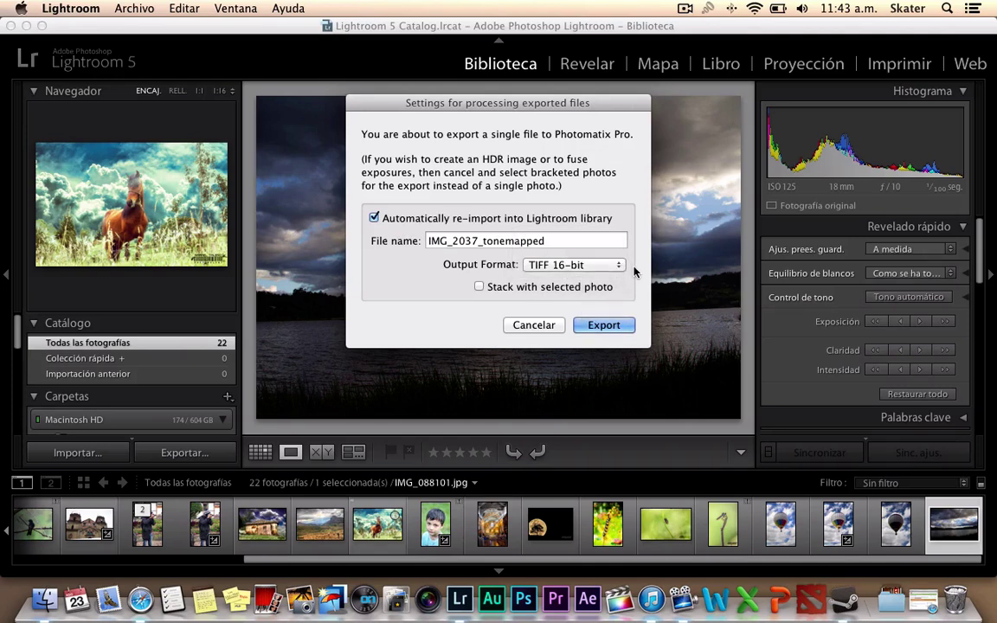
left_click(605, 325)
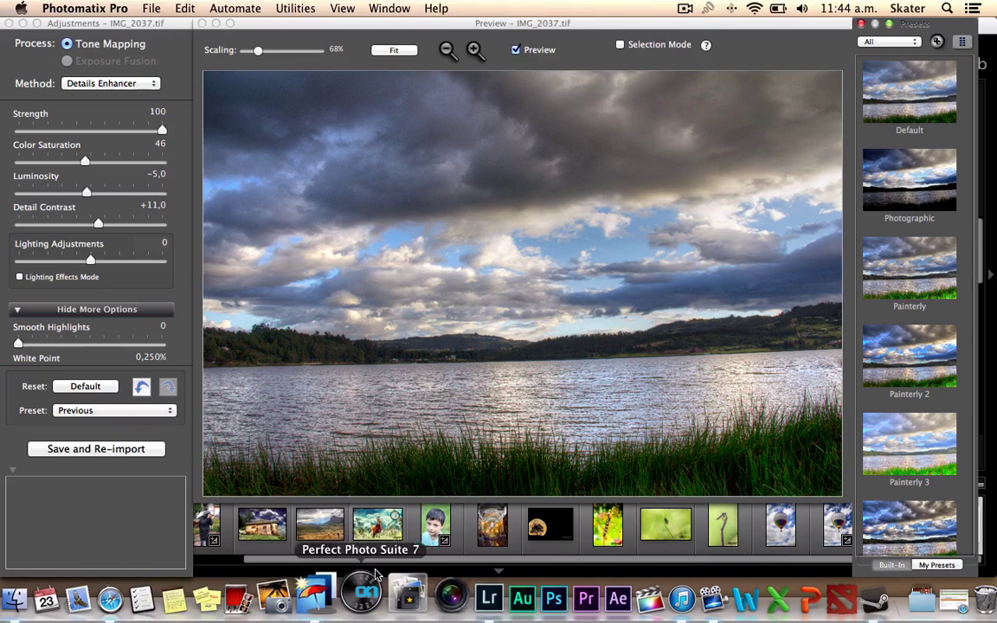
- Minimize Lightroom, switch to Photomatix Pro and apply the Default preset
left_click(456, 595)
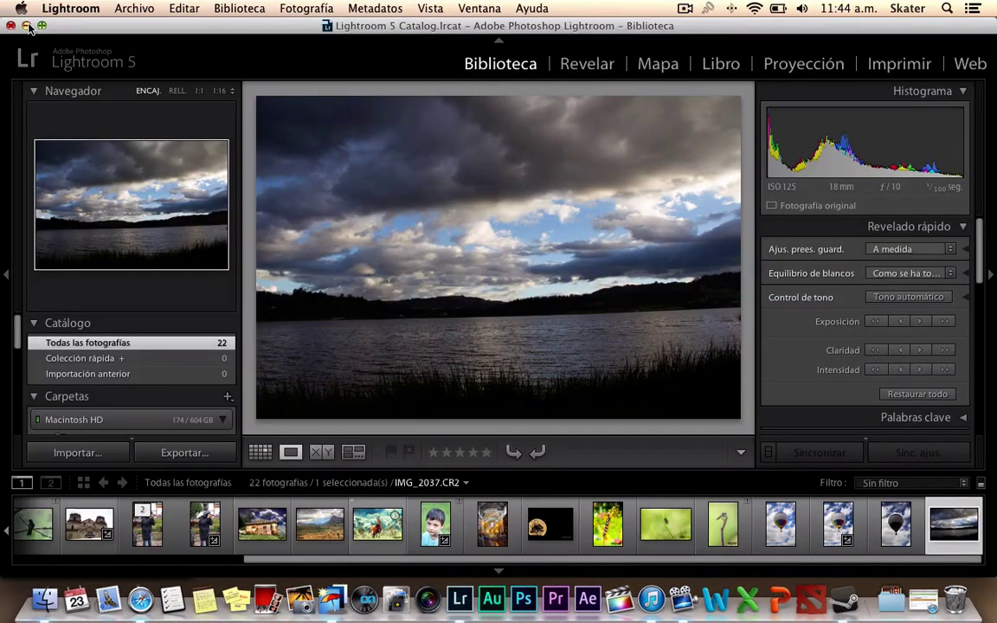
left_click(26, 26)
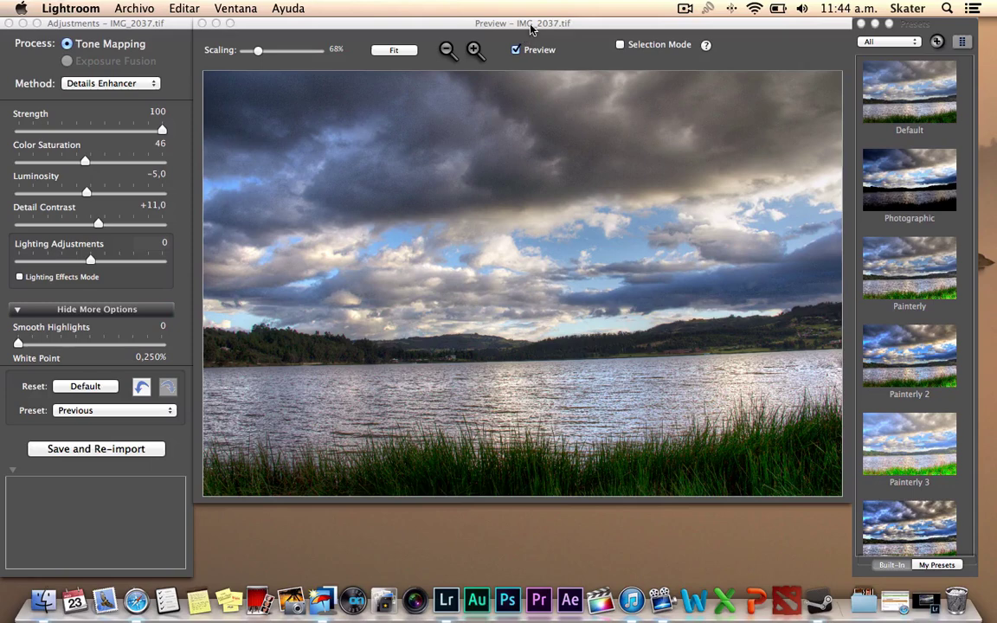
left_click(480, 26)
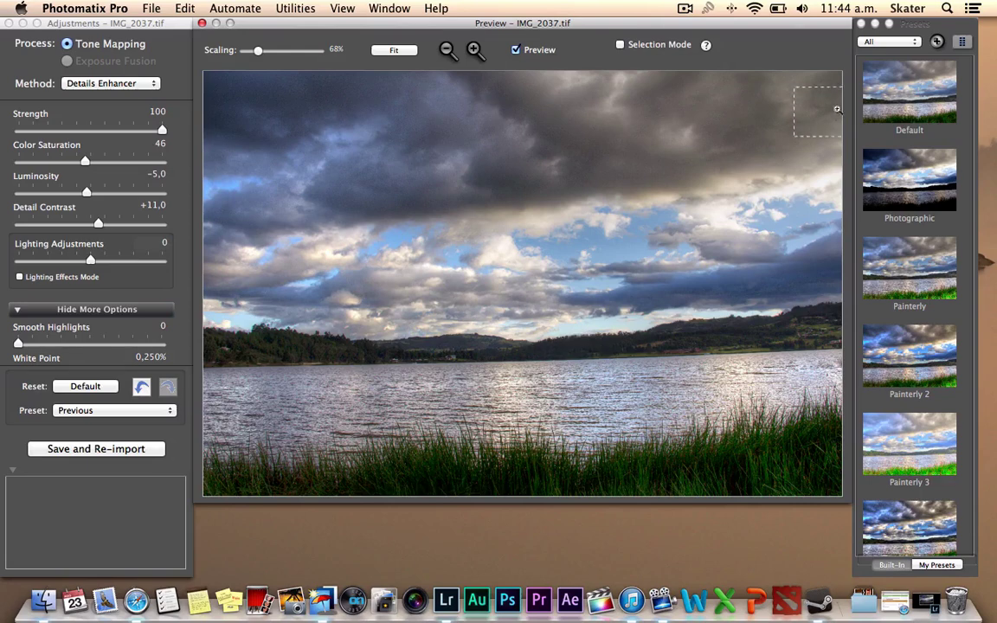
left_click(902, 95)
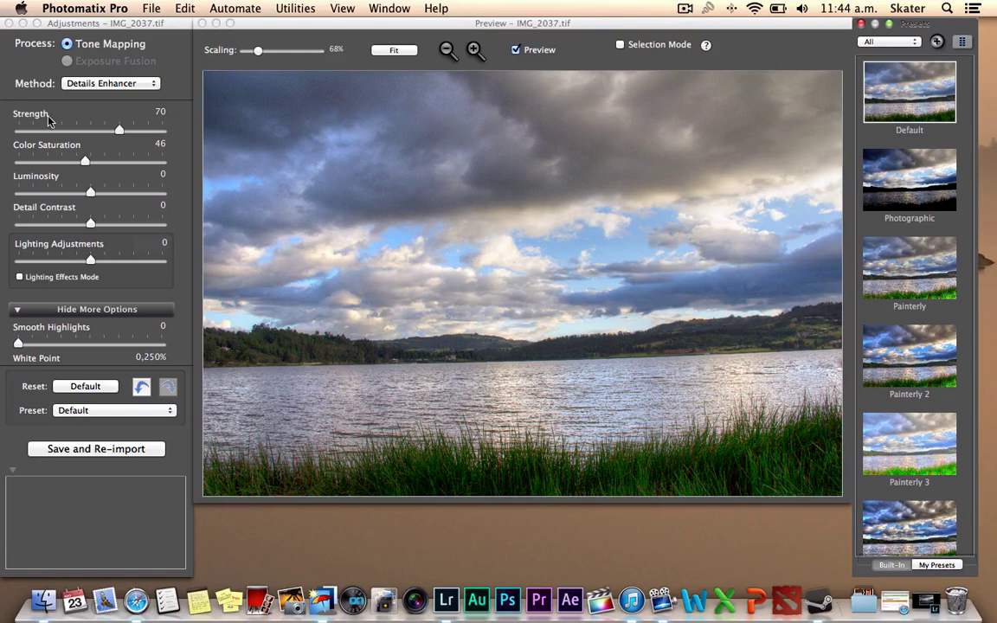
- Set Strength to 100, Color Saturation to 52 and Detail Contrast to +70
left_click_drag(120, 132, 178, 132)
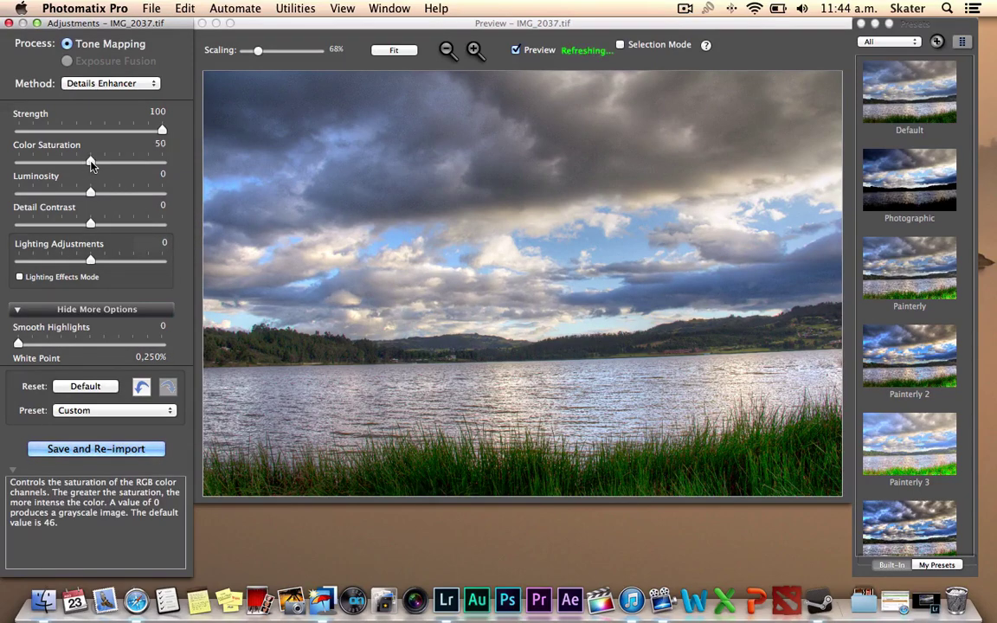
mouse_move(93, 166)
left_mouse_down()
mouse_move(166, 162)
mouse_move(12, 165)
mouse_move(93, 167)
left_mouse_up()
left_click_drag(93, 167, 93, 166)
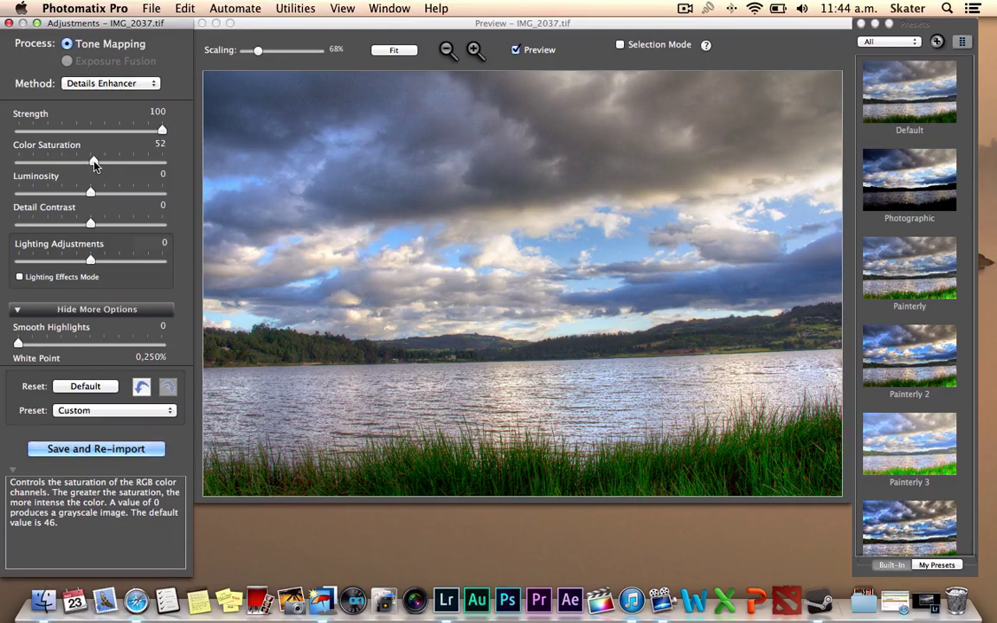
left_click_drag(90, 225, 161, 227)
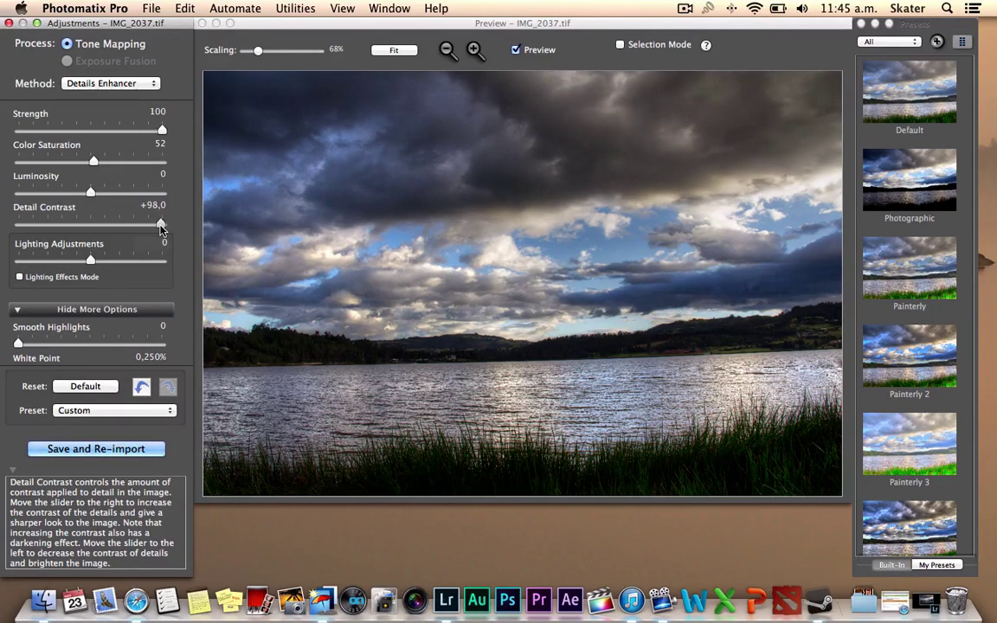
mouse_move(161, 227)
left_mouse_down()
mouse_move(130, 227)
mouse_move(141, 225)
left_mouse_up()
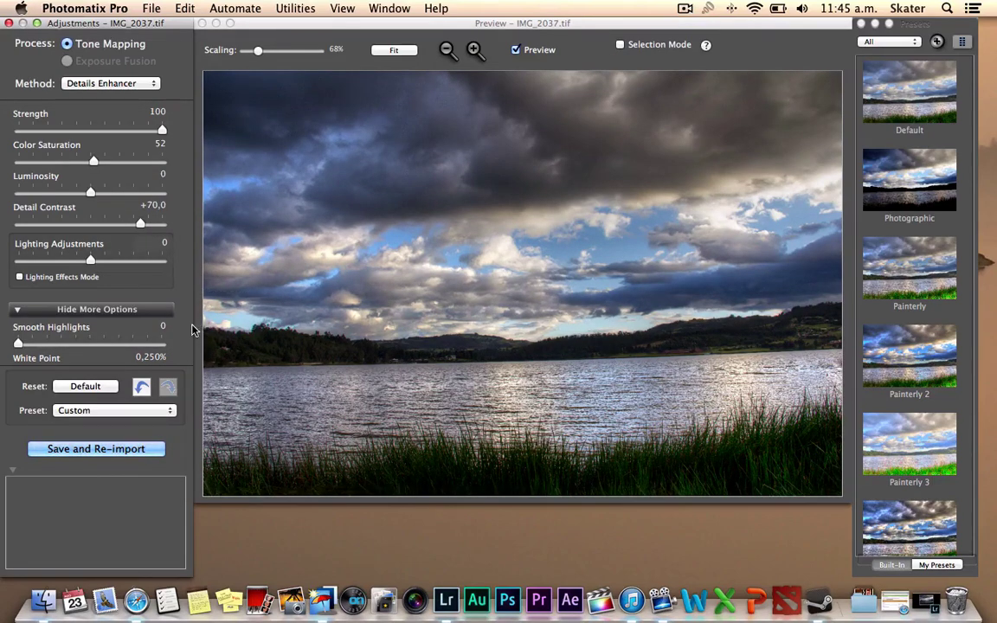
- Nudge Lighting Adjustments up, then set White Point 1,055% and Black Point 0,052%
scroll(173, 294, "down", 5)
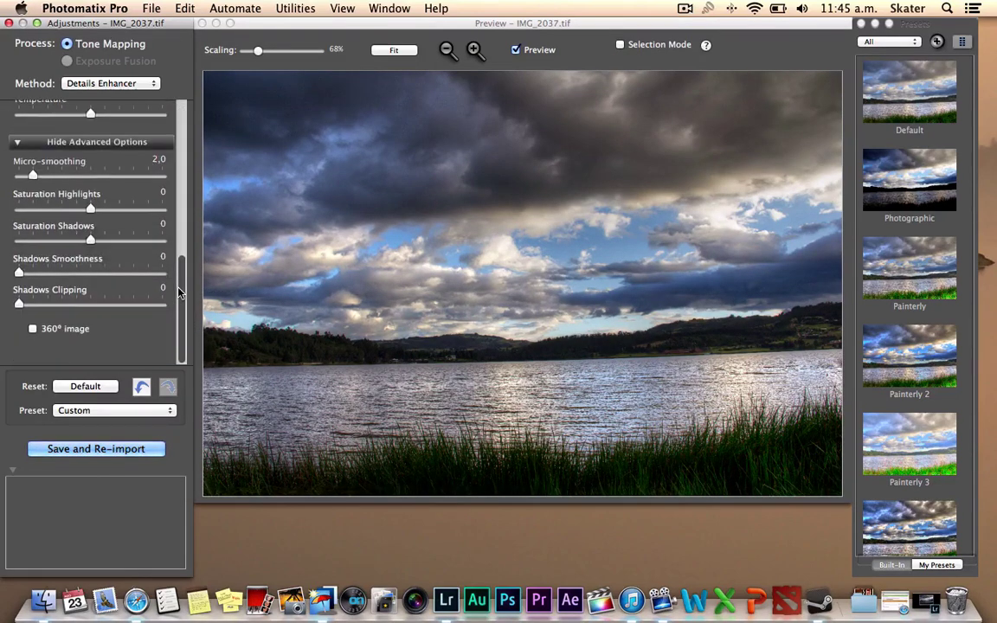
scroll(180, 285, "up", 3)
scroll(130, 242, "up", 3)
scroll(95, 199, "up", 3)
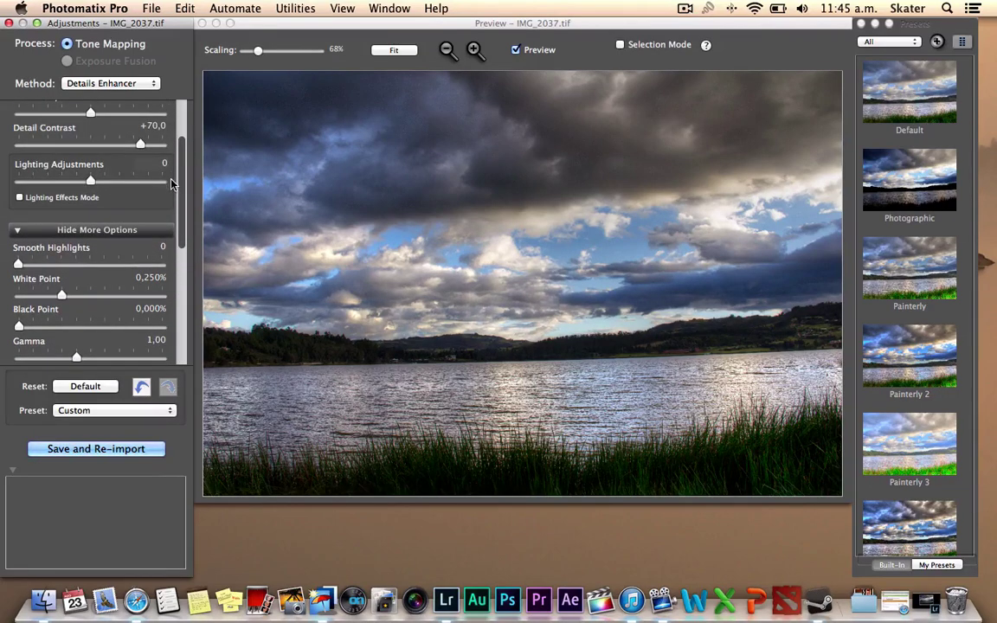
mouse_move(89, 180)
left_mouse_down()
mouse_move(102, 182)
mouse_move(63, 183)
mouse_move(95, 184)
left_mouse_up()
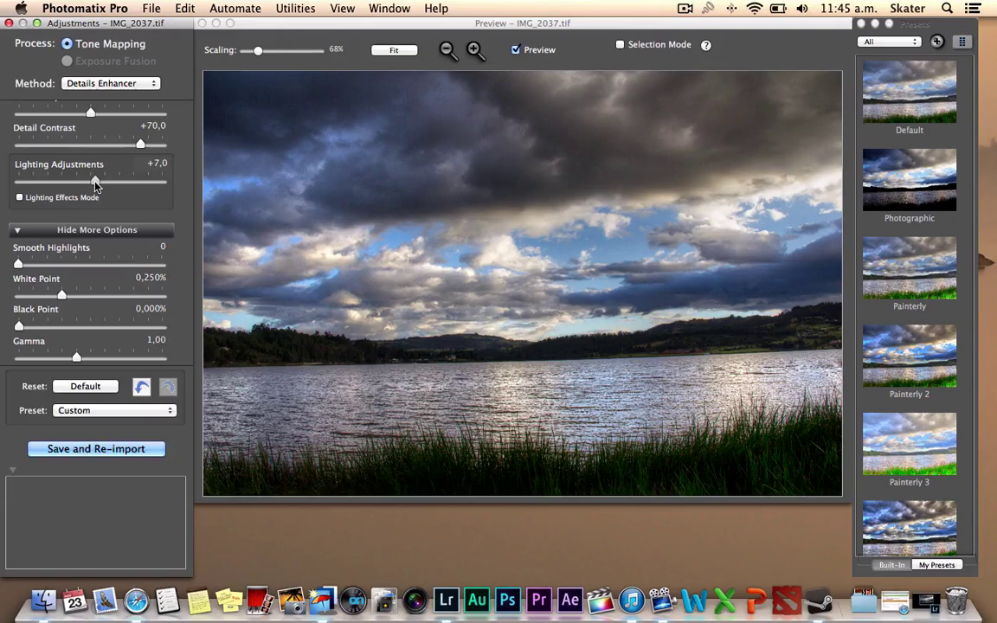
scroll(184, 255, "down", 2)
scroll(186, 260, "down", 3)
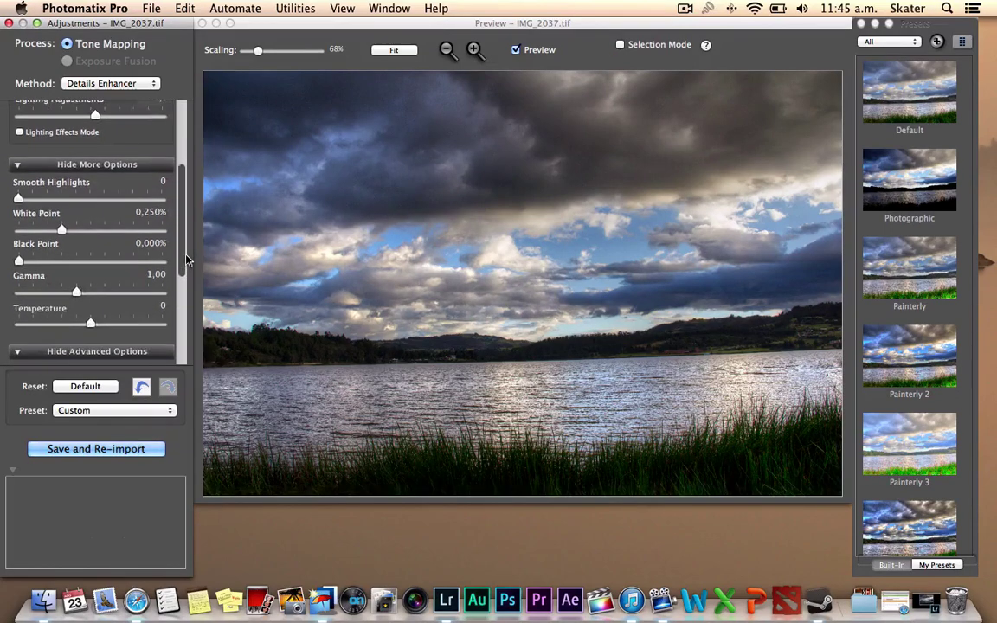
scroll(184, 256, "down", 3)
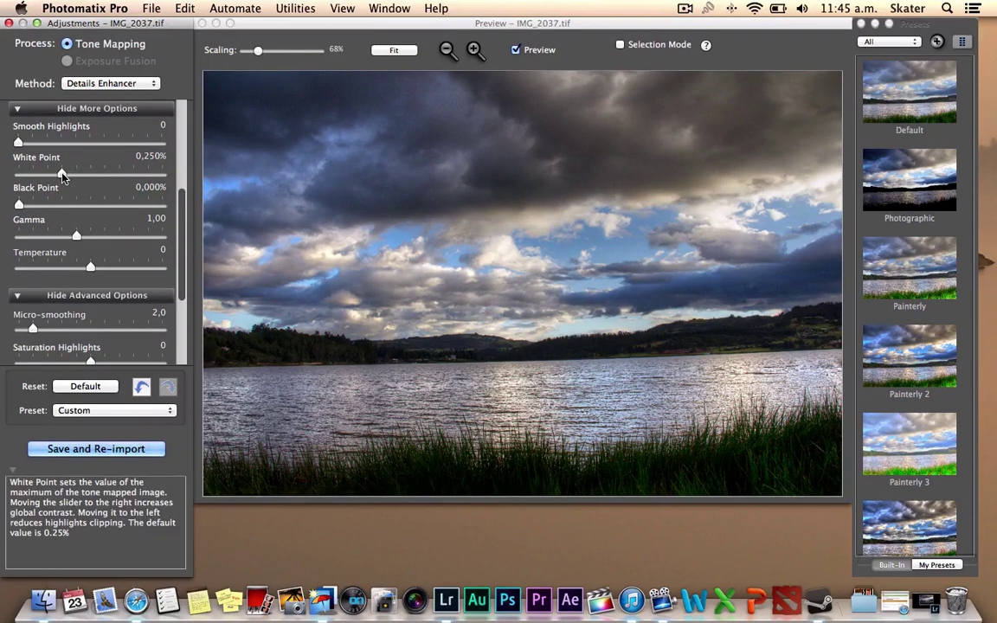
left_click_drag(61, 176, 88, 175)
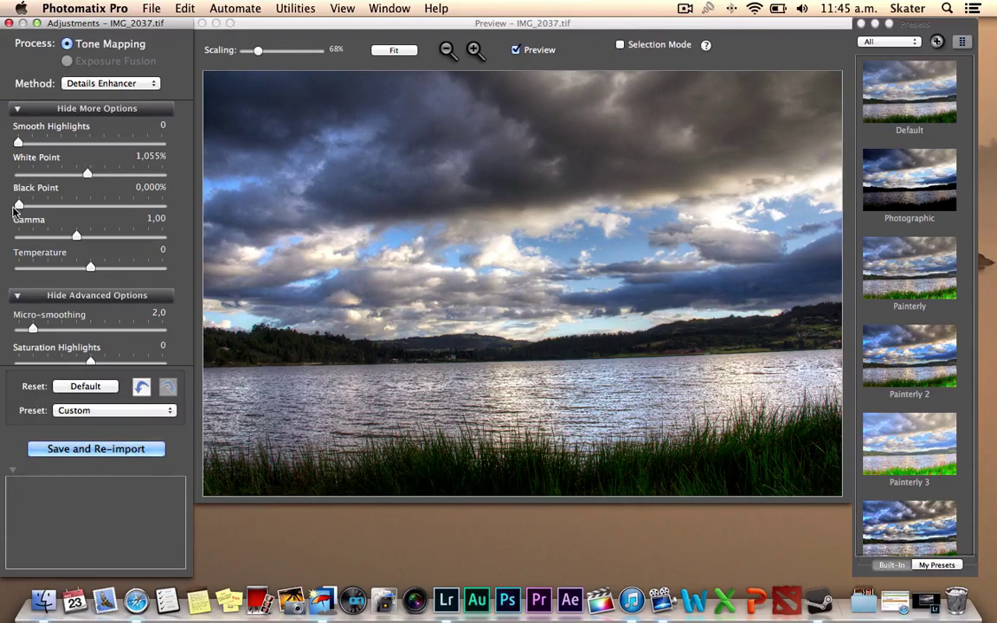
mouse_move(18, 205)
left_mouse_down()
mouse_move(80, 208)
mouse_move(60, 201)
left_mouse_up()
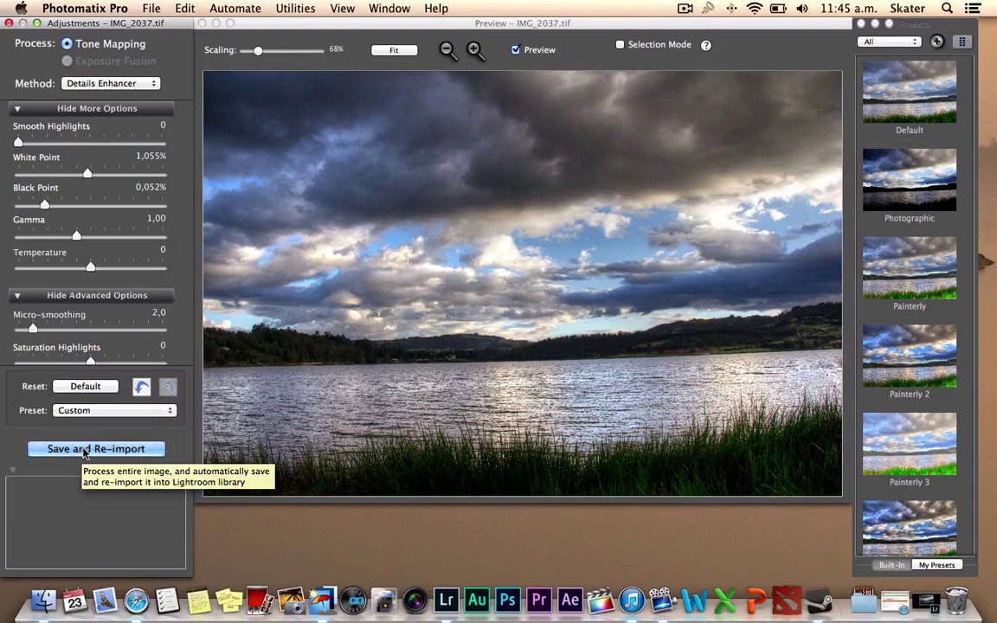
- Save and re-import the tone-mapped photo, then restore Lightroom from the Dock
left_click(84, 450)
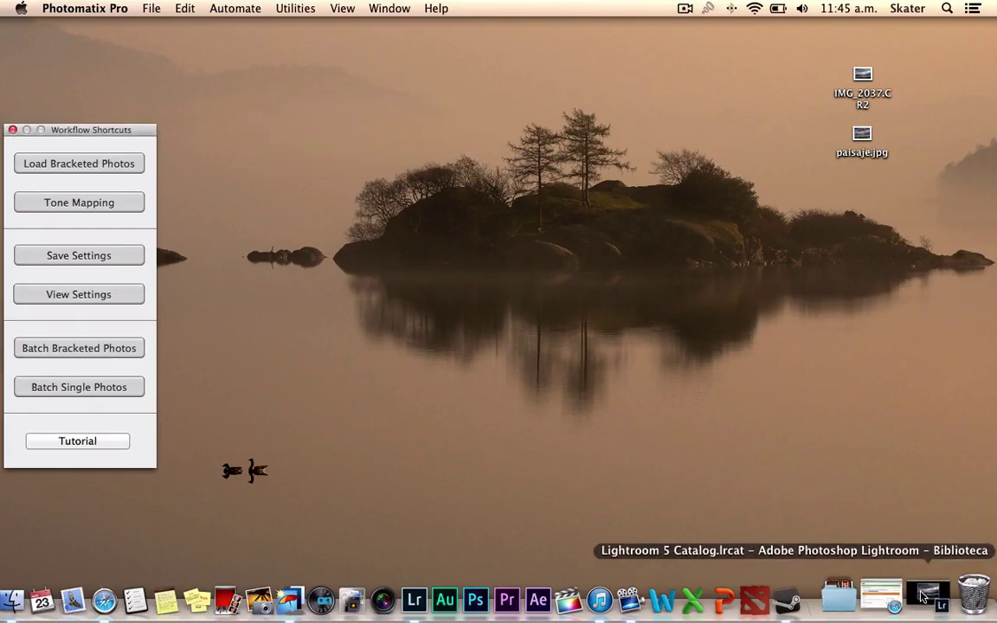
left_click(892, 600)
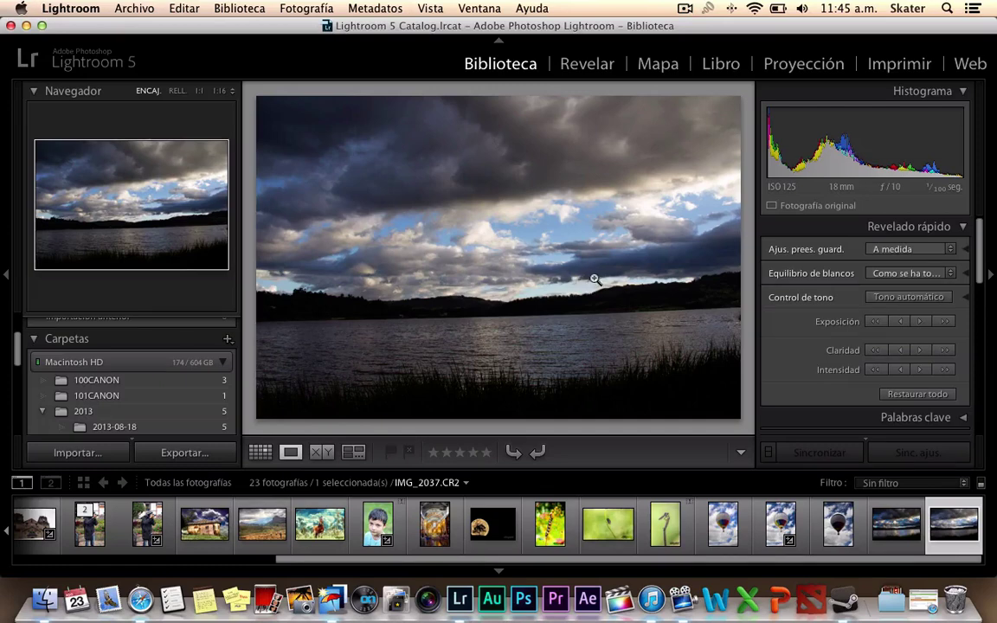
mouse_move(953, 523)
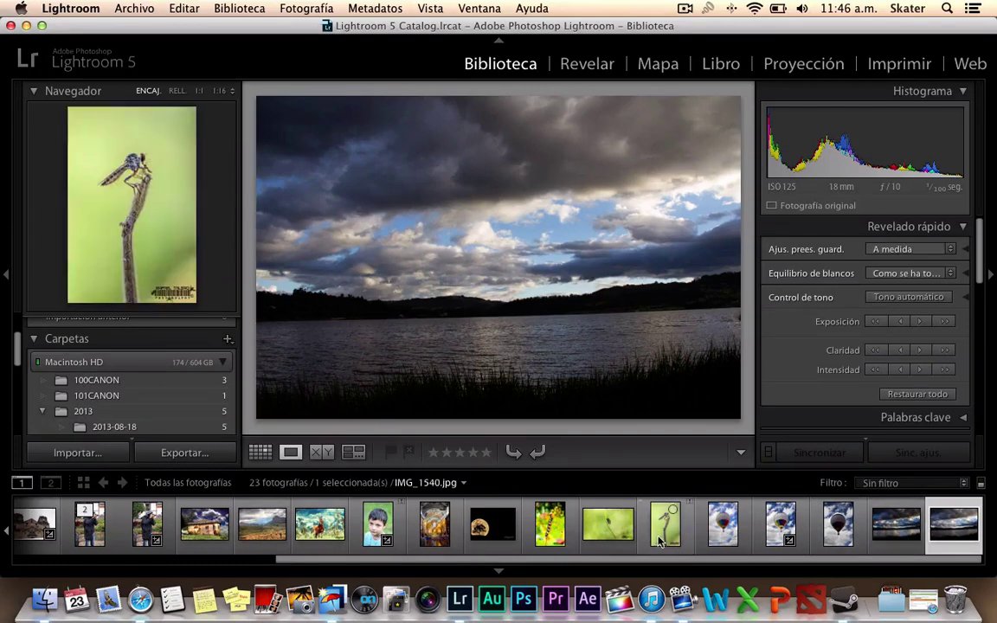
- Select IMG_2037_tonemapped.tif and flip against the original to compare them
left_click(893, 534)
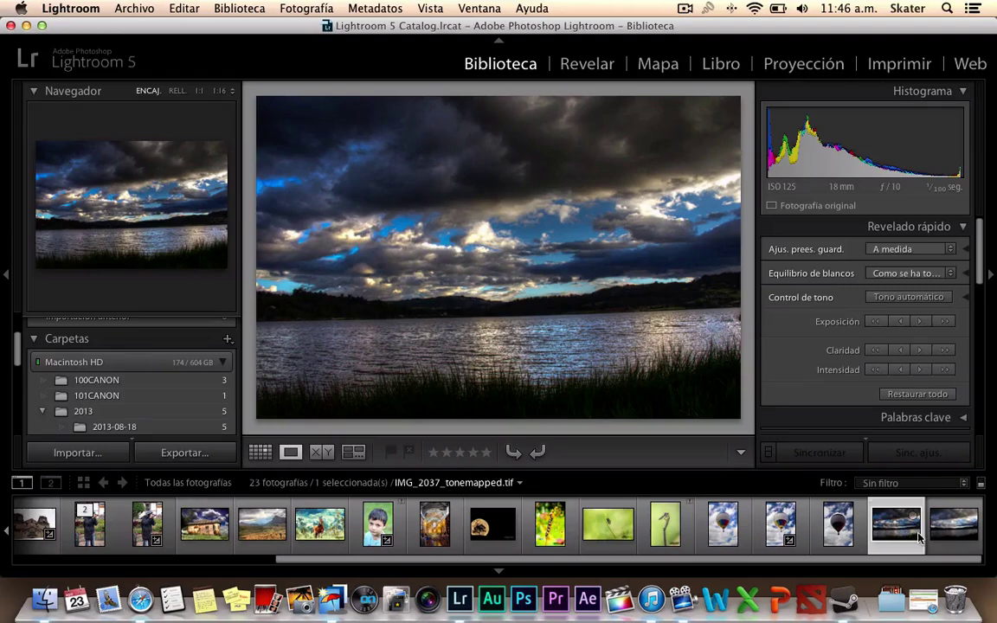
key("Right")
key("Left")
key("Right")
key("Left")
mouse_move(665, 524)
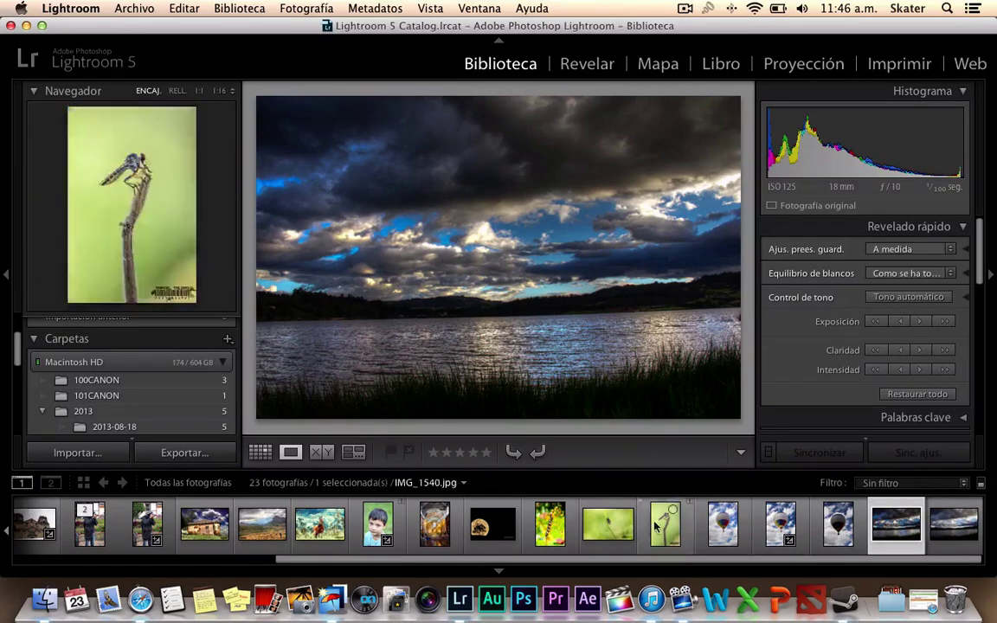
- Hide the filmstrip and module bar to enlarge the photo, then bring the filmstrip back
left_click(501, 573)
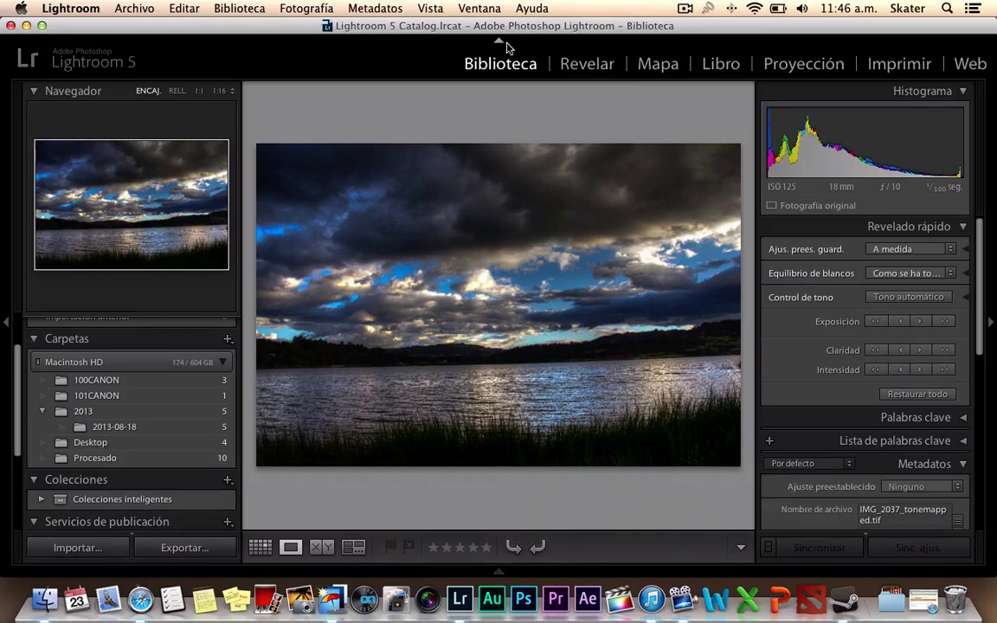
left_click(500, 41)
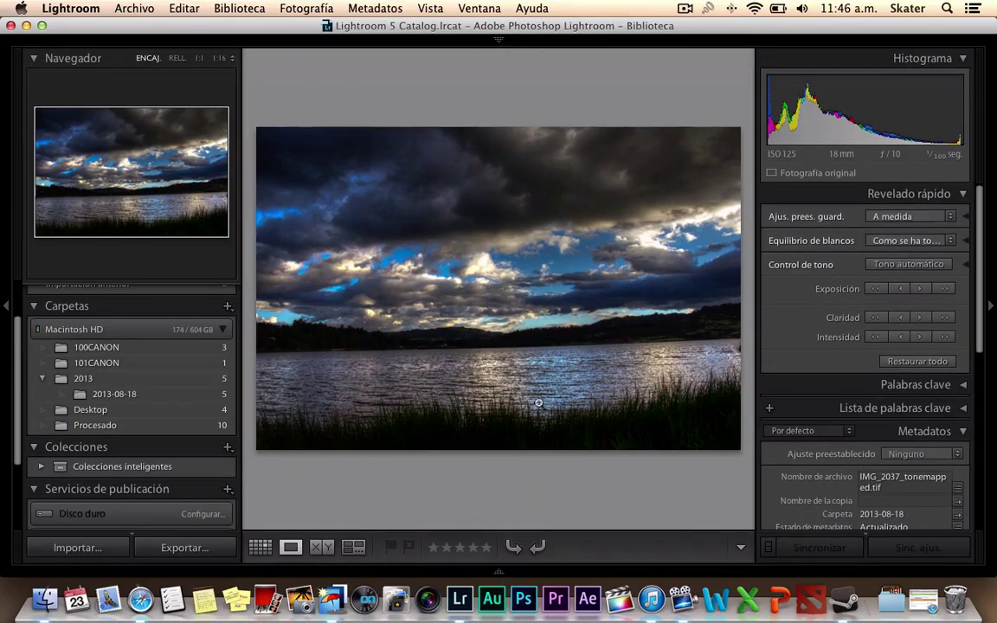
left_click(500, 41)
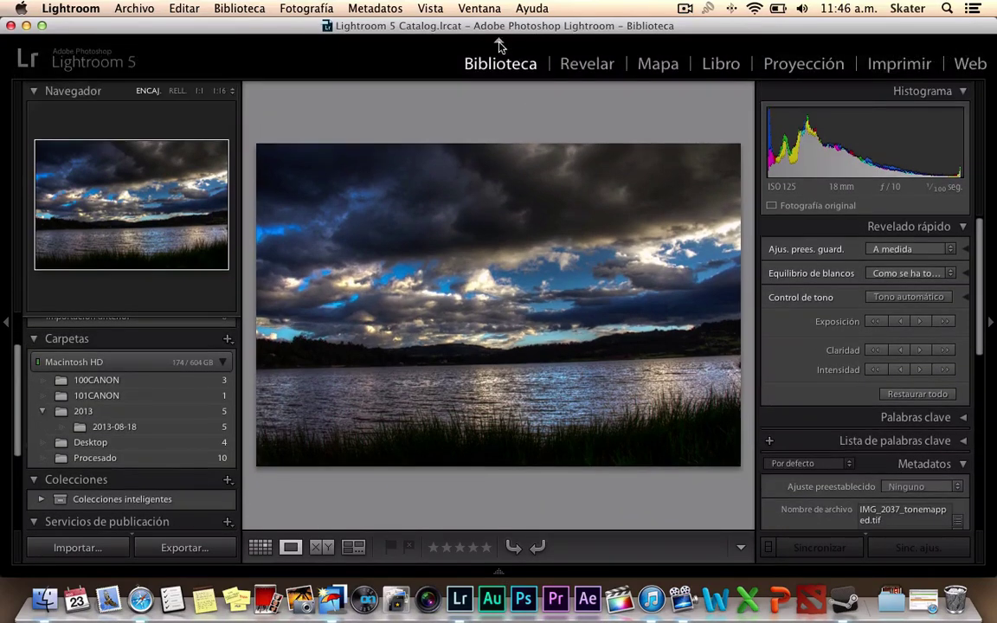
left_click(498, 40)
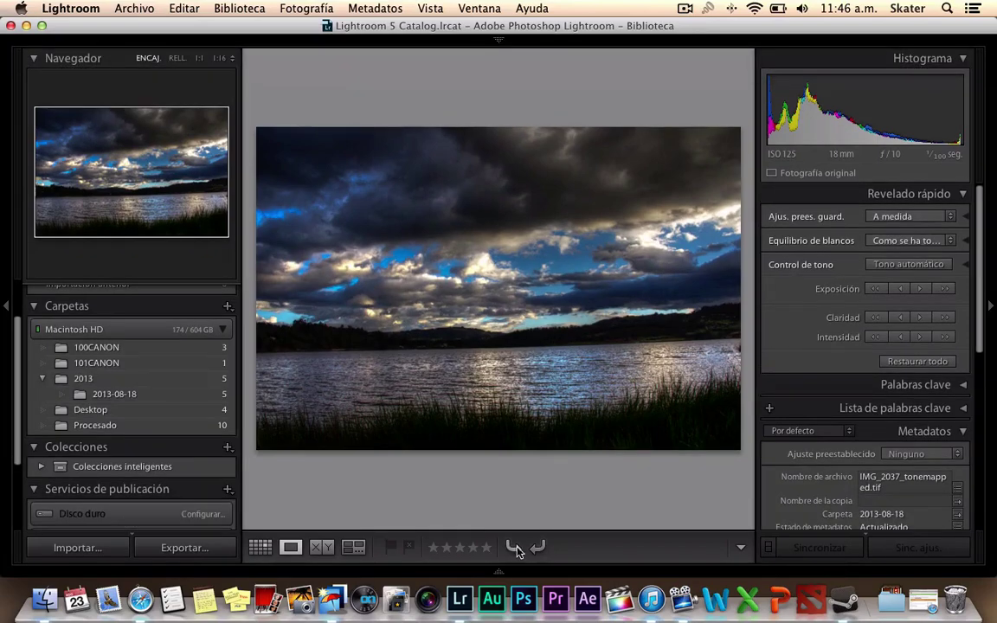
left_click(498, 572)
mouse_move(608, 524)
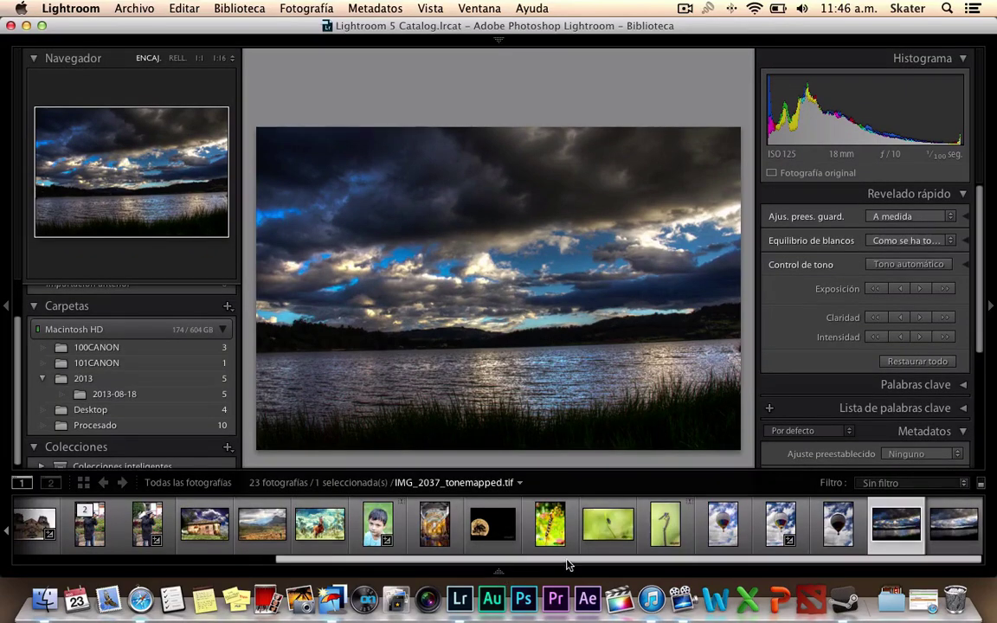
mouse_move(567, 565)
left_mouse_down()
mouse_move(189, 562)
mouse_move(612, 564)
left_mouse_up()
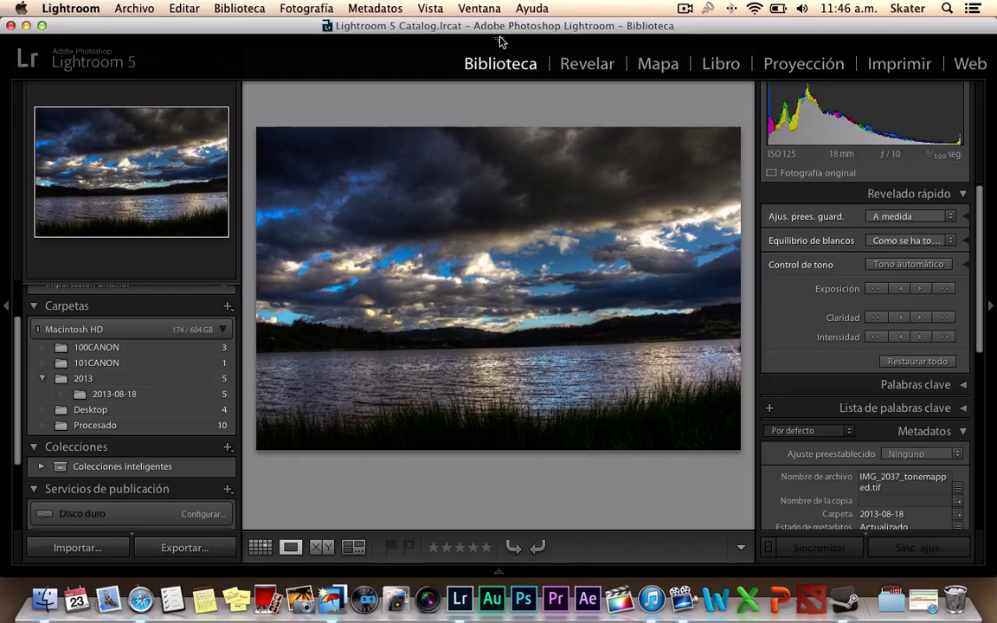
- Switch to Develop and reset Exposure, Shadows, Whites and Blacks to 0
left_click(587, 65)
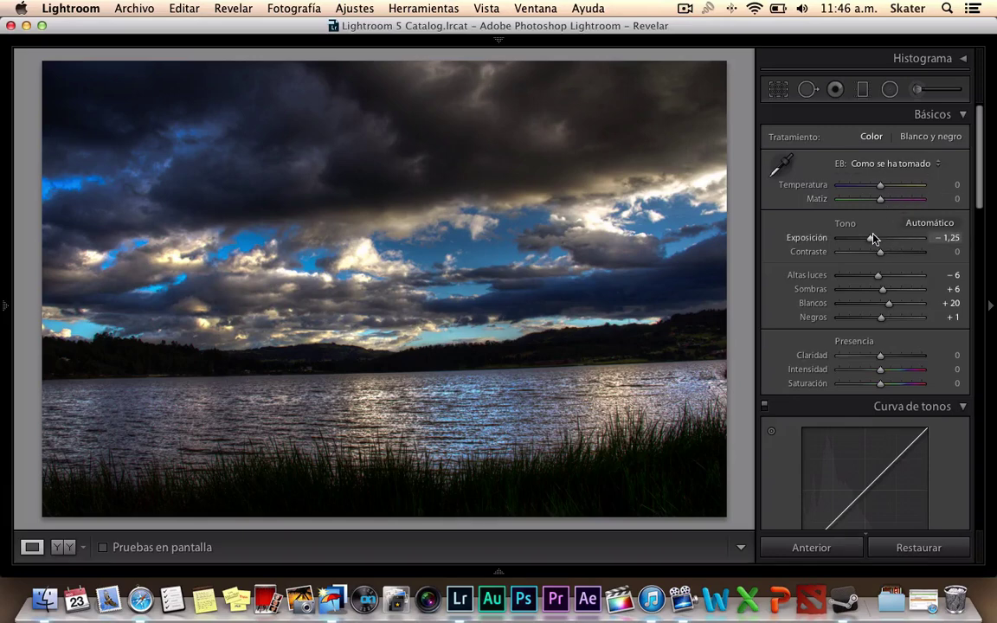
double_click(874, 239)
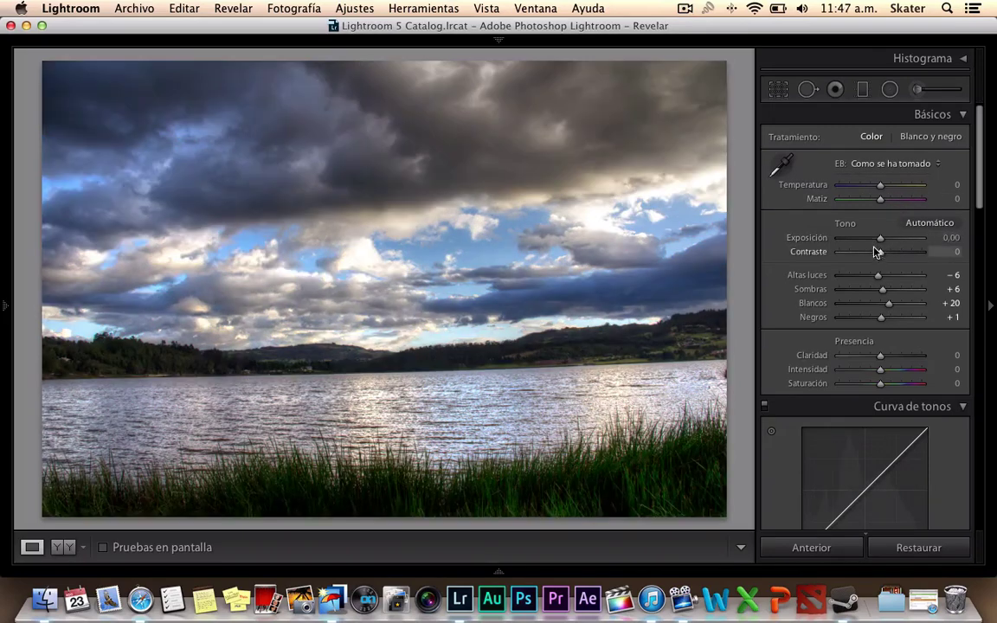
double_click(884, 290)
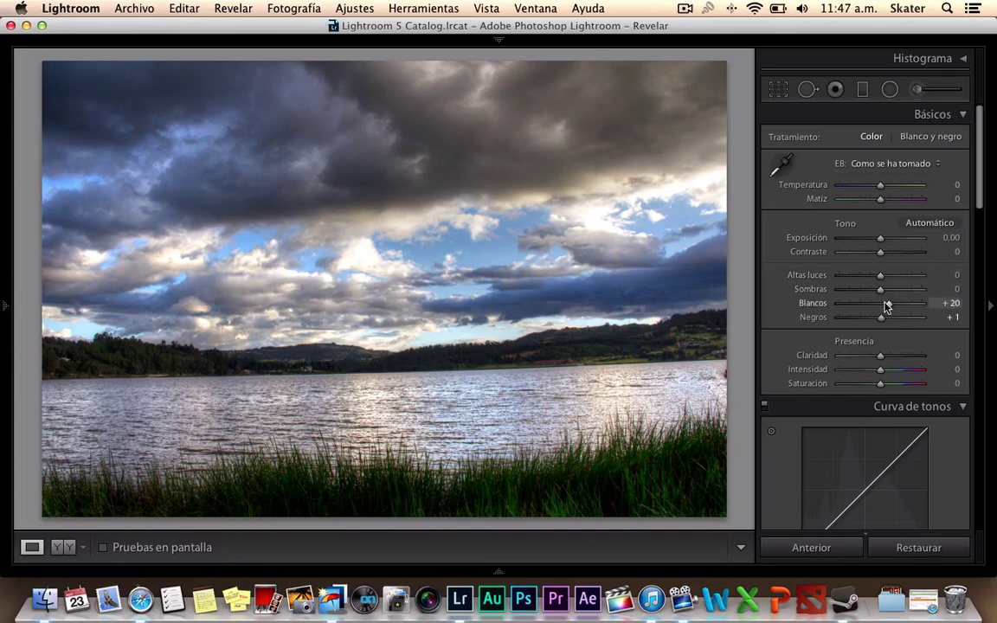
double_click(886, 303)
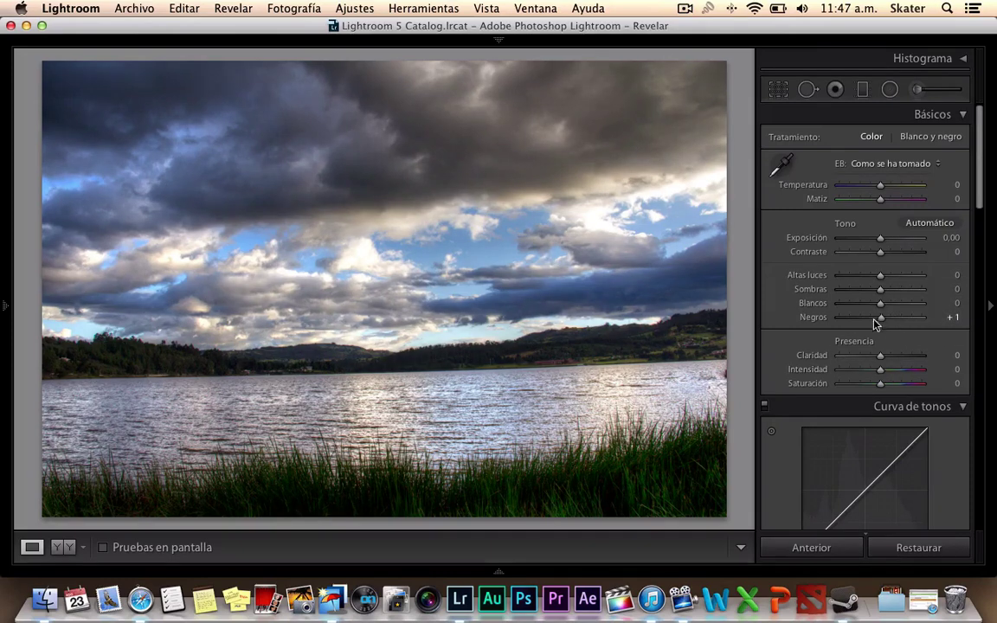
double_click(881, 319)
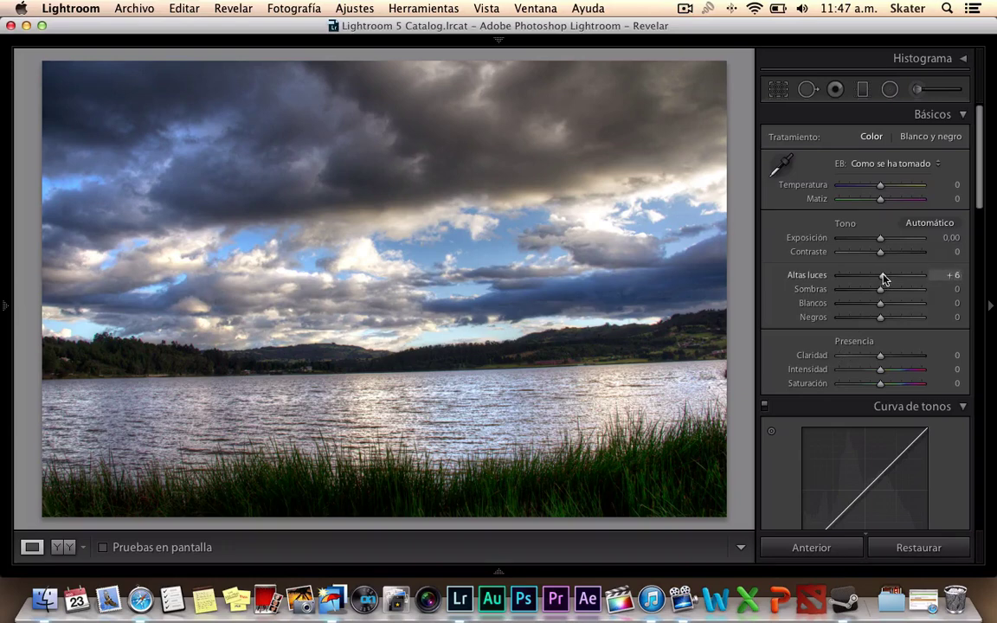
- Adjust the Basic tone sliders: Highlights +38, Shadows +19, Whites −66, Blacks −5
mouse_move(880, 275)
left_mouse_down()
mouse_move(921, 277)
mouse_move(897, 277)
mouse_move(900, 294)
mouse_move(924, 296)
mouse_move(845, 292)
mouse_move(924, 289)
mouse_move(829, 303)
mouse_move(926, 312)
mouse_move(852, 308)
left_mouse_up()
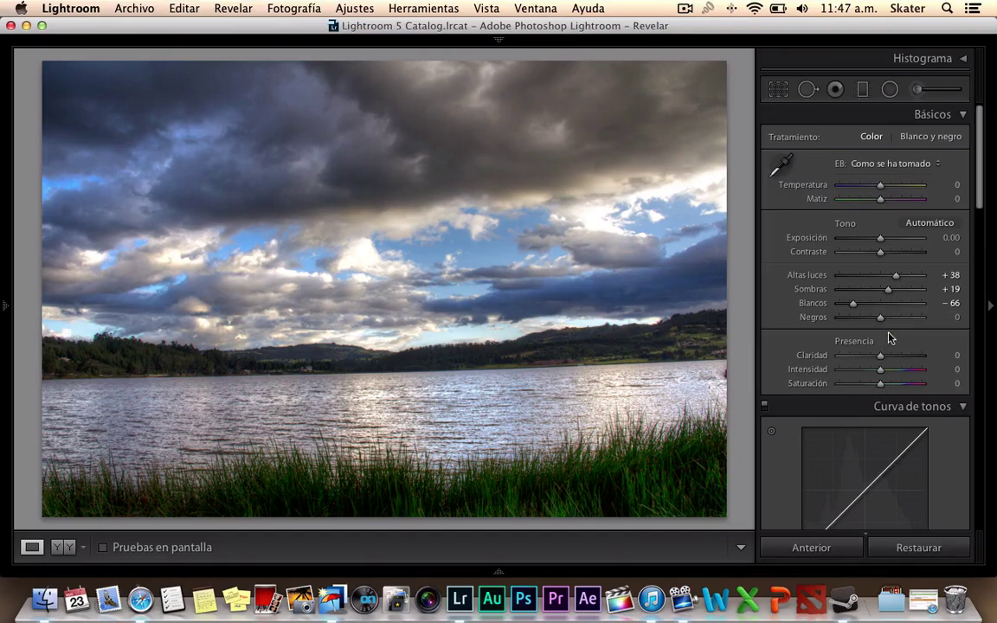
mouse_move(879, 318)
left_mouse_down()
mouse_move(905, 319)
mouse_move(839, 320)
mouse_move(876, 321)
left_mouse_up()
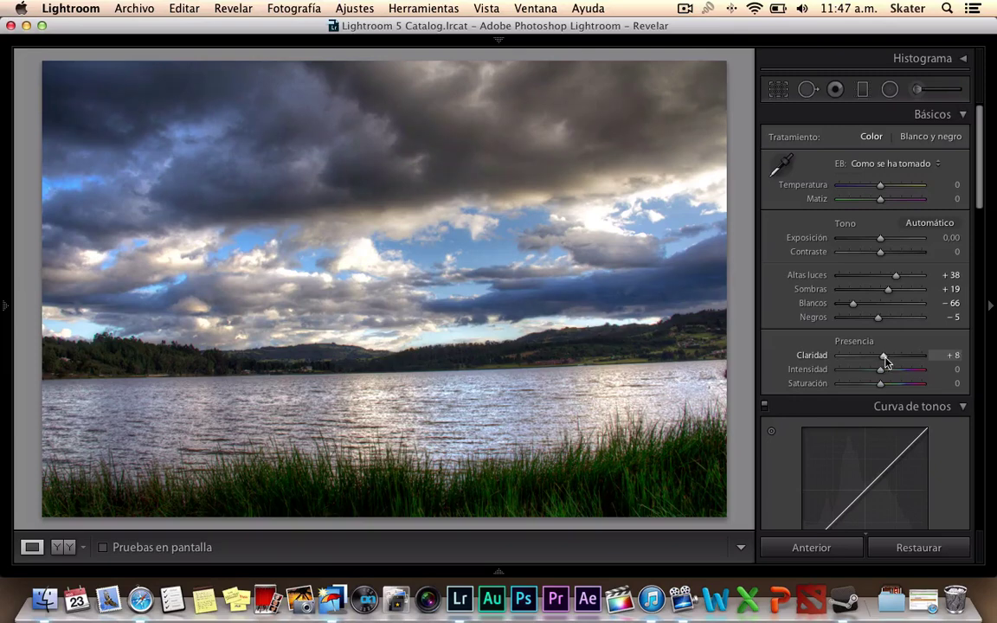
- In Presence, raise Clarity to +38 and Vibrance to +21, keeping Saturation at +1
mouse_move(882, 358)
left_mouse_down()
mouse_move(907, 357)
mouse_move(896, 358)
left_mouse_up()
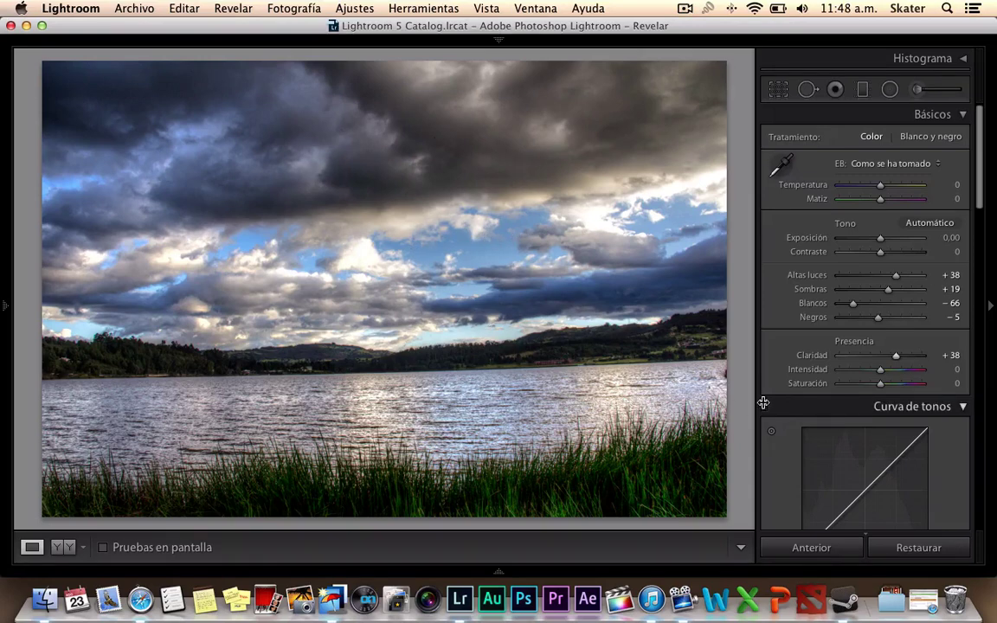
left_click_drag(880, 369, 891, 374)
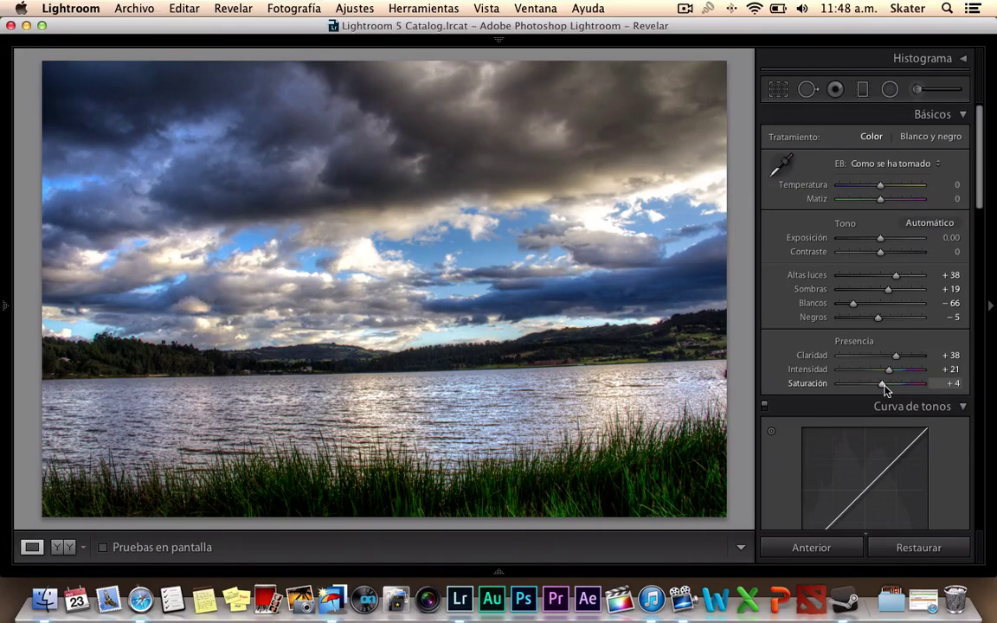
mouse_move(884, 389)
left_mouse_down()
mouse_move(940, 391)
mouse_move(836, 396)
mouse_move(919, 382)
mouse_move(881, 391)
left_mouse_up()
- Paint an Adjustment Brush mask over the foreground grass, toggling the pins to check it
left_click(917, 90)
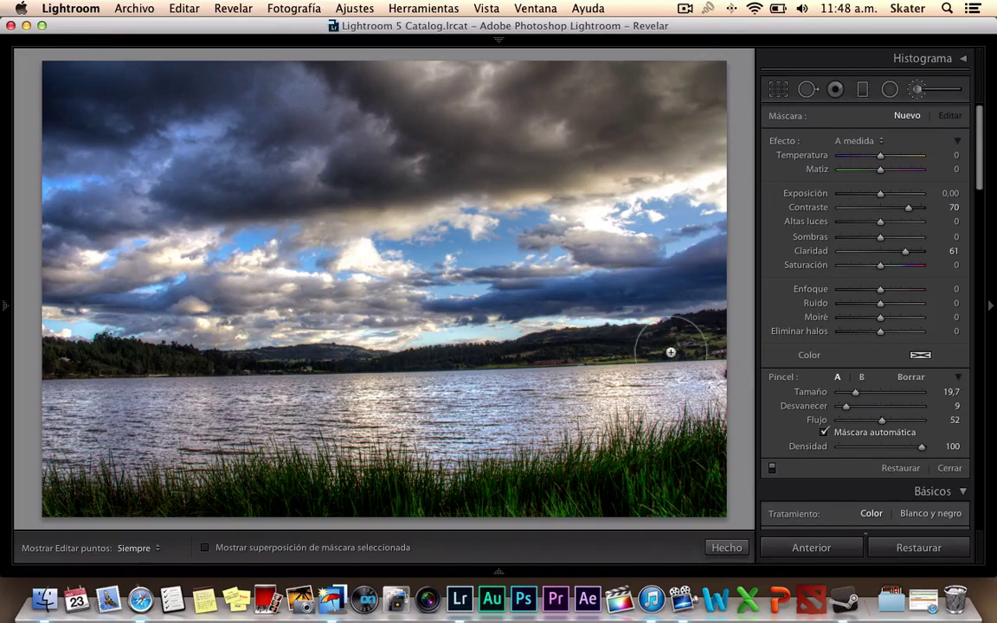
key("h")
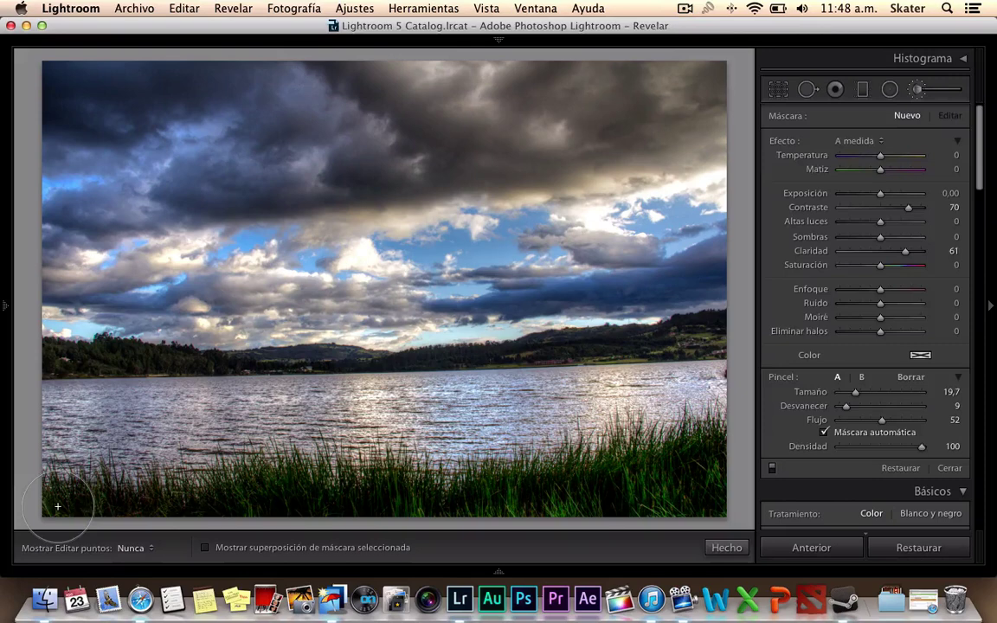
key("h")
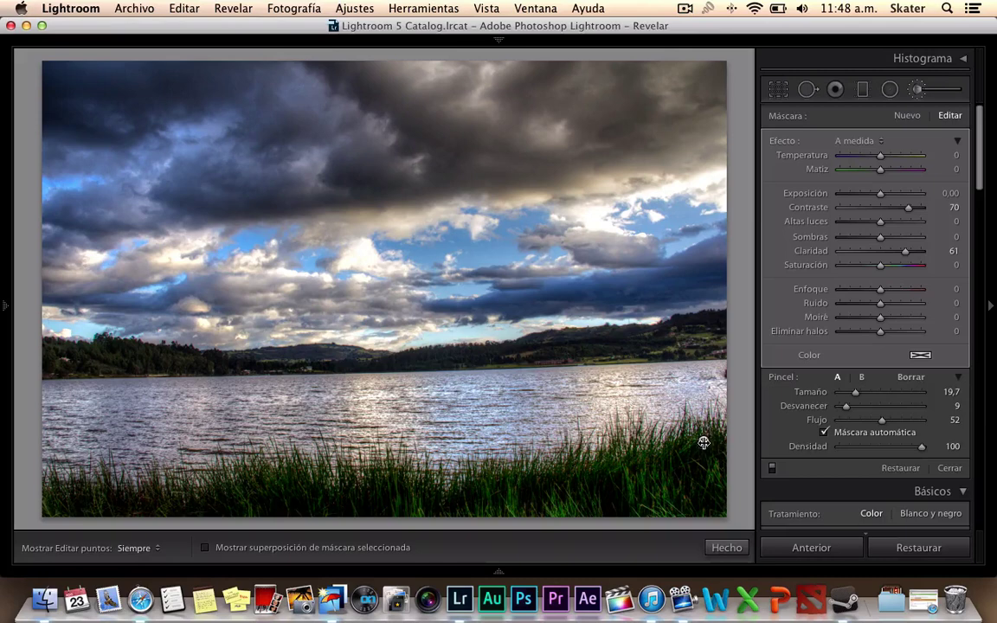
mouse_move(703, 442)
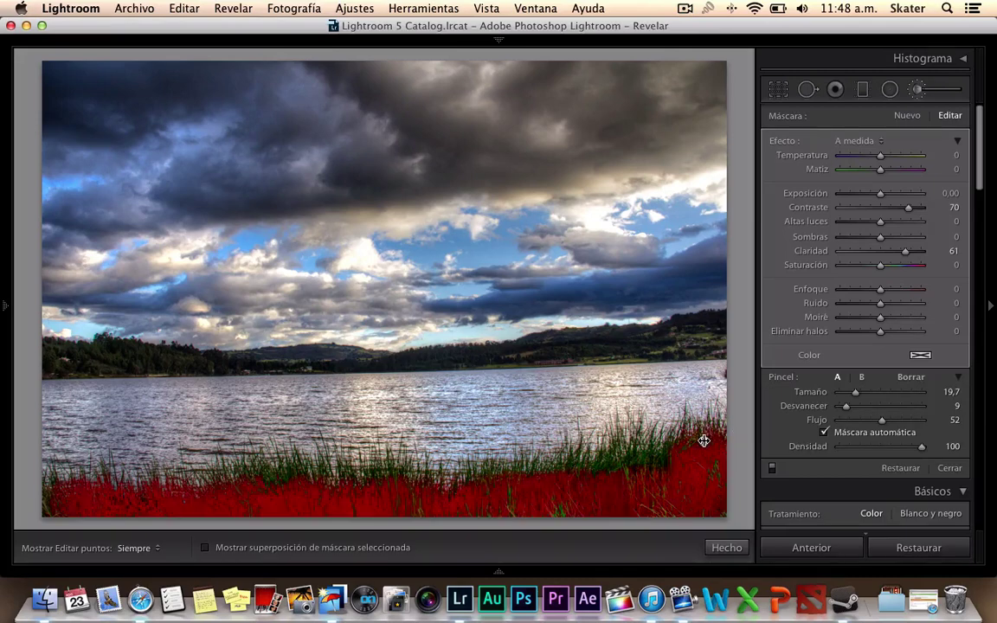
key("h")
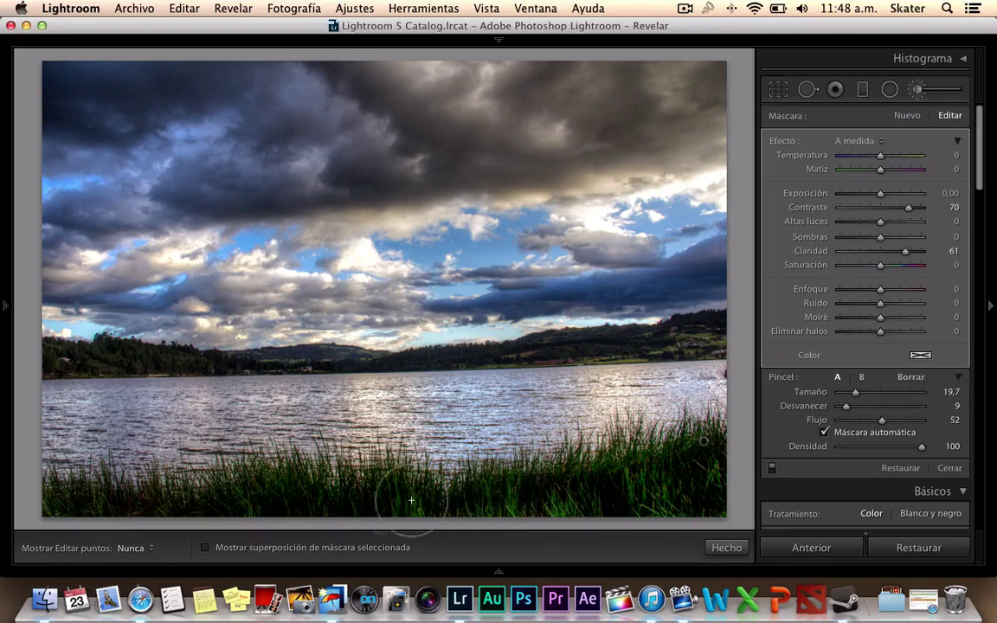
key("h")
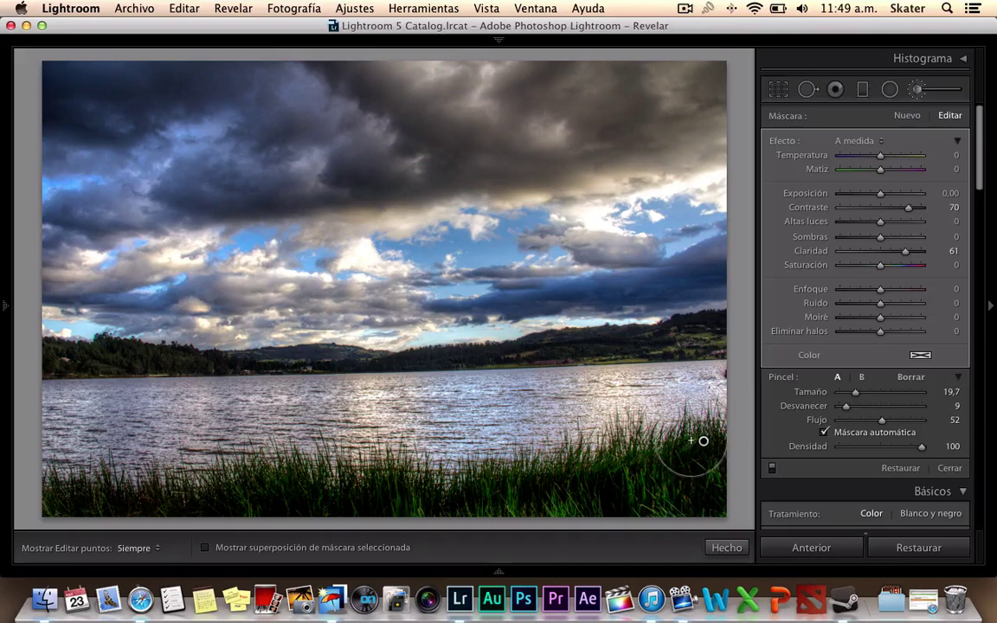
key("h")
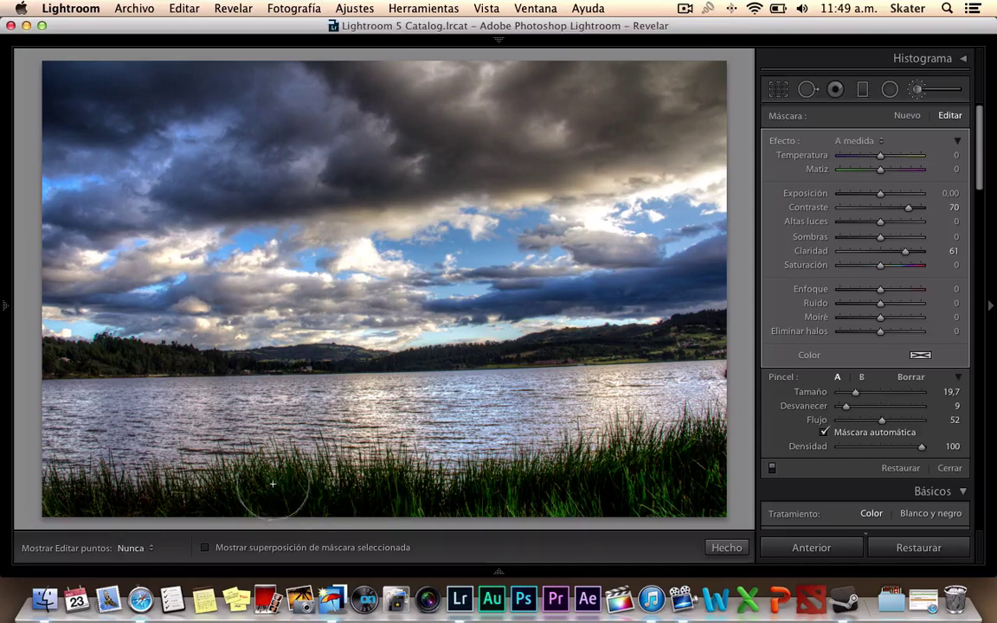
key("h")
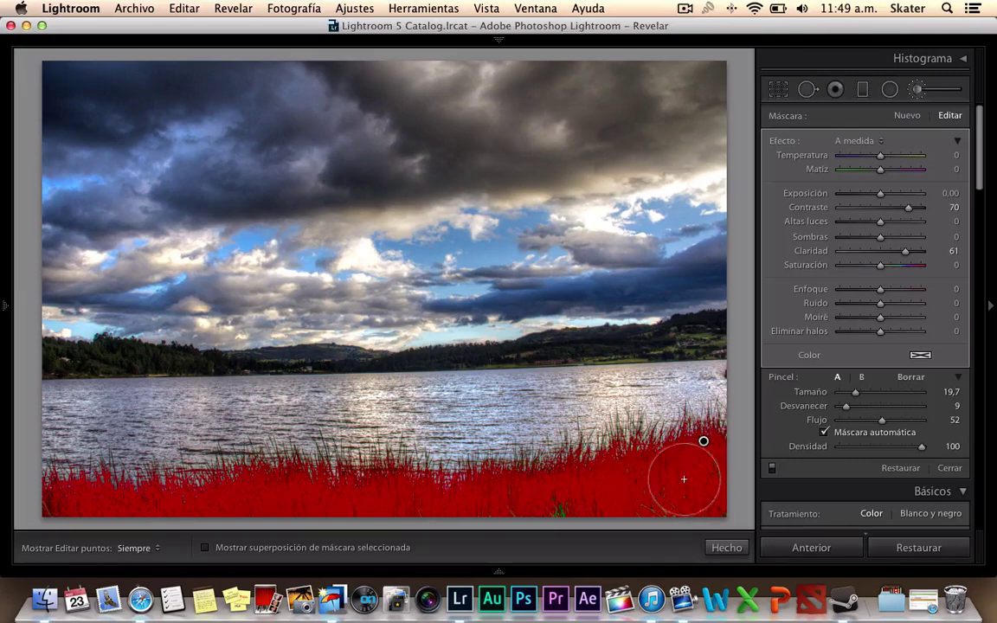
key("h")
key("h")
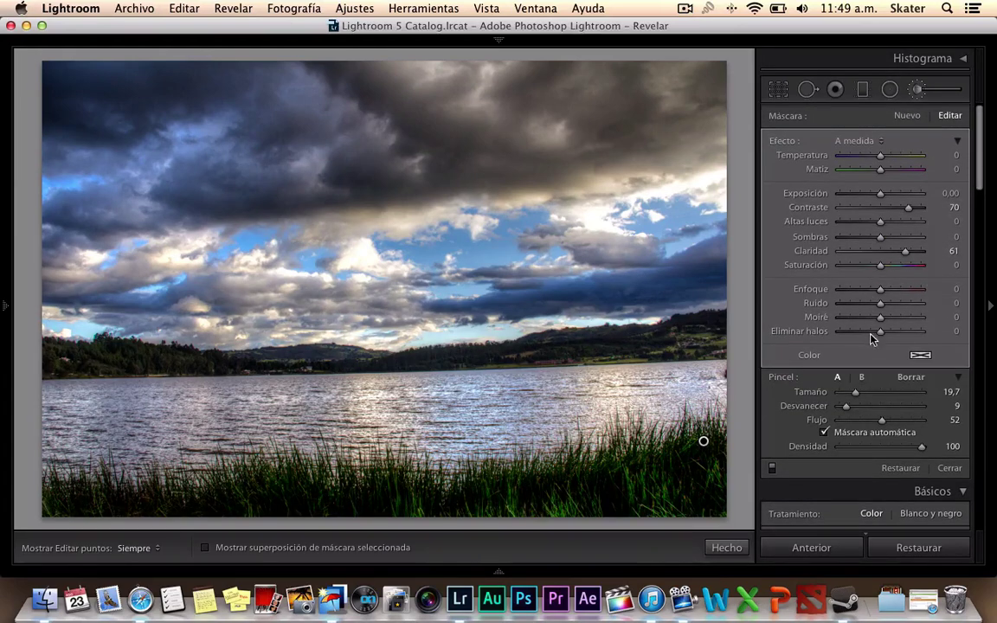
- Reset the grass mask's Contrast and Clarity to 0 and raise its Shadows
double_click(905, 251)
double_click(907, 208)
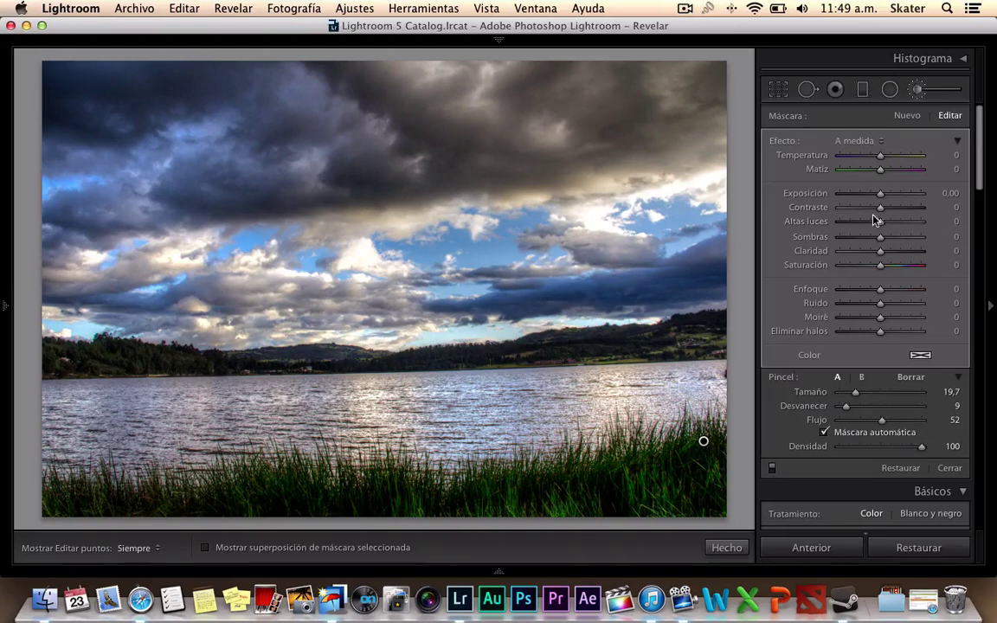
mouse_move(880, 237)
left_mouse_down()
mouse_move(917, 248)
mouse_move(908, 236)
left_mouse_up()
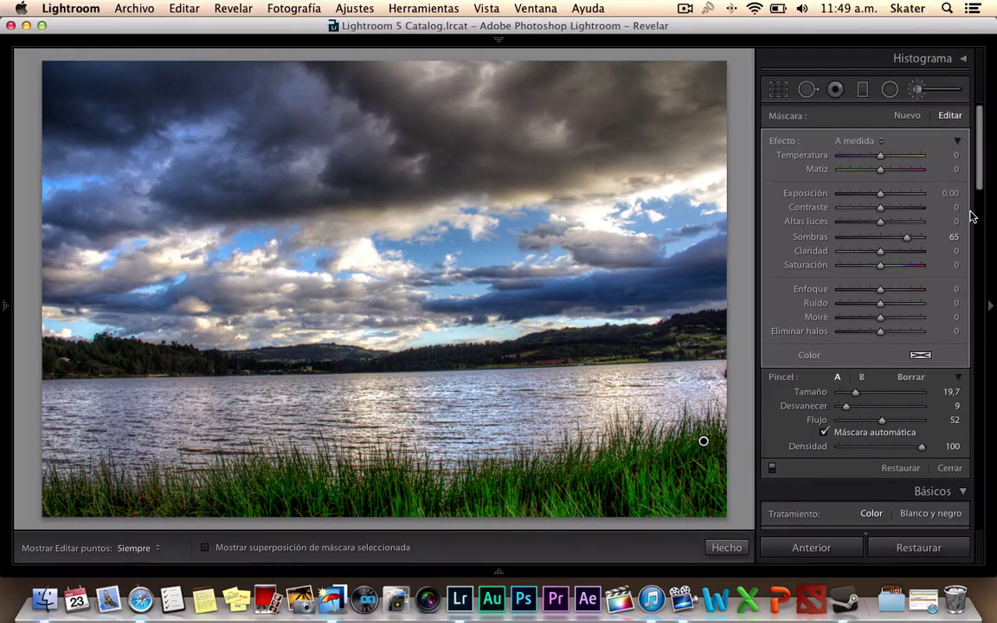
- Reset the grass mask's Shadows and set its Exposure to exactly 1,00
double_click(907, 238)
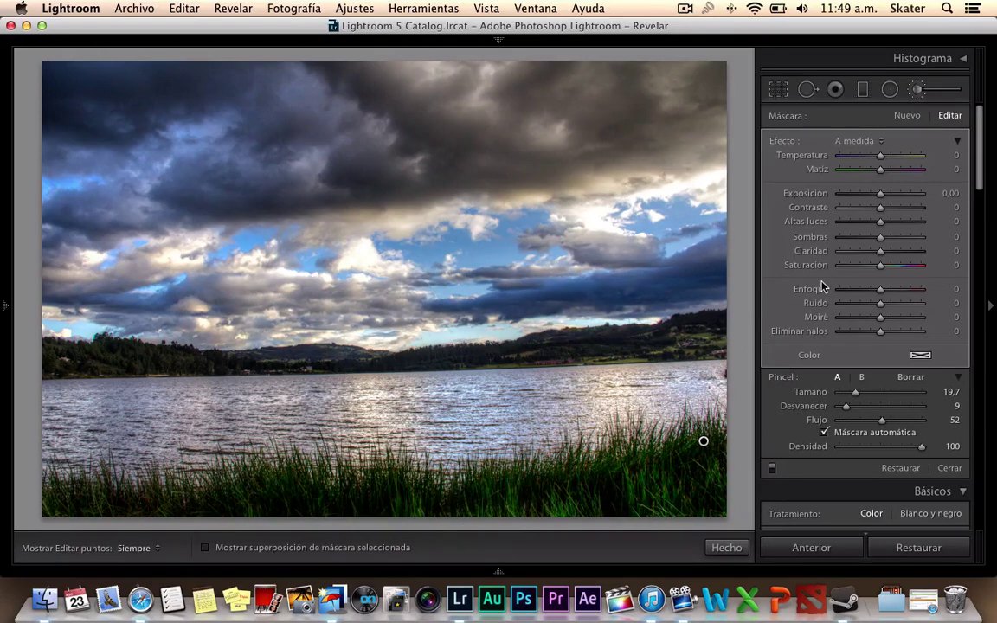
left_click_drag(882, 197, 895, 199)
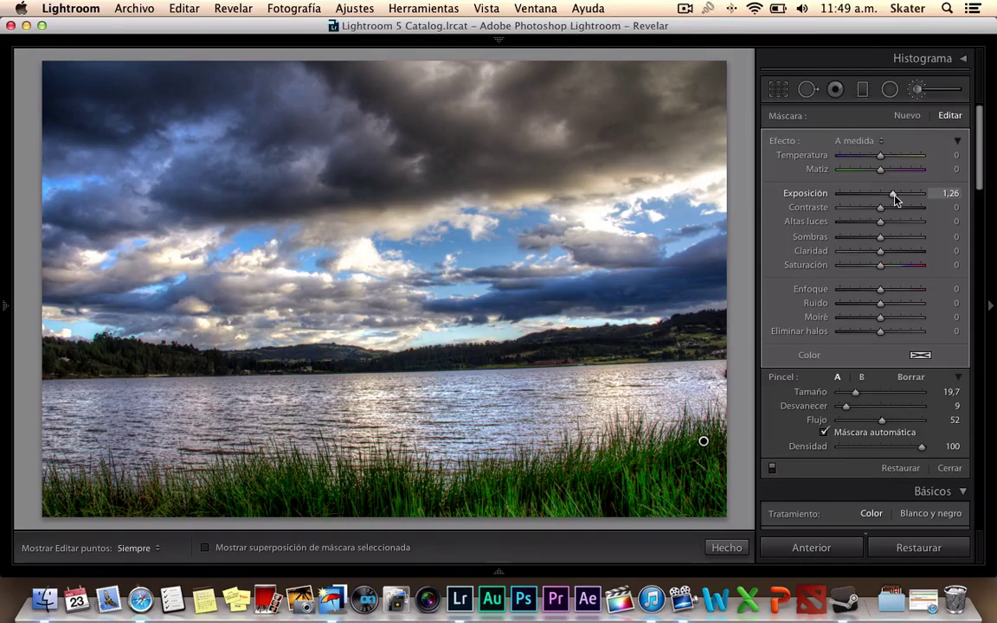
left_click_drag(895, 199, 892, 199)
left_click(950, 193)
type("1")
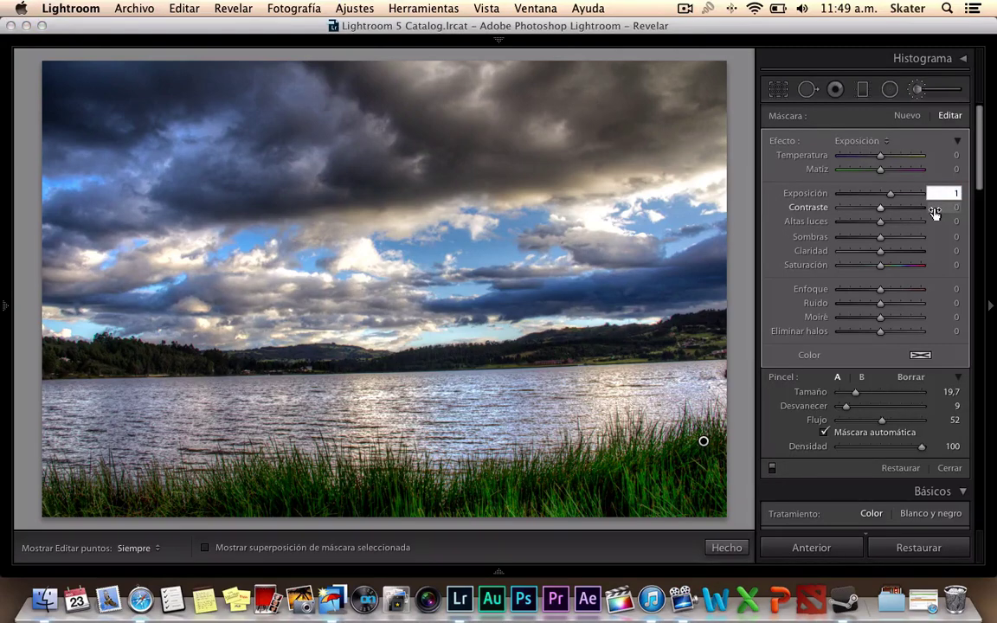
left_click(940, 223)
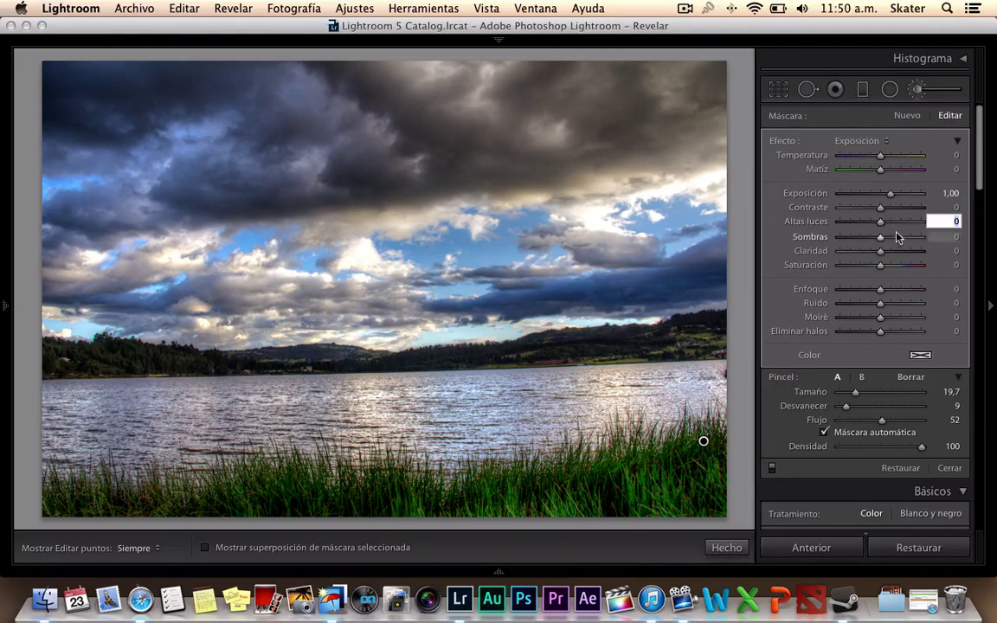
- Set the grass mask's Highlights to −100, Contrast to 35 and Shadows to 32
mouse_move(881, 222)
left_mouse_down()
mouse_move(909, 227)
mouse_move(791, 224)
left_mouse_up()
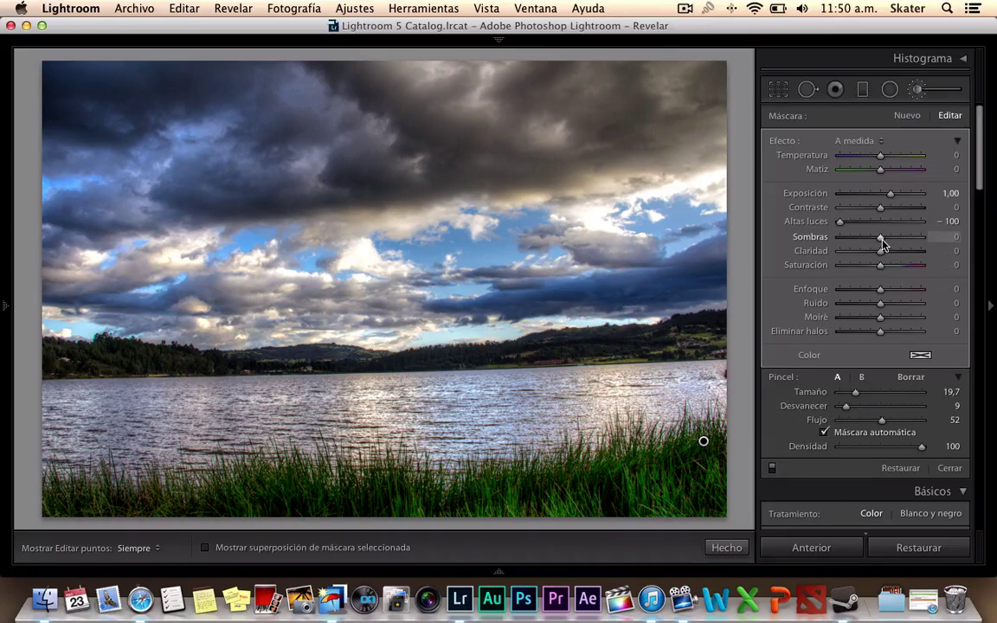
mouse_move(880, 243)
left_mouse_down()
mouse_move(870, 245)
mouse_move(899, 248)
left_mouse_up()
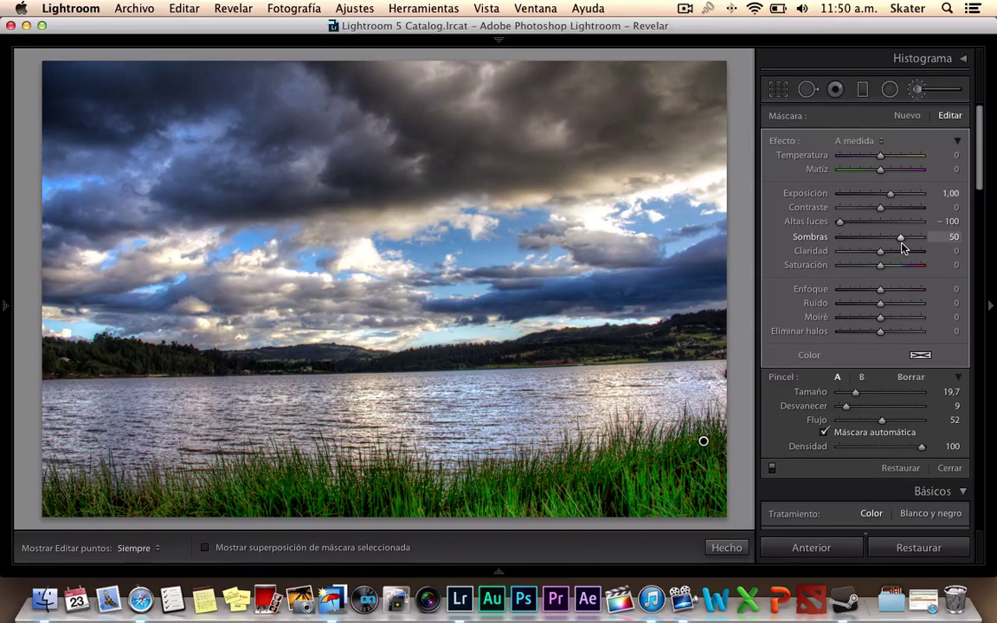
left_click_drag(902, 249, 901, 248)
left_click_drag(899, 238, 865, 257)
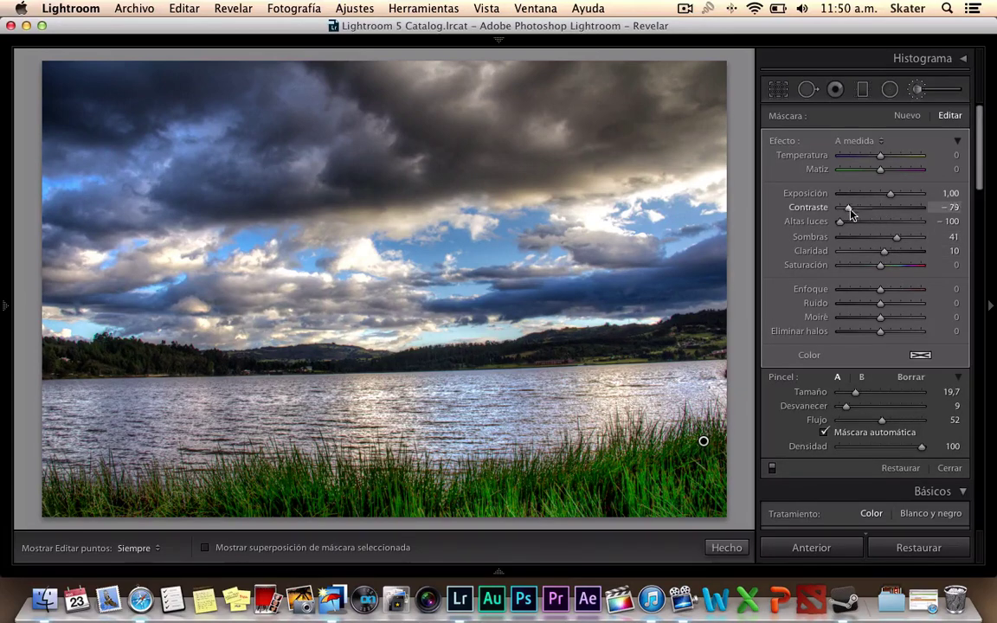
mouse_move(866, 210)
left_mouse_down()
mouse_move(921, 219)
mouse_move(895, 219)
left_mouse_up()
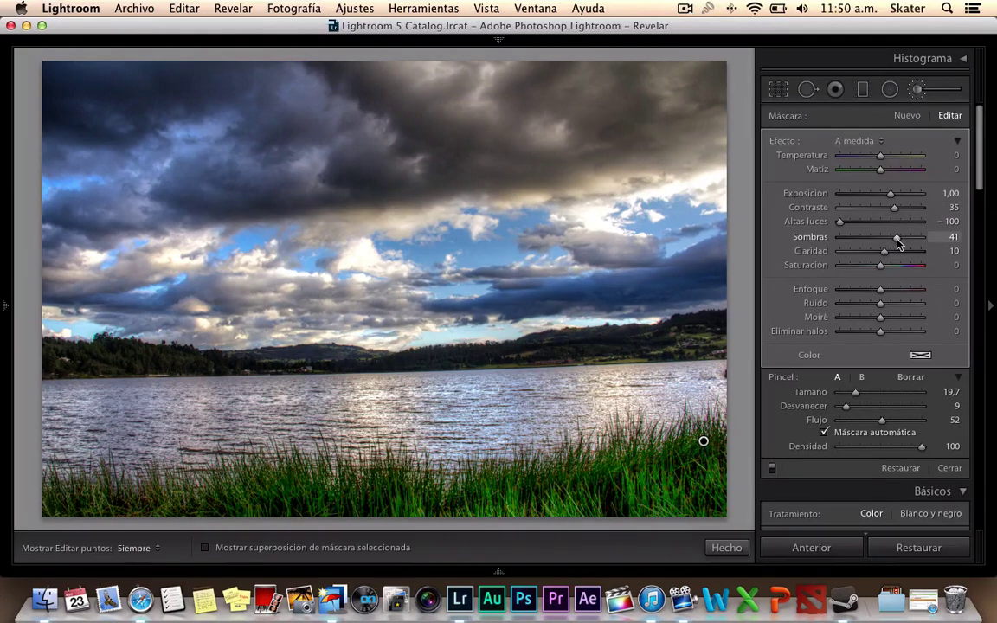
left_click_drag(898, 242, 894, 245)
- Close the grass brush and reopen the Adjustment Brush with edit pins visible
left_click(917, 90)
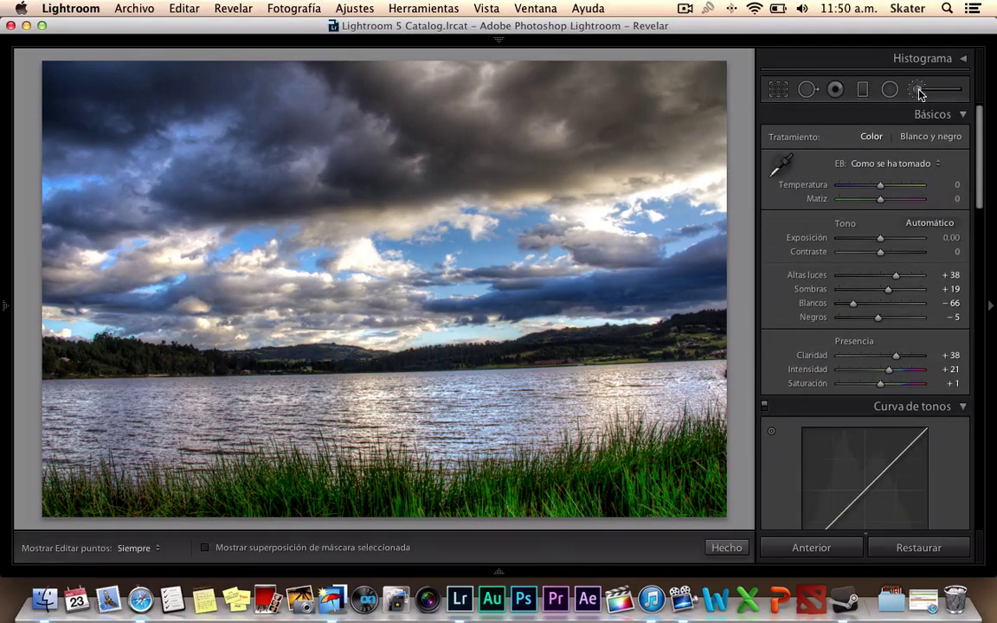
left_click(917, 90)
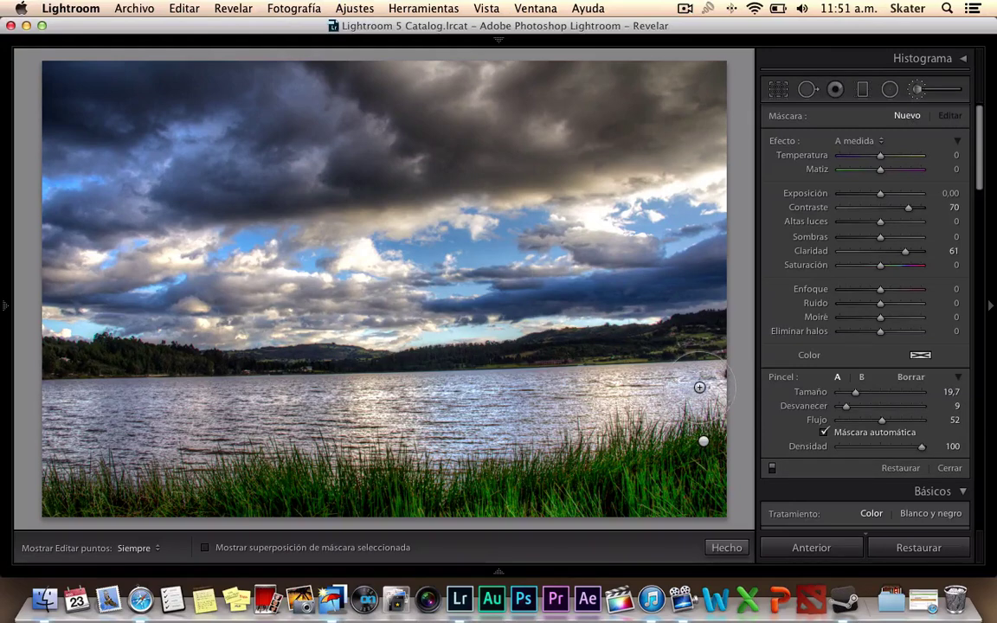
key("h")
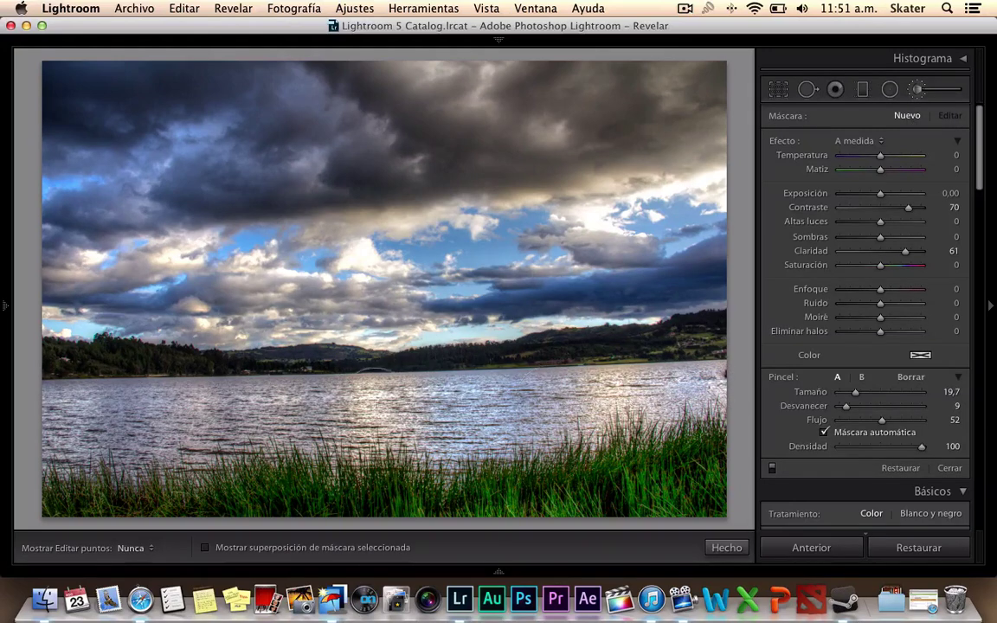
key("h")
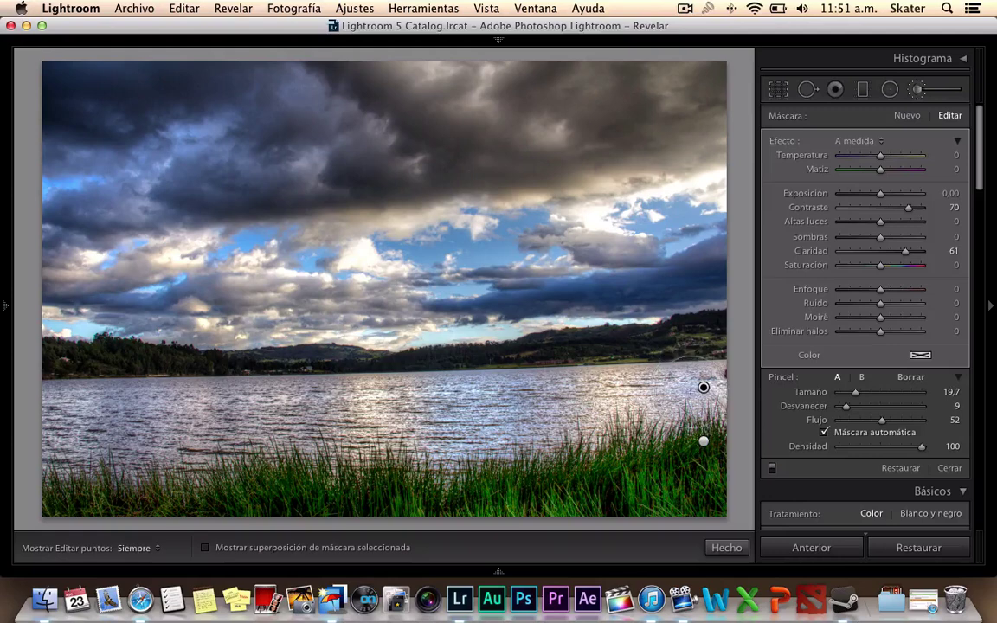
- Toggle the water mask's red overlay on and off to inspect its coverage of the lake
key("o")
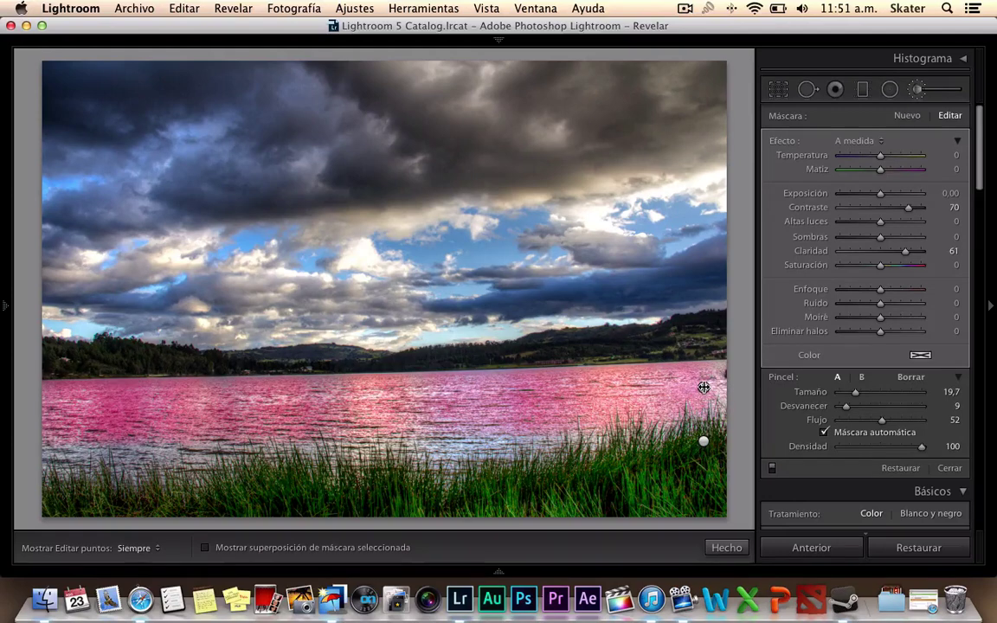
key("o")
key("h")
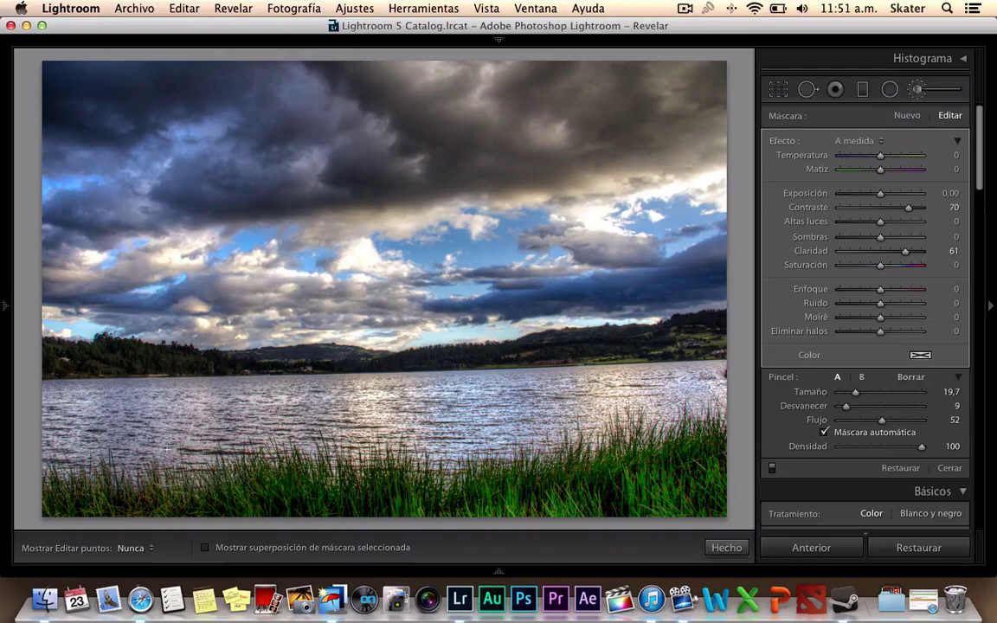
key("h")
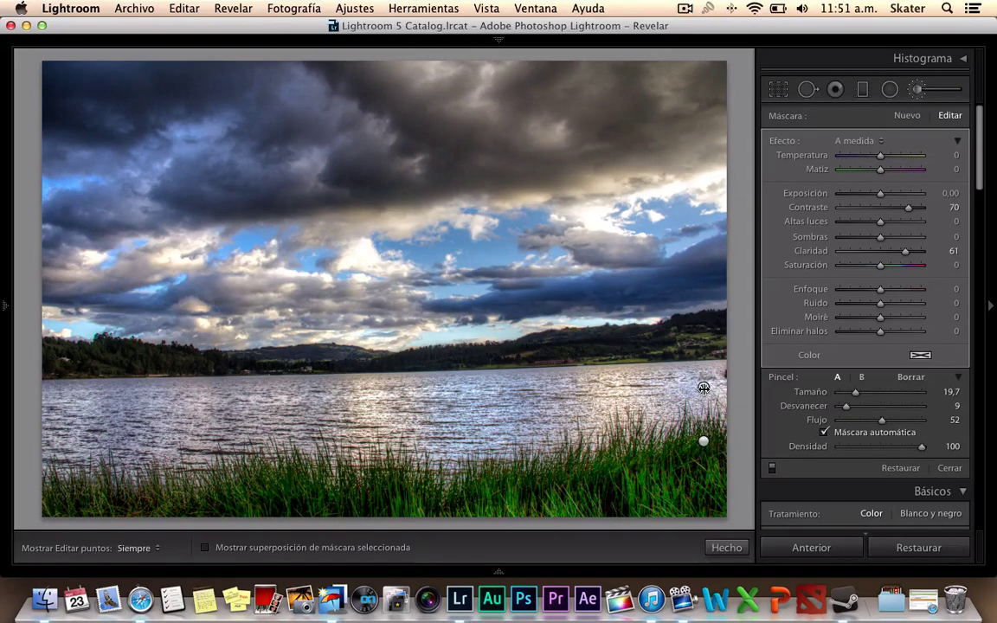
key("h")
key("h")
key("o")
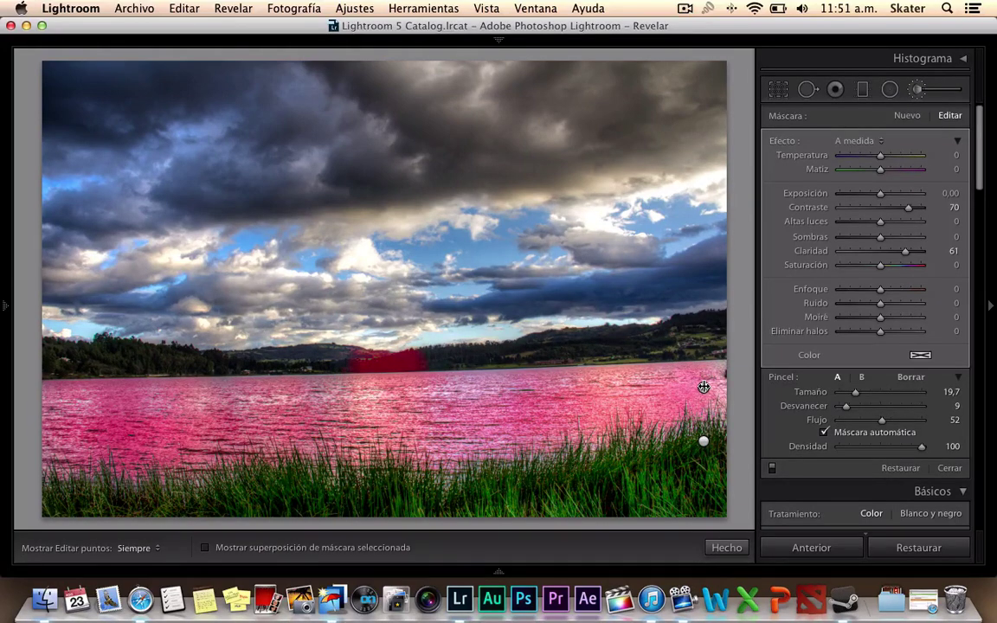
key("o")
- Switch to the Erase brush with size 12,6, feather 30 and flow 100
left_click(911, 377)
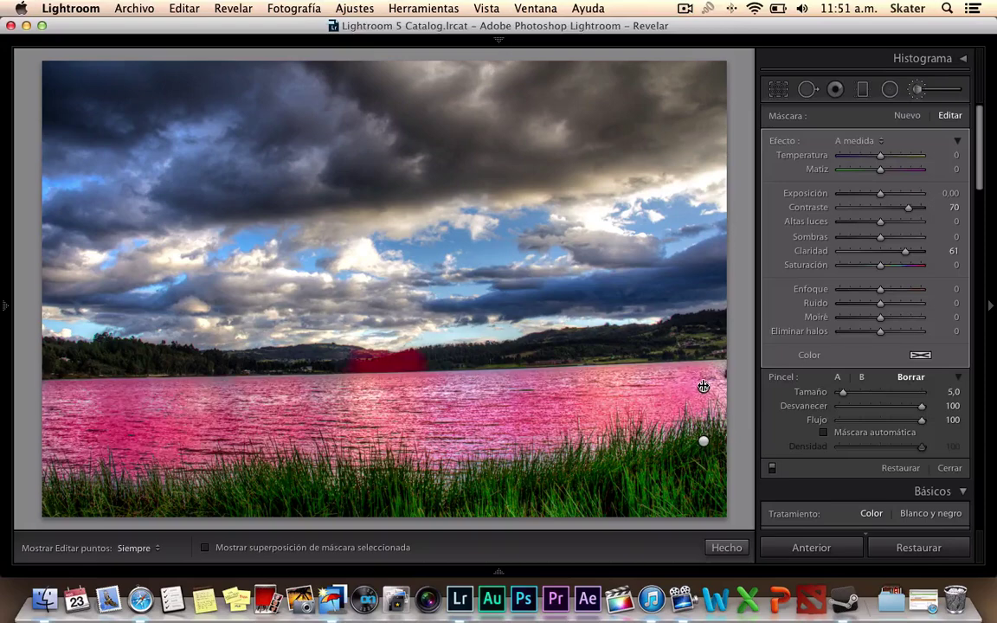
mouse_move(842, 393)
left_mouse_down()
mouse_move(850, 397)
mouse_move(772, 407)
left_mouse_up()
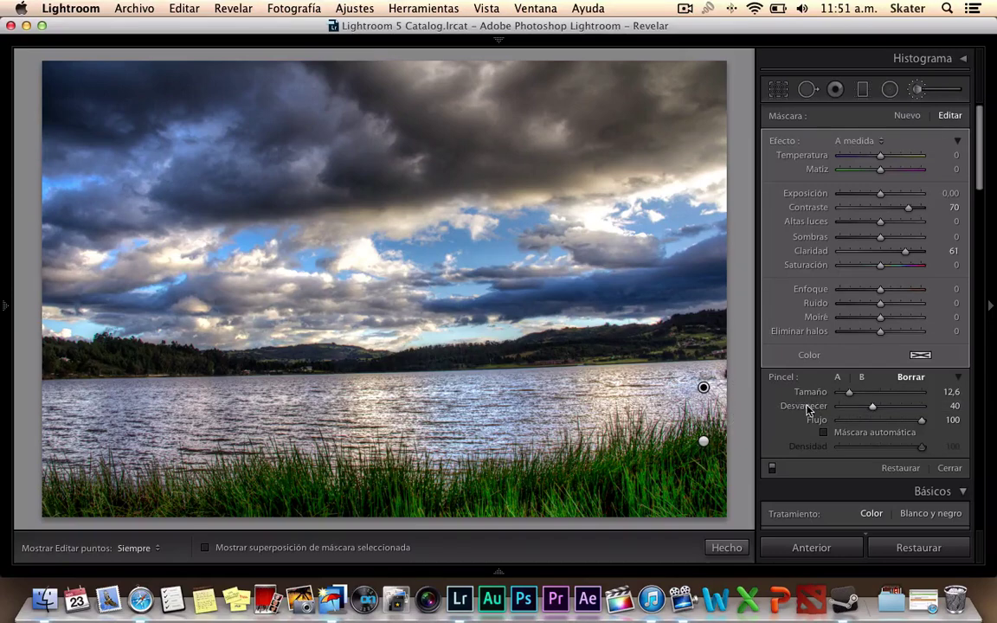
mouse_move(902, 410)
left_mouse_down()
mouse_move(924, 407)
mouse_move(893, 420)
left_mouse_up()
left_click_drag(920, 422, 861, 406)
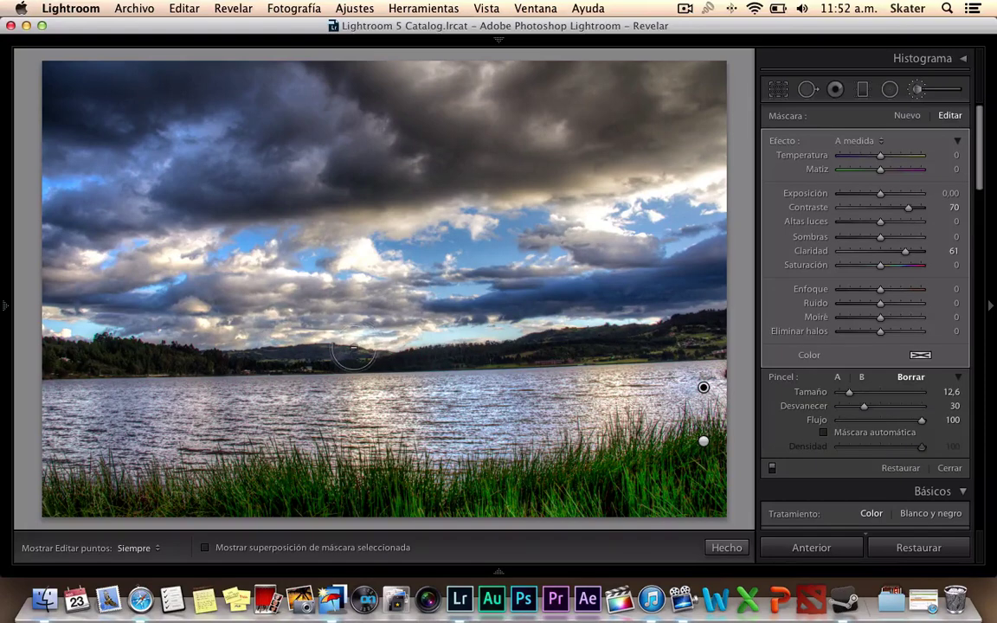
- Erase the water mask's spill over the central treeline, toggling pins to check
key("h")
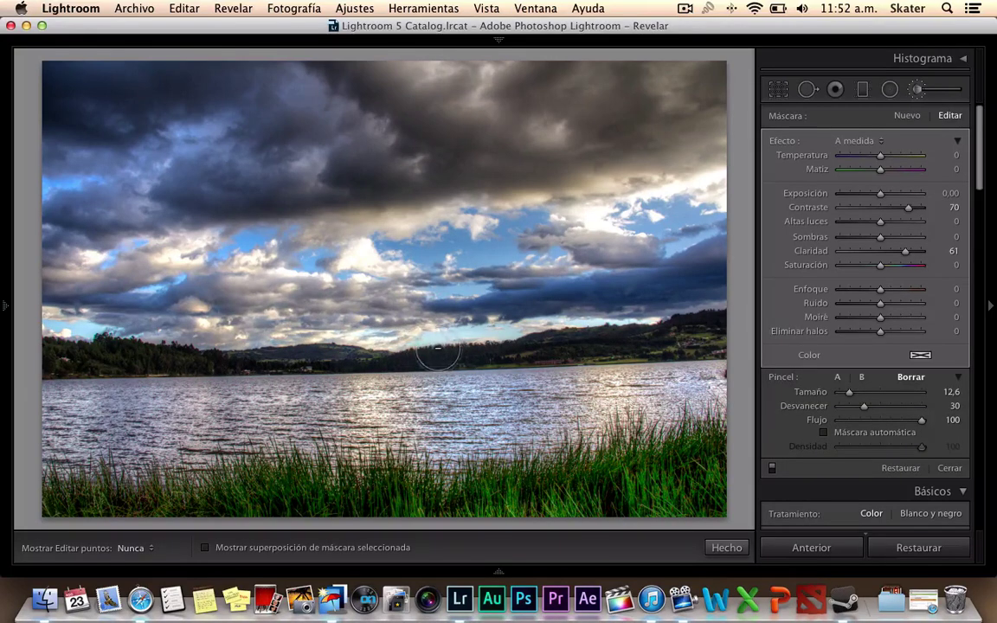
key("h")
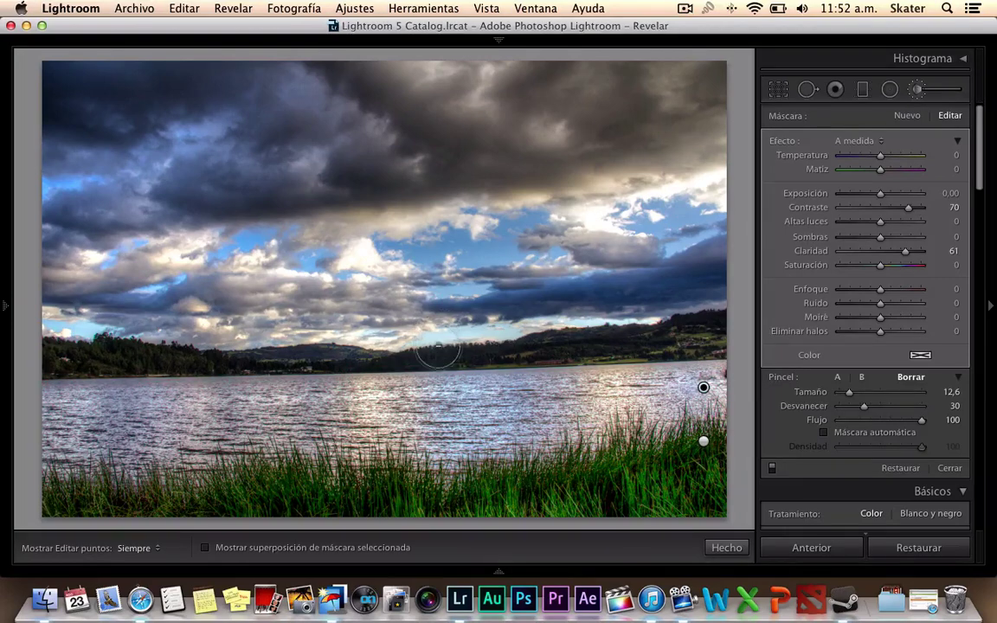
key("h")
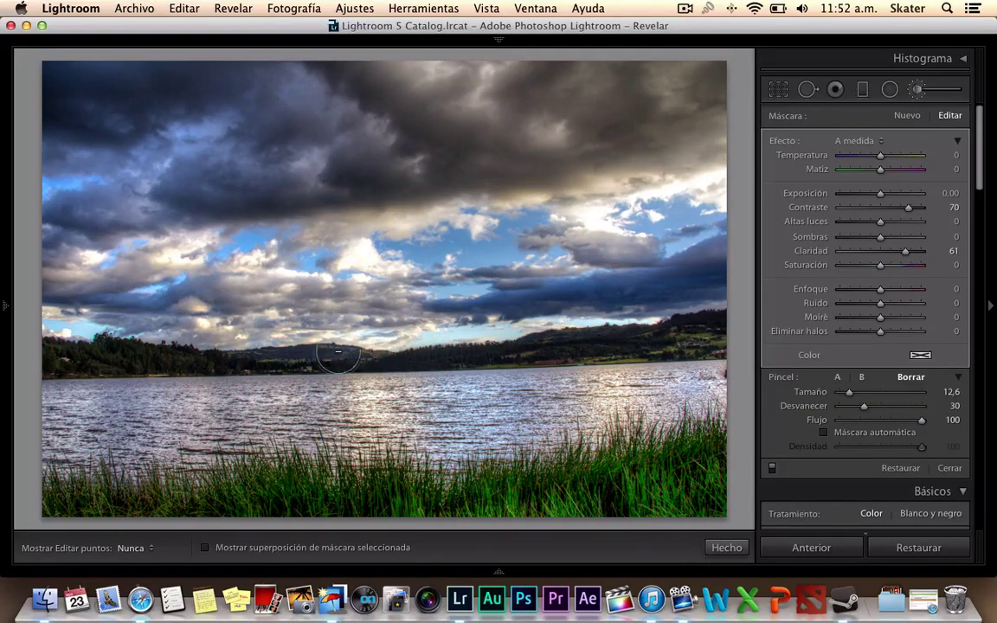
key("h")
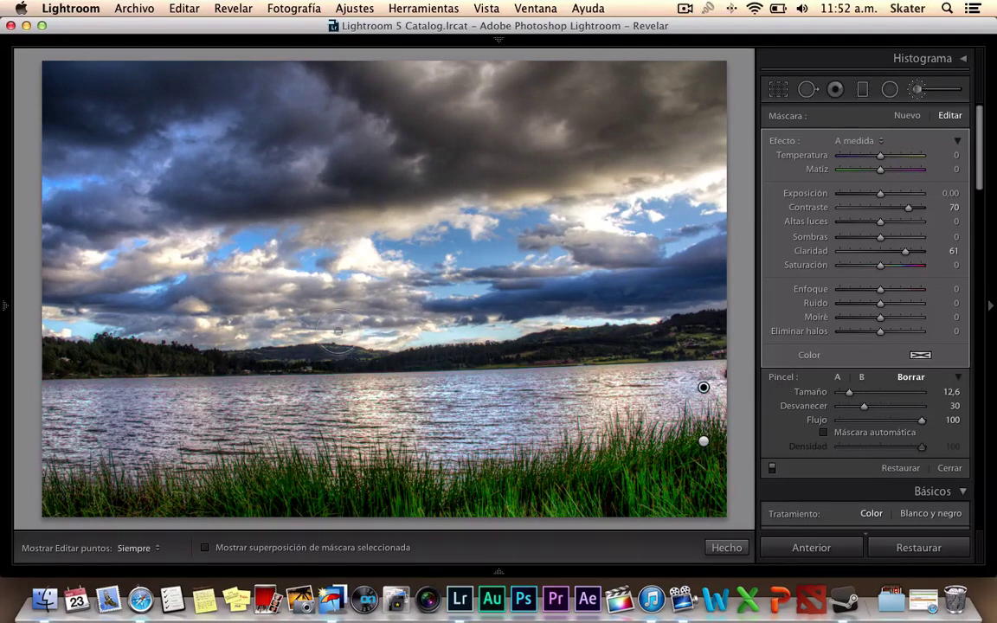
- Return to brush A (size 19,7, feather 9, flow 52, Auto Mask on)
left_click(838, 379)
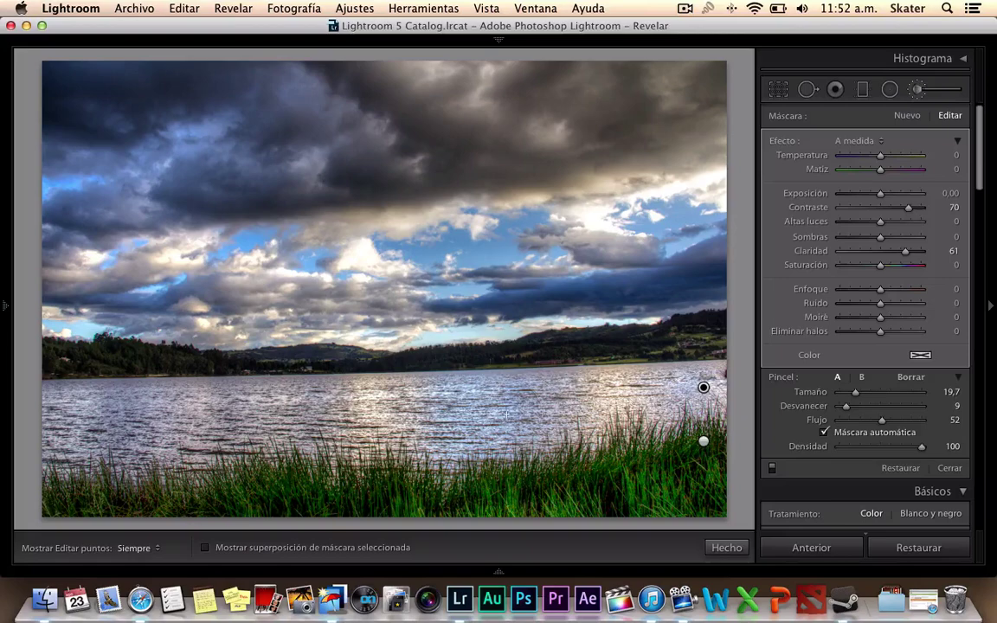
key("h")
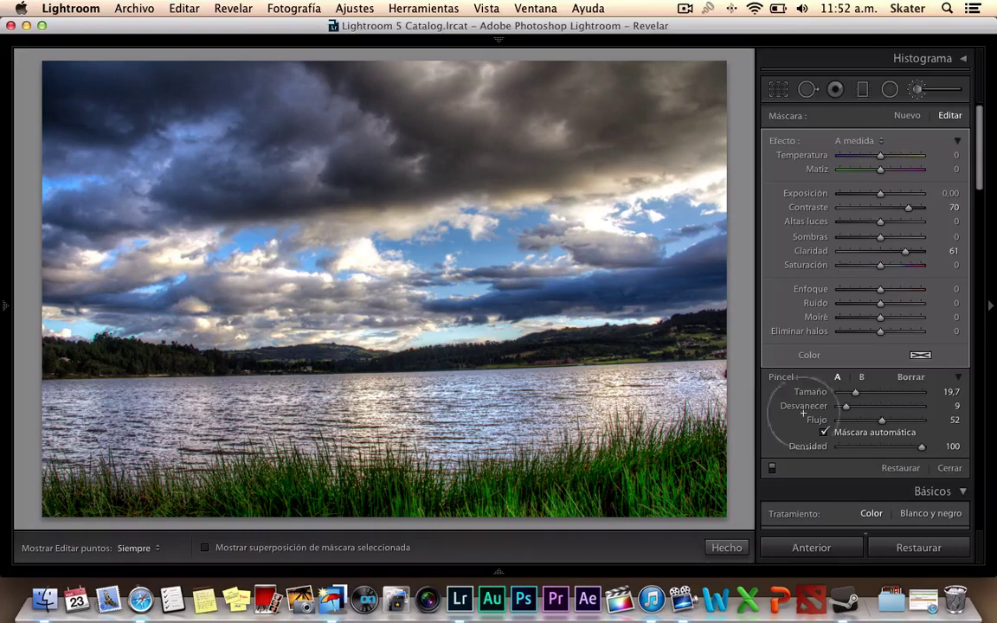
key("h")
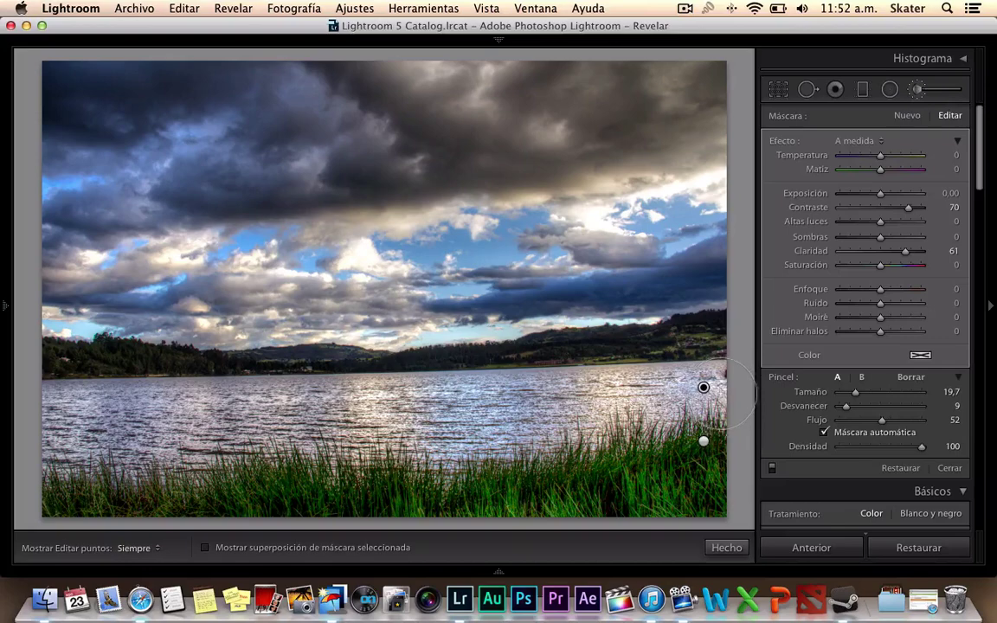
key("h")
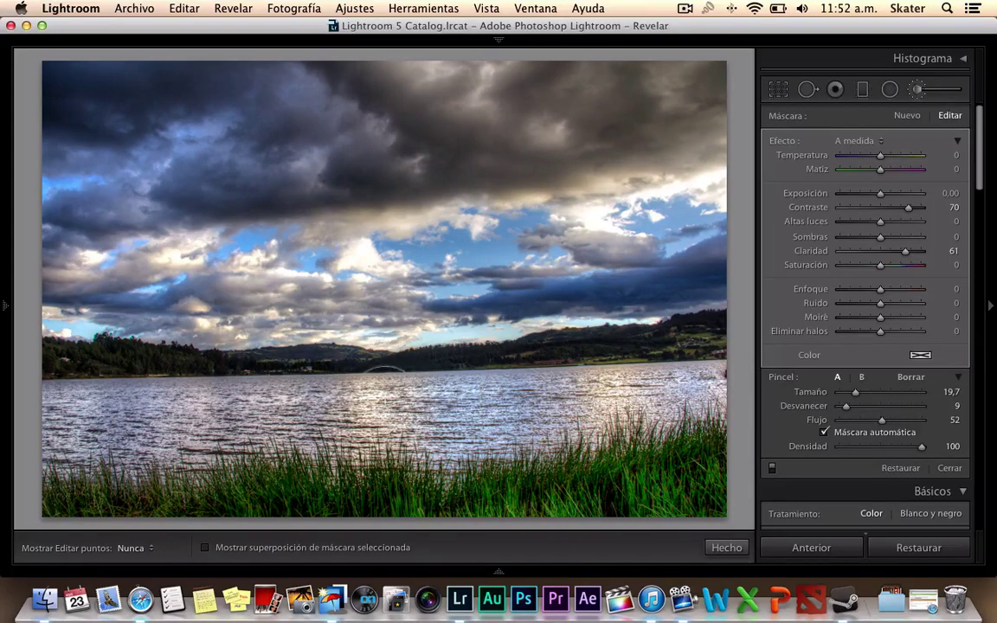
key("h")
- Paint more of the lake into the water mask and show the overlay to check coverage
left_click(703, 442)
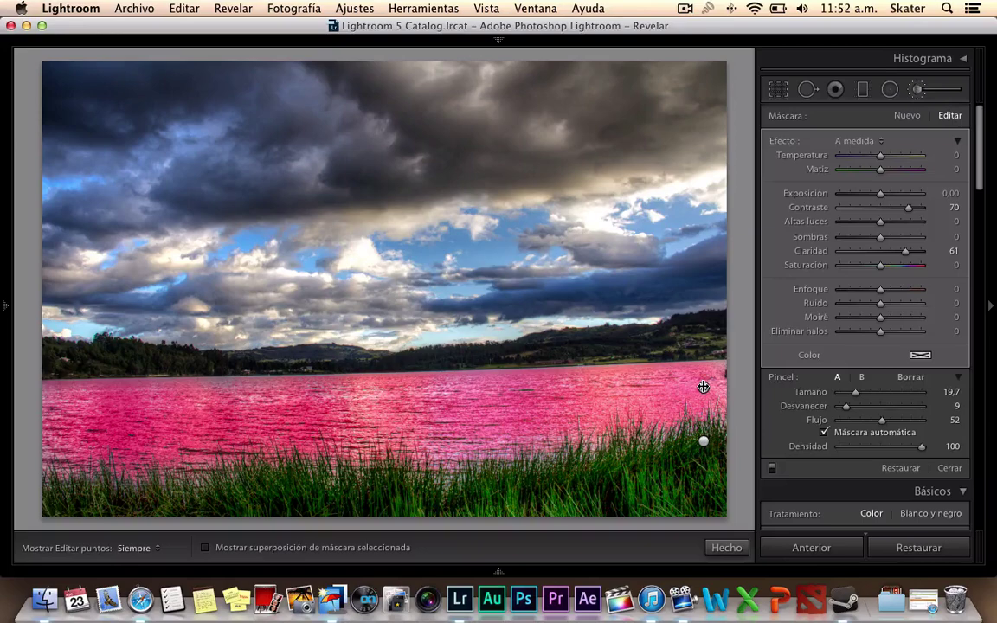
key("h")
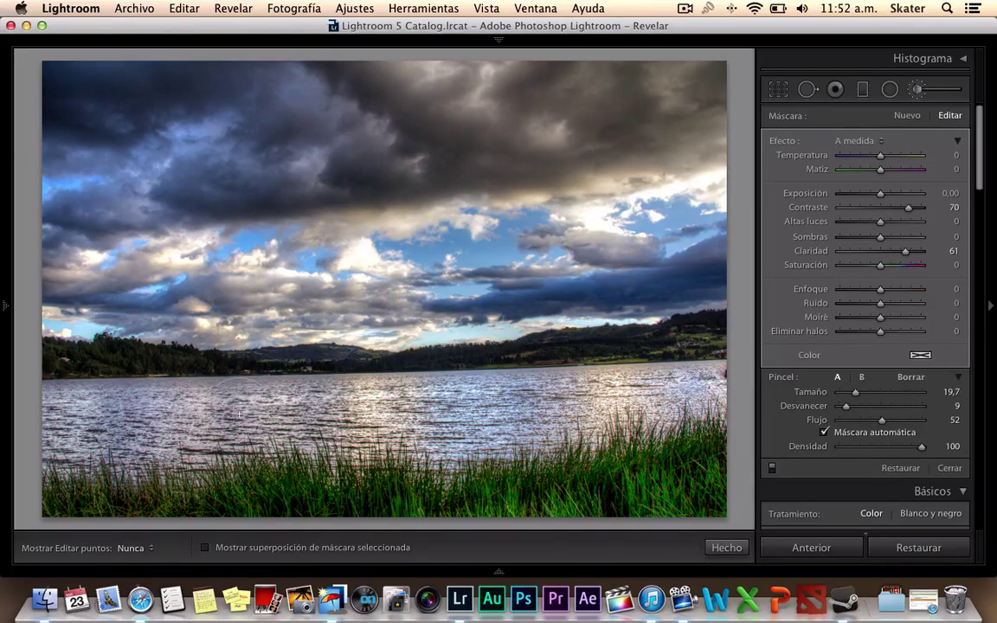
key("h")
mouse_move(704, 387)
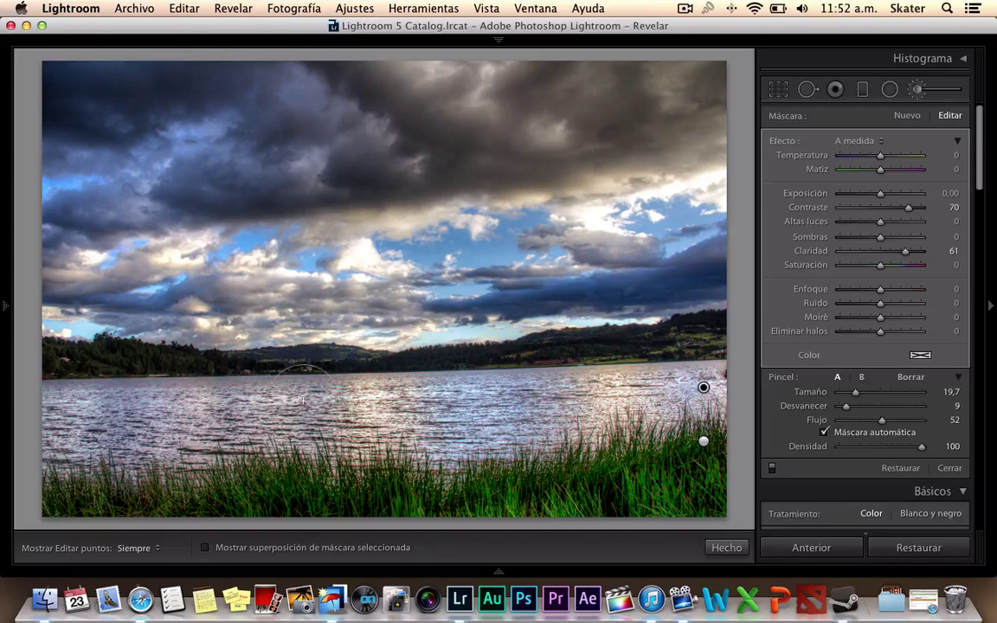
key("h")
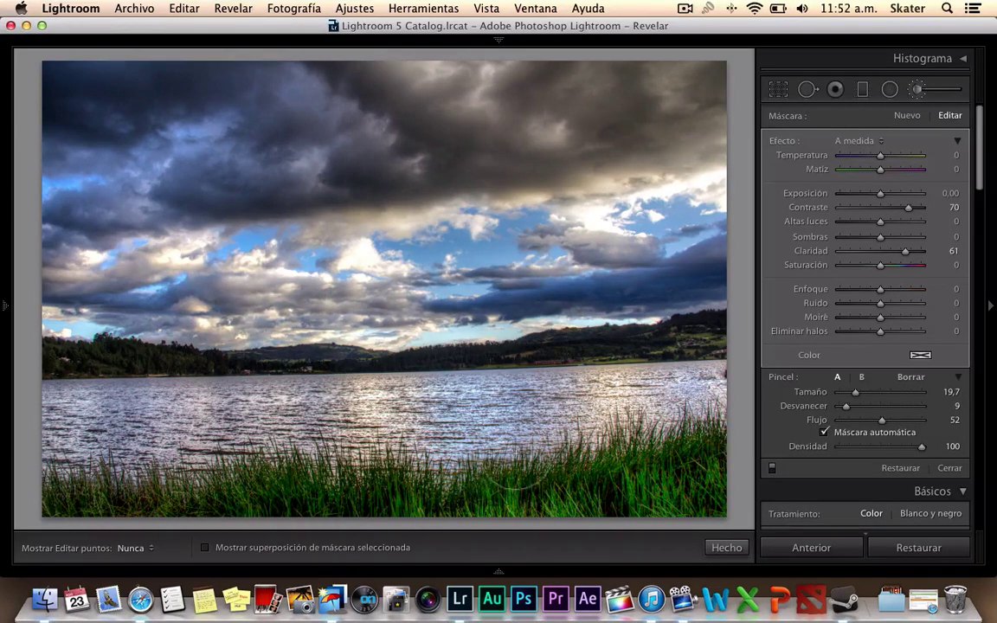
key("h")
left_click_drag(704, 441, 704, 386)
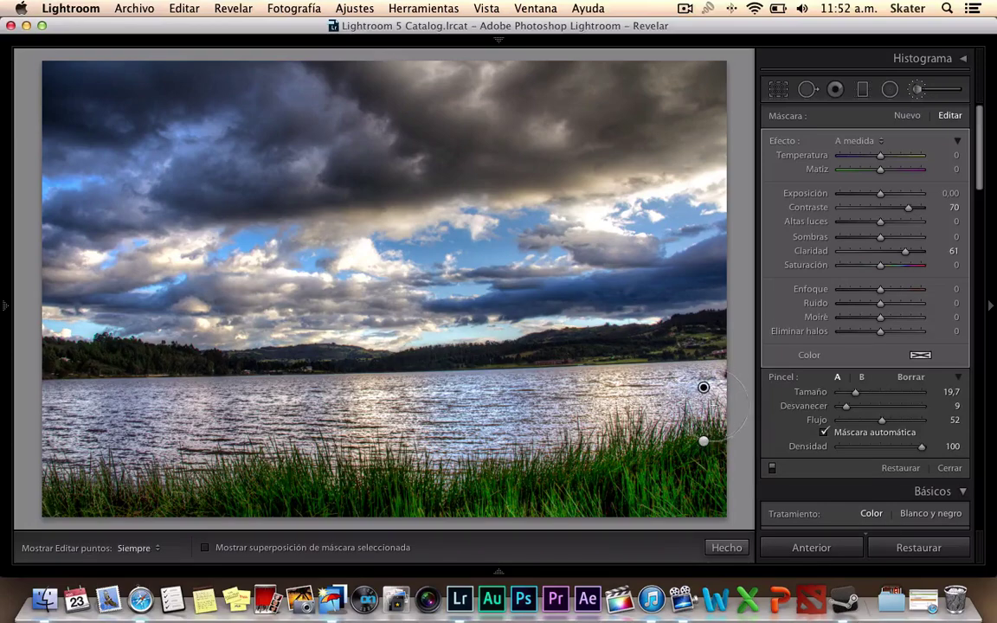
key("o")
- Reset the water mask's Contrast and Clarity to 0, then raise its Contrast
double_click(909, 208)
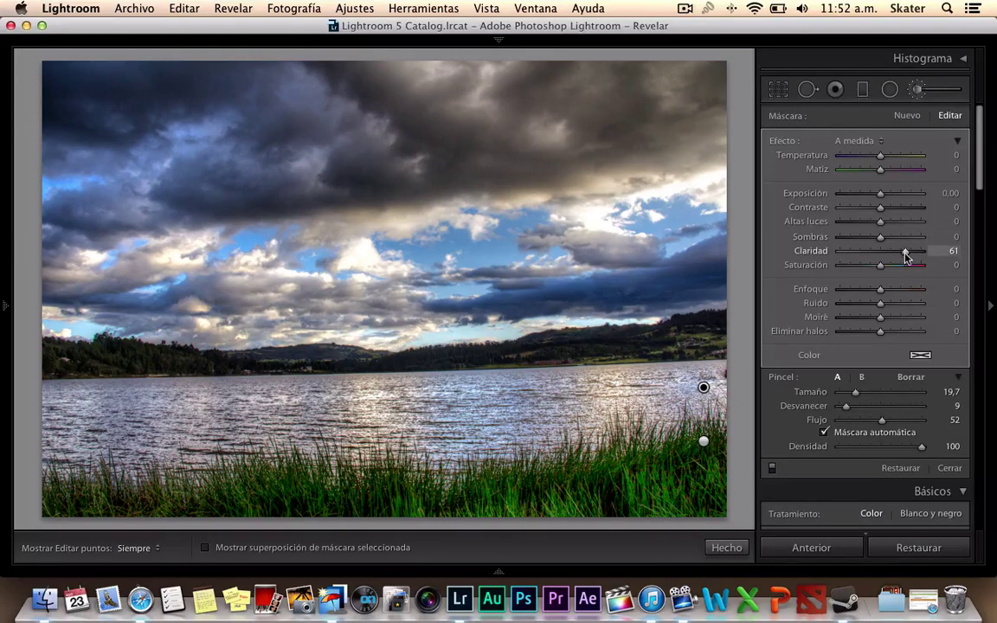
double_click(905, 252)
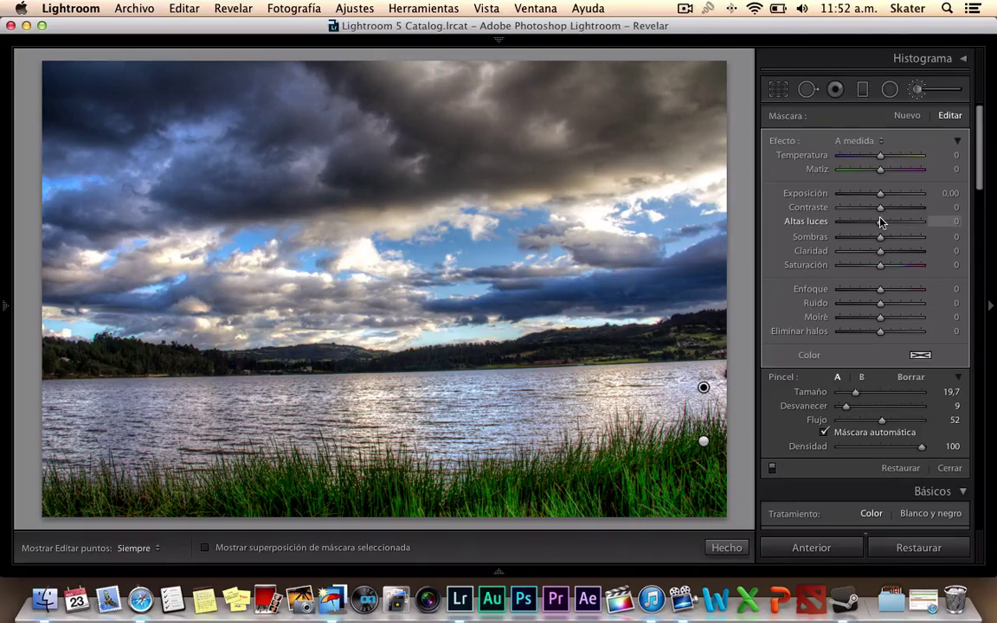
scroll(880, 223, "down", 3)
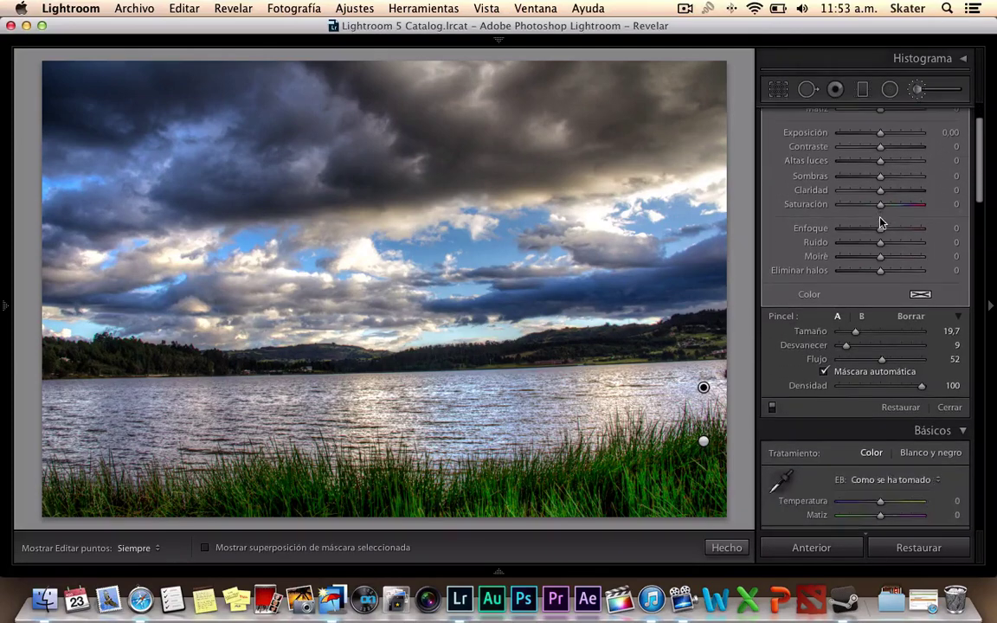
left_click_drag(880, 146, 909, 148)
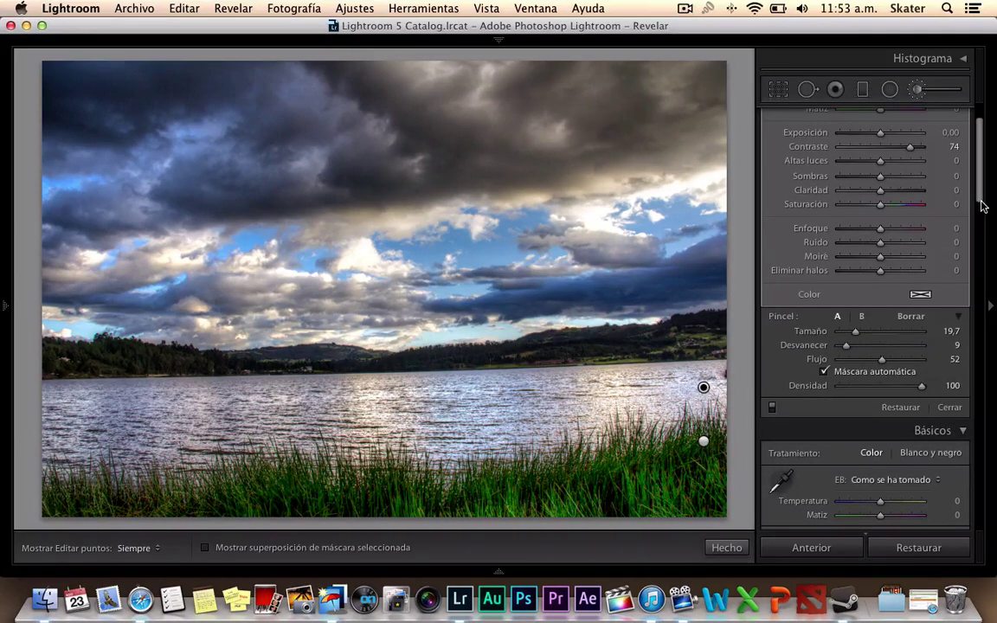
- Boost the water mask's Saturation to 100 and fine-tune its Clarity
scroll(980, 194, "up", 2)
scroll(981, 194, "up", 1)
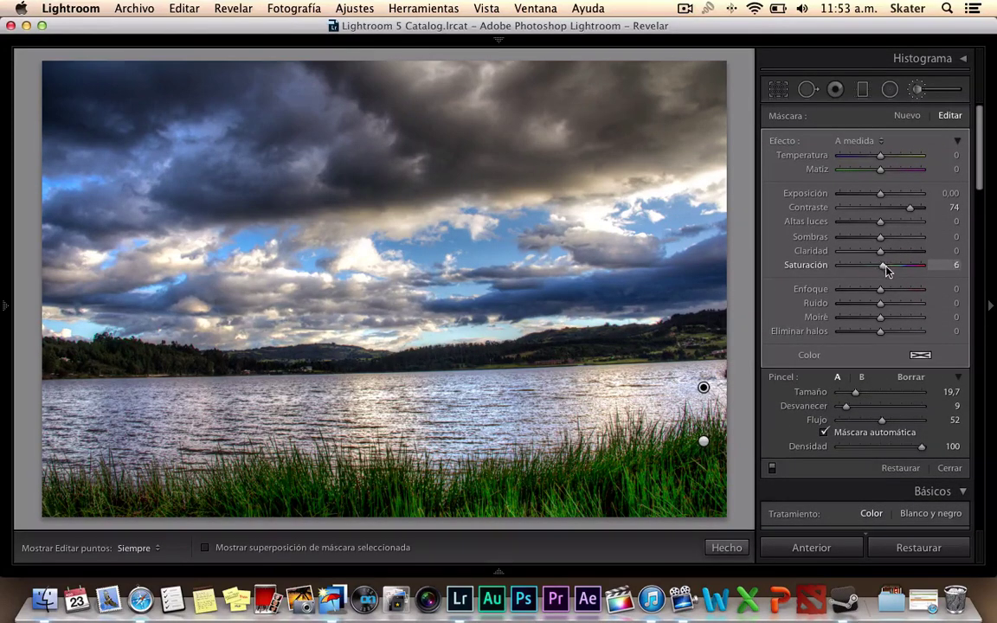
left_click_drag(880, 264, 925, 274)
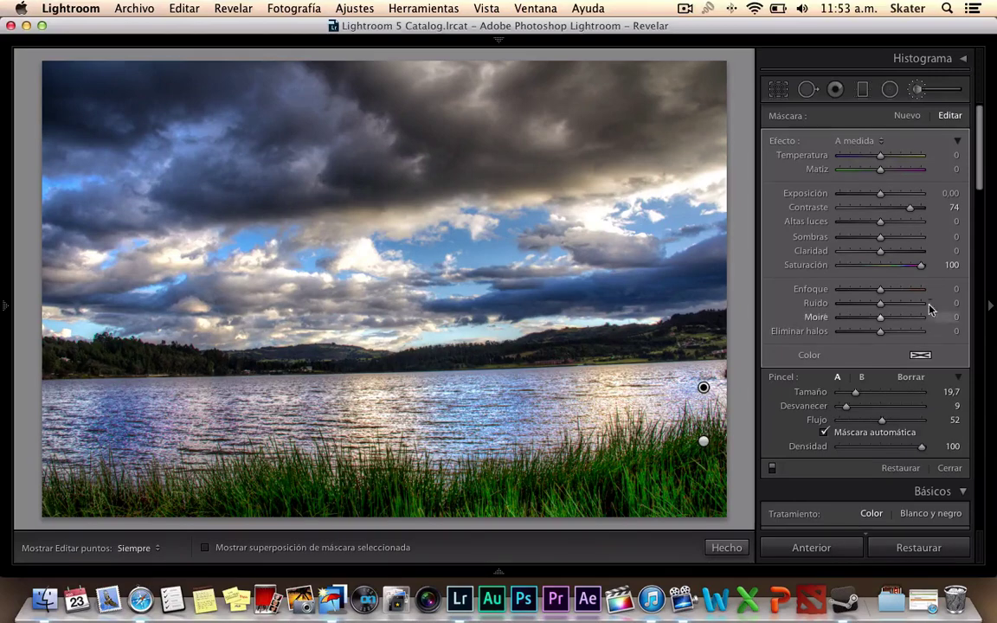
left_click_drag(920, 267, 836, 271)
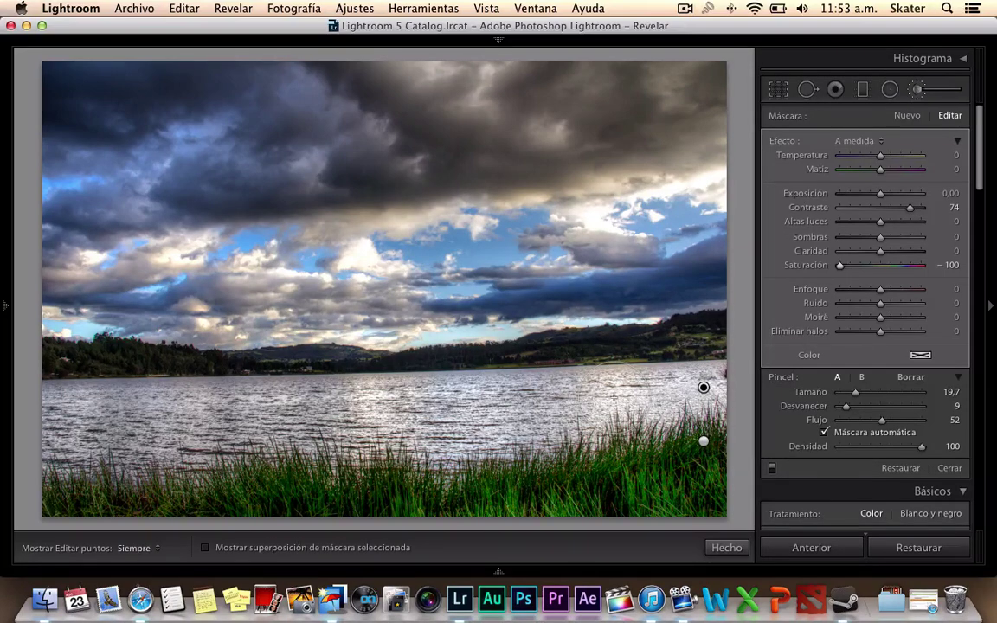
key("z")
key("z")
key("z")
key("z")
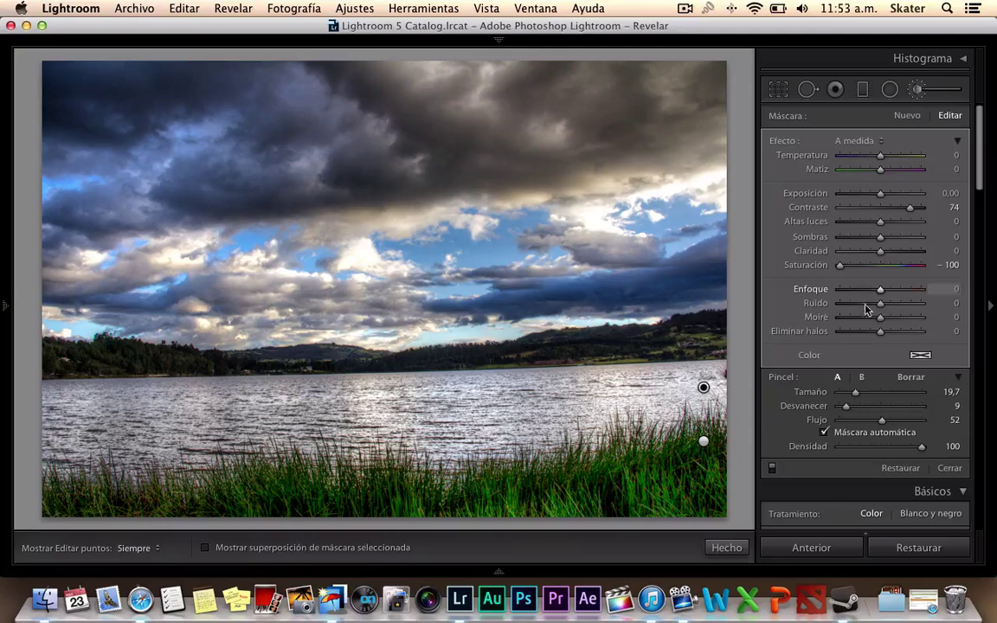
mouse_move(840, 264)
left_mouse_down()
mouse_move(926, 266)
mouse_move(924, 252)
left_mouse_up()
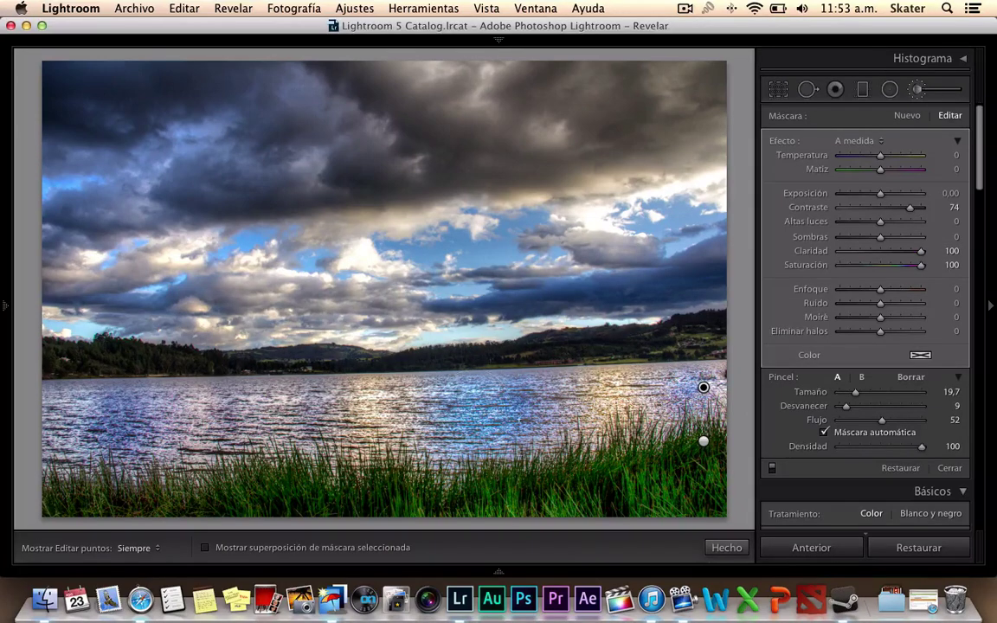
mouse_move(923, 258)
left_mouse_down()
mouse_move(906, 262)
mouse_move(915, 256)
left_mouse_up()
- Settle the water mask's Highlights at −50 to mute the bright reflections
left_click(881, 224)
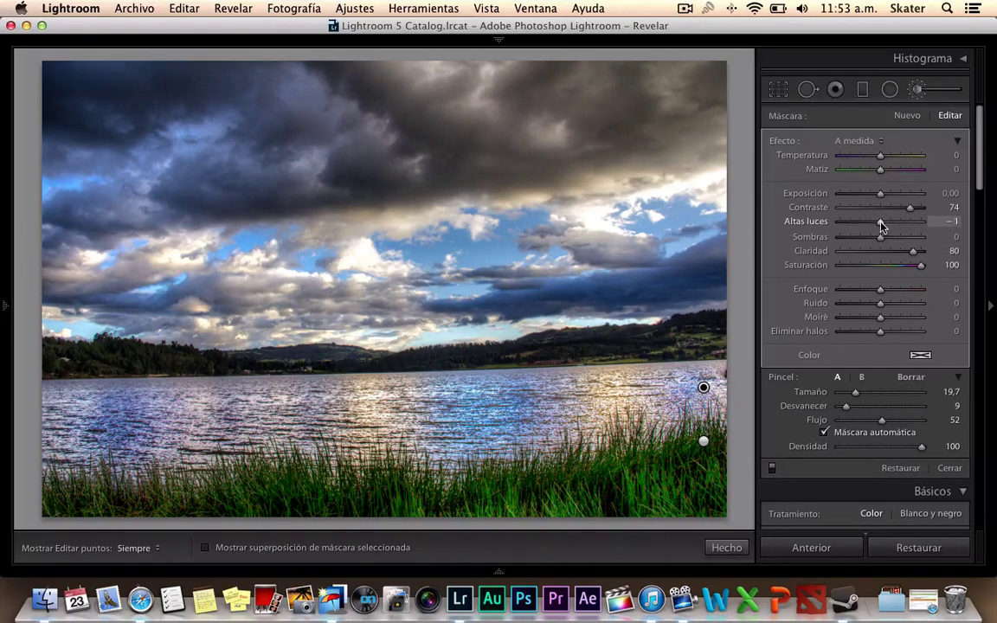
mouse_move(880, 224)
left_mouse_down()
mouse_move(915, 226)
mouse_move(853, 226)
mouse_move(922, 223)
left_mouse_up()
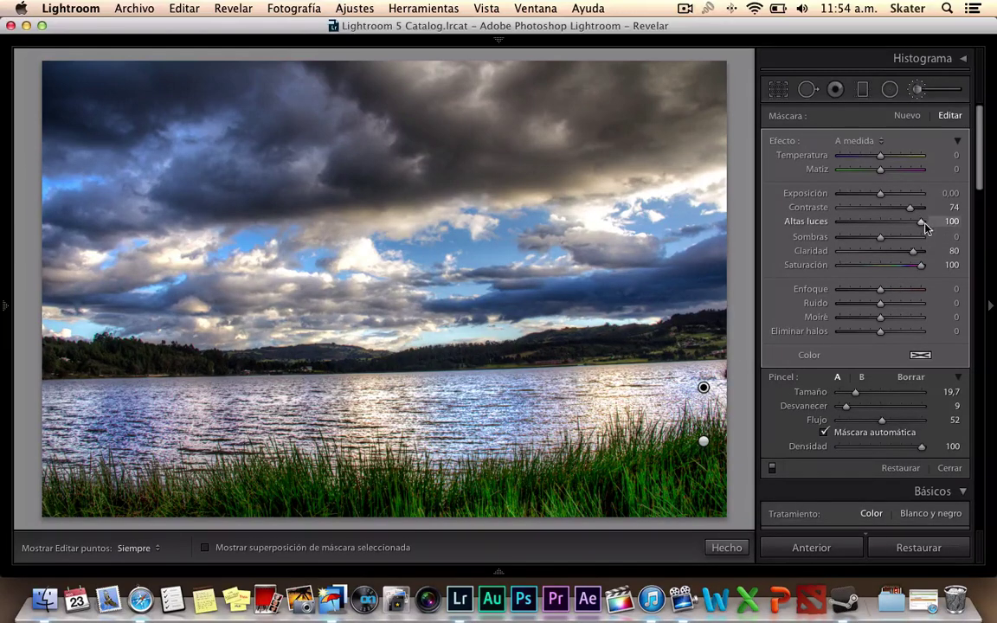
left_click_drag(921, 221, 838, 227)
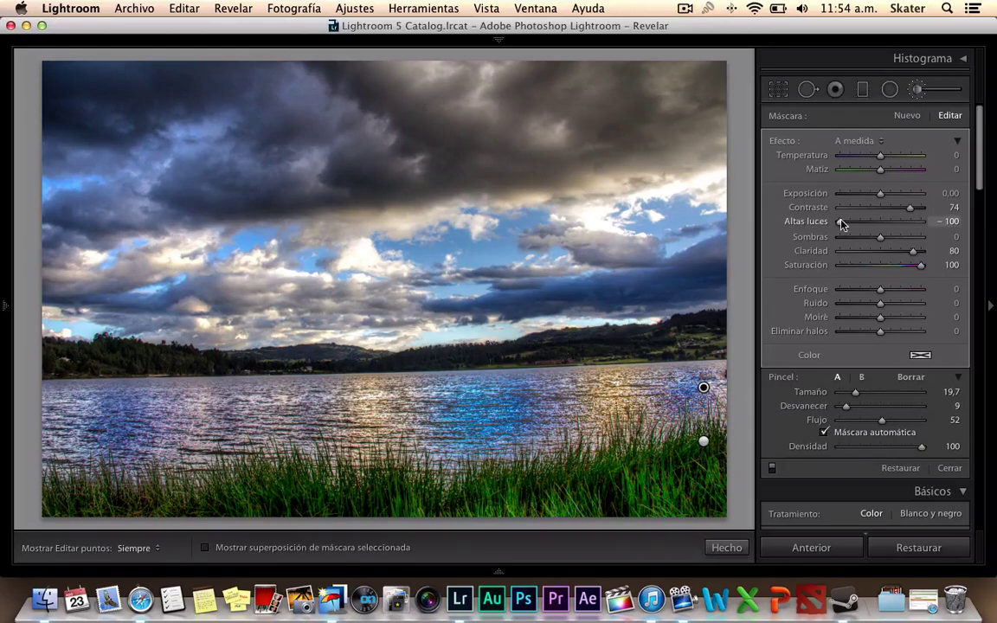
left_click_drag(840, 221, 861, 225)
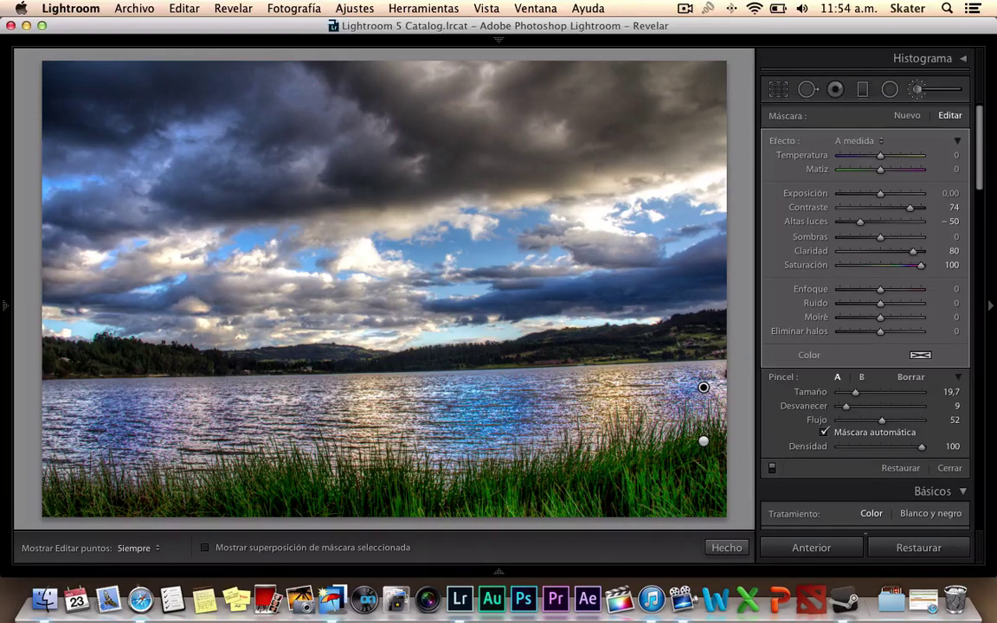
- Start a new brush mask and shrink the brush size to 10,5
left_click(906, 119)
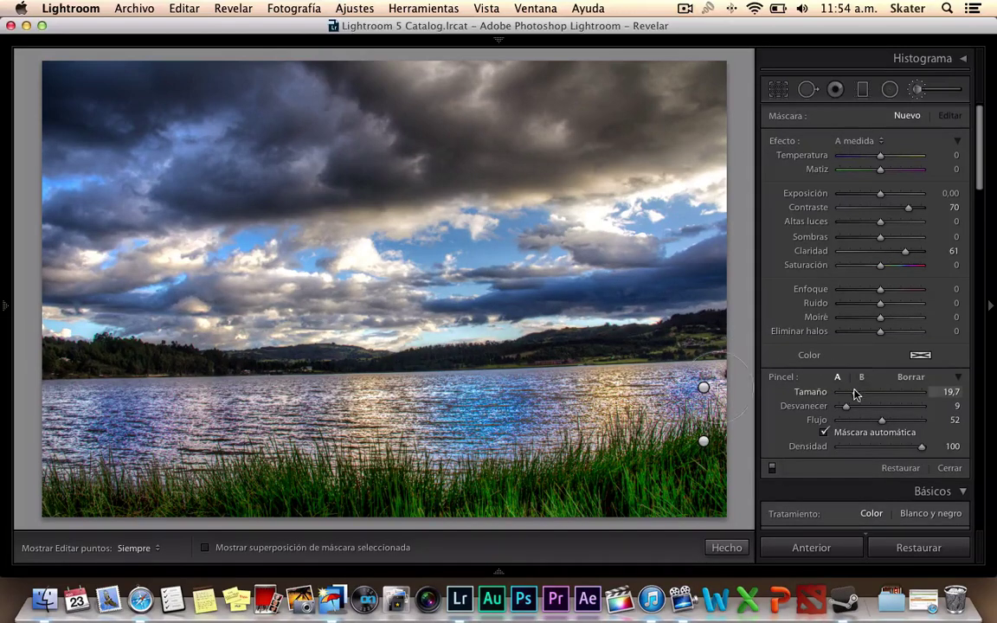
left_click_drag(855, 392, 846, 395)
key("h")
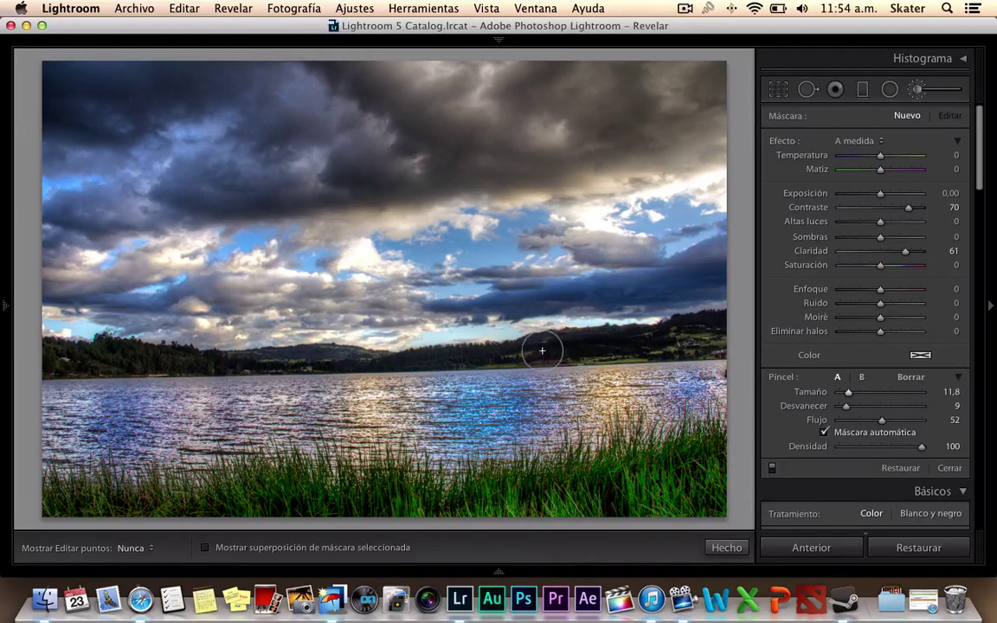
key("h")
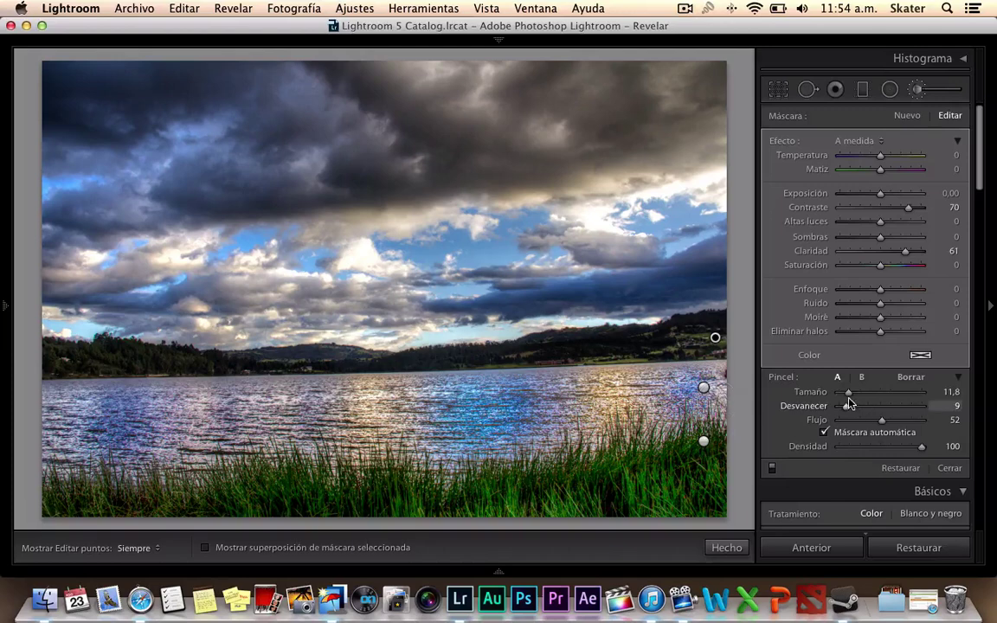
left_click_drag(847, 394, 844, 395)
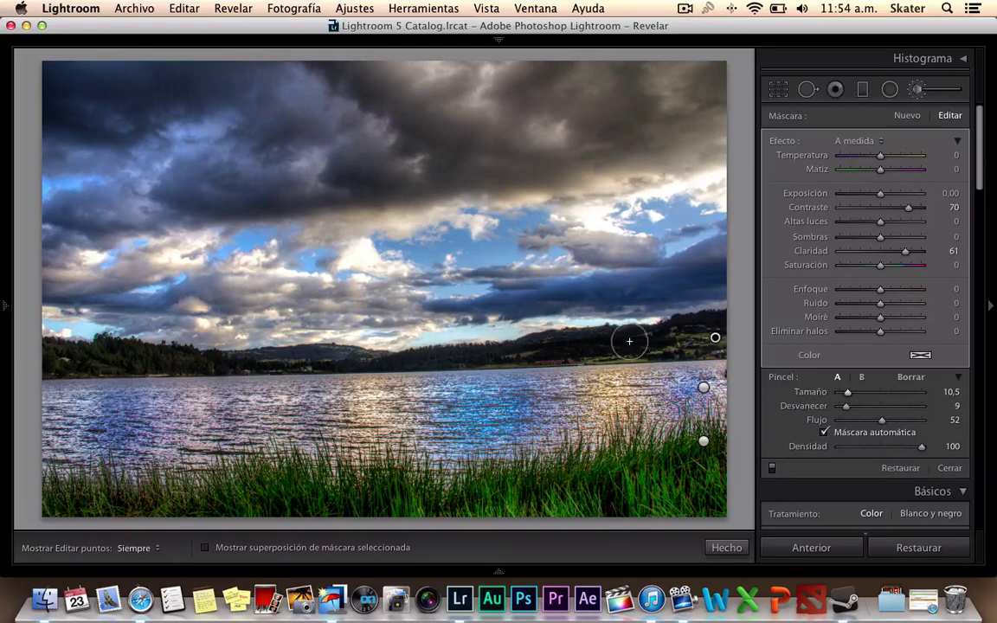
- Paint along the distant tree line, check the mask overlay, and reset its Contrast to 0
key("h")
mouse_move(548, 350)
left_mouse_down()
mouse_move(158, 364)
mouse_move(55, 351)
mouse_move(101, 349)
left_mouse_up()
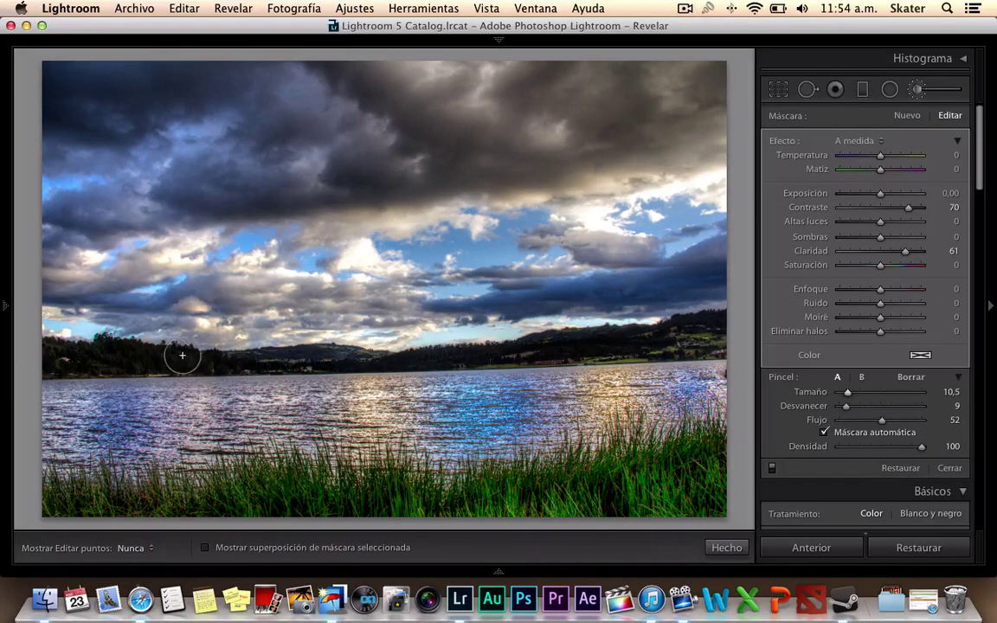
key("h")
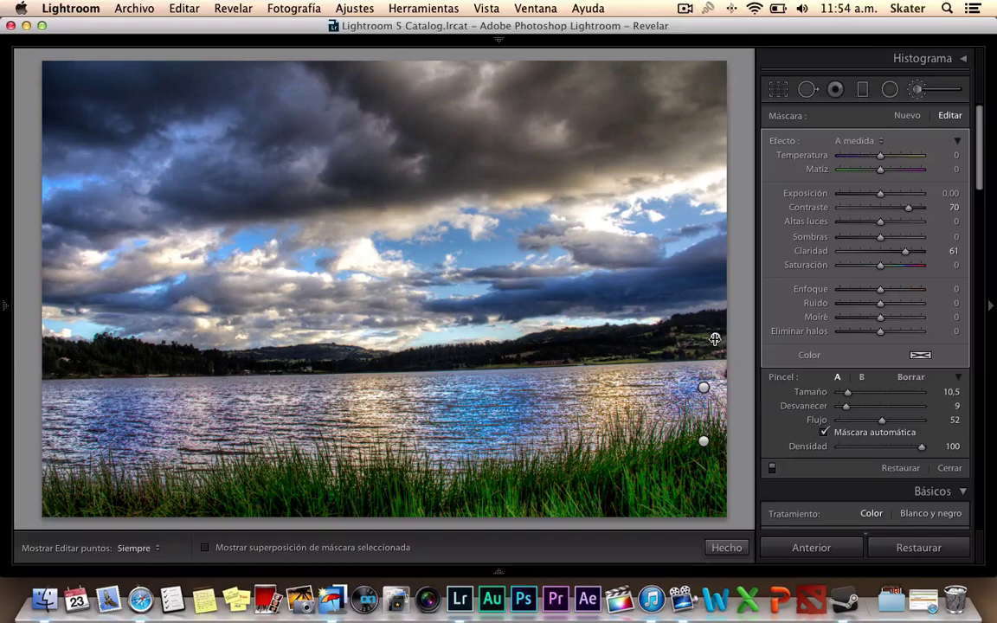
mouse_move(715, 338)
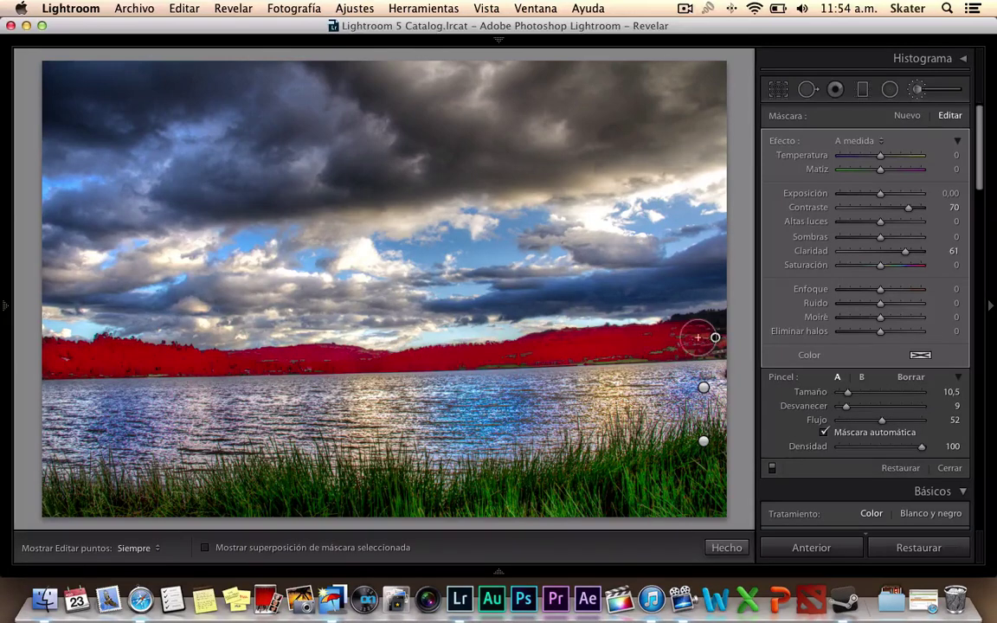
key("h")
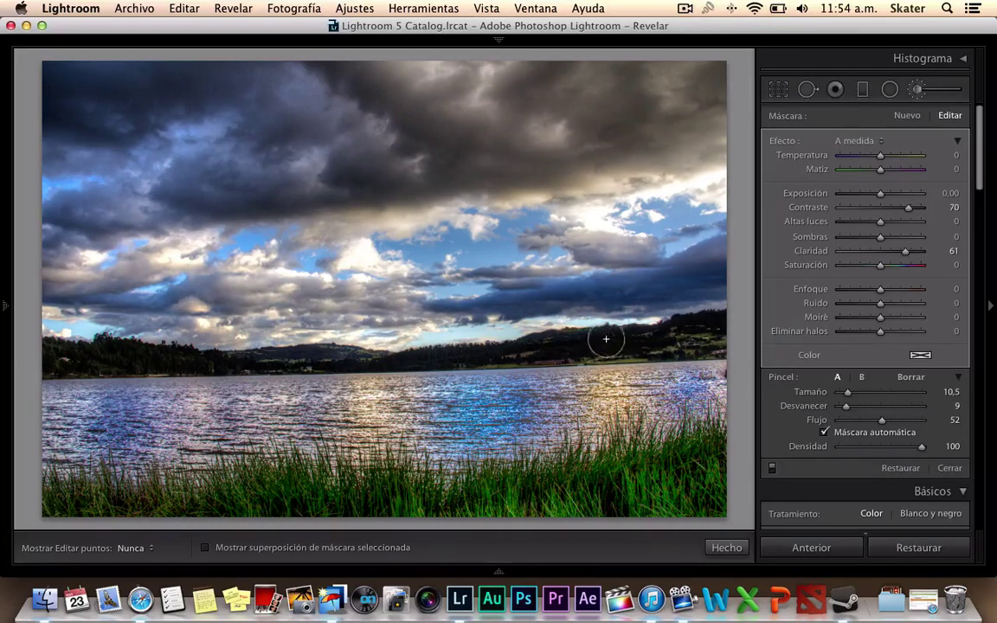
key("h")
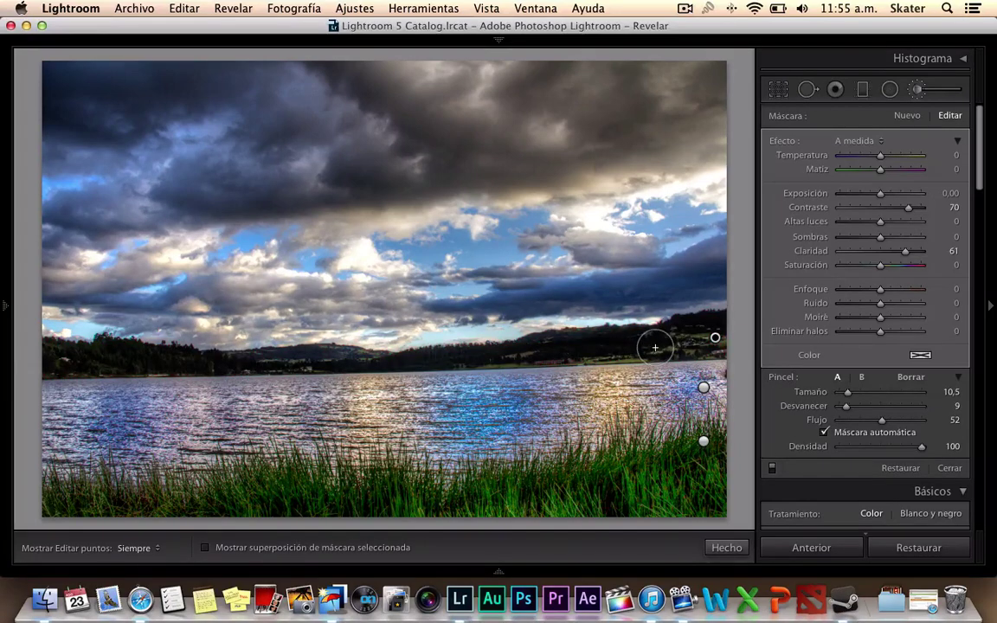
key("h")
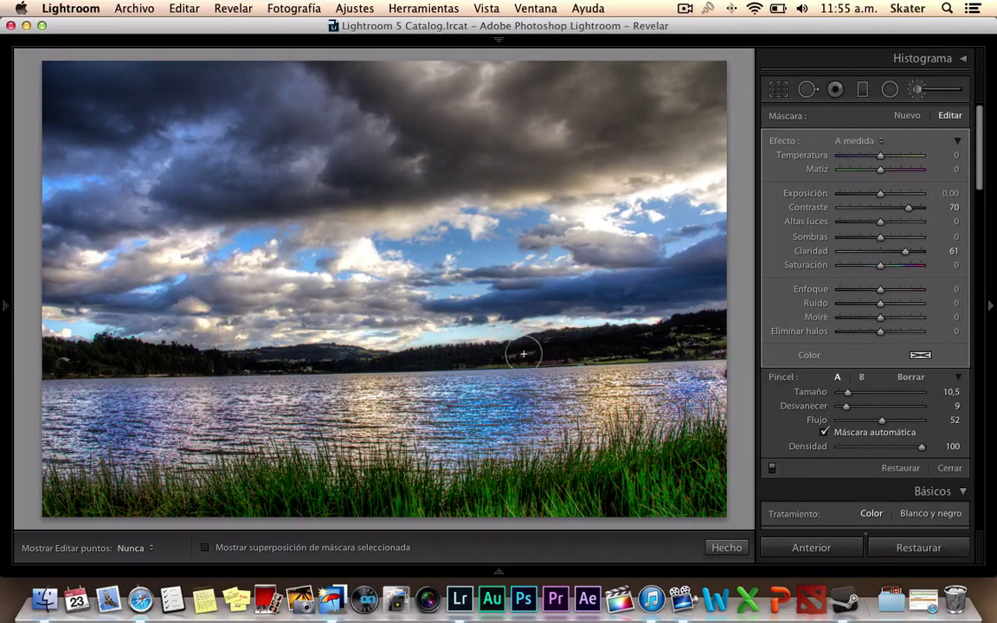
key("h")
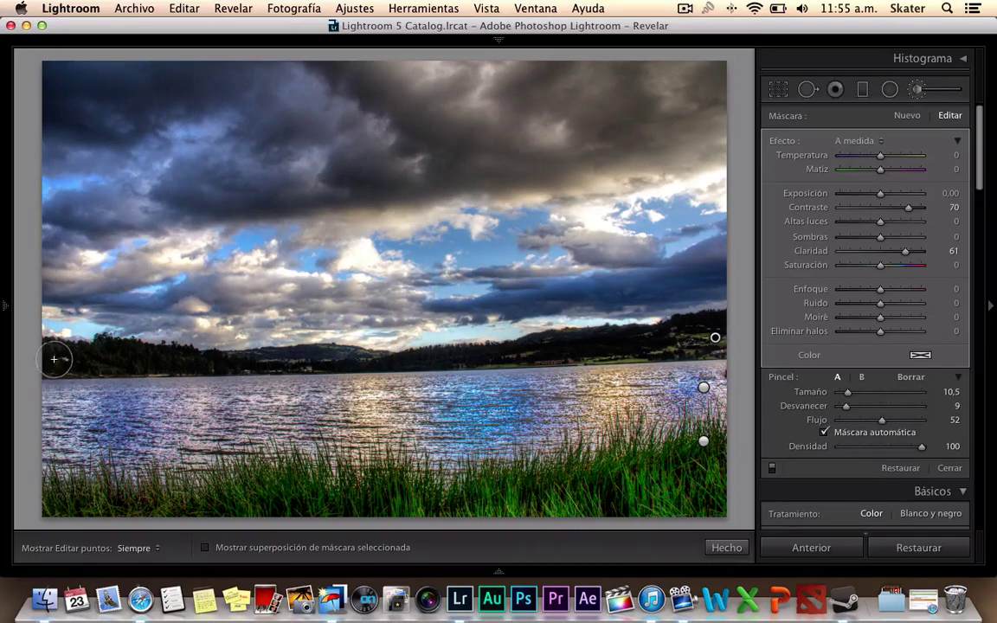
key("h")
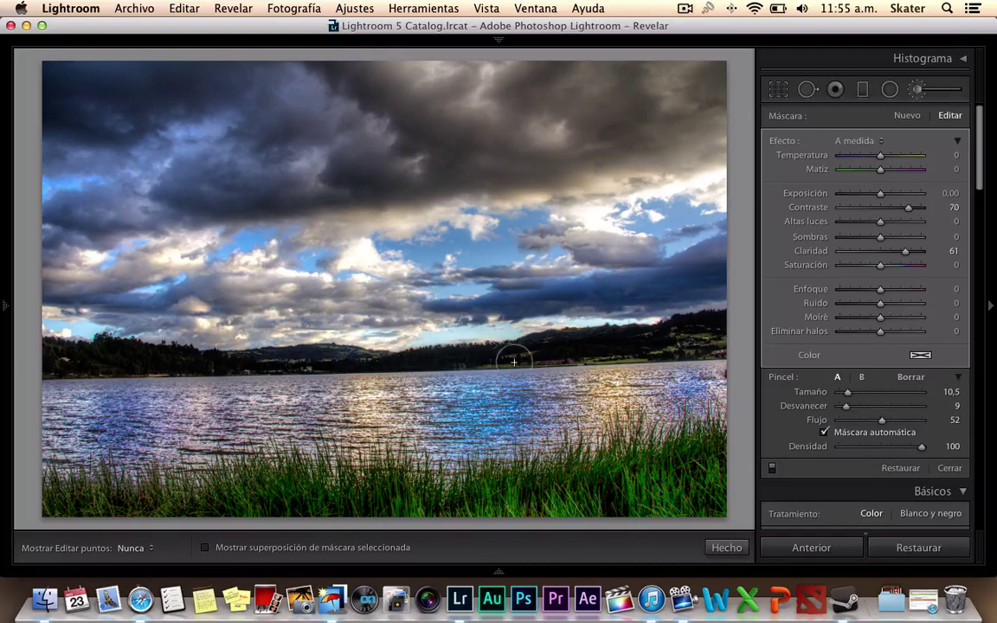
key("h")
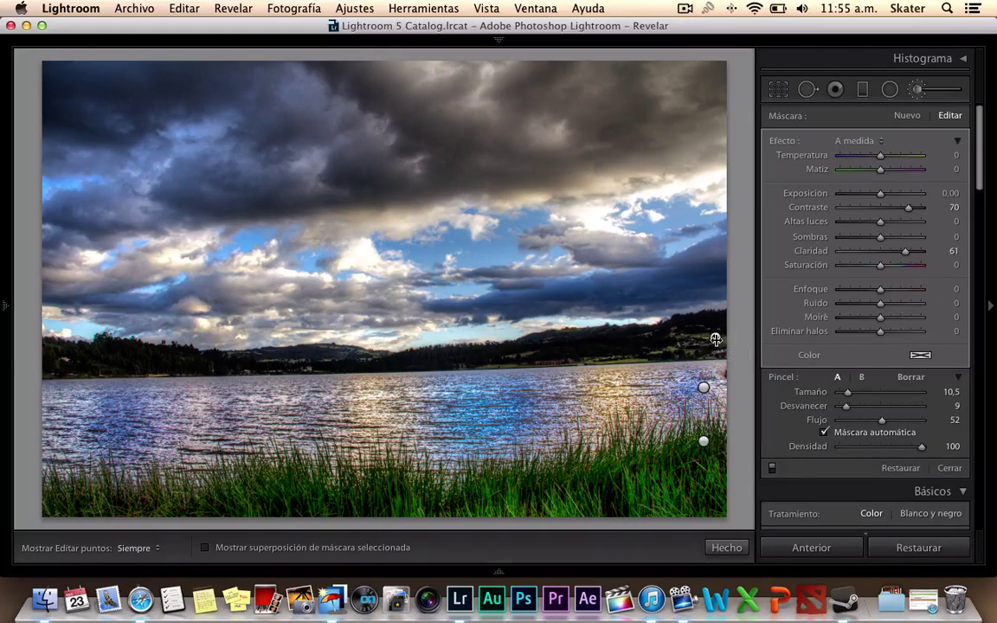
key("o")
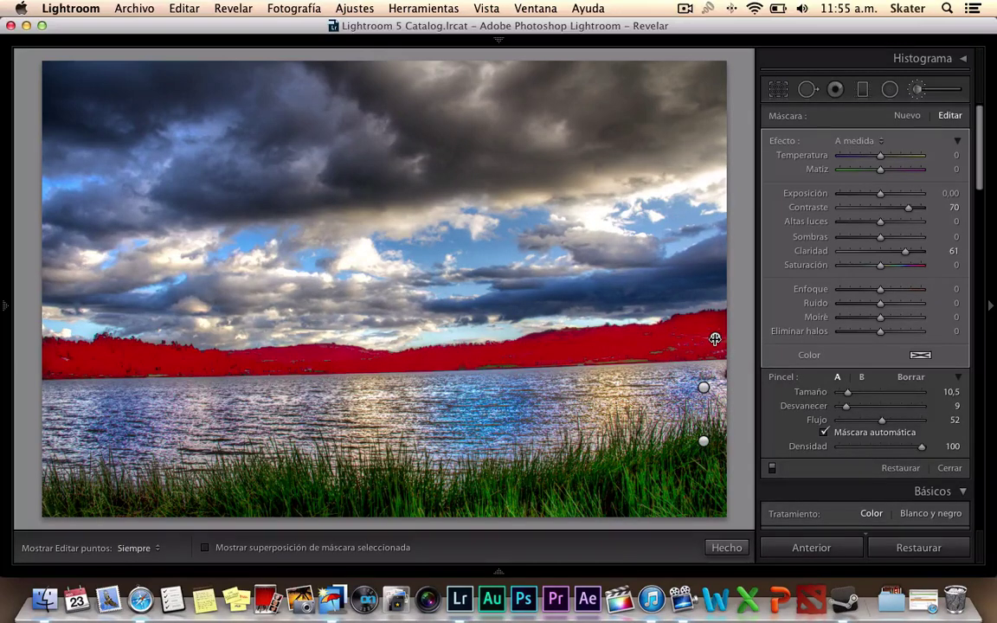
double_click(909, 211)
- Reset the tree mask's Clarity to 0 and push its Shadows to 100
double_click(905, 252)
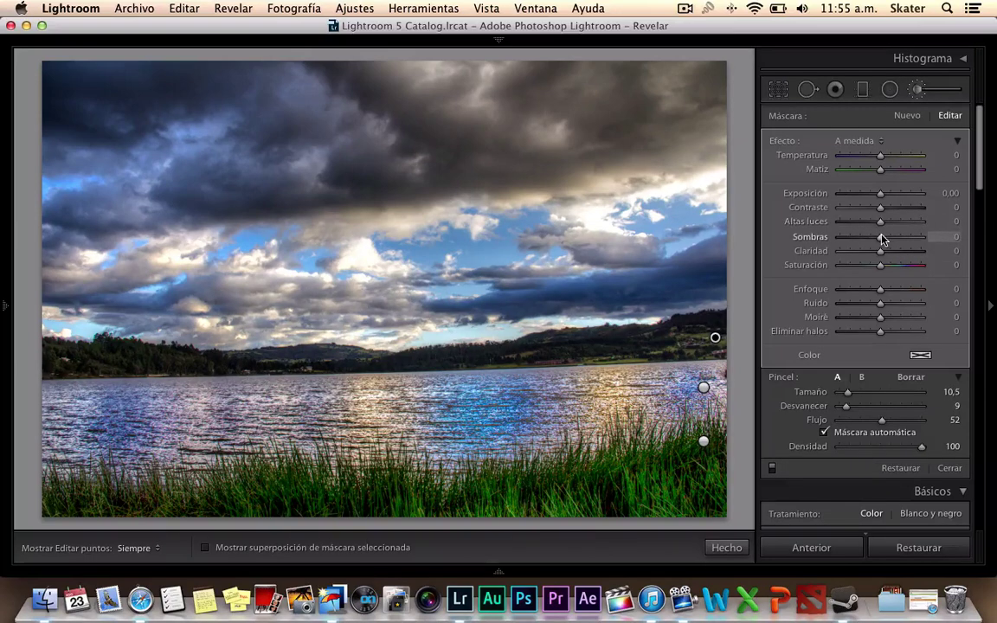
left_click_drag(881, 242, 850, 246)
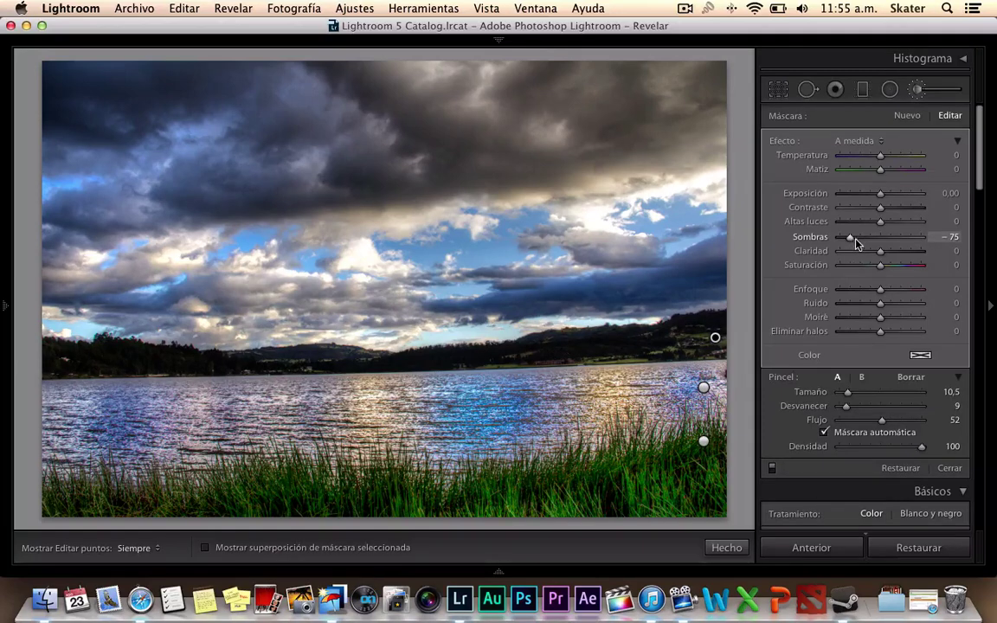
mouse_move(852, 244)
left_mouse_down()
mouse_move(921, 246)
mouse_move(899, 245)
left_mouse_up()
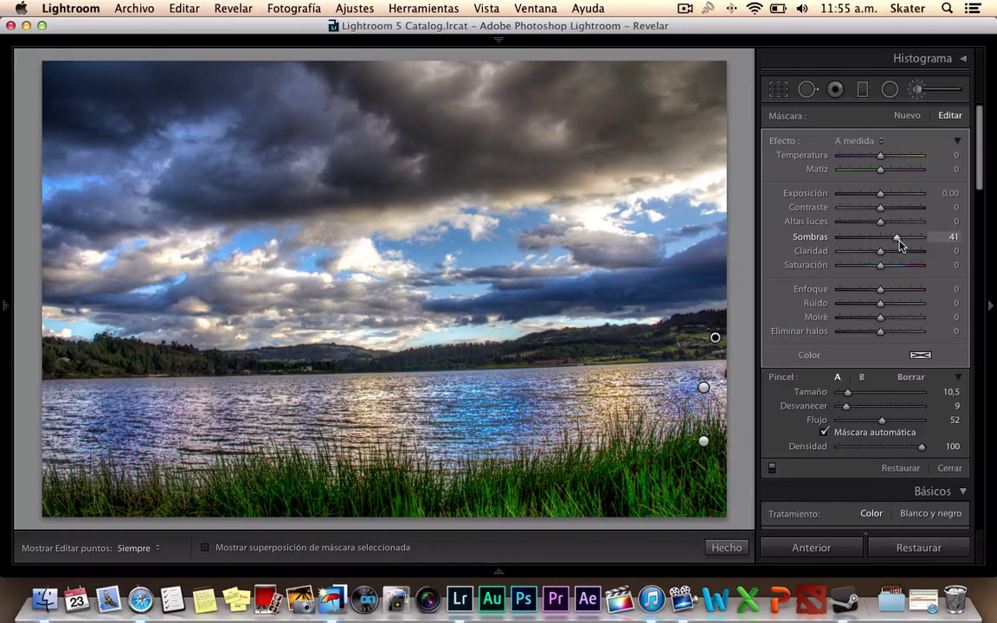
left_click_drag(900, 243, 930, 245)
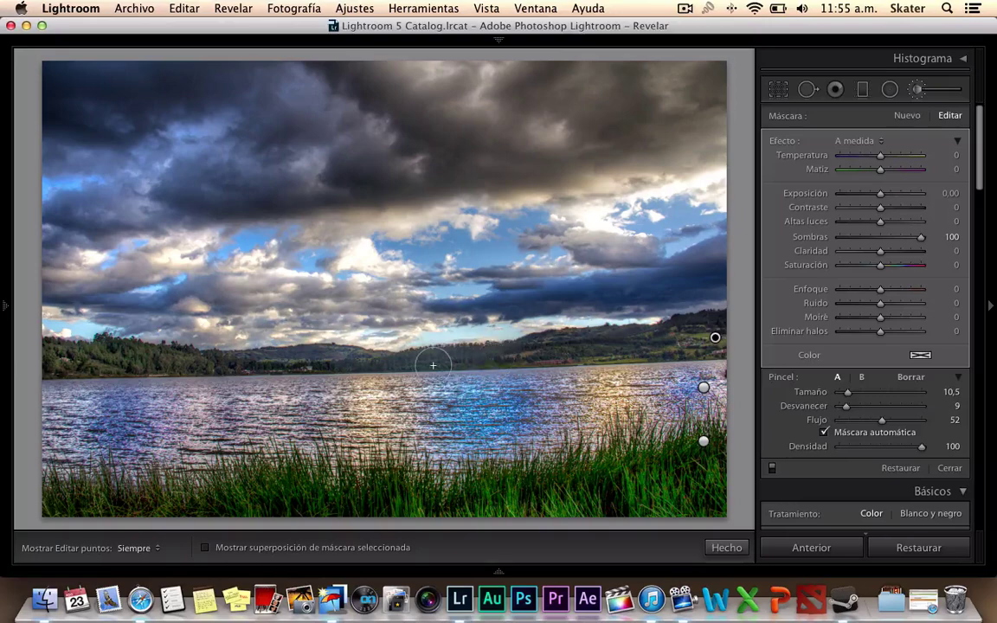
- Zoom to 1:1 on the tree line and return the tree mask's Shadows to 0
key("z")
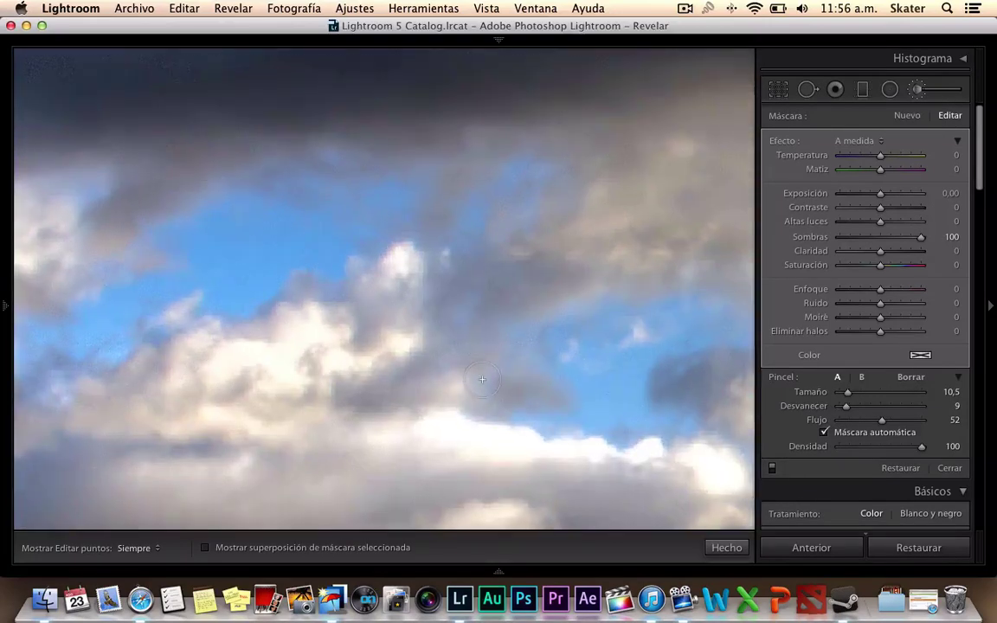
scroll(481, 378, "down", 1)
left_click_drag(560, 385, 432, 225)
mouse_move(561, 516)
left_mouse_down()
mouse_move(510, 313)
mouse_move(505, 216)
mouse_move(583, 269)
left_mouse_up()
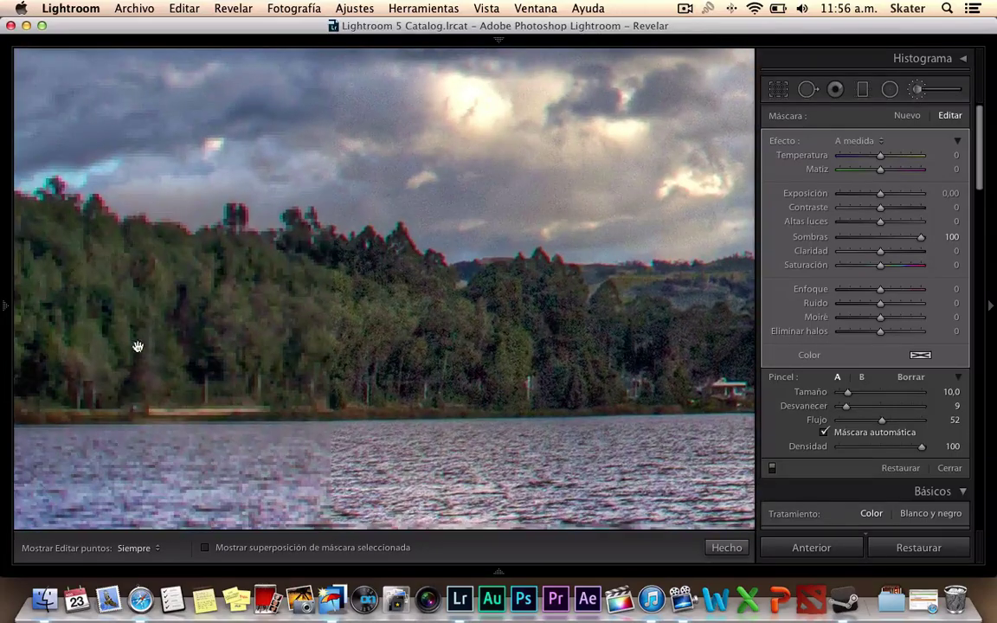
mouse_move(138, 347)
left_mouse_down()
mouse_move(214, 320)
mouse_move(387, 340)
mouse_move(338, 339)
mouse_move(593, 338)
mouse_move(563, 312)
mouse_move(334, 352)
left_mouse_up()
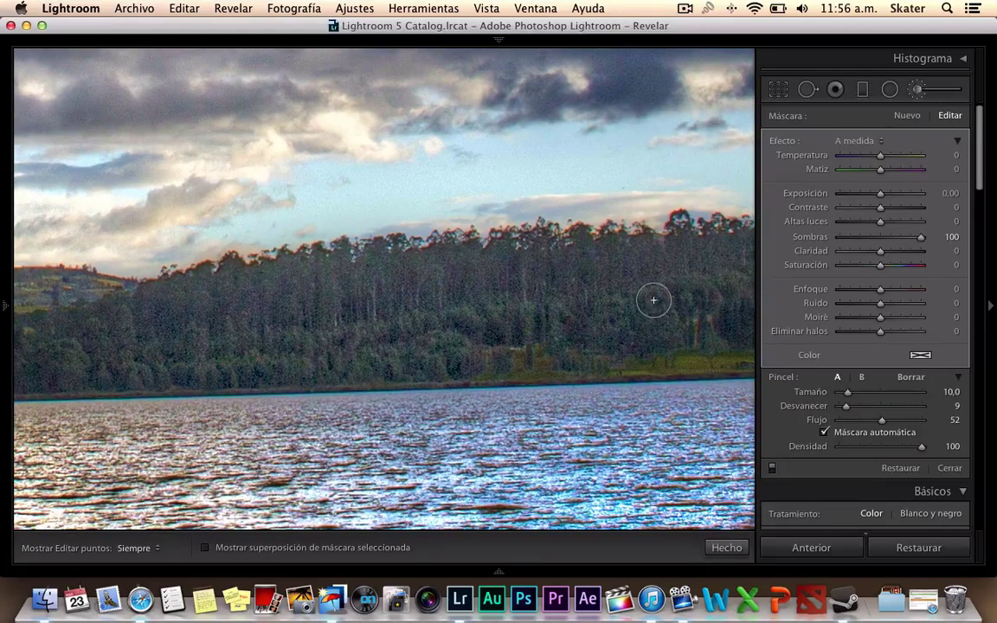
mouse_move(921, 236)
left_mouse_down()
mouse_move(822, 245)
mouse_move(931, 248)
mouse_move(883, 248)
left_mouse_up()
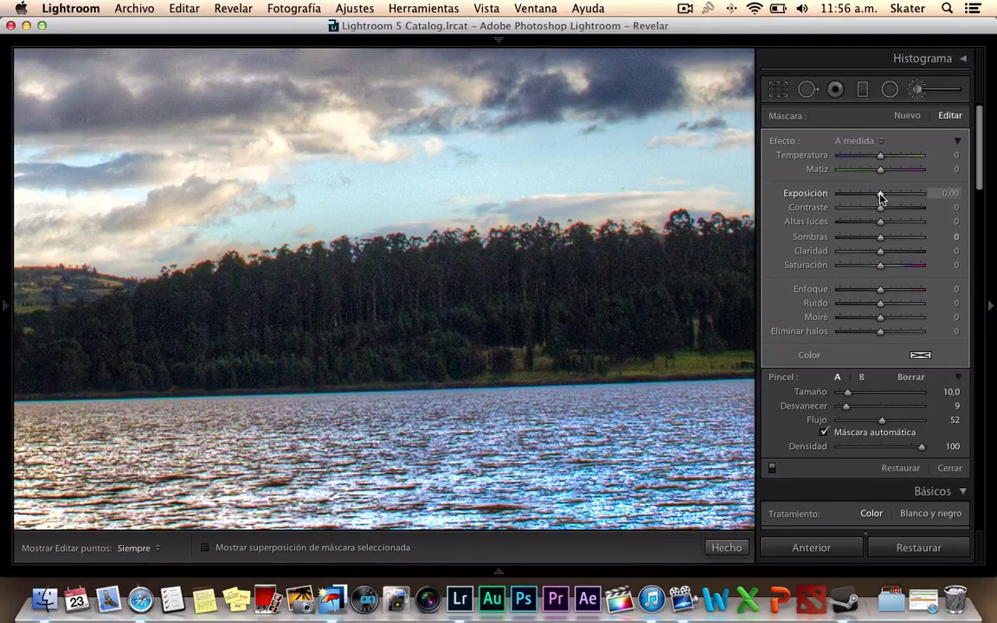
- Set the tree mask to Exposure 1,00, Highlights -49, Contrast 50 and Clarity 100
left_click_drag(880, 197, 892, 198)
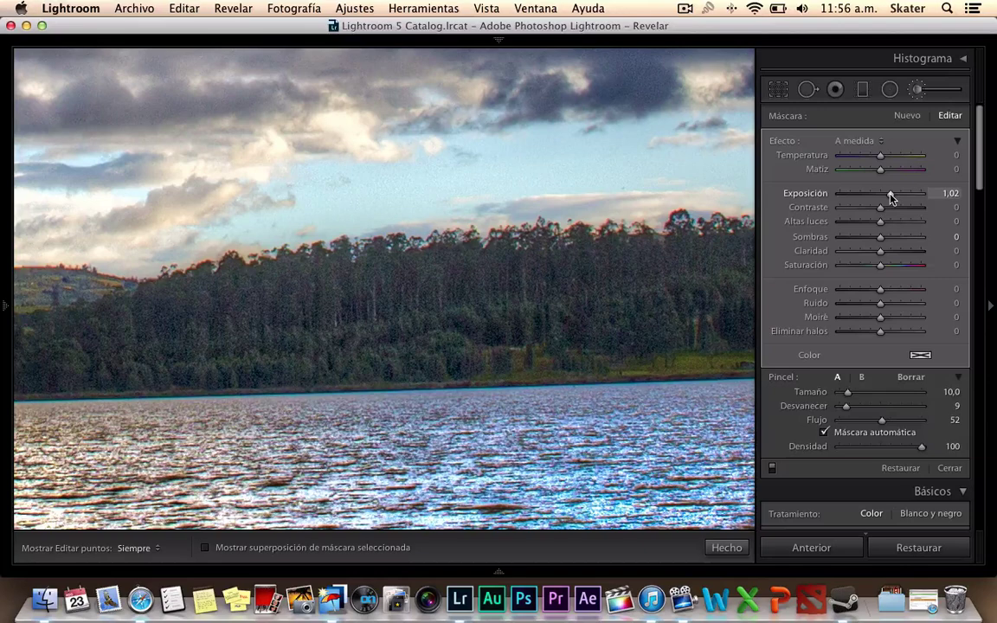
left_click(950, 194)
key("Return")
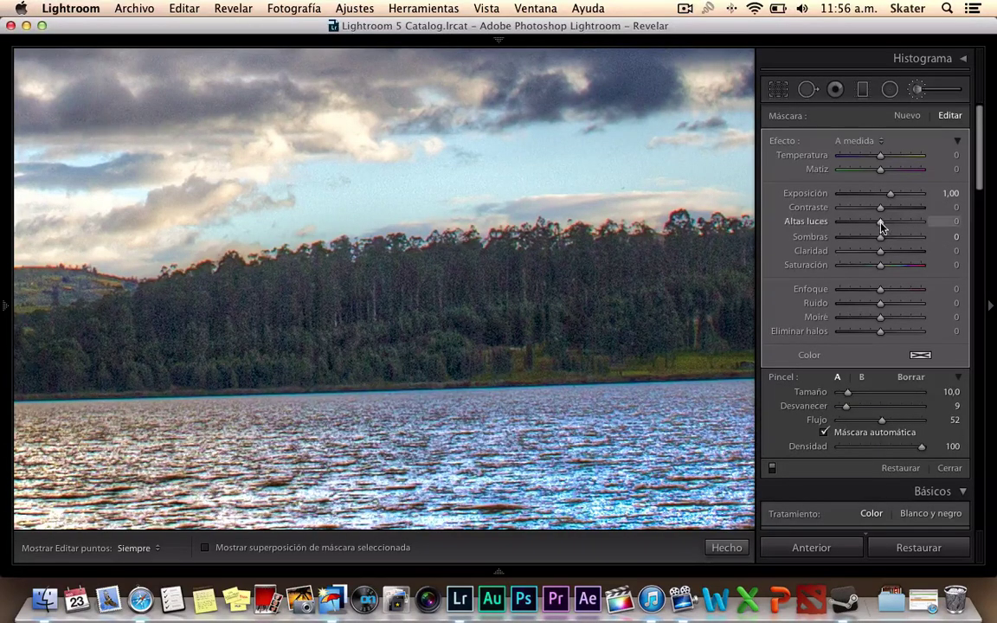
mouse_move(881, 223)
left_mouse_down()
mouse_move(912, 229)
mouse_move(855, 230)
mouse_move(904, 214)
left_mouse_up()
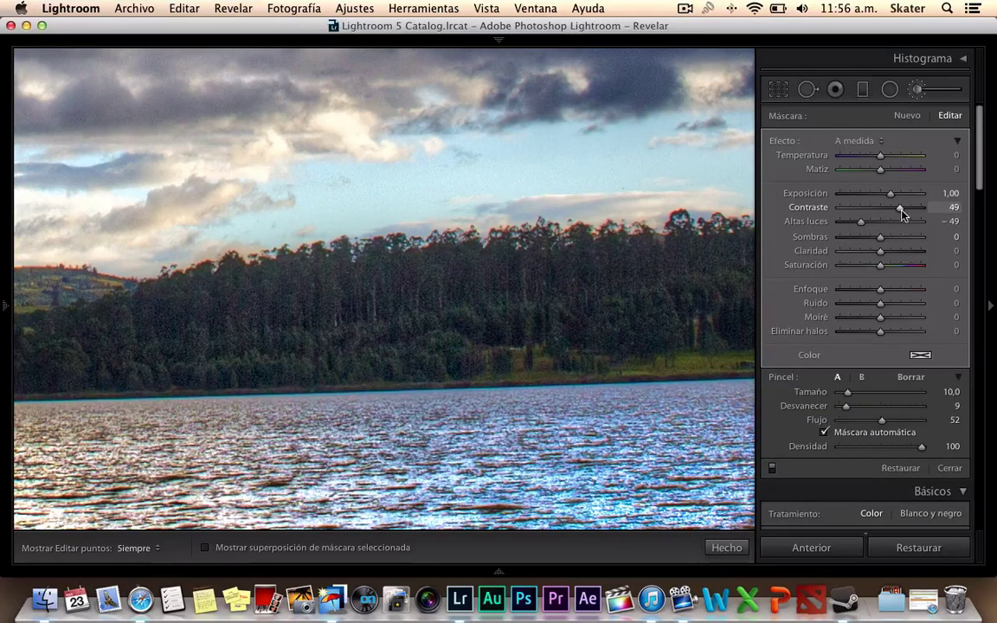
left_click(949, 207)
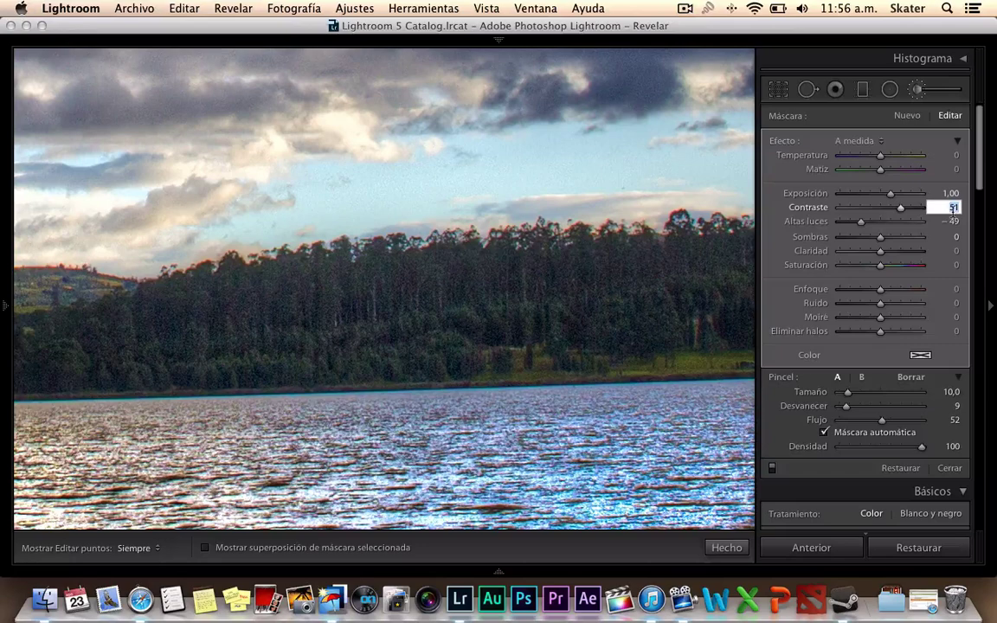
type("50")
key("Return")
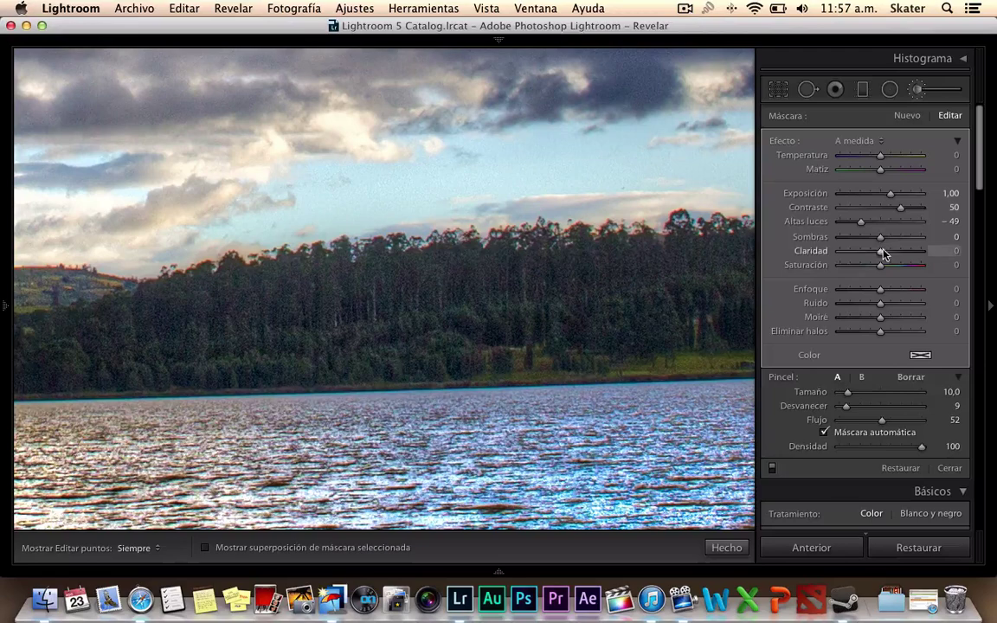
left_click_drag(880, 250, 908, 251)
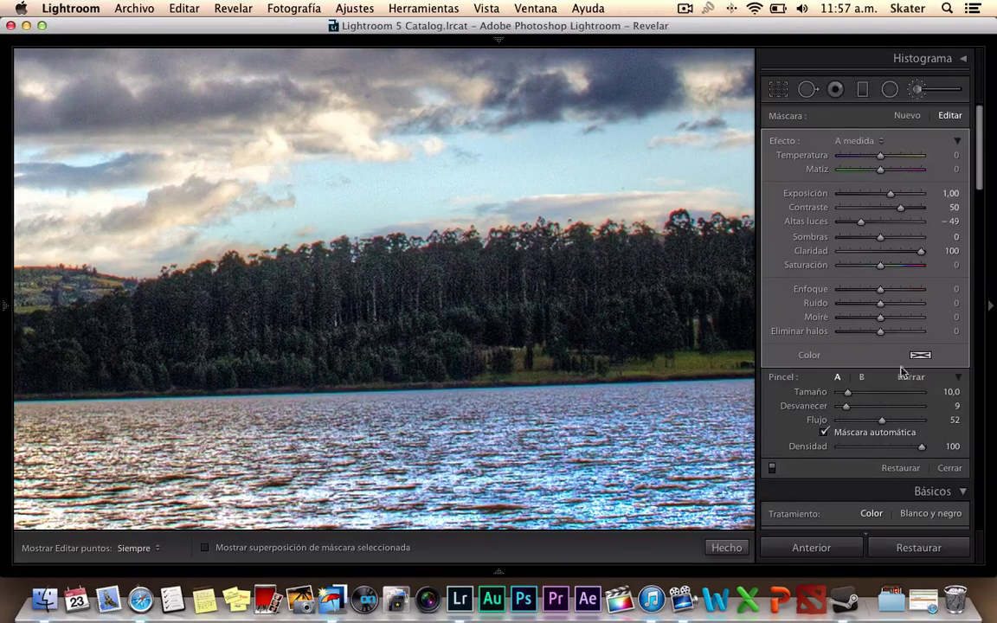
- Scroll down to the Detail panel and try out a small amount of luminance noise reduction
scroll(963, 407, "down", 2)
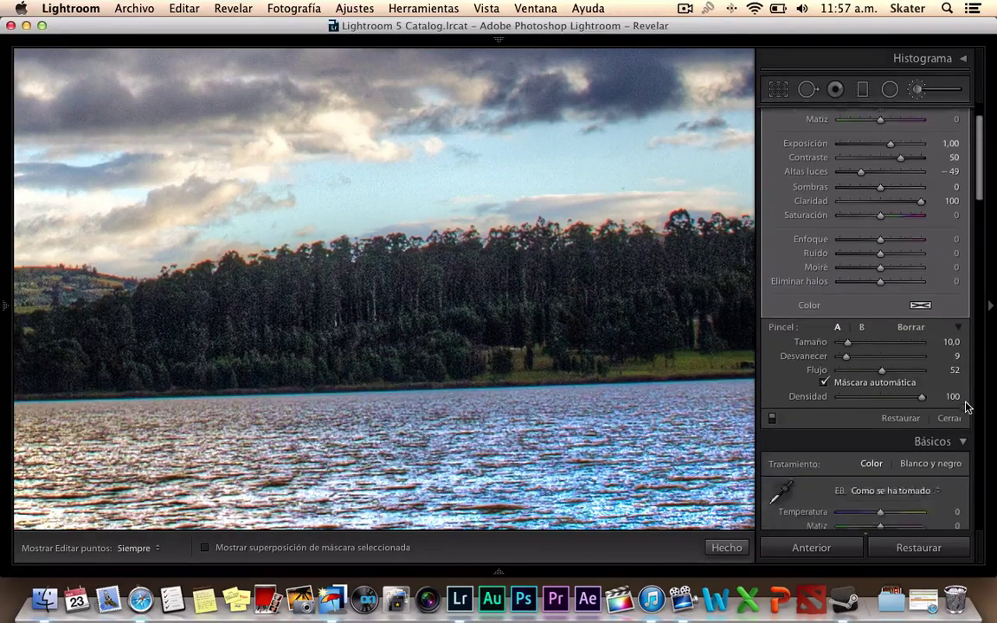
scroll(965, 407, "down", 4)
scroll(967, 406, "down", 1)
scroll(966, 406, "down", 1)
scroll(967, 406, "down", 10)
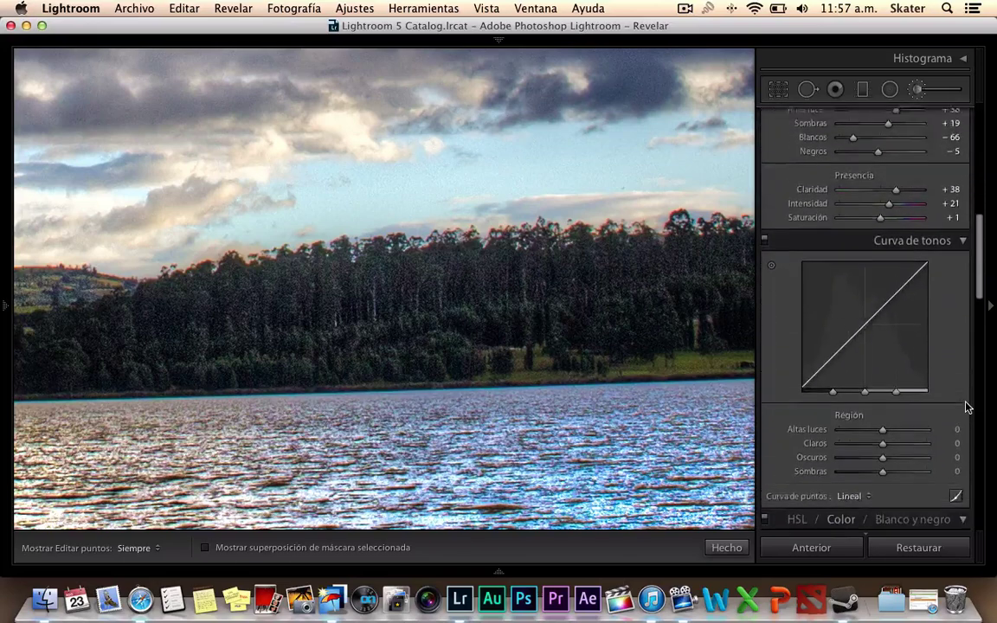
scroll(966, 406, "down", 2)
scroll(967, 407, "down", 1)
scroll(967, 407, "down", 4)
scroll(966, 406, "down", 3)
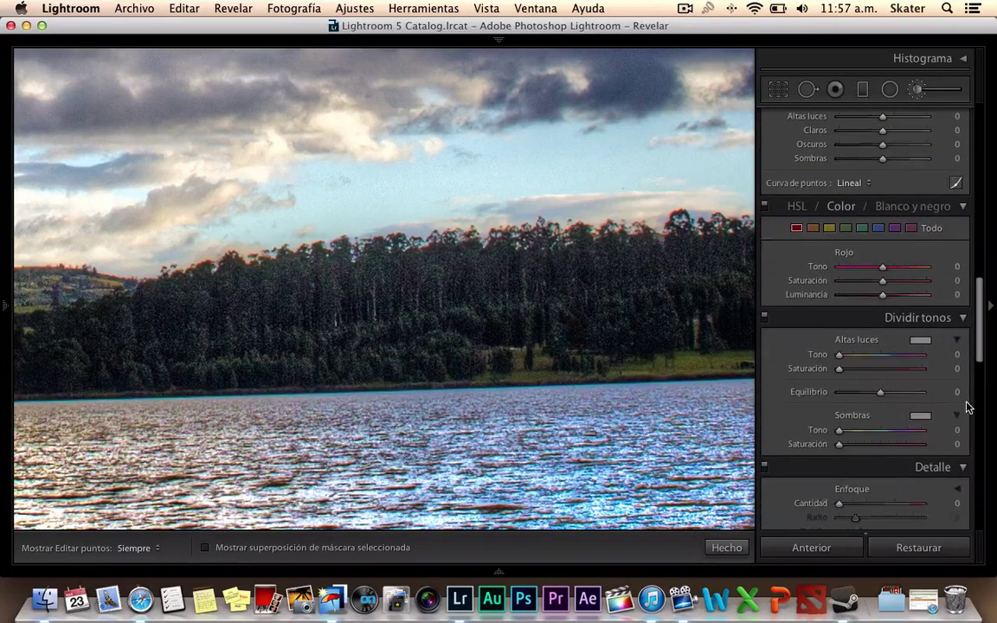
scroll(982, 349, "down", 2)
scroll(982, 349, "down", 2)
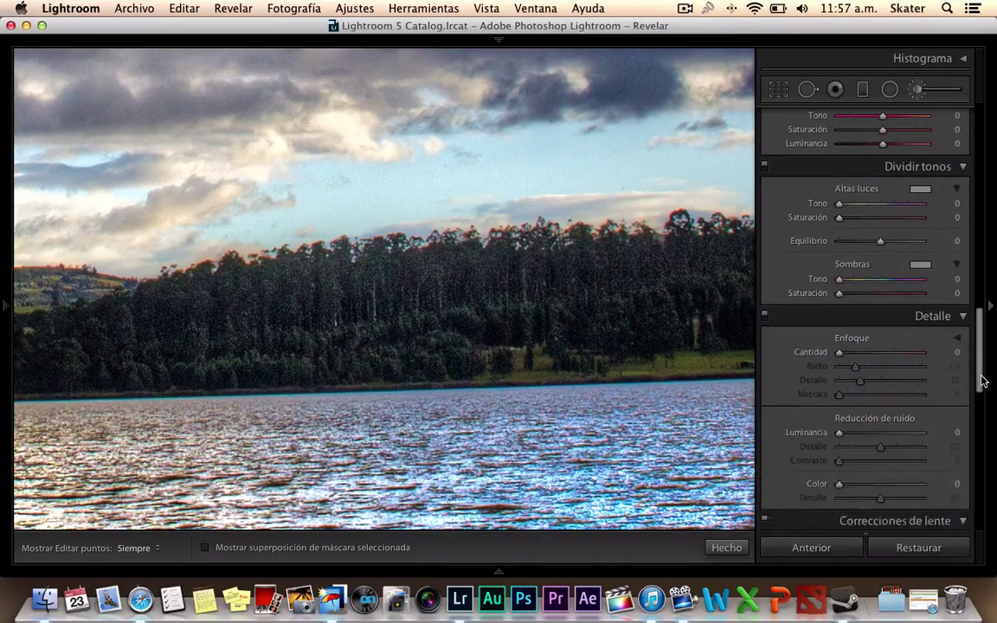
scroll(983, 349, "down", 2)
scroll(884, 390, "down", 1)
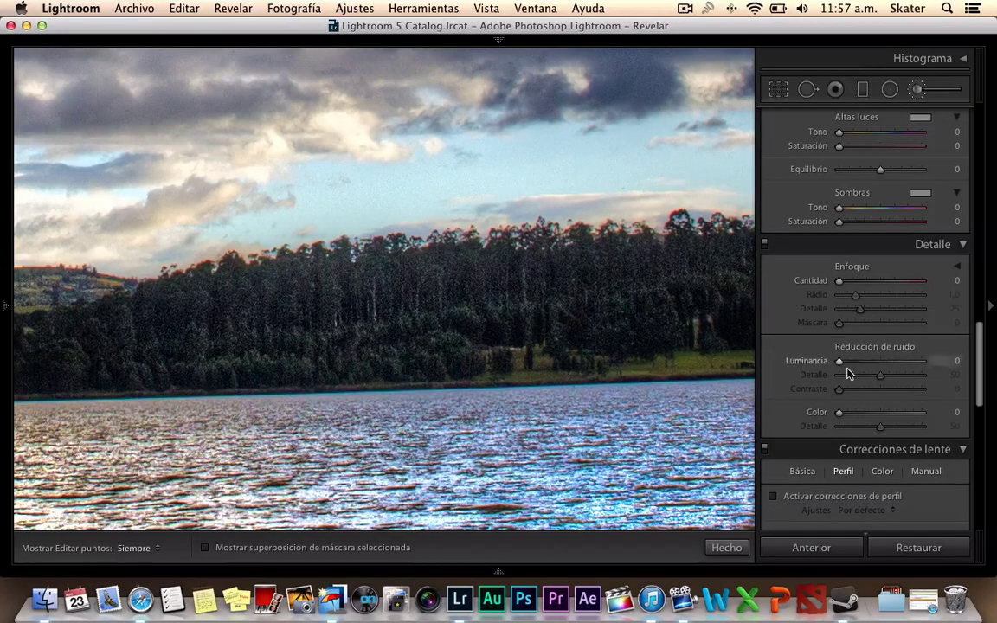
left_click_drag(838, 361, 898, 366)
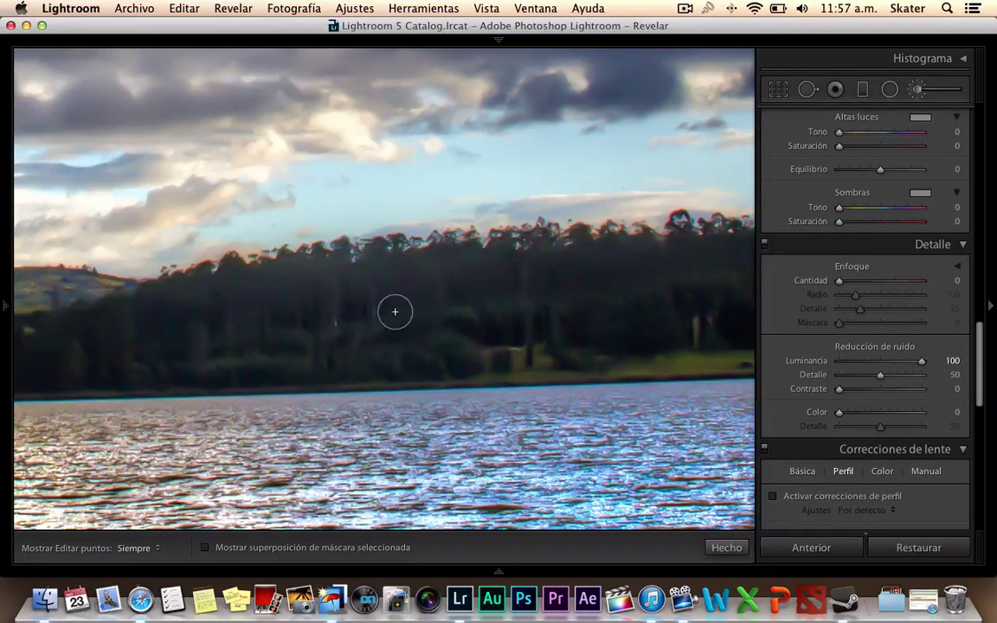
key("z")
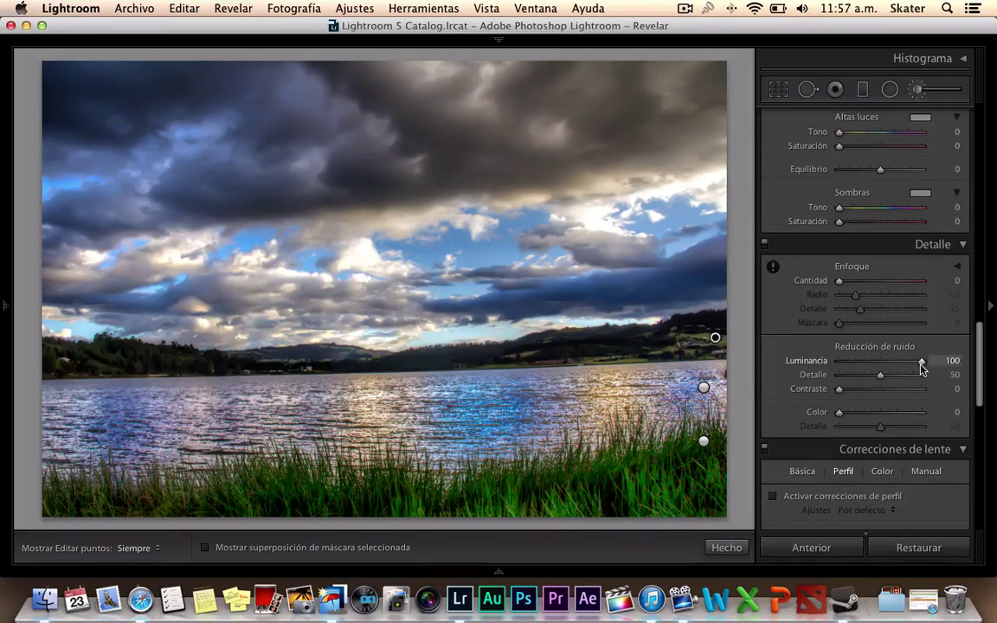
left_click_drag(922, 361, 846, 368)
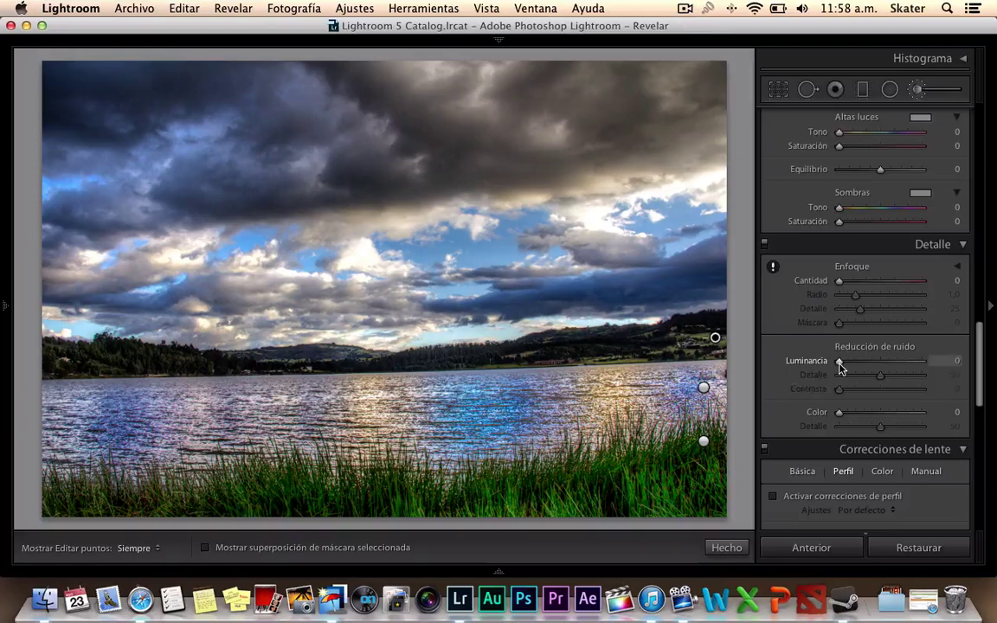
left_click_drag(840, 364, 856, 367)
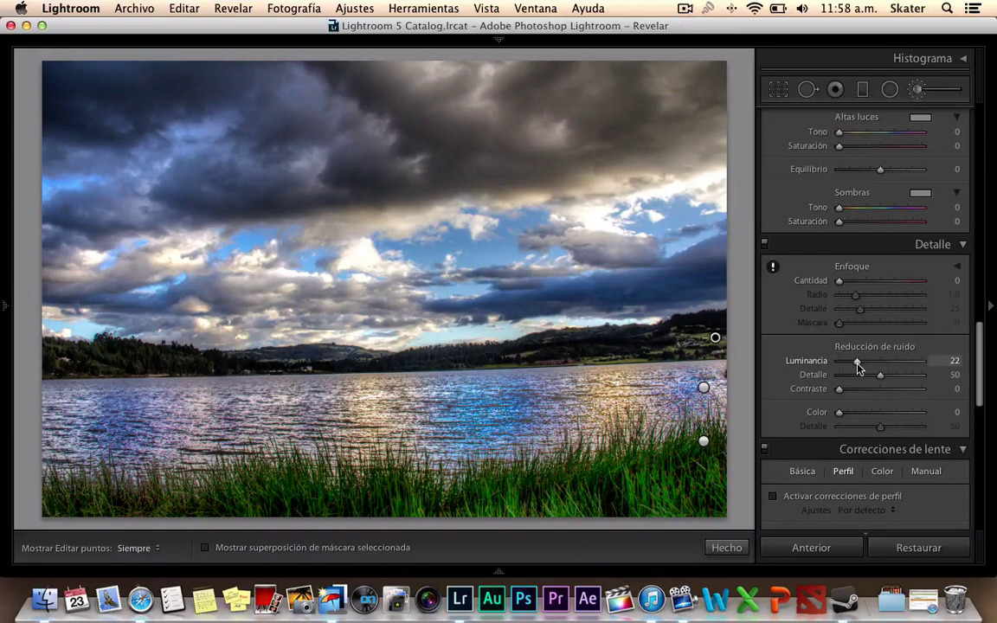
key("z")
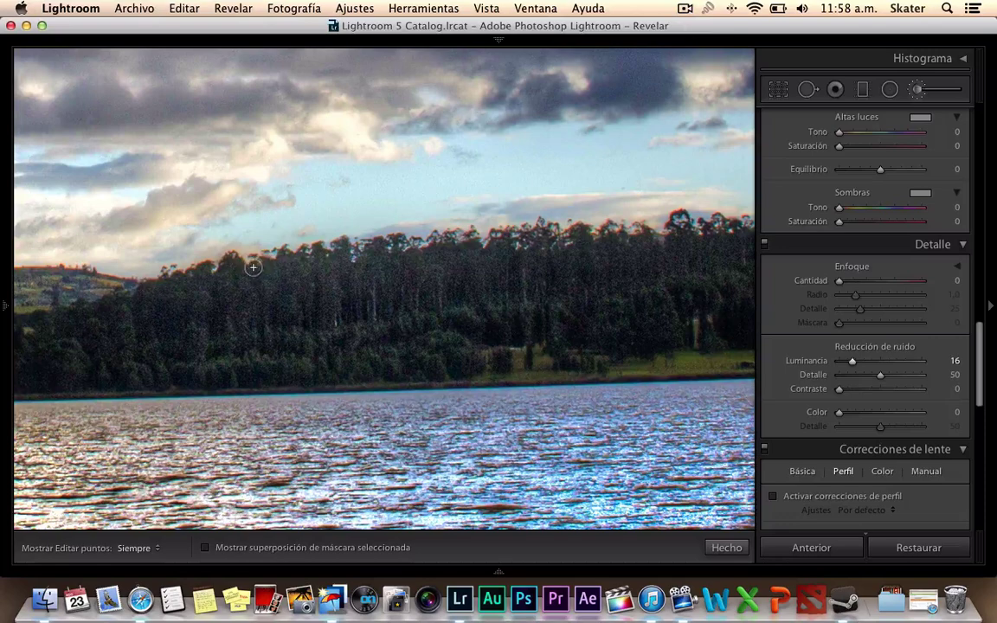
- Set noise reduction Color to 9, Contrast to 20 and Luminance to 20
scroll(253, 267, "up", 1)
scroll(252, 267, "up", 2)
scroll(252, 267, "up", 2)
scroll(253, 267, "up", 2)
scroll(253, 267, "down", 2)
scroll(253, 268, "down", 1)
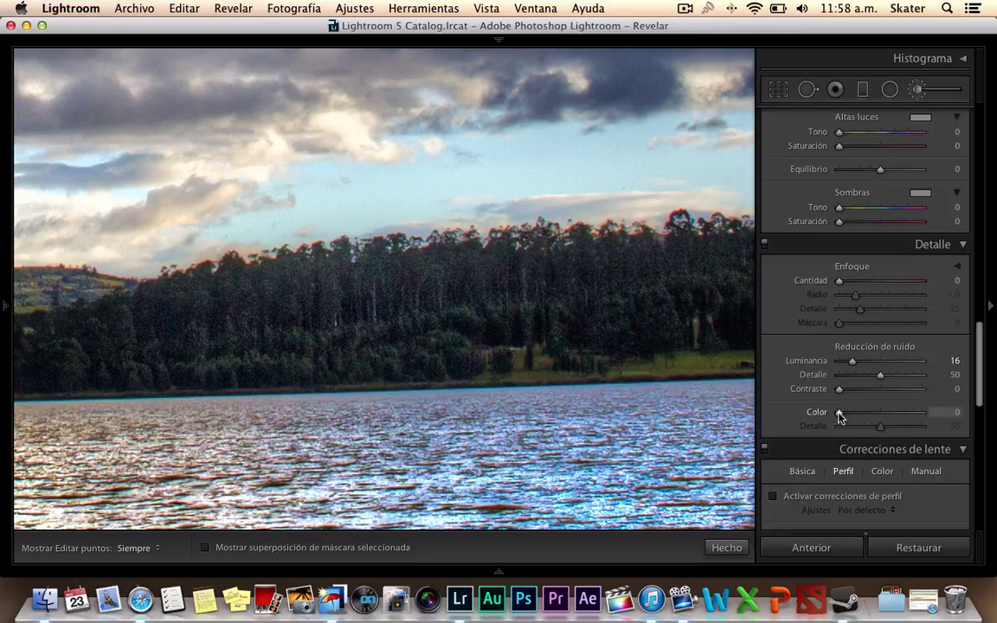
left_click_drag(840, 413, 867, 413)
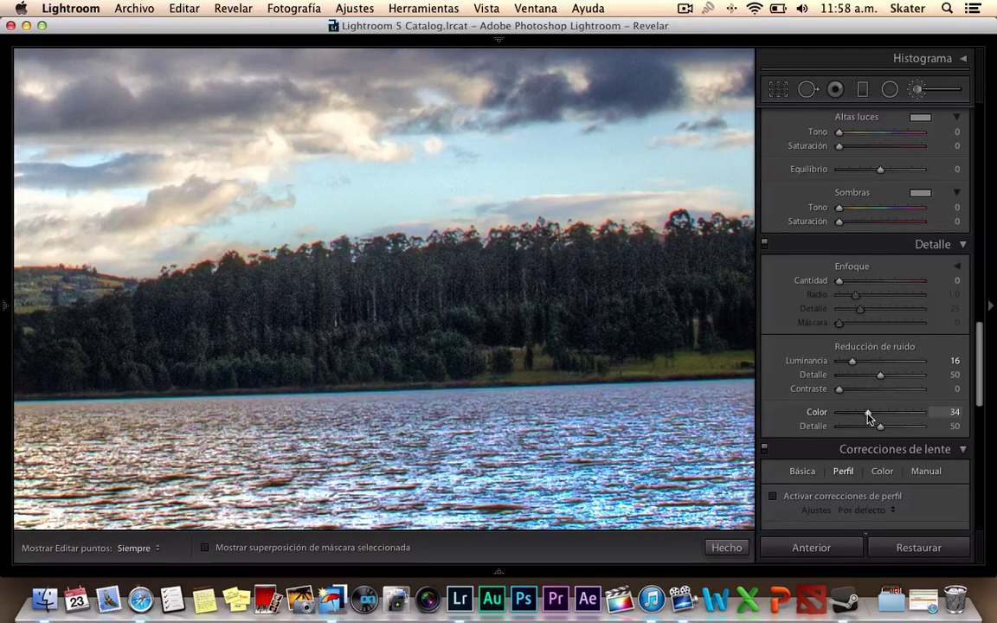
left_click_drag(881, 417, 918, 418)
left_click_drag(841, 417, 850, 417)
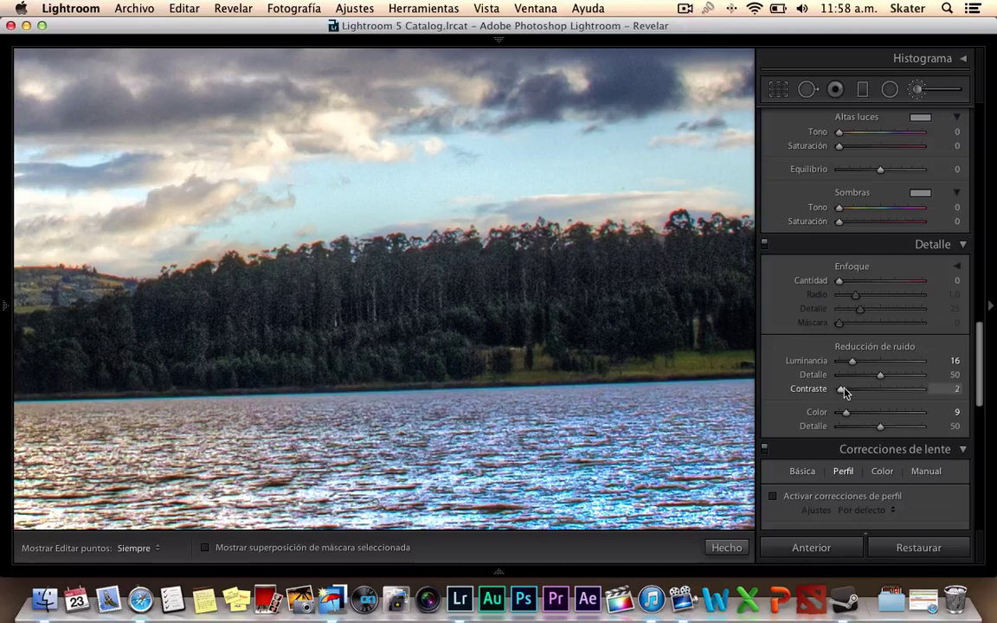
left_click_drag(839, 389, 862, 392)
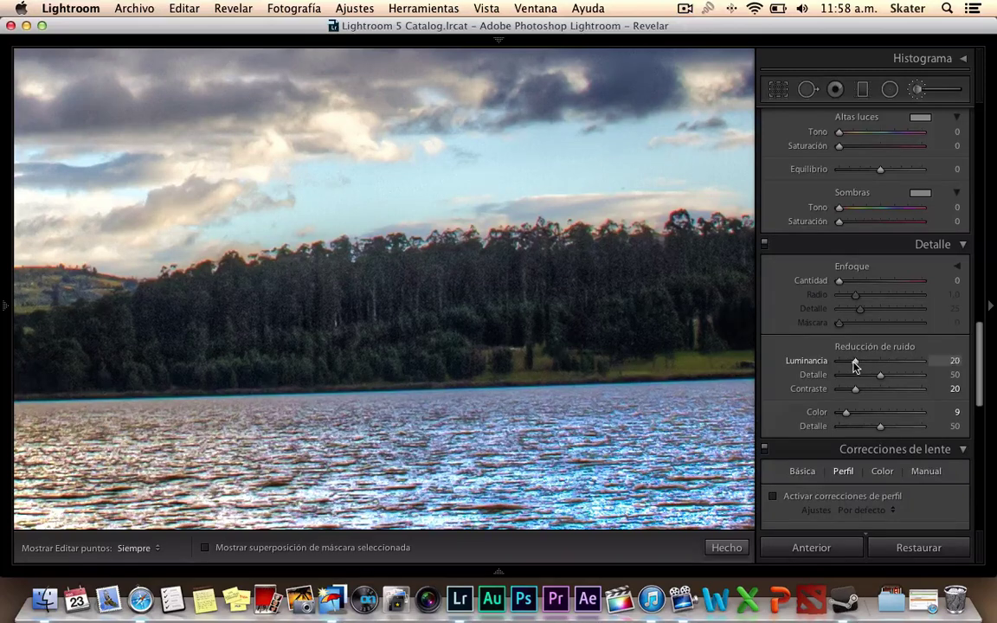
mouse_move(857, 366)
left_mouse_down()
mouse_move(865, 368)
mouse_move(856, 368)
left_mouse_up()
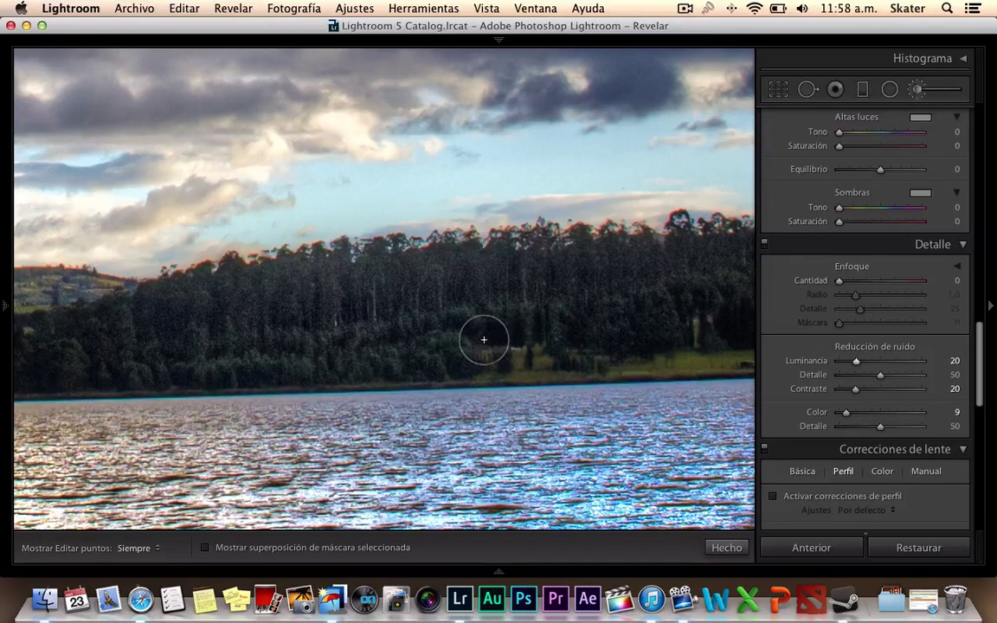
- Fit the photo in view and scroll back up to the adjustment brush mask settings
key("z")
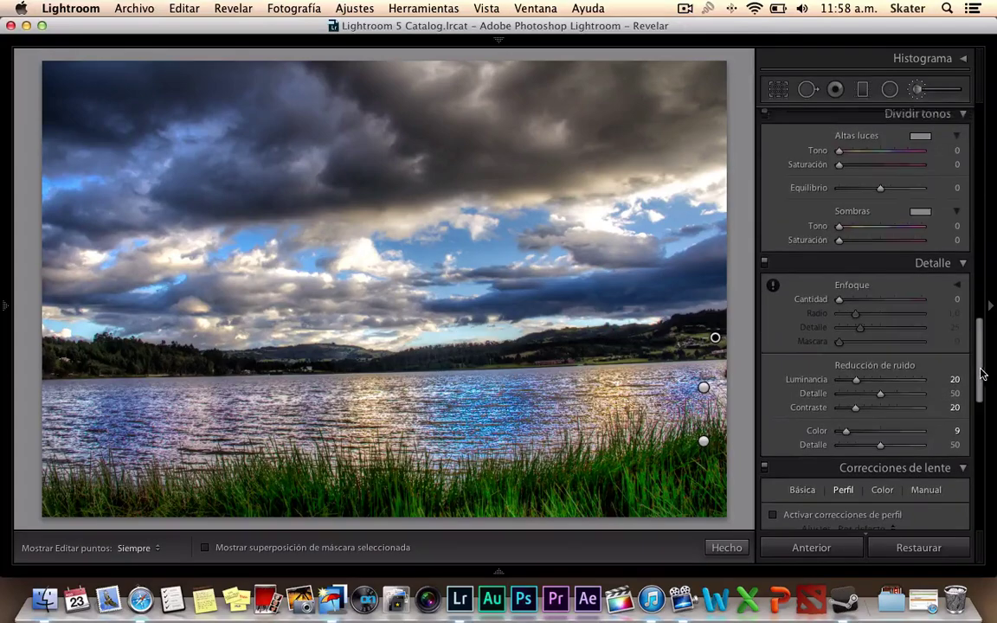
left_click_drag(982, 374, 964, 204)
scroll(964, 205, "up", 5)
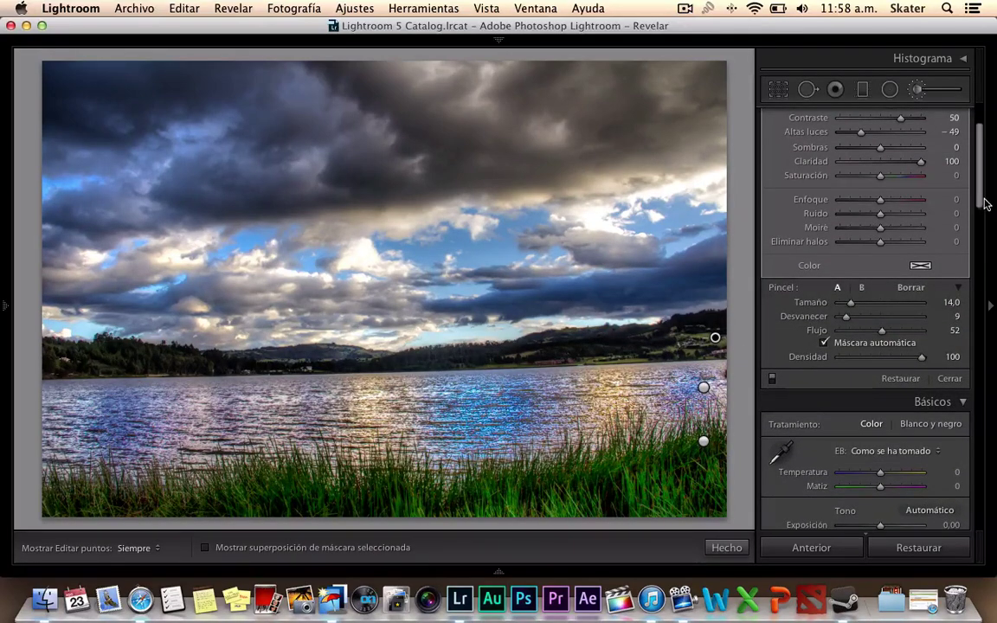
scroll(981, 176, "up", 3)
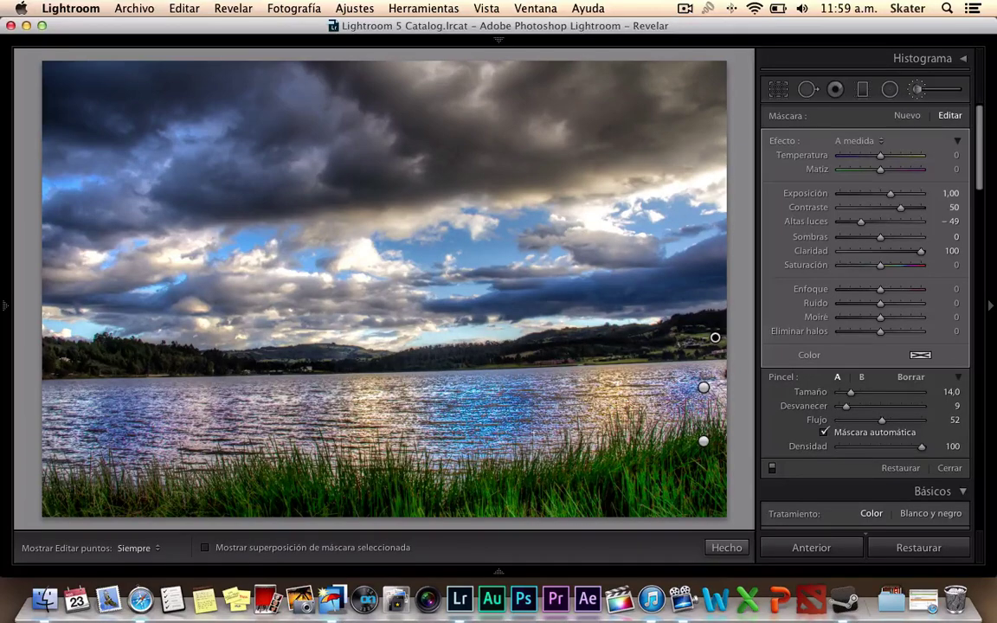
- Zoom onto the treeline and set the mask to Noise 40, Exposure 1,09, Contrast 63, Shadows 3
key("z")
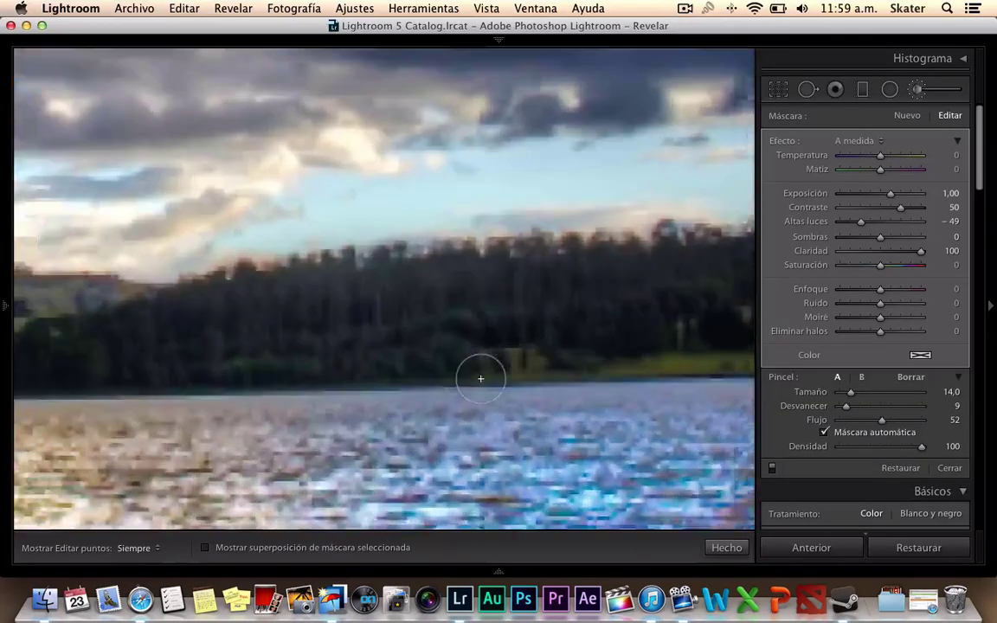
left_click_drag(372, 340, 418, 357)
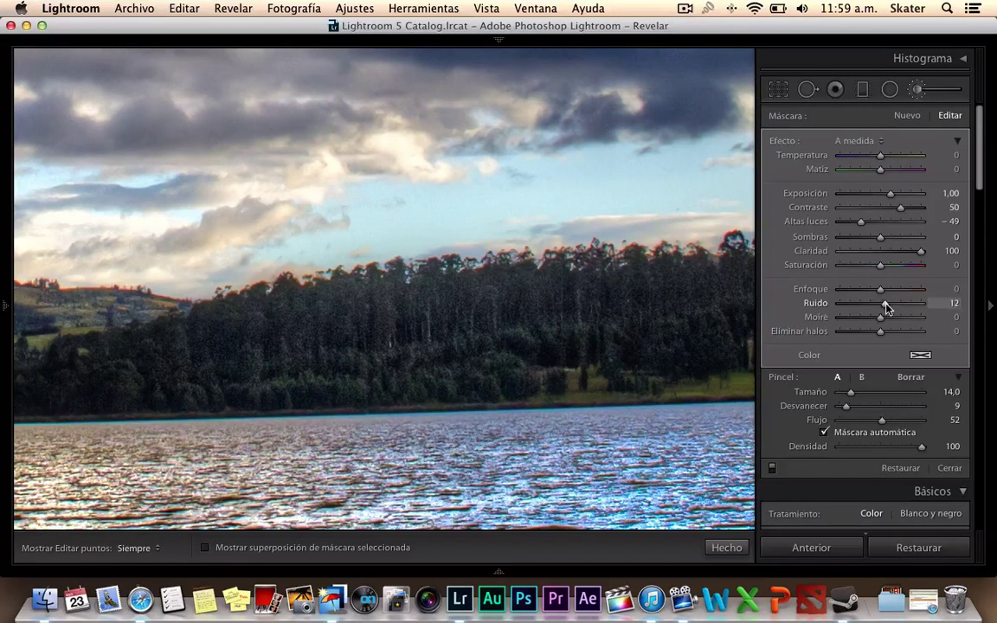
left_click_drag(881, 304, 902, 305)
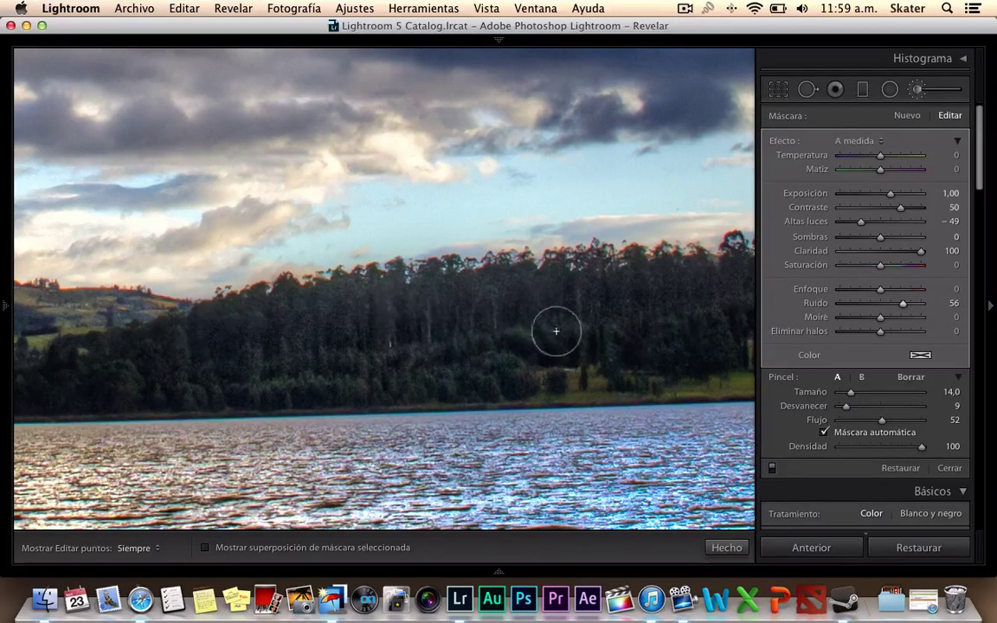
left_click_drag(904, 304, 901, 307)
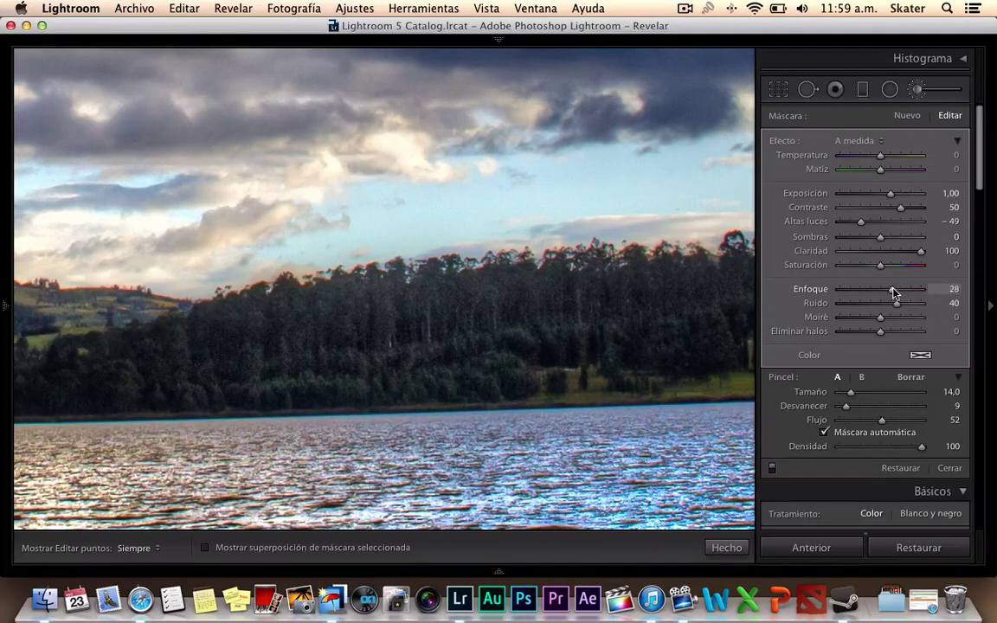
mouse_move(904, 293)
left_mouse_down()
mouse_move(913, 293)
mouse_move(883, 295)
left_mouse_up()
mouse_move(891, 197)
left_mouse_down()
mouse_move(901, 197)
mouse_move(892, 197)
left_mouse_up()
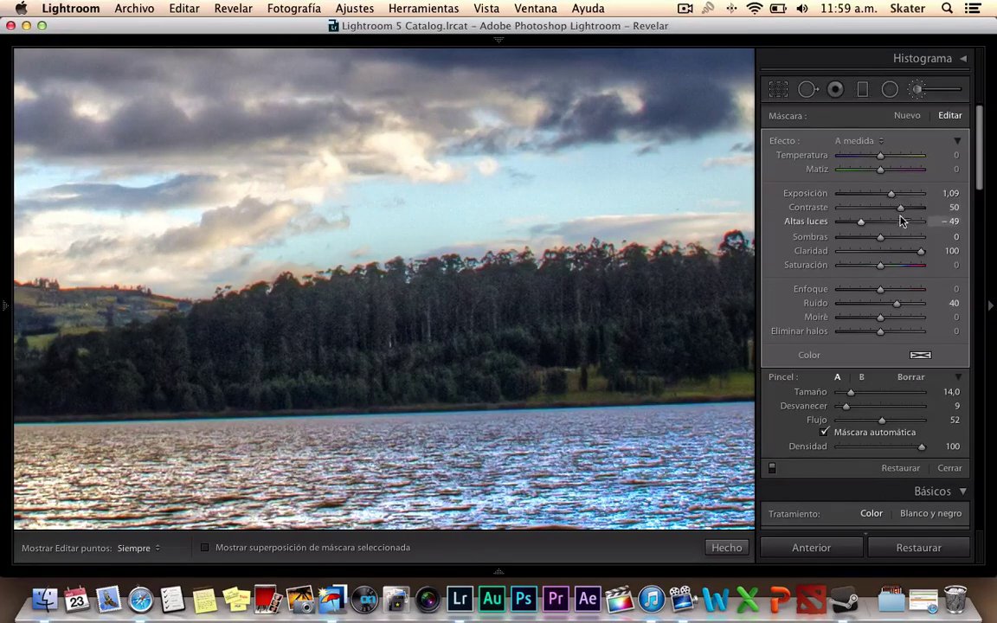
left_click_drag(908, 215, 900, 245)
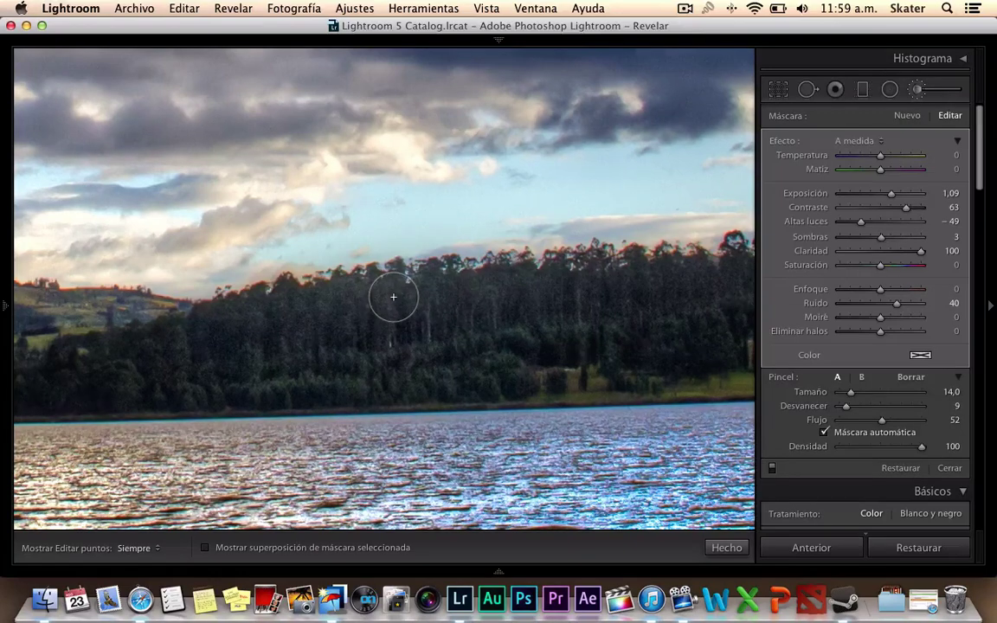
key("z")
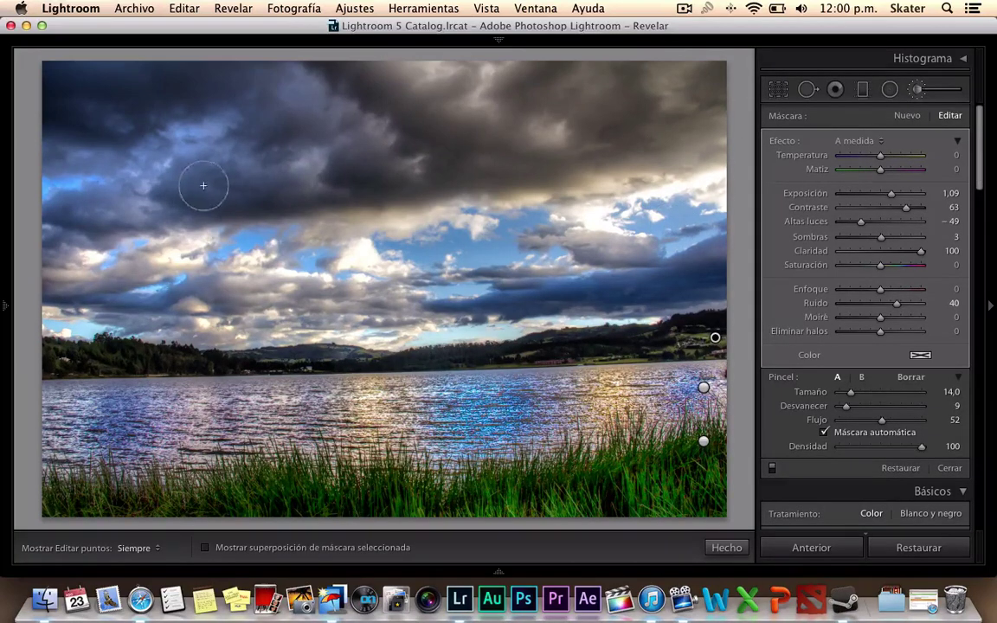
- Create a new brush mask with Contrast 70 and Clarity 61 on the central clouds
left_click(903, 117)
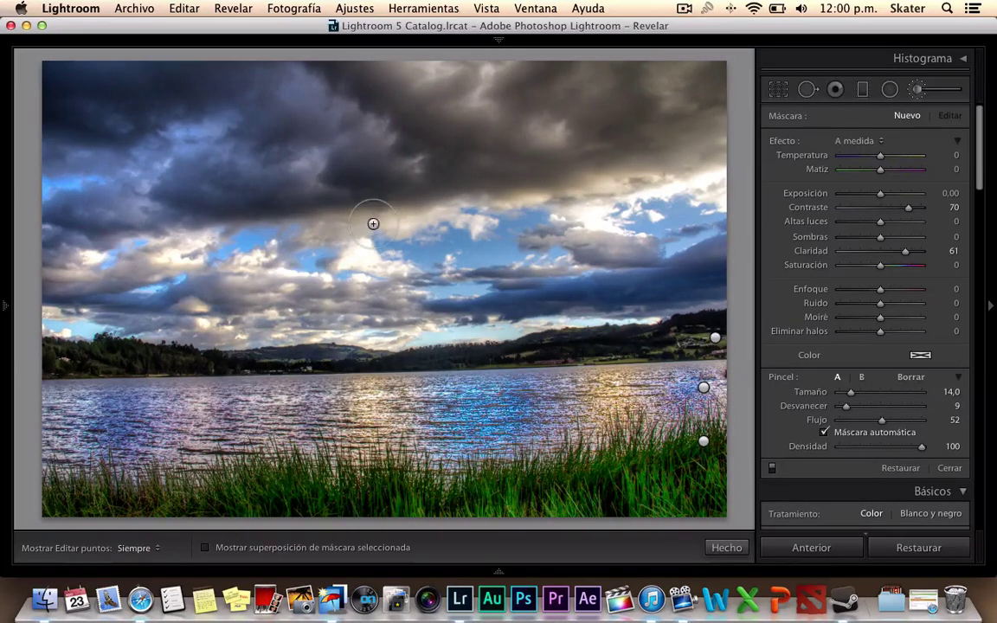
left_click_drag(372, 227, 389, 225)
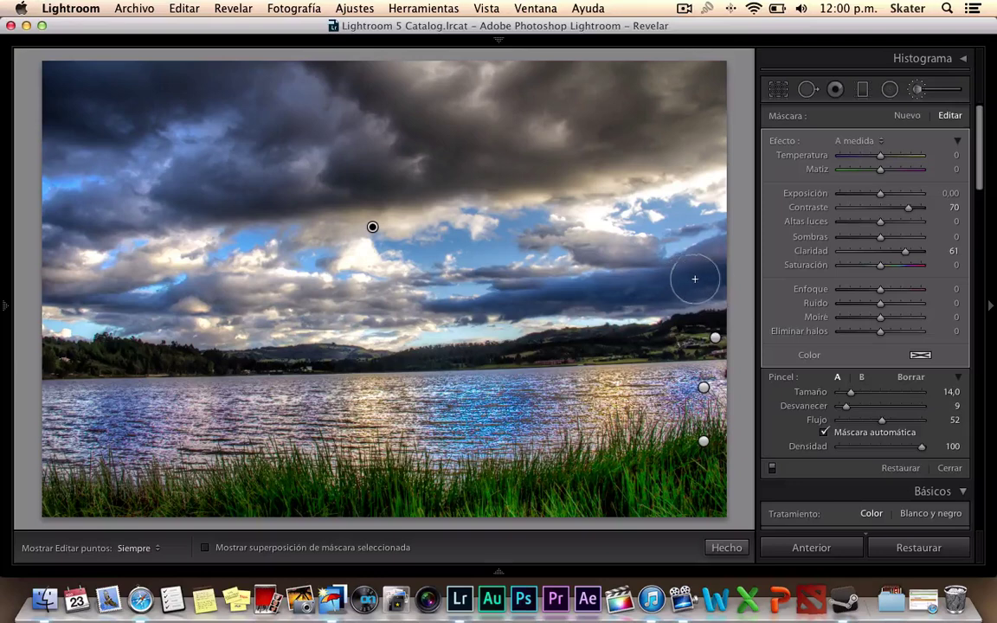
- Paint the sky mask across the top of the sky, horizon clouds and dark cloud band
key("h")
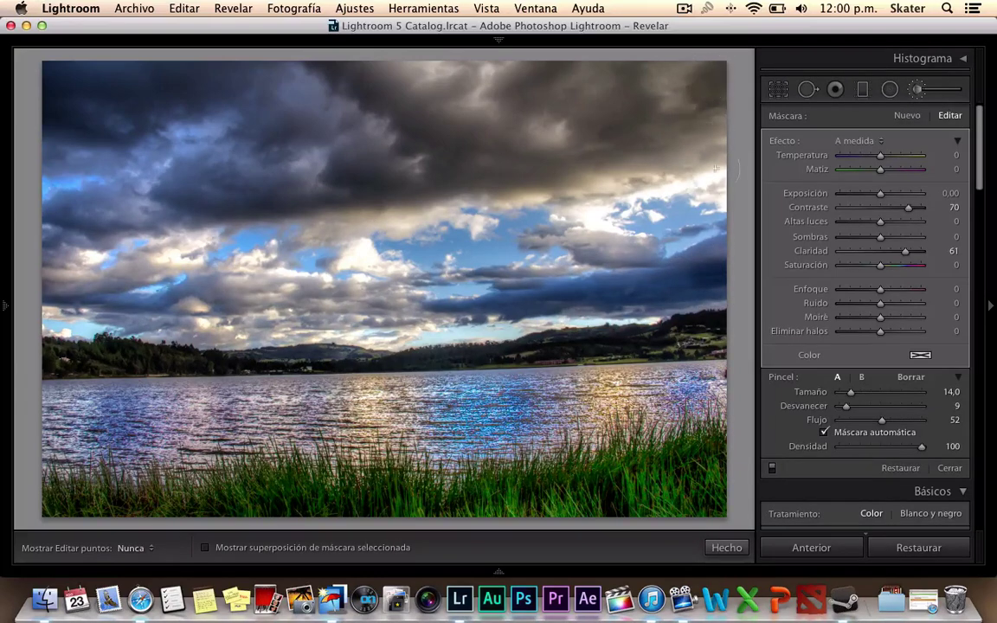
mouse_move(710, 70)
left_mouse_down()
mouse_move(382, 89)
mouse_move(582, 78)
mouse_move(26, 81)
left_mouse_up()
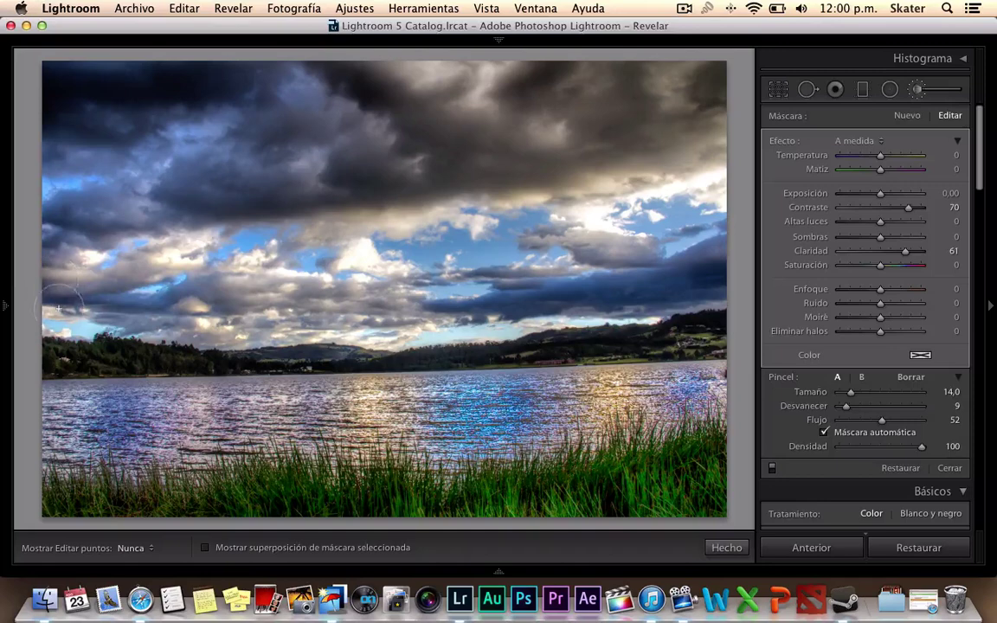
mouse_move(104, 312)
left_mouse_down()
mouse_move(129, 286)
mouse_move(227, 324)
left_mouse_up()
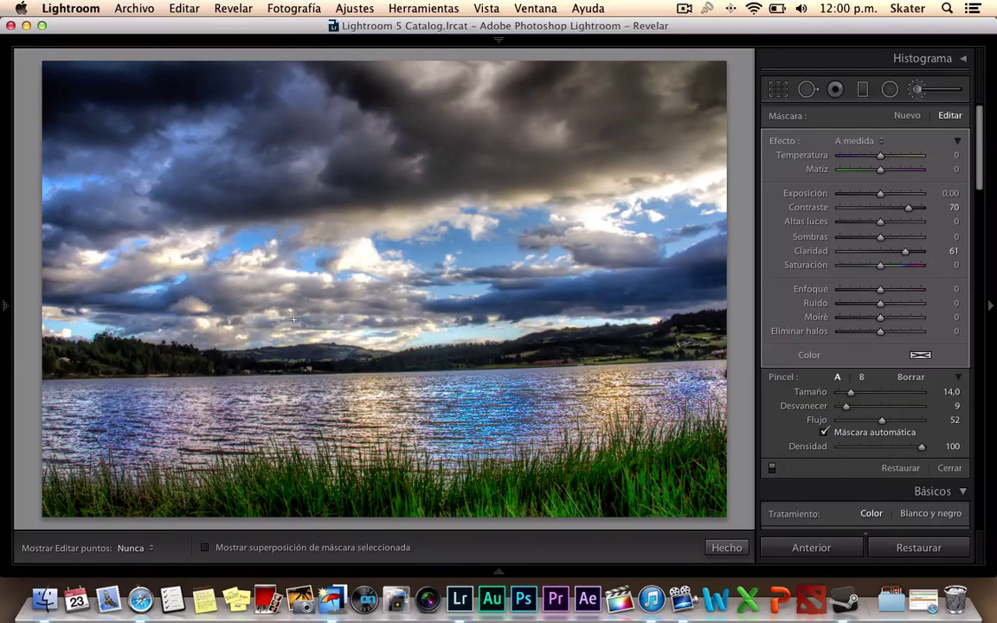
key("h")
scroll(318, 294, "up", 4)
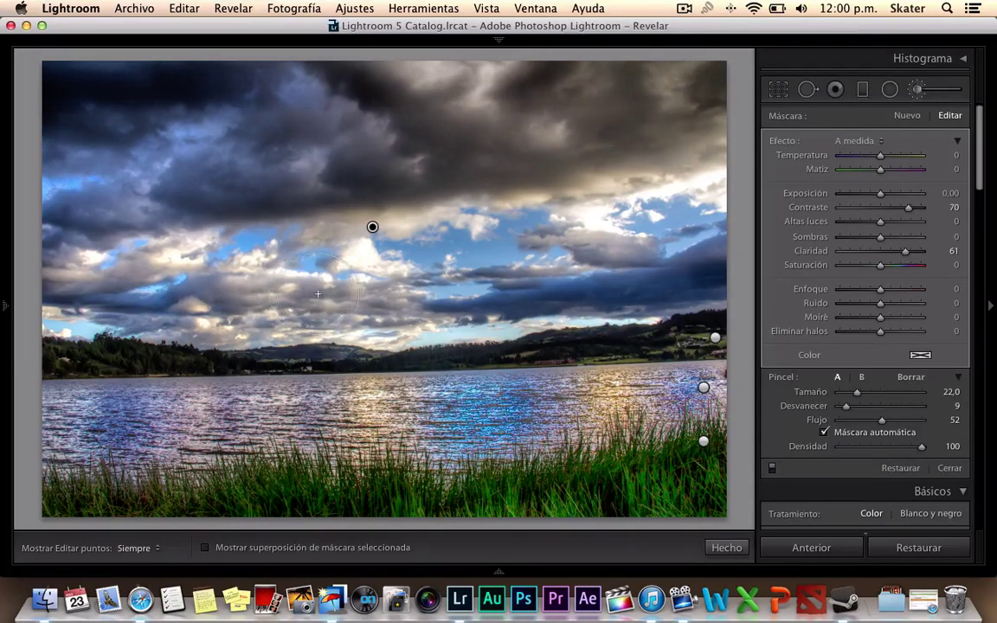
key("h")
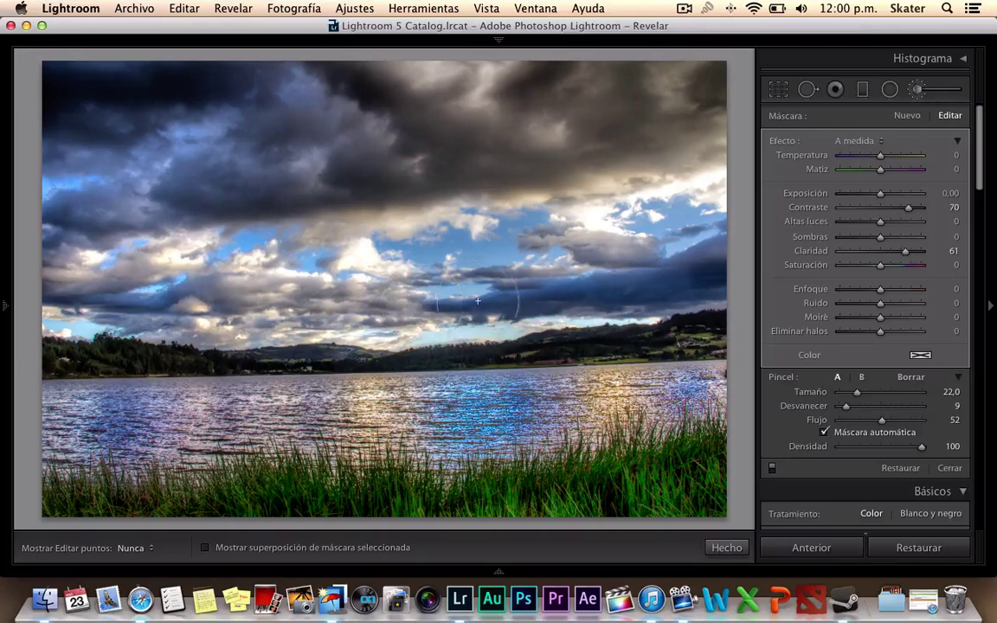
mouse_move(476, 300)
left_mouse_down()
mouse_move(500, 272)
mouse_move(530, 264)
mouse_move(705, 242)
left_mouse_up()
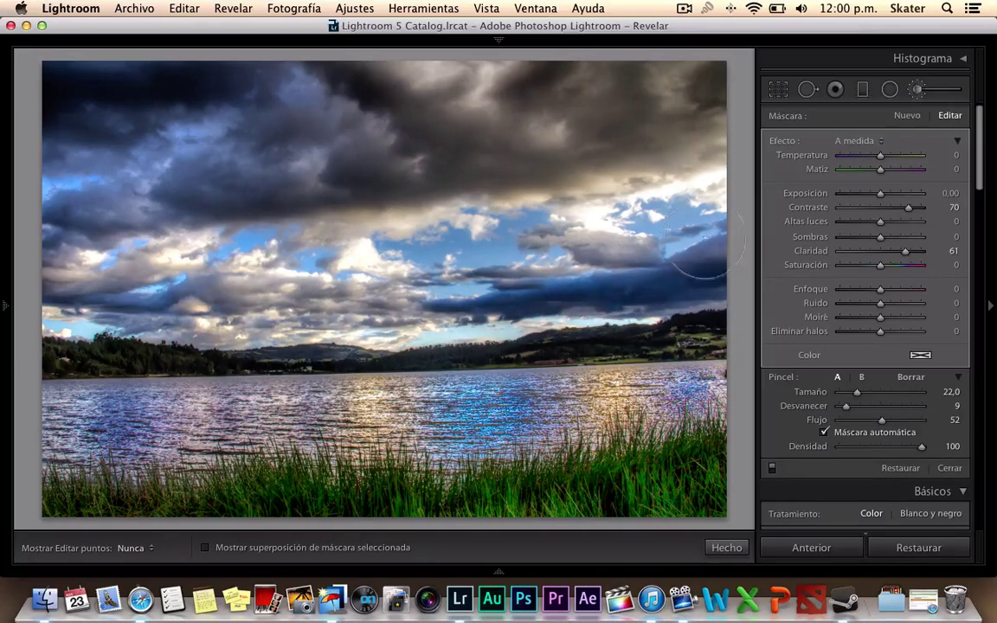
- Enlarge the brush, paint the upper sky and toggle edit pins to check mask coverage
key("h")
scroll(346, 225, "up", 4)
key("h")
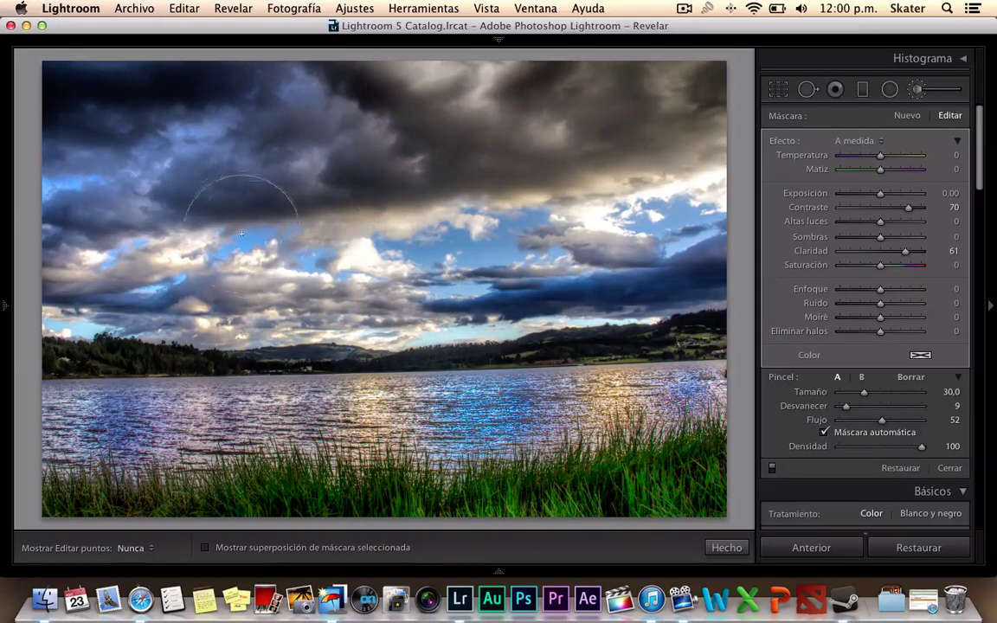
mouse_move(85, 138)
left_mouse_down()
mouse_move(567, 122)
mouse_move(650, 106)
left_mouse_up()
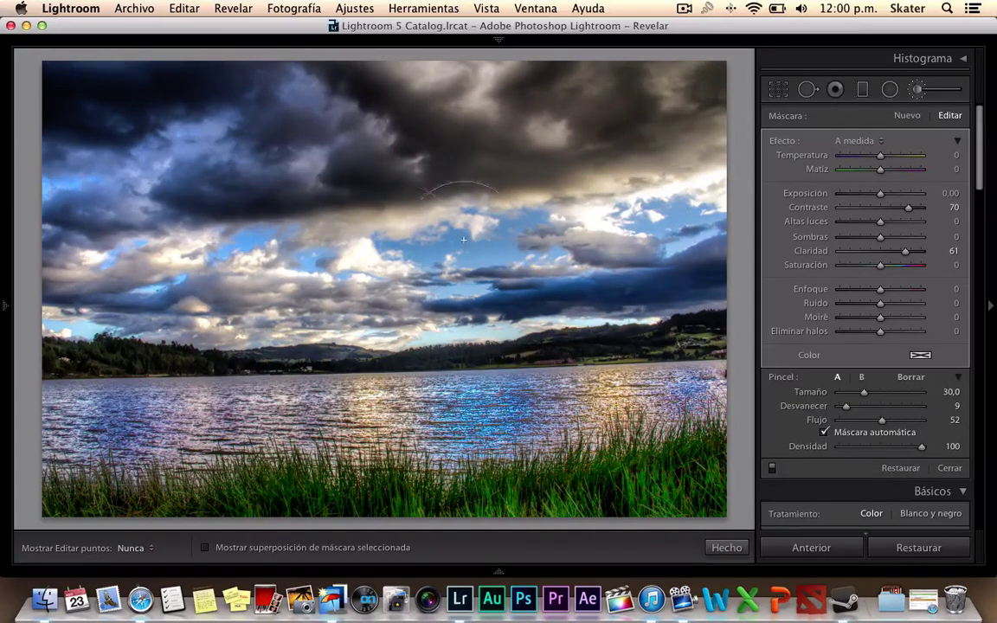
key("h")
scroll(104, 255, "up", 1)
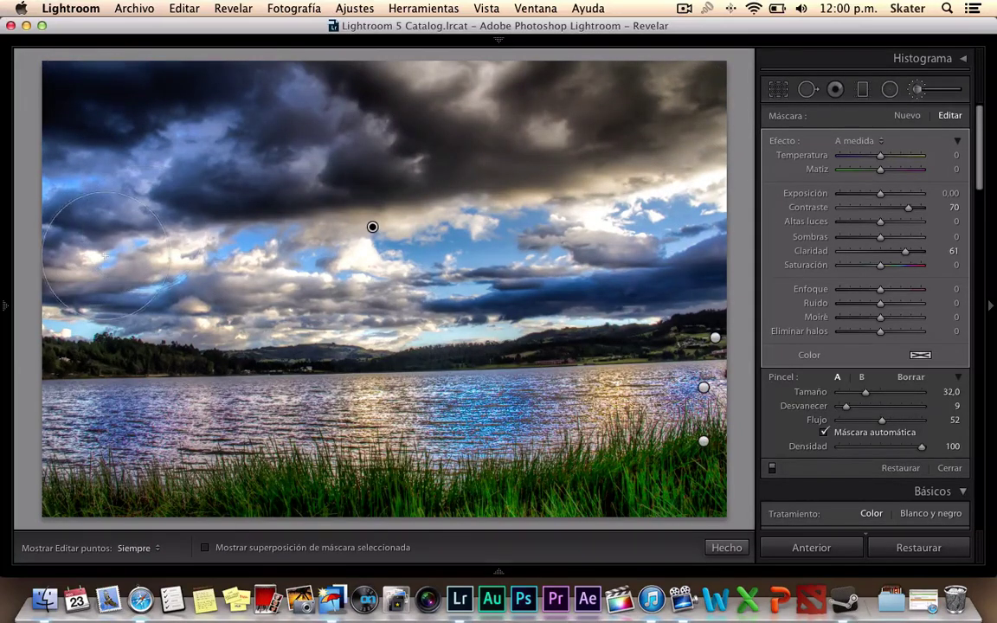
key("h")
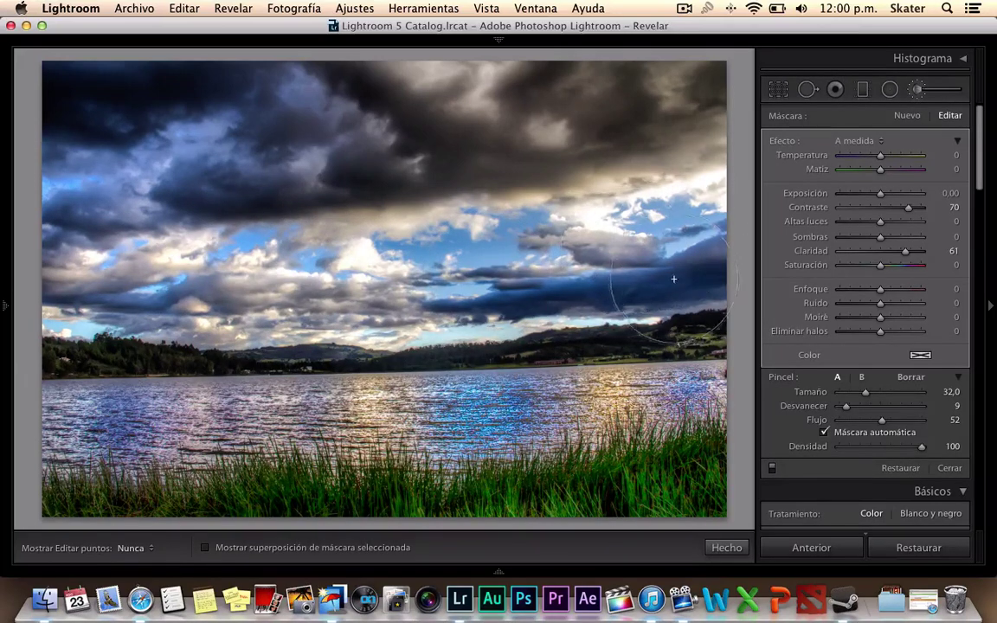
key("h")
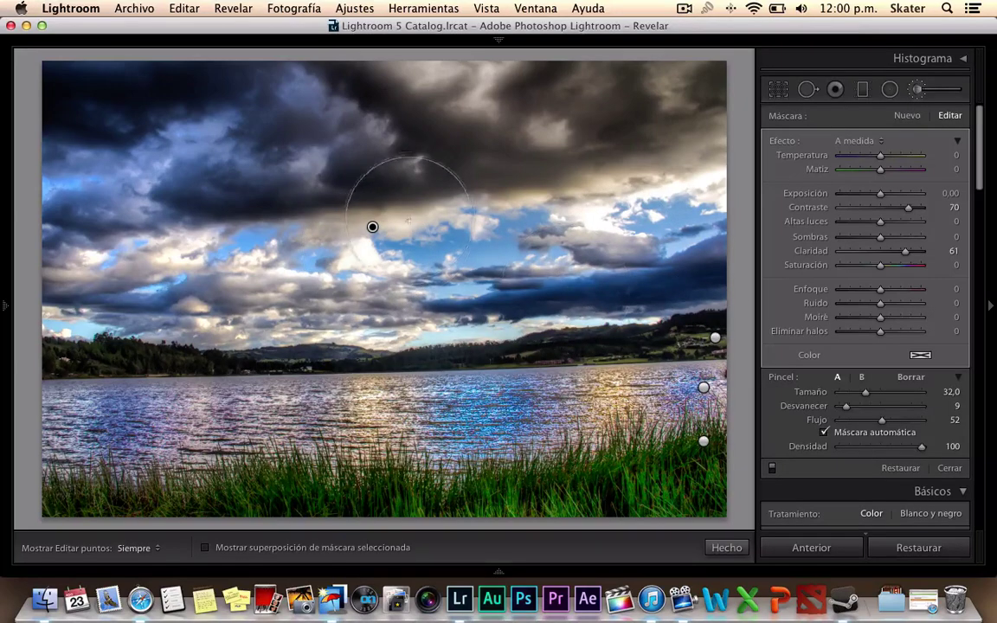
mouse_move(372, 227)
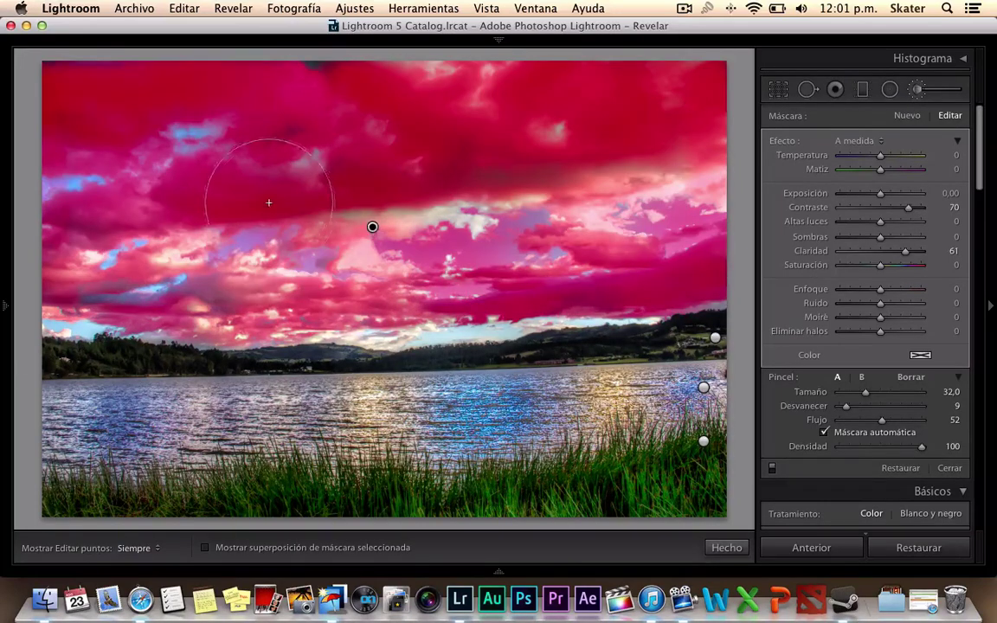
key("h")
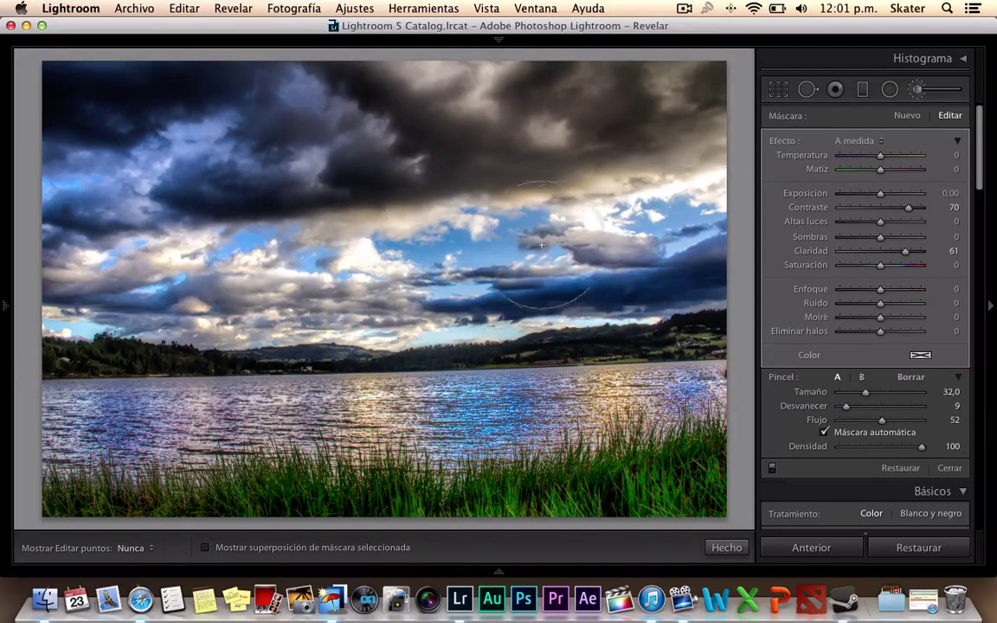
key("h")
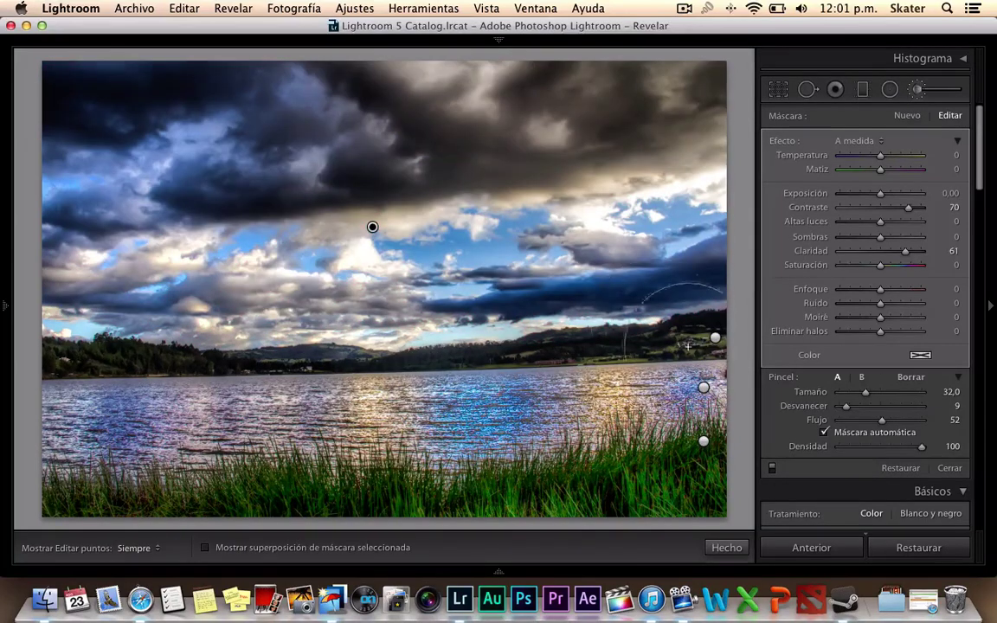
- Switch the sky brush between Erase and paint while toggling edit pins to check the mask
left_click(910, 378)
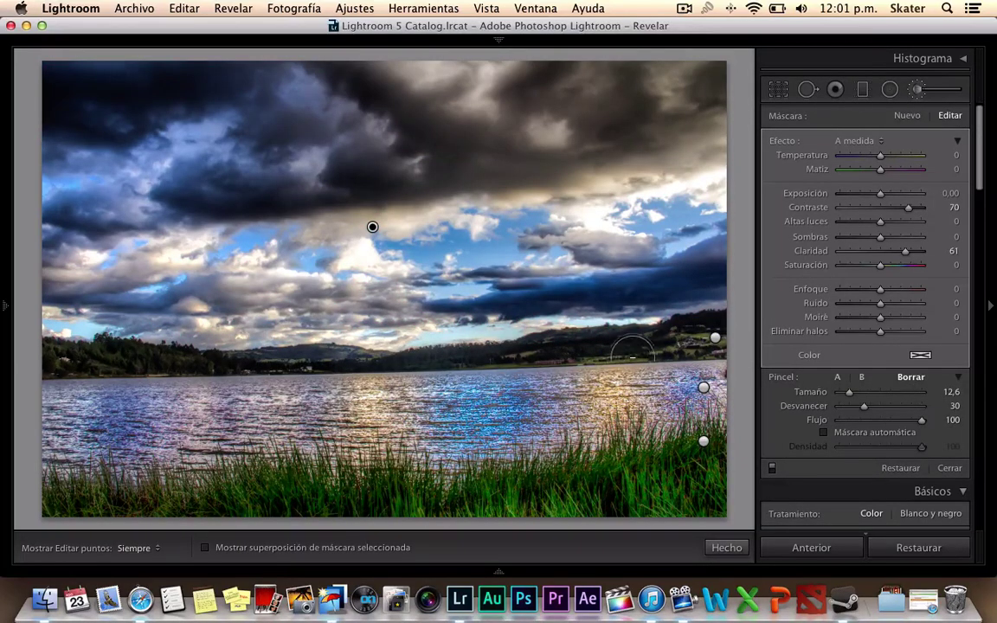
key("h")
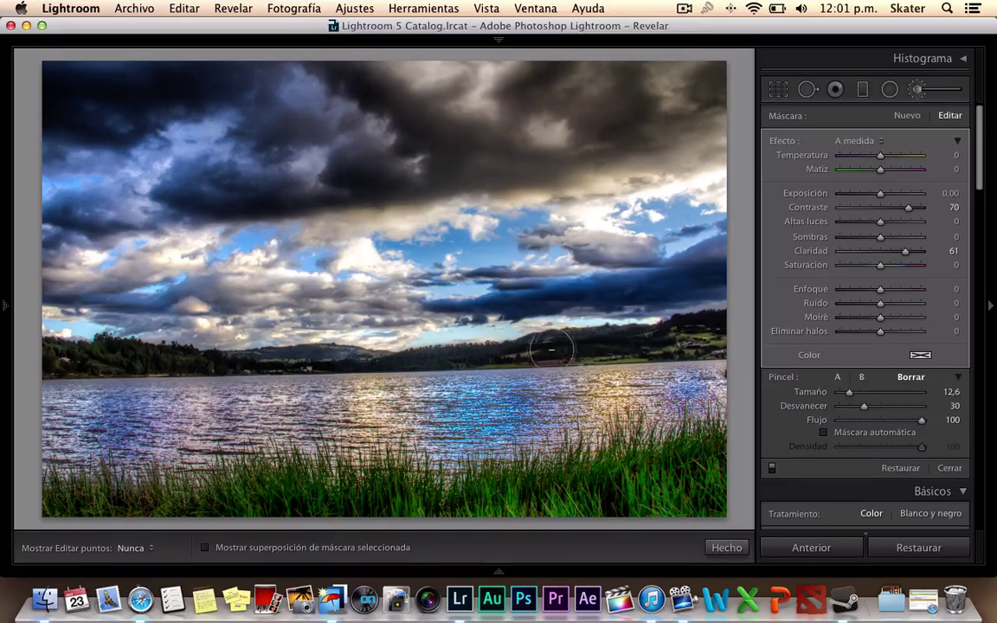
key("h")
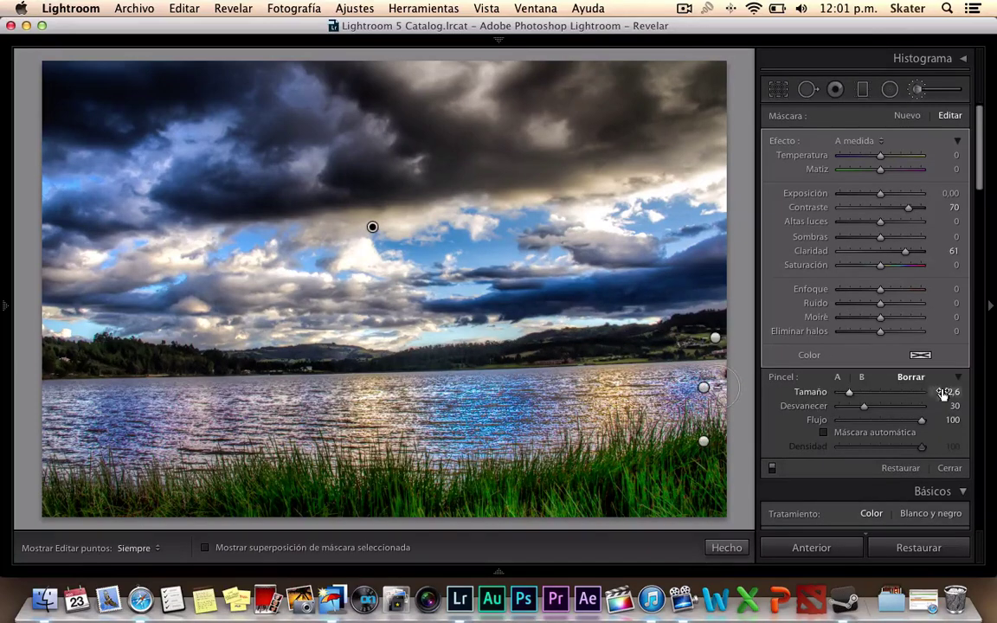
left_click(837, 377)
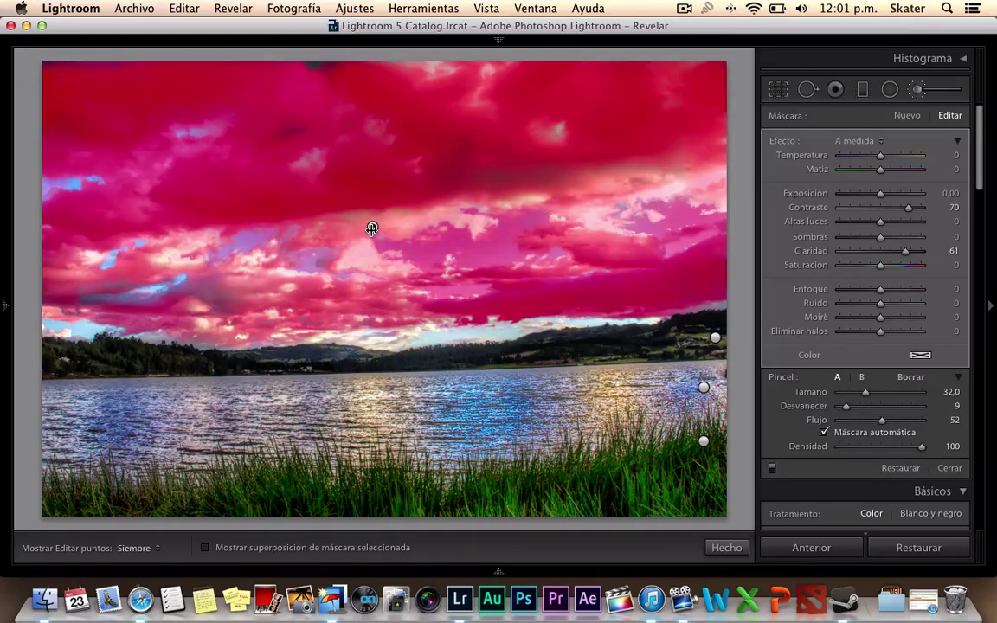
key("h")
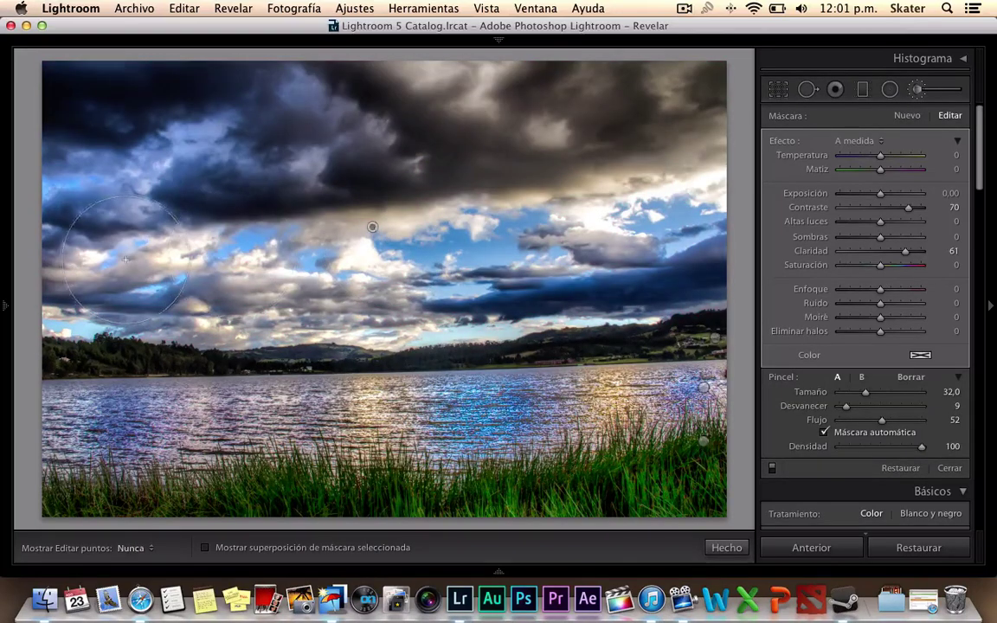
key("h")
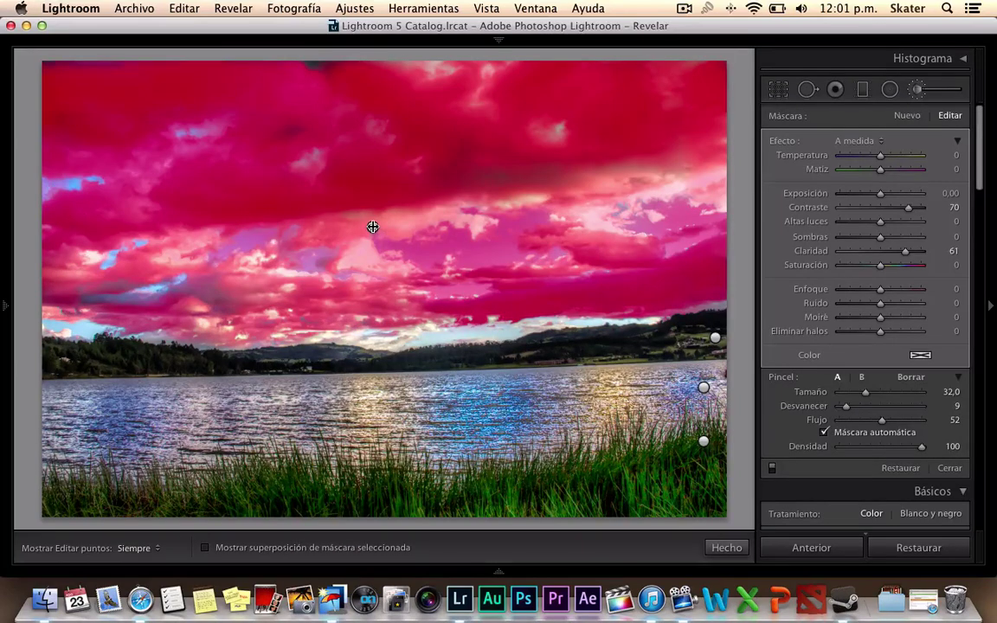
key("h")
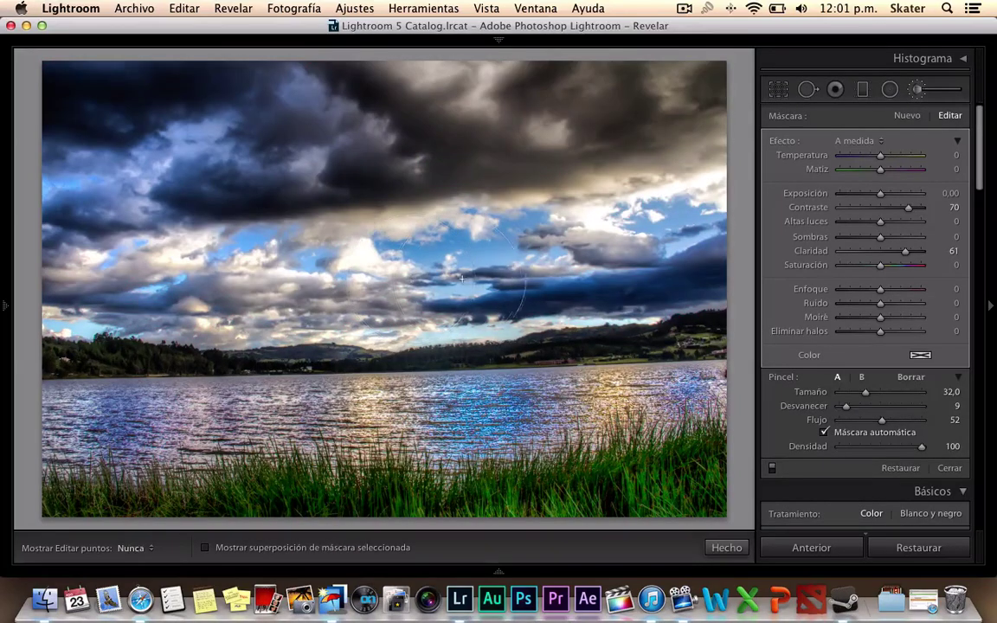
key("h")
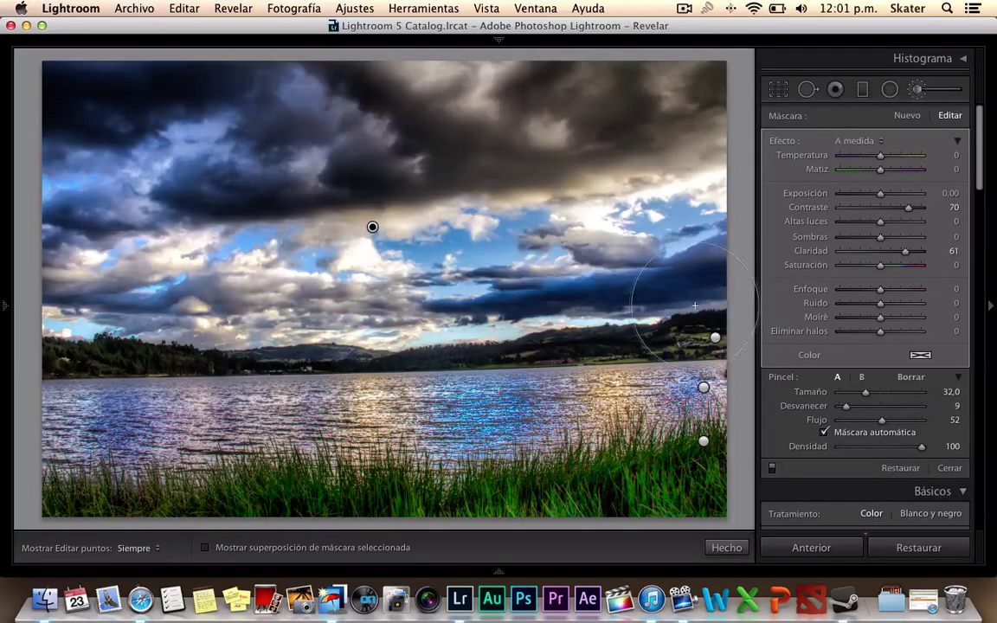
- Reset the sky mask's Contrast and Clarity to 0 and set its Exposure to 0,30
double_click(908, 211)
double_click(906, 251)
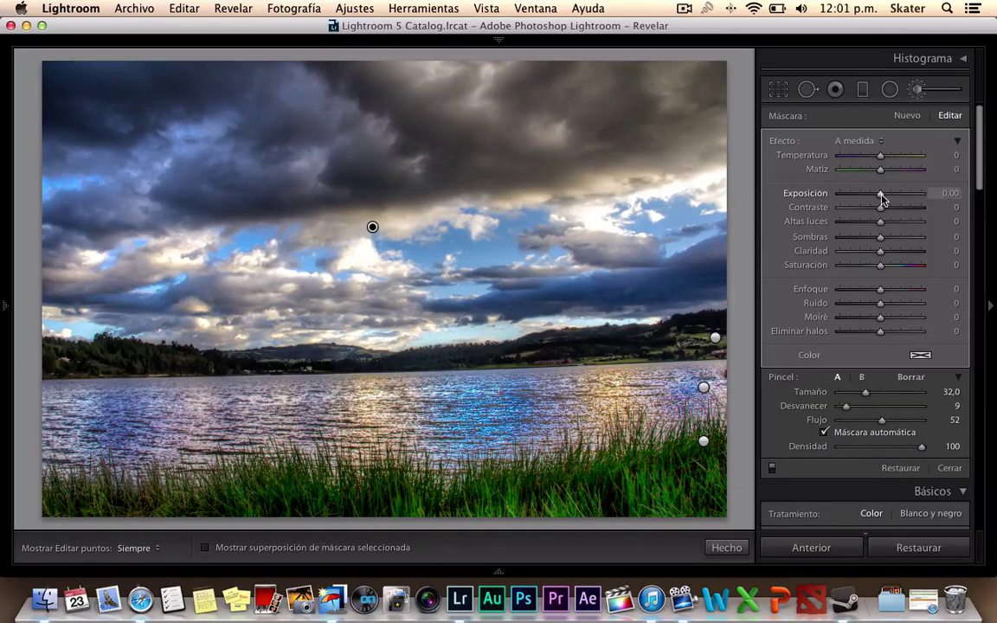
left_click_drag(880, 195, 883, 195)
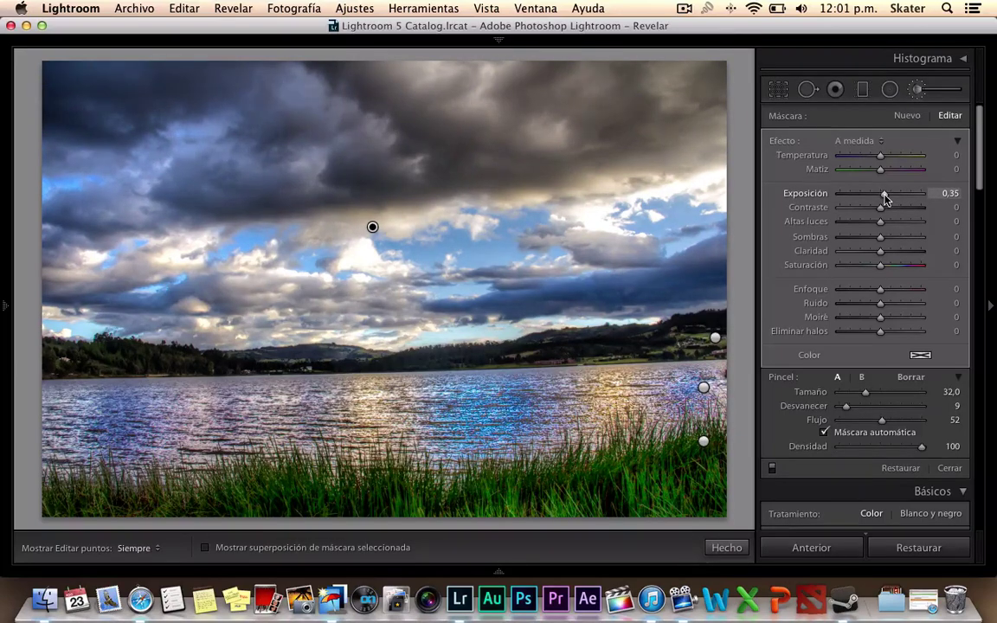
left_click(949, 192)
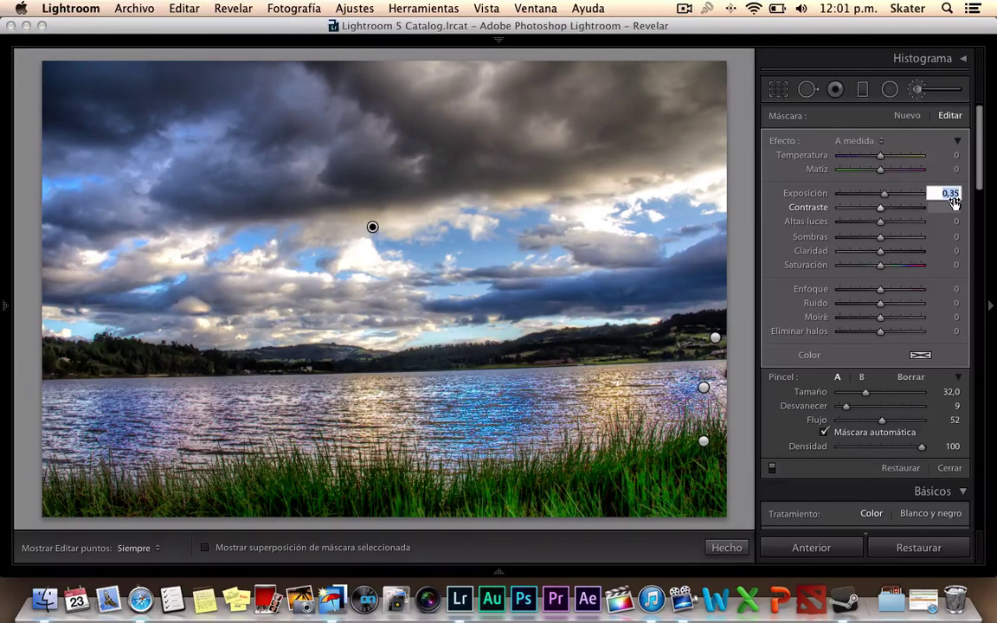
type("4")
key("Return")
key("BackSpace")
key("BackSpace")
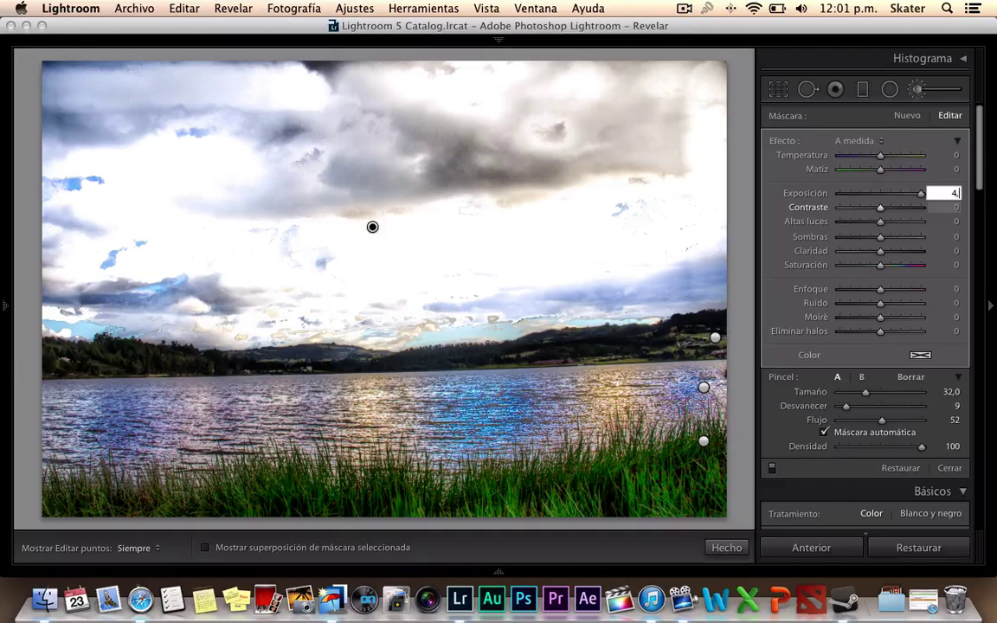
type("0")
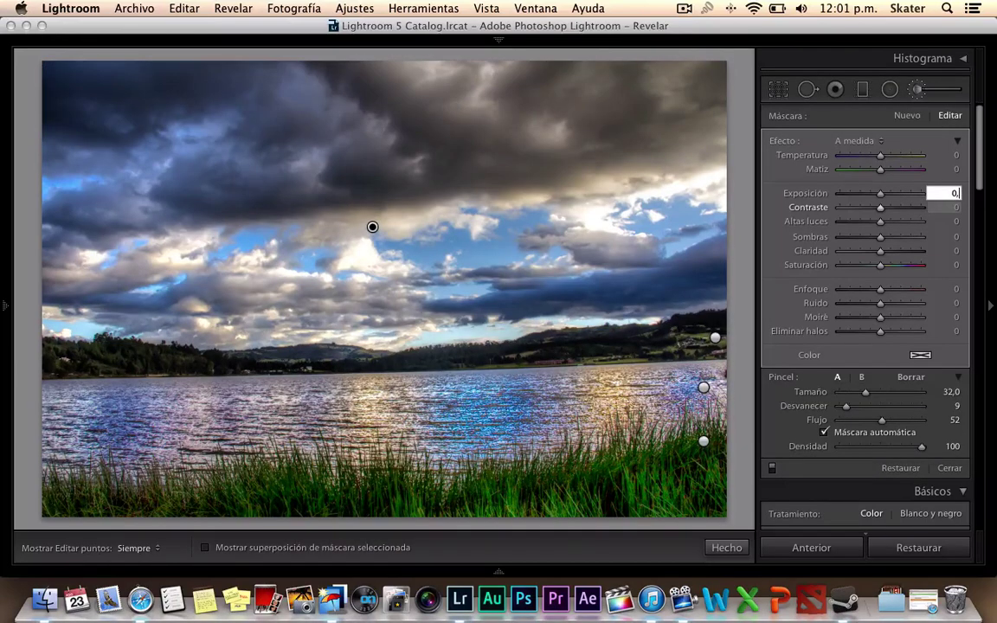
type(",30")
key("Return")
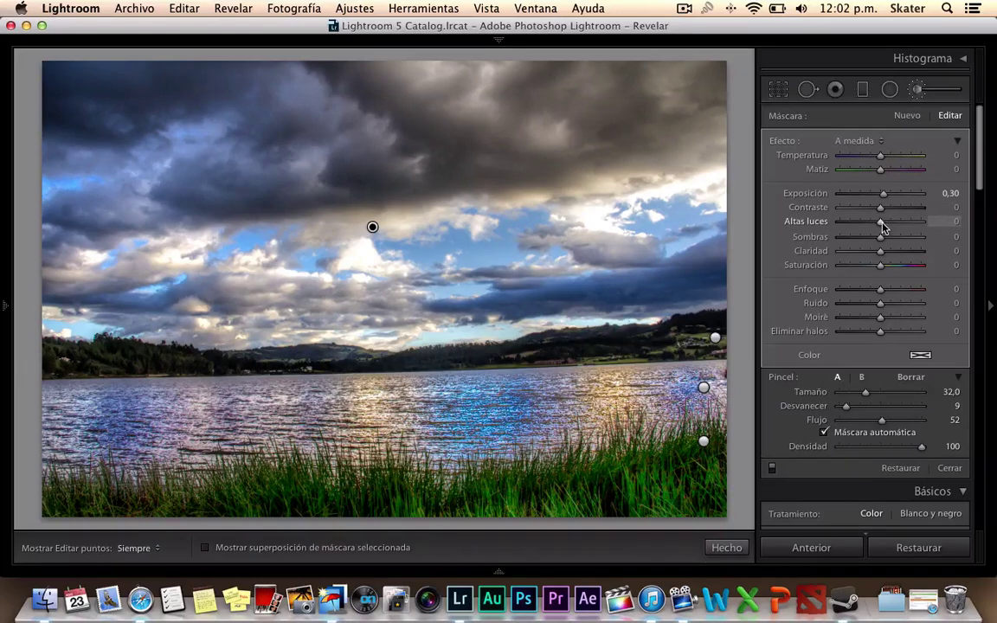
- Set the sky mask to Highlights -100, Shadows -40, Clarity 60 and Saturation 100
left_click_drag(880, 221, 852, 221)
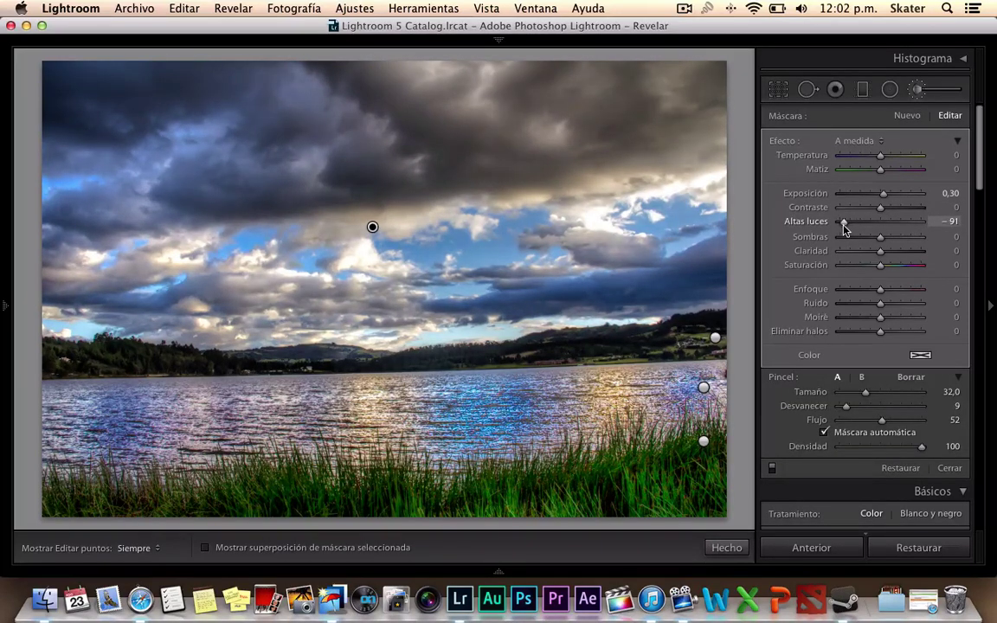
mouse_move(852, 223)
left_mouse_down()
mouse_move(901, 223)
mouse_move(852, 223)
left_mouse_up()
left_click_drag(850, 223, 840, 223)
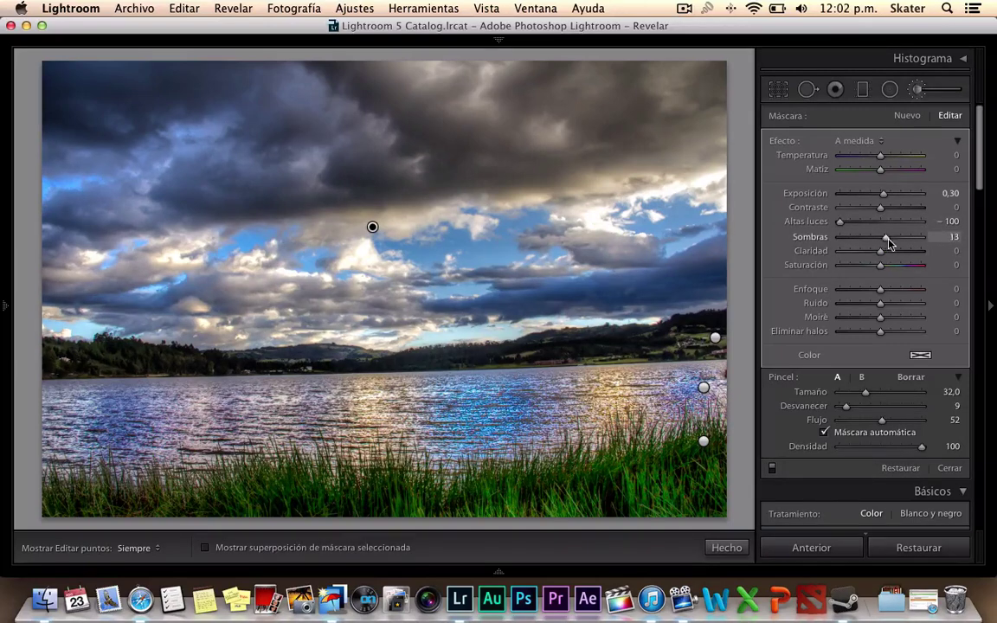
mouse_move(889, 245)
left_mouse_down()
mouse_move(905, 244)
mouse_move(829, 248)
left_mouse_up()
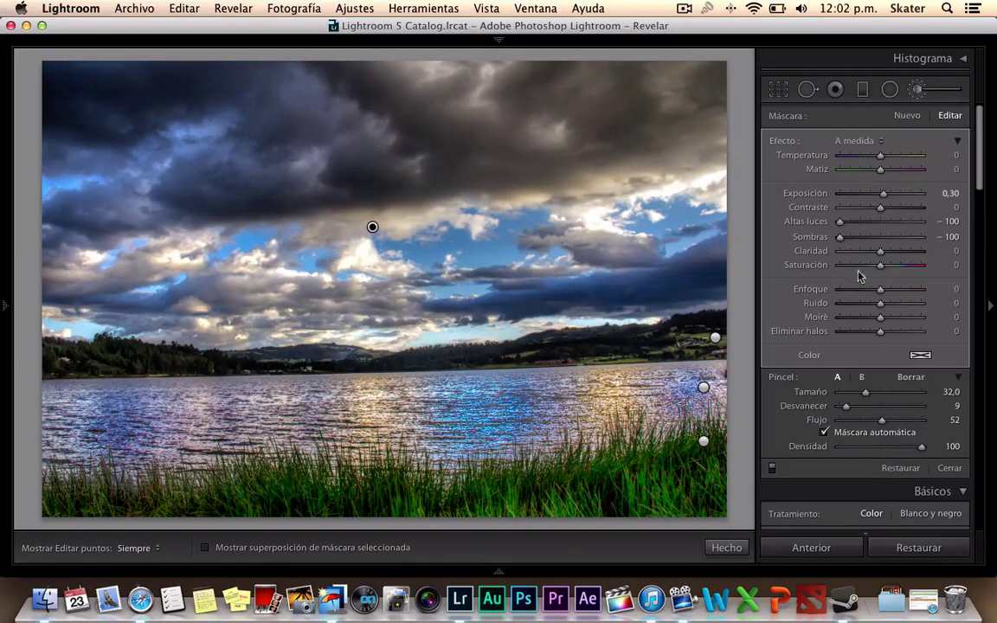
left_click_drag(840, 238, 945, 253)
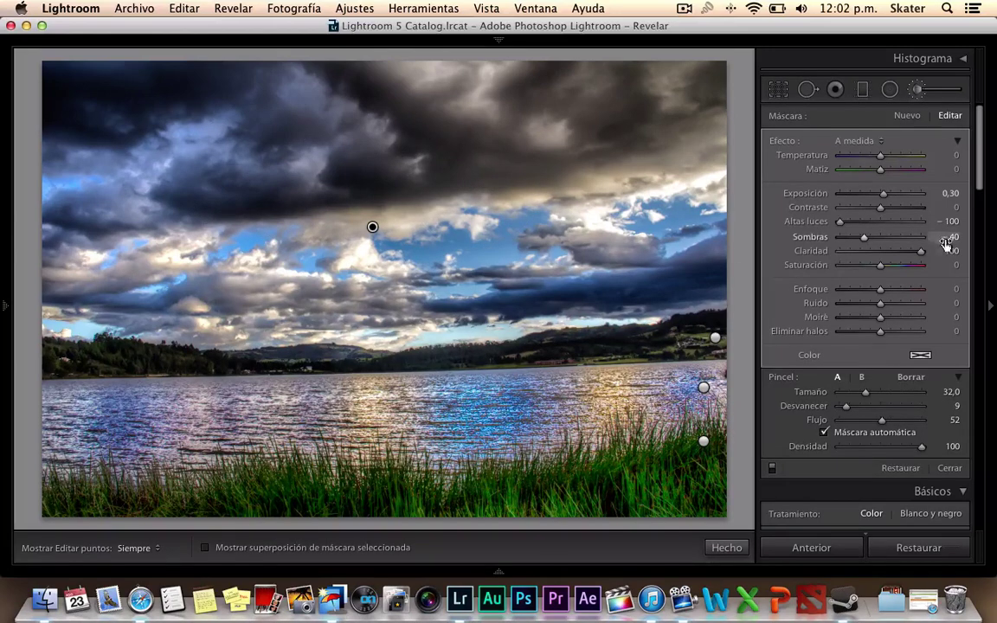
left_click_drag(920, 251, 815, 256)
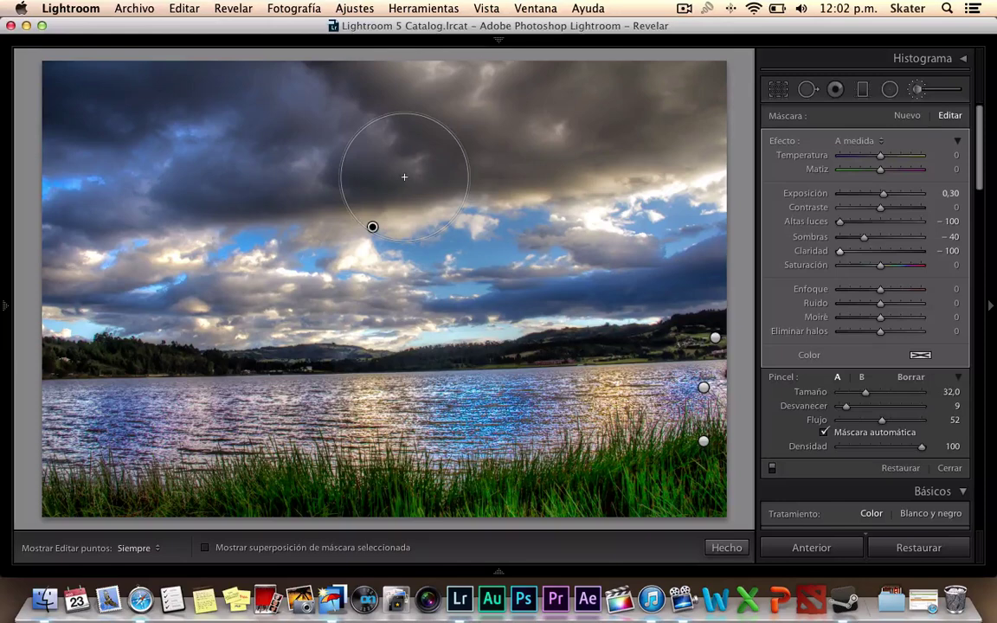
left_click(902, 252)
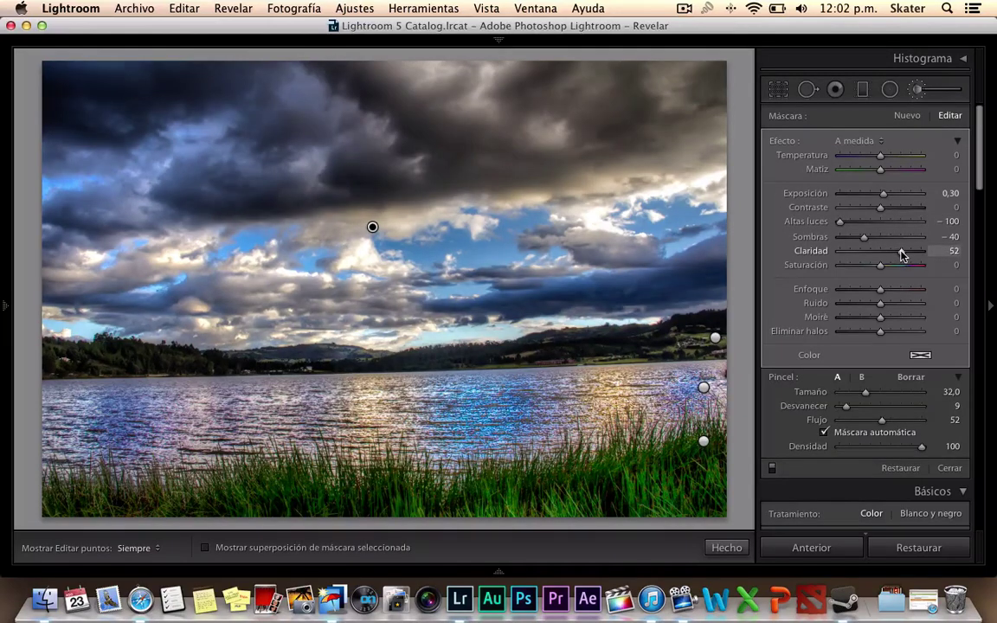
left_click_drag(902, 253, 905, 253)
left_click_drag(882, 271, 924, 276)
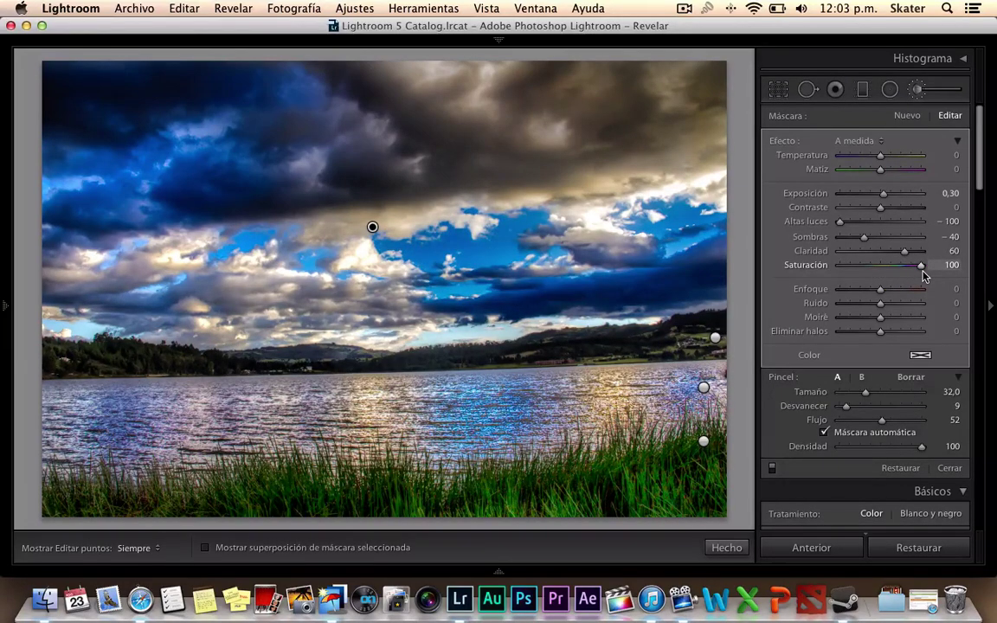
- Reset the sky mask's Saturation to 0 and lower its Temperature to 26
double_click(887, 266)
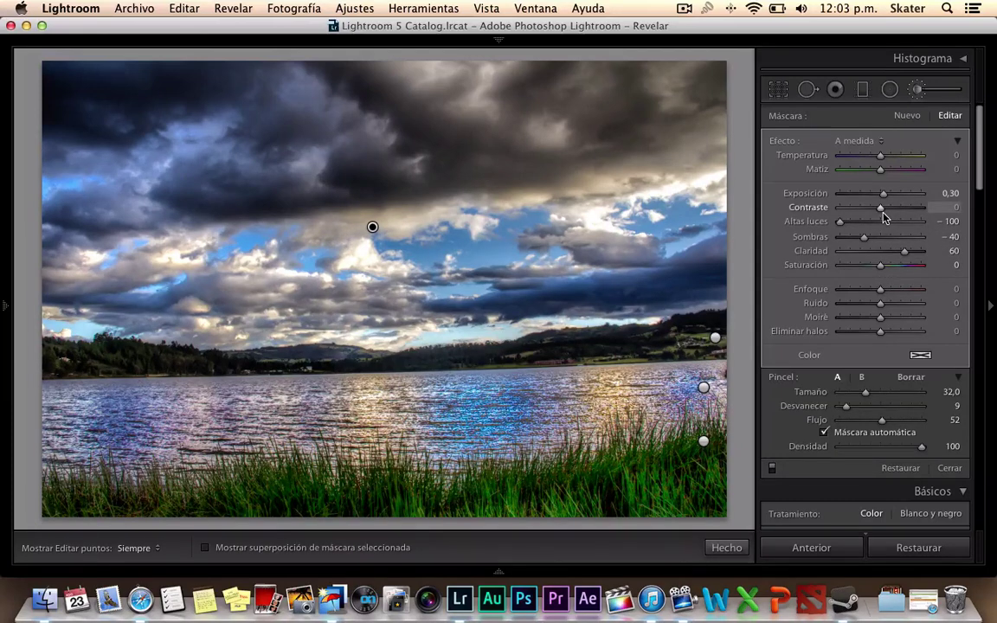
mouse_move(881, 159)
left_mouse_down()
mouse_move(919, 163)
mouse_move(855, 173)
mouse_move(896, 175)
left_mouse_up()
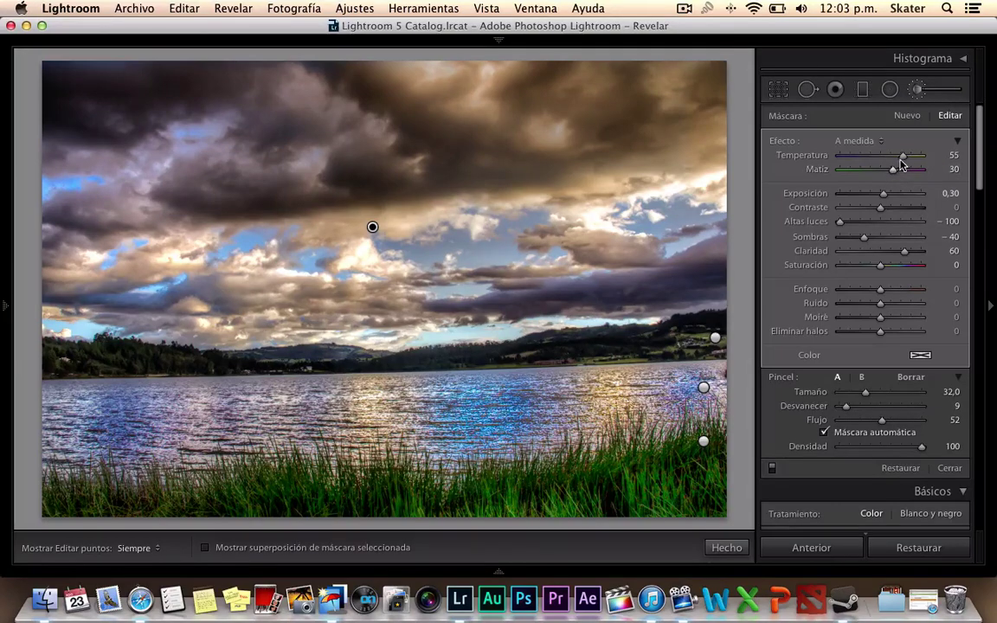
mouse_move(902, 156)
left_mouse_down()
mouse_move(863, 161)
mouse_move(891, 162)
left_mouse_up()
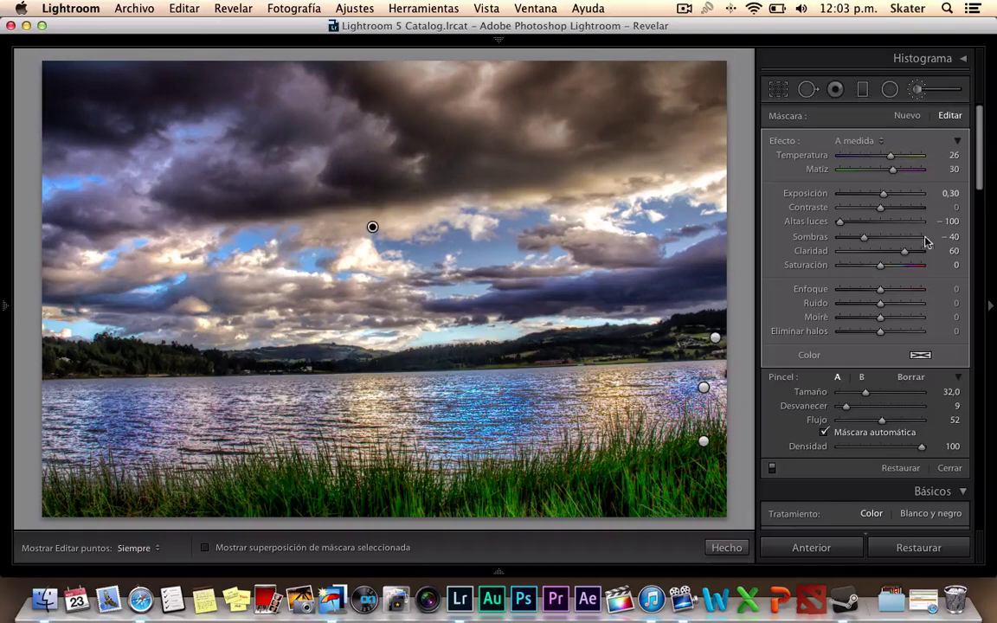
- Collapse the brush's Efecto settings and close the Adjustment Brush, returning to Basic settings
left_click_drag(980, 186, 989, 240)
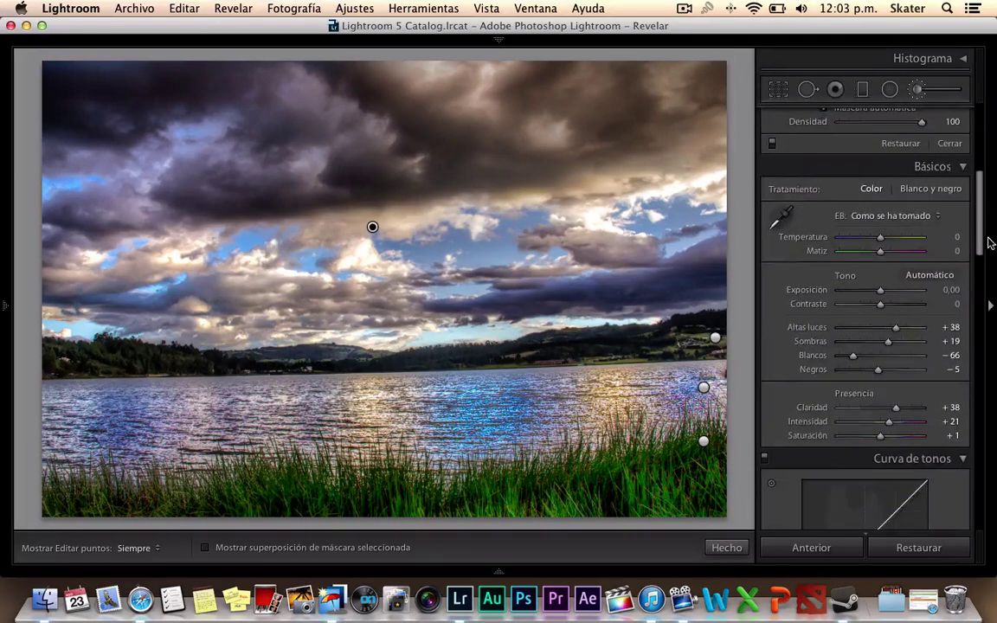
left_click(942, 170)
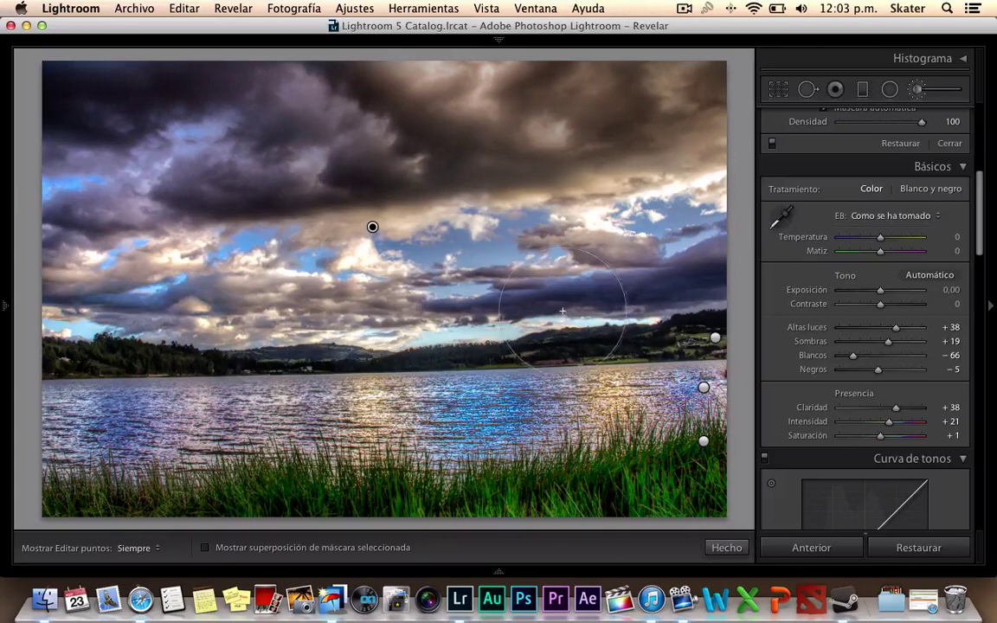
left_click_drag(982, 240, 981, 174)
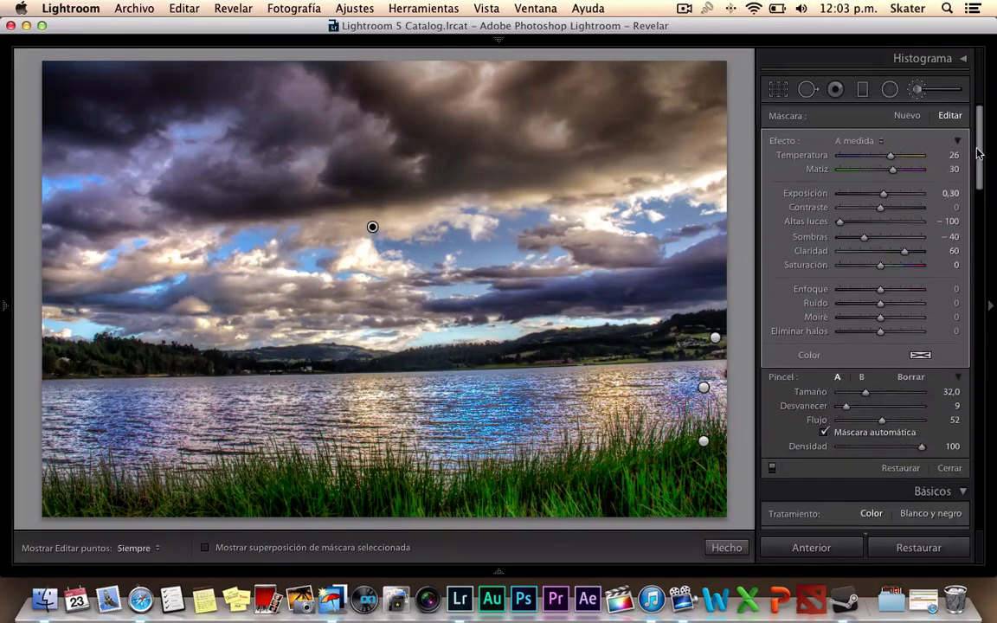
left_click(957, 141)
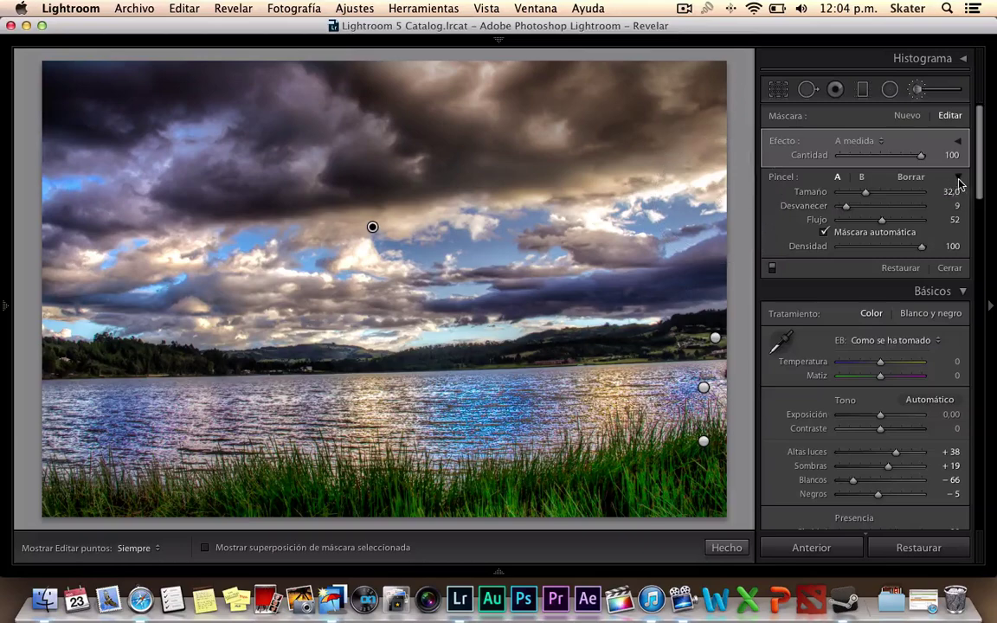
scroll(943, 145, "down", 1)
left_click(918, 92)
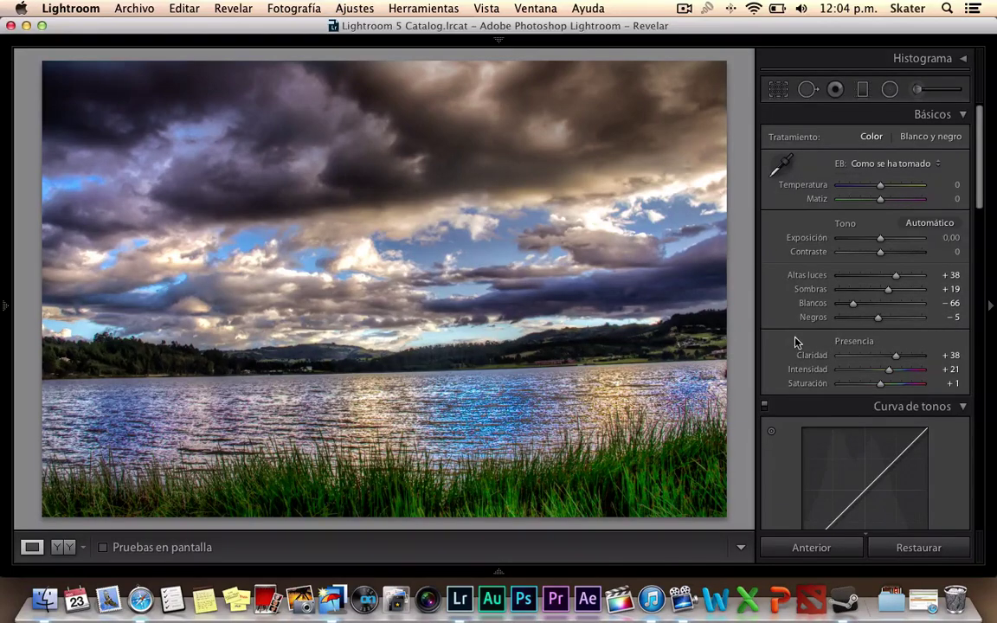
- Enable Activar correcciones de perfil in the Lens Corrections panel's Perfil tab
scroll(796, 343, "down", 10)
scroll(795, 344, "down", 5)
scroll(791, 347, "down", 4)
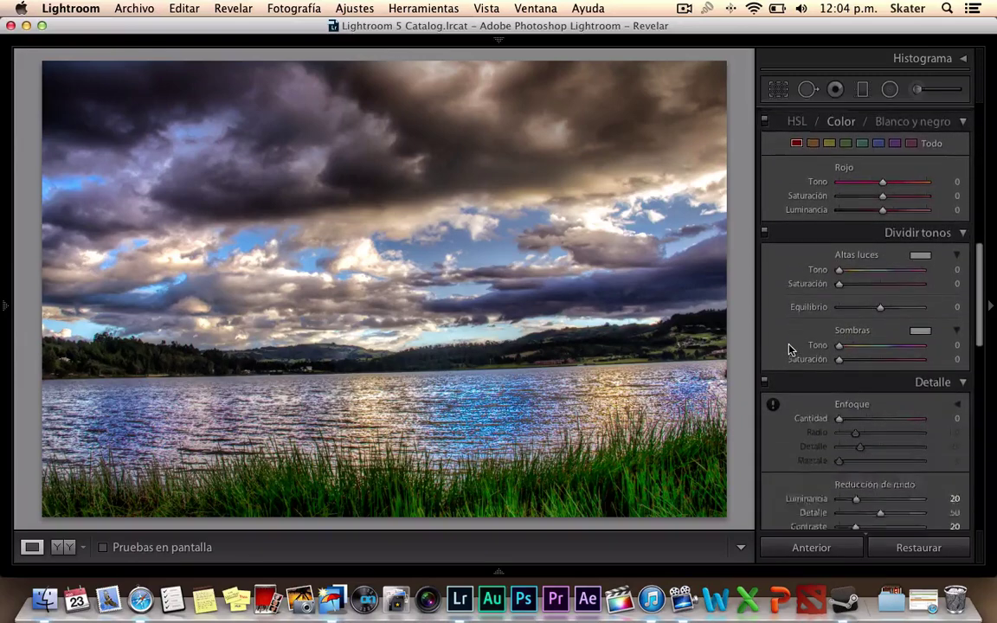
scroll(788, 349, "down", 8)
scroll(784, 346, "down", 2)
scroll(783, 354, "down", 5)
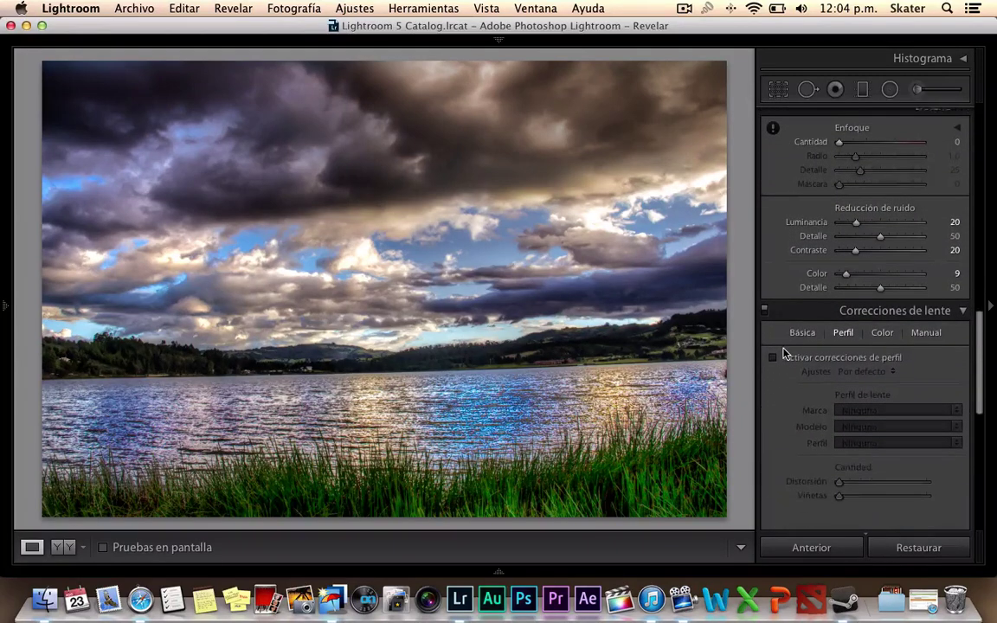
scroll(783, 354, "down", 2)
scroll(946, 352, "down", 5)
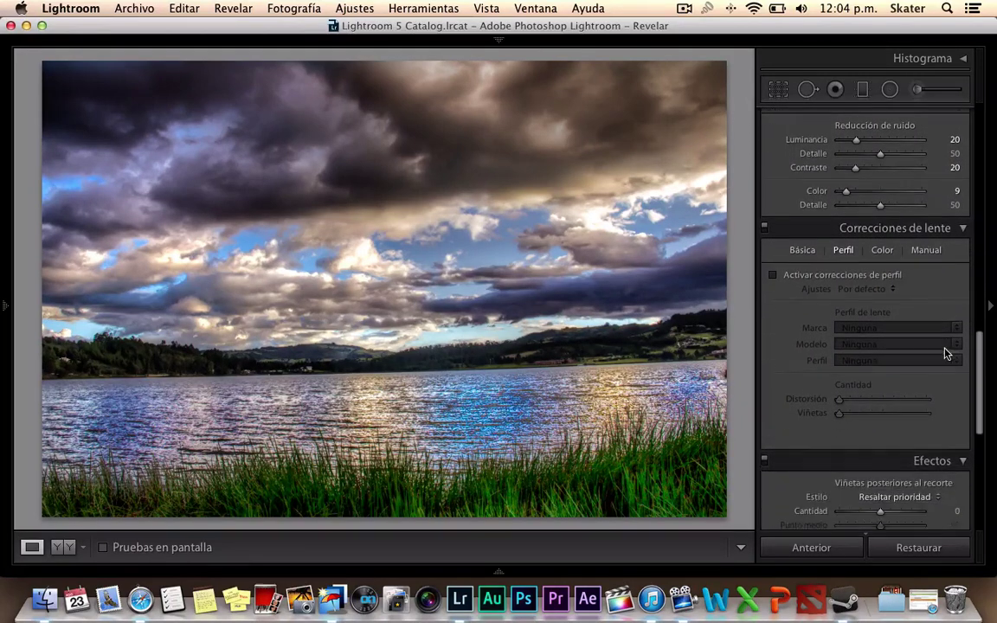
left_click(793, 279)
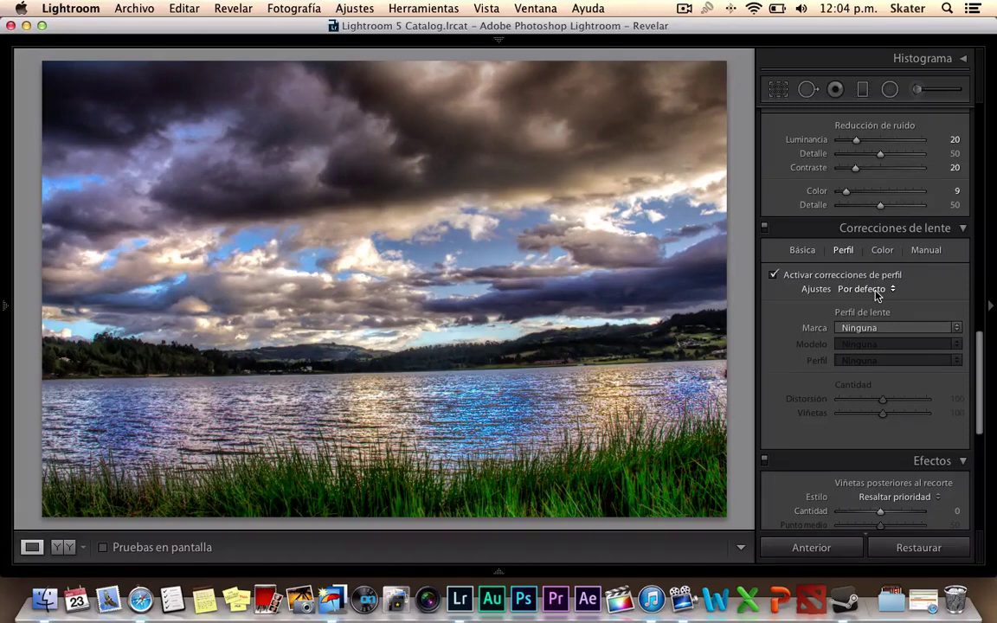
- Set the lens profile to Canon, model Canon EF-S 18-55mm f/3.5-5.6 IS, keeping the Adobe profile
left_click(876, 292)
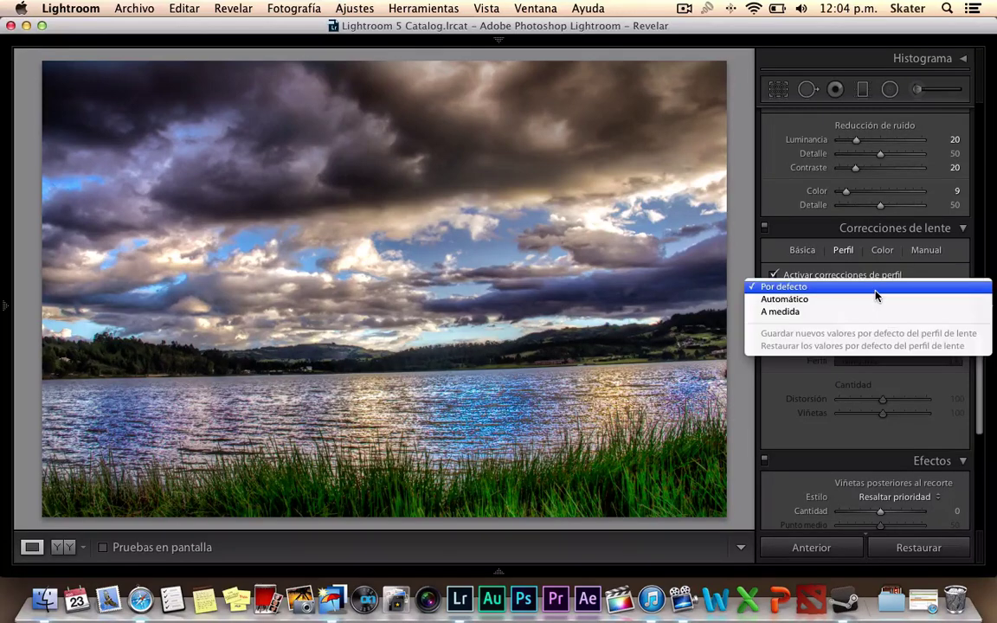
left_click(905, 301)
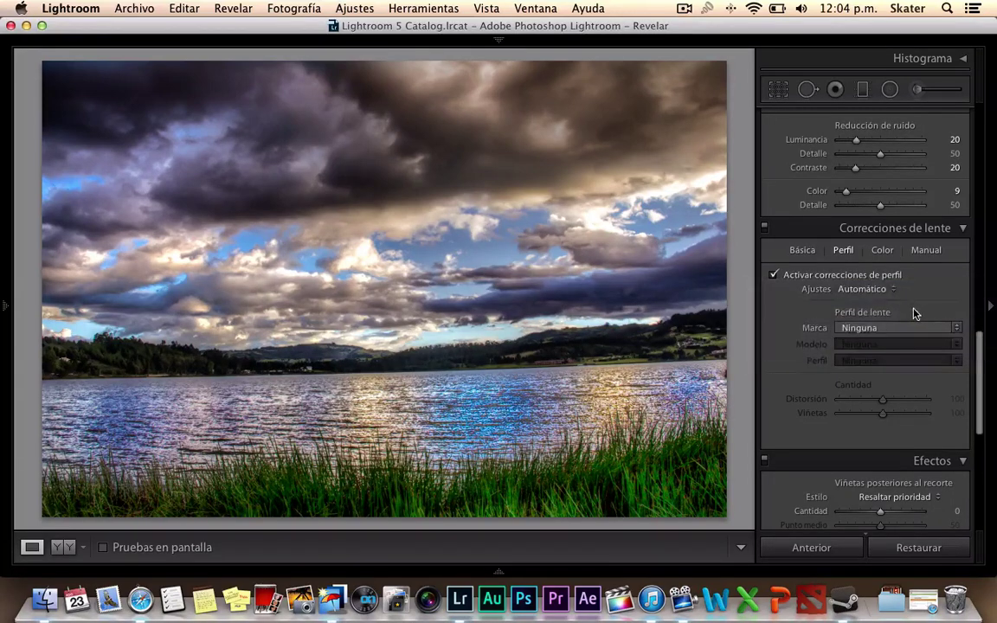
left_click(883, 289)
left_click(870, 275)
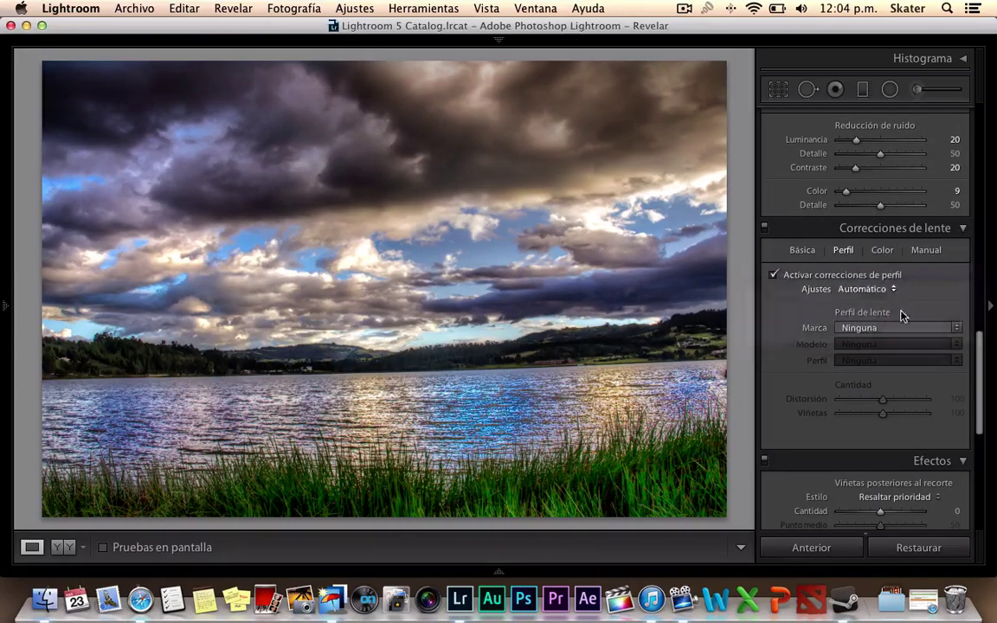
left_click(874, 327)
left_click(871, 360)
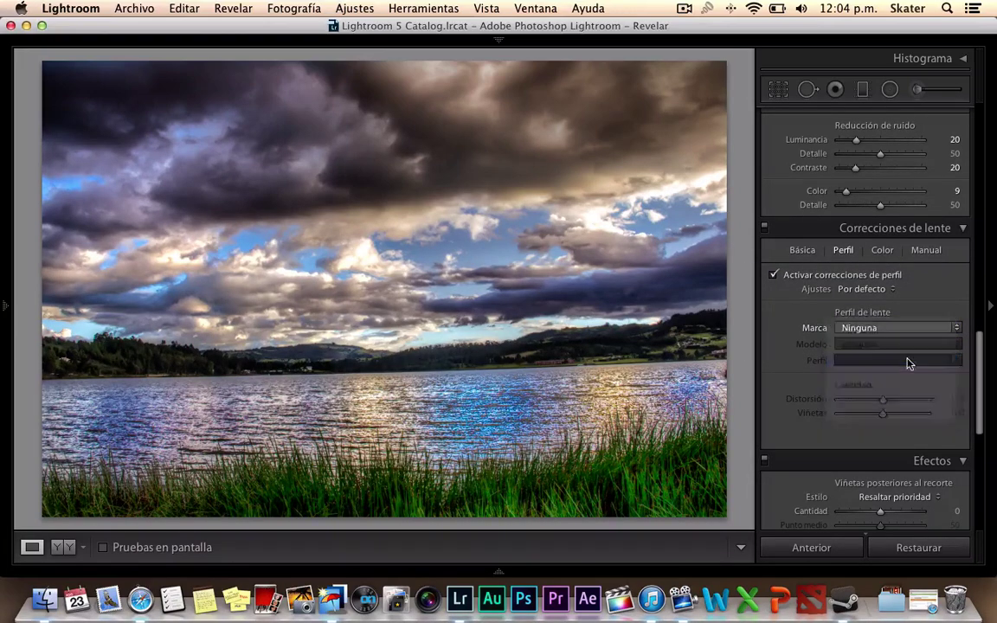
left_click(855, 344)
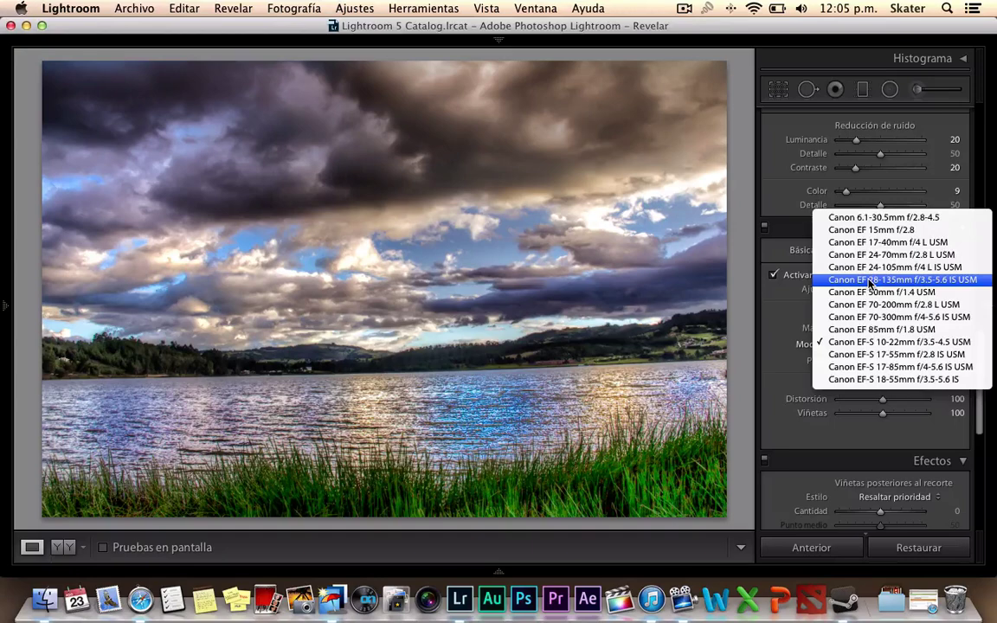
left_click(900, 387)
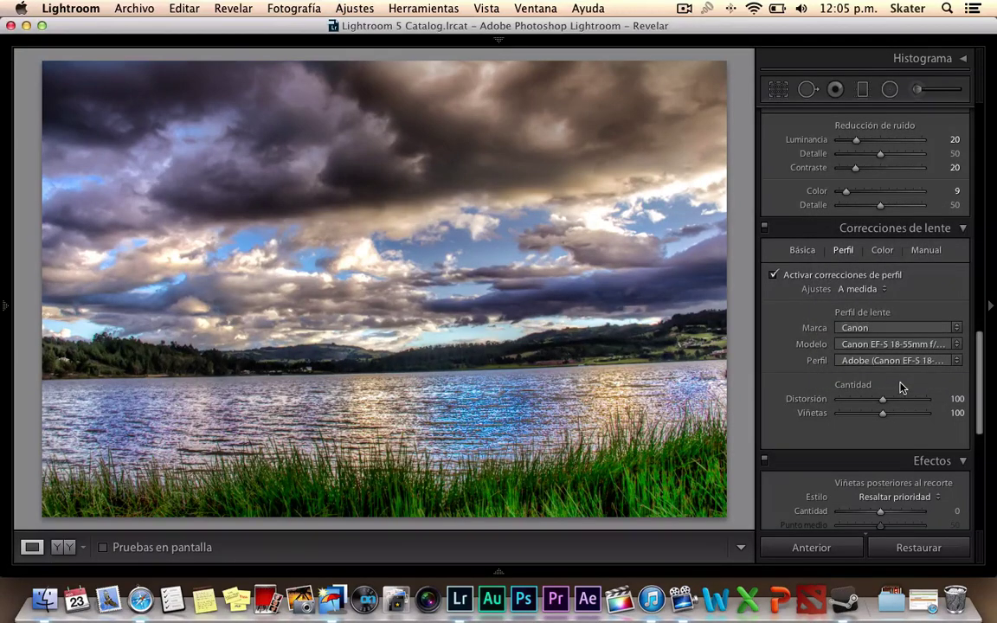
left_click(904, 362)
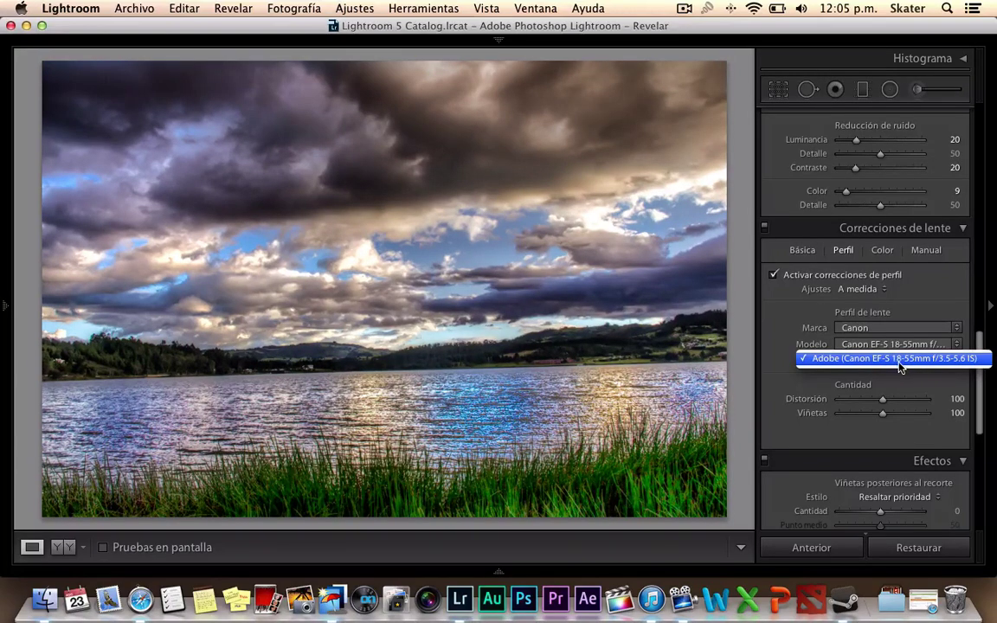
left_click(900, 359)
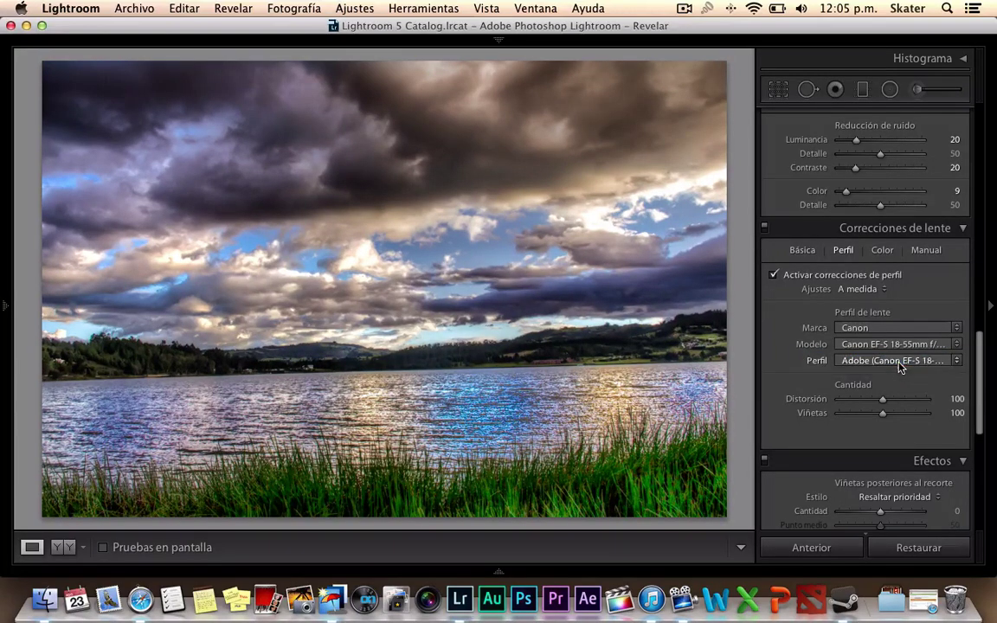
- Toggle profile correction off and on twice to compare, leaving it enabled
left_click(774, 275)
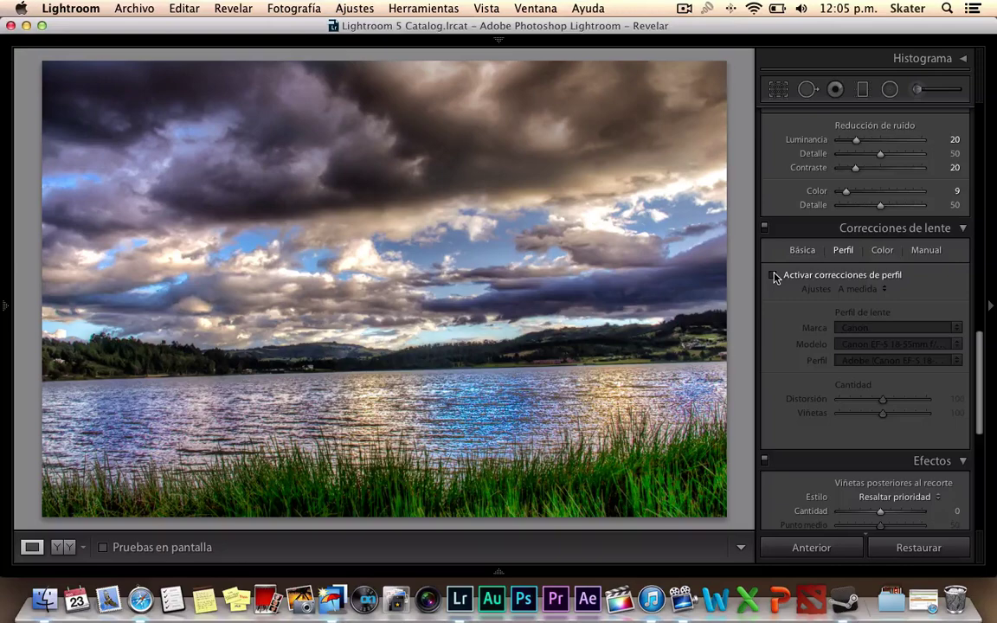
left_click(775, 275)
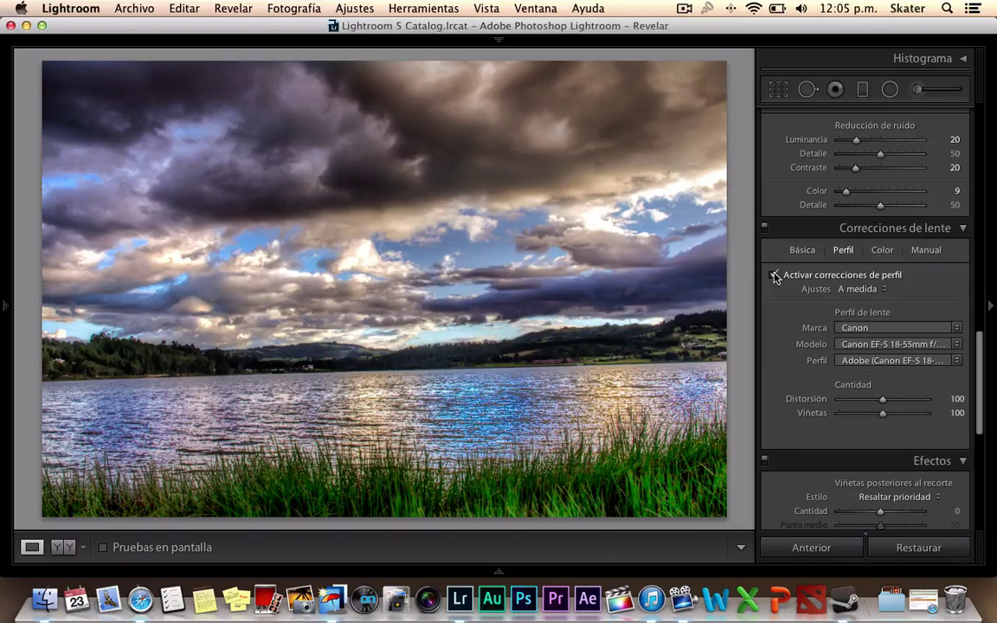
left_click(774, 275)
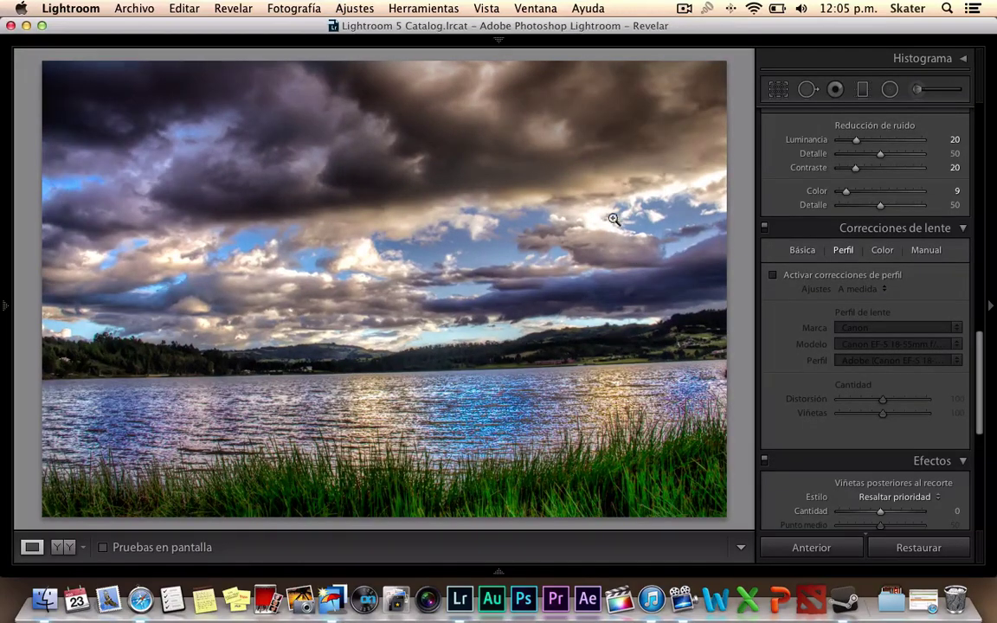
left_click(782, 276)
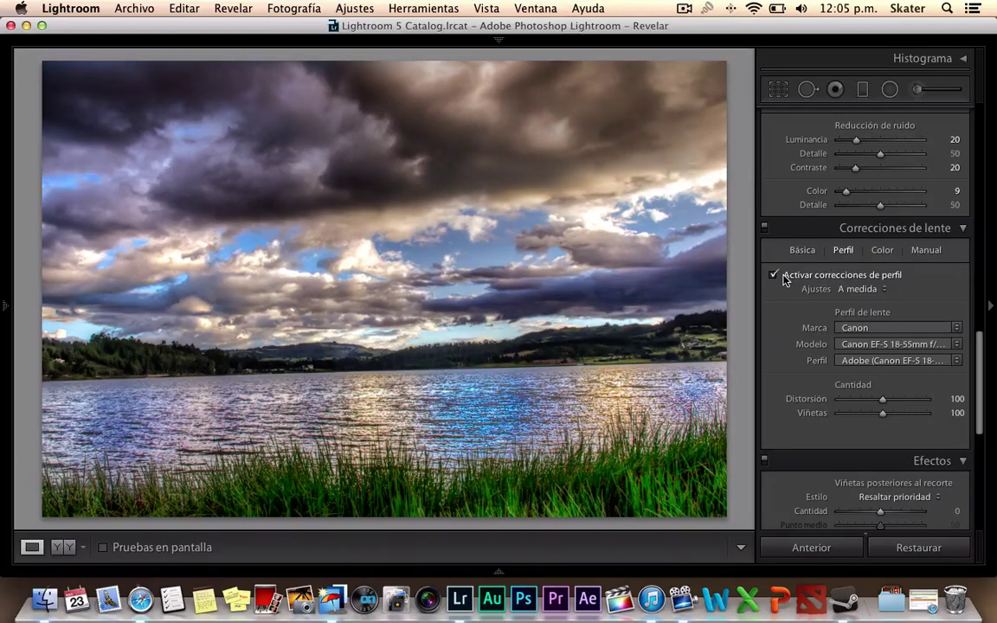
- Open the last, unedited lake photo from the filmstrip and enable its lens profile correction
left_click(498, 571)
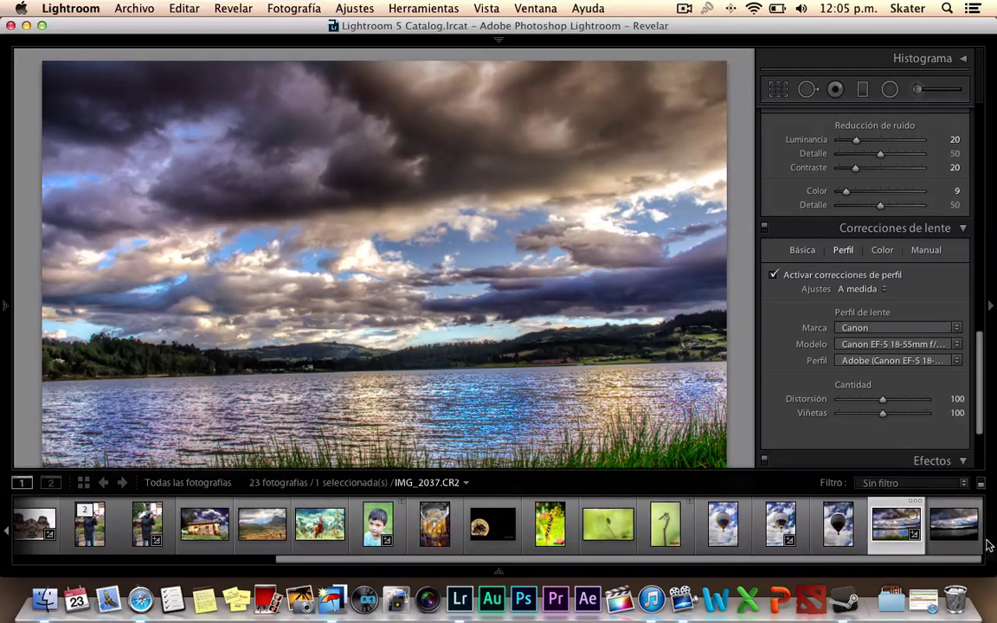
left_click(963, 538)
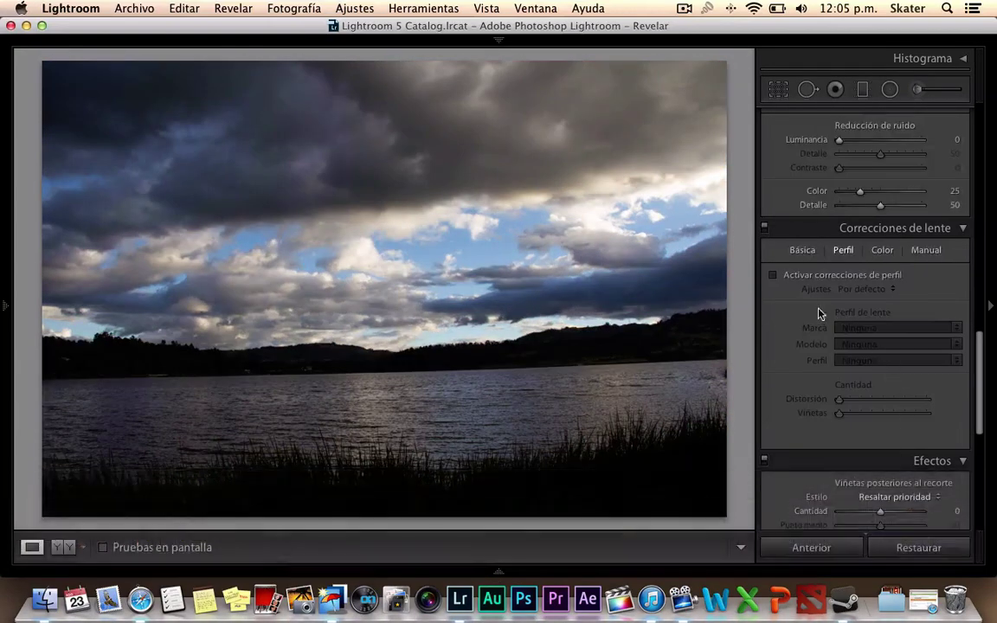
left_click(790, 275)
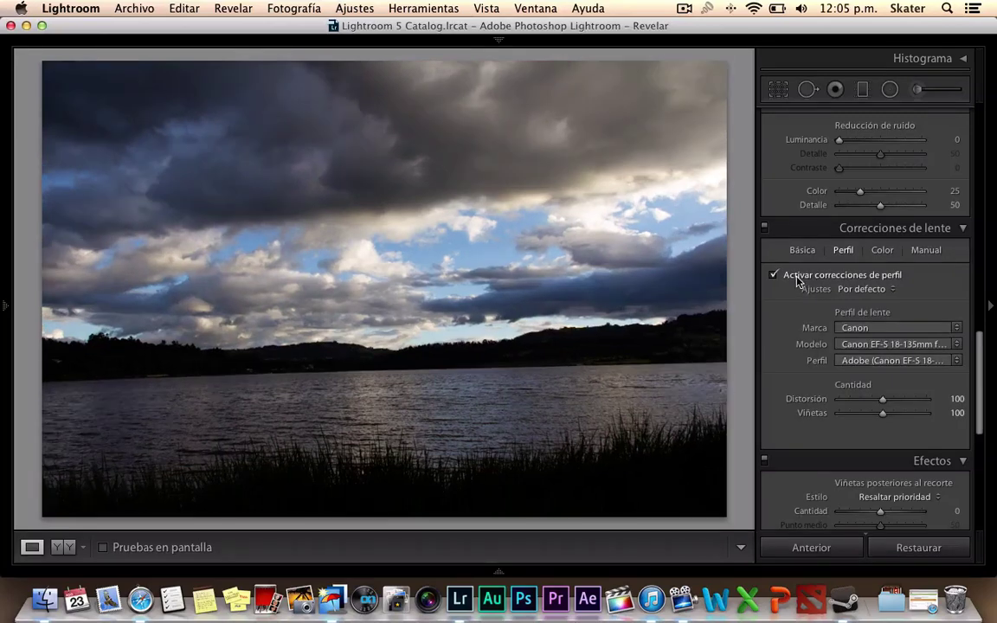
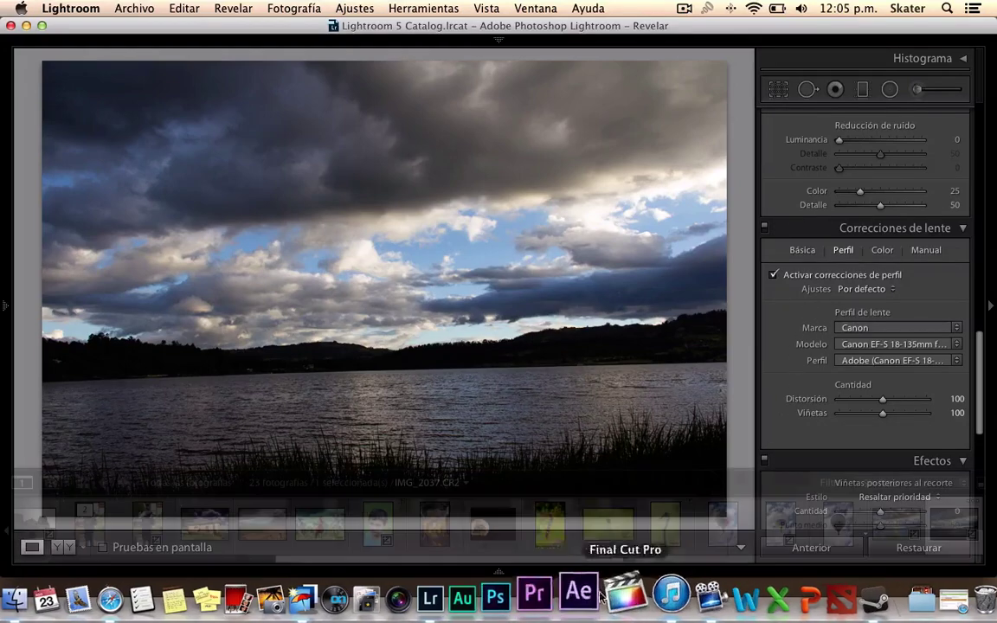
- Show IMG_2037_tonemapped with Canon EF-S 18-55mm lens profile corrections on after toggling them to compare
mouse_move(499, 567)
left_click(896, 526)
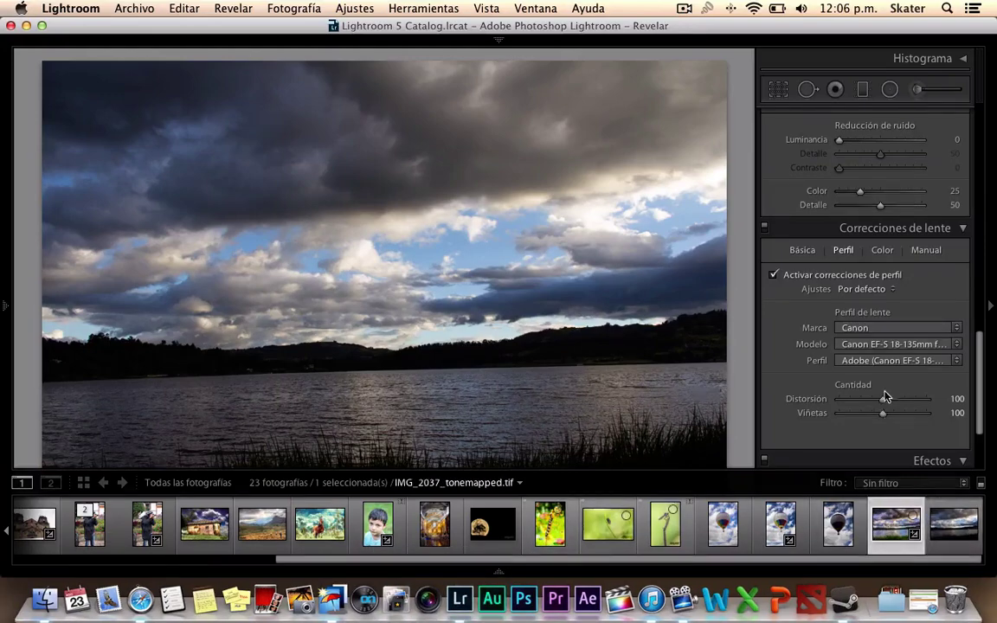
left_click(893, 343)
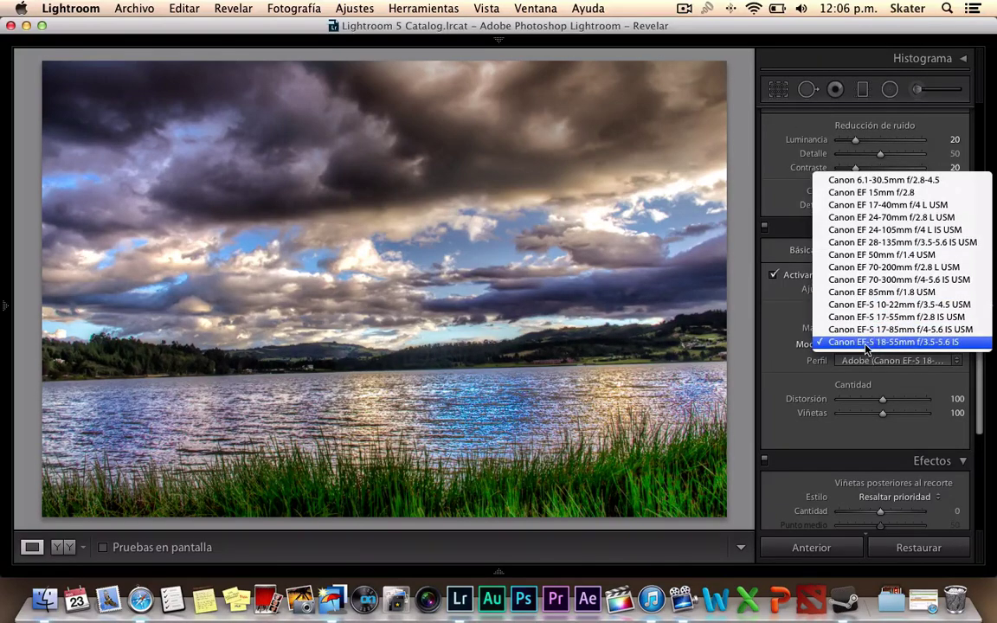
left_click(777, 372)
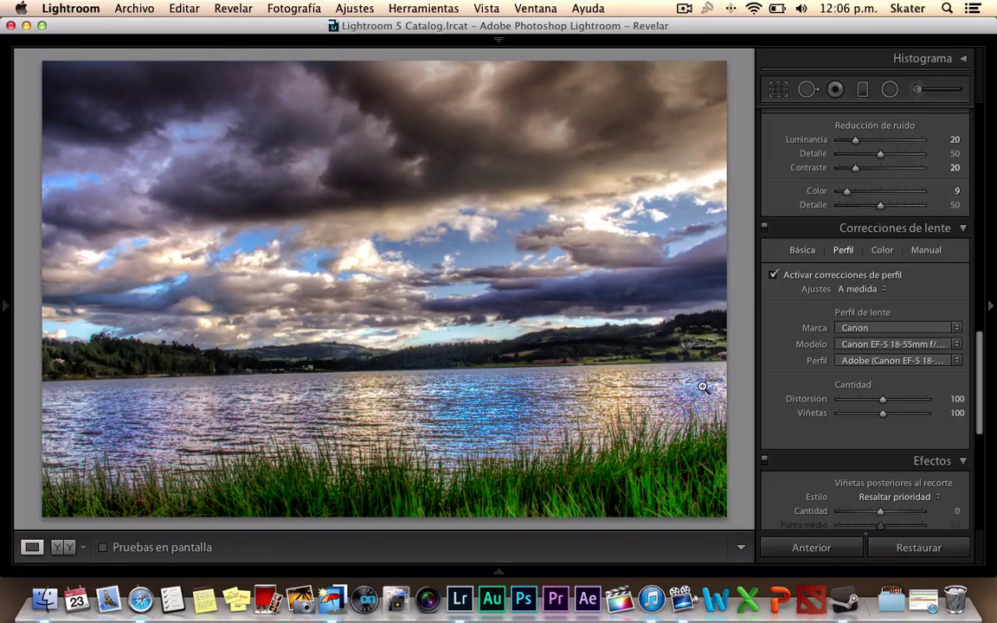
left_click(774, 275)
left_click(773, 275)
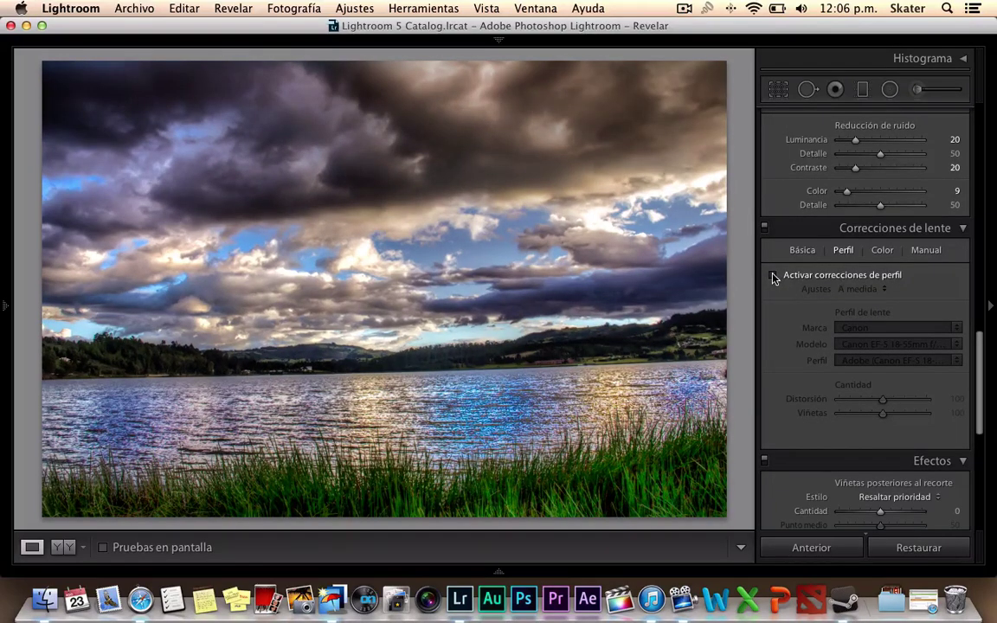
left_click(773, 275)
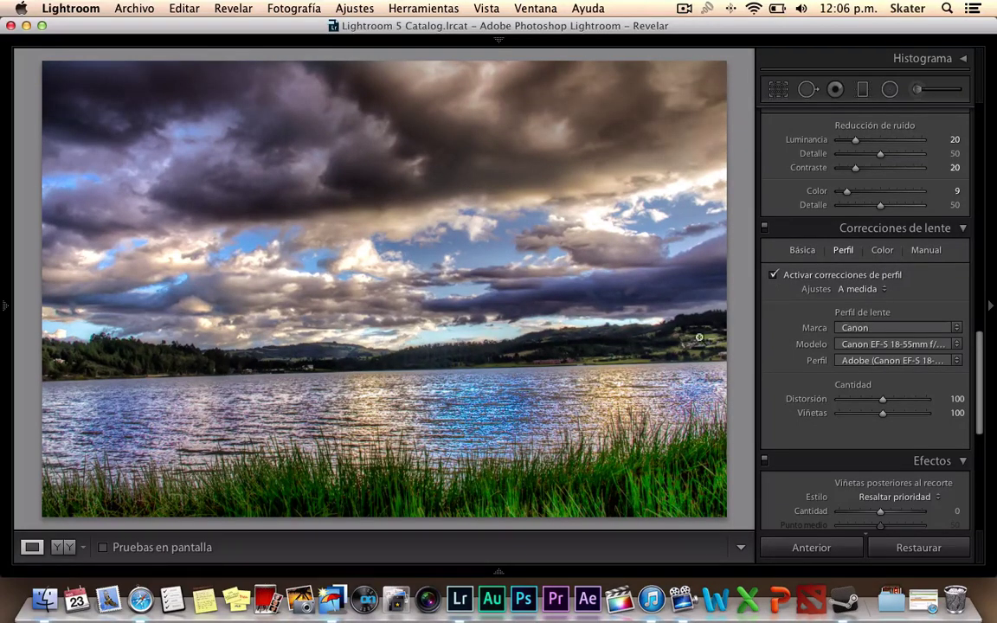
- In Básicos, leave Temperatura at 0 after a test warm-up and set Contraste to +20
scroll(980, 360, "up", 1)
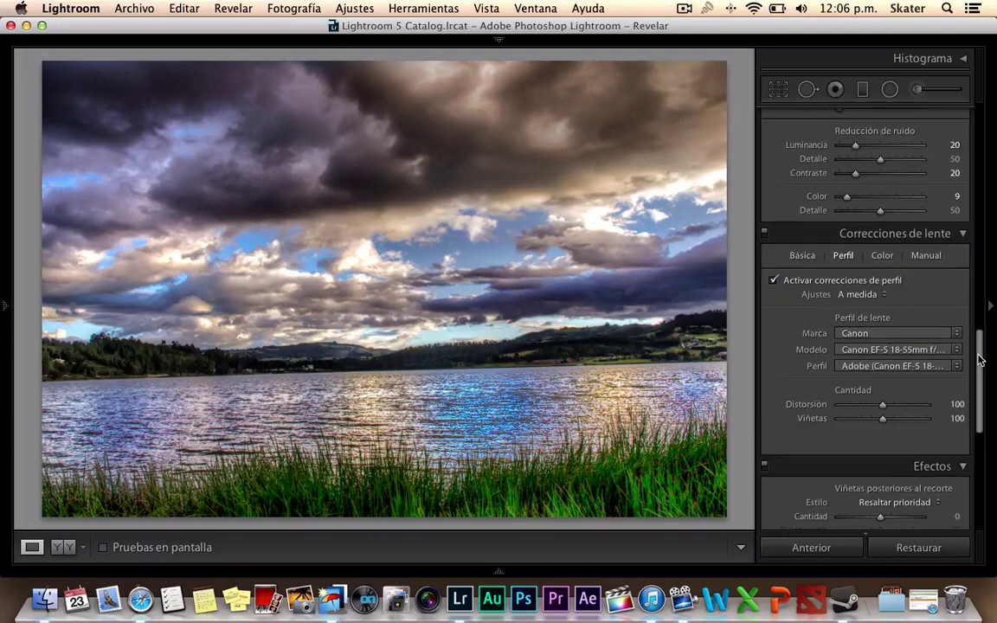
left_click_drag(981, 360, 985, 128)
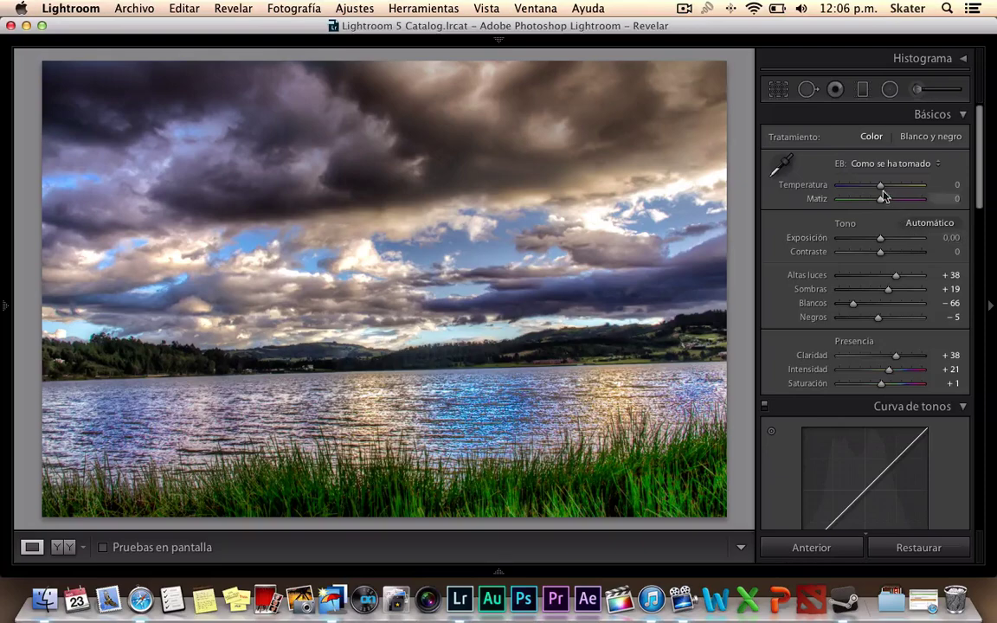
left_click_drag(881, 186, 886, 190)
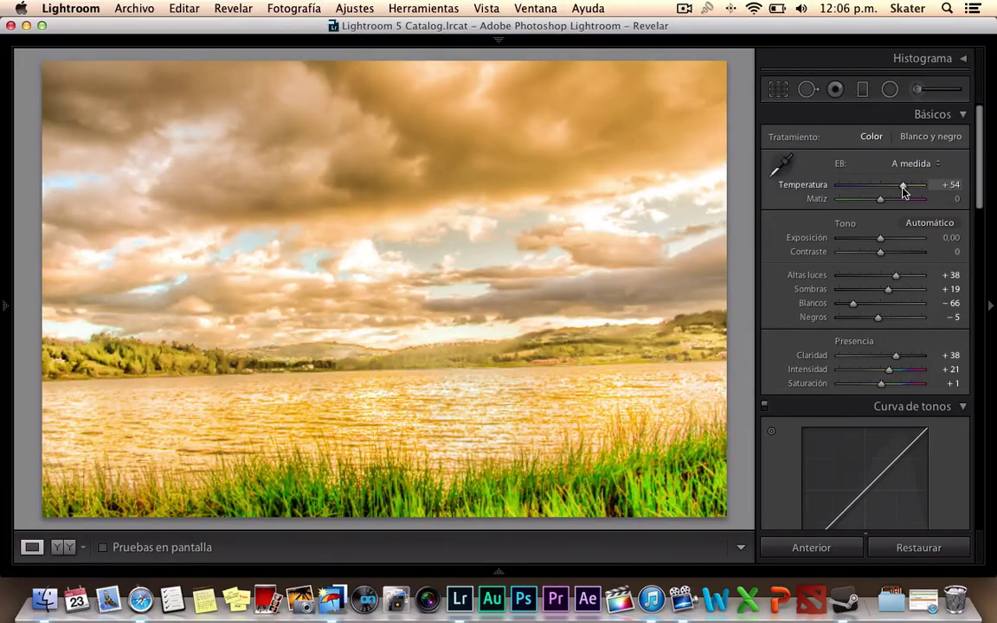
left_click_drag(903, 191, 881, 191)
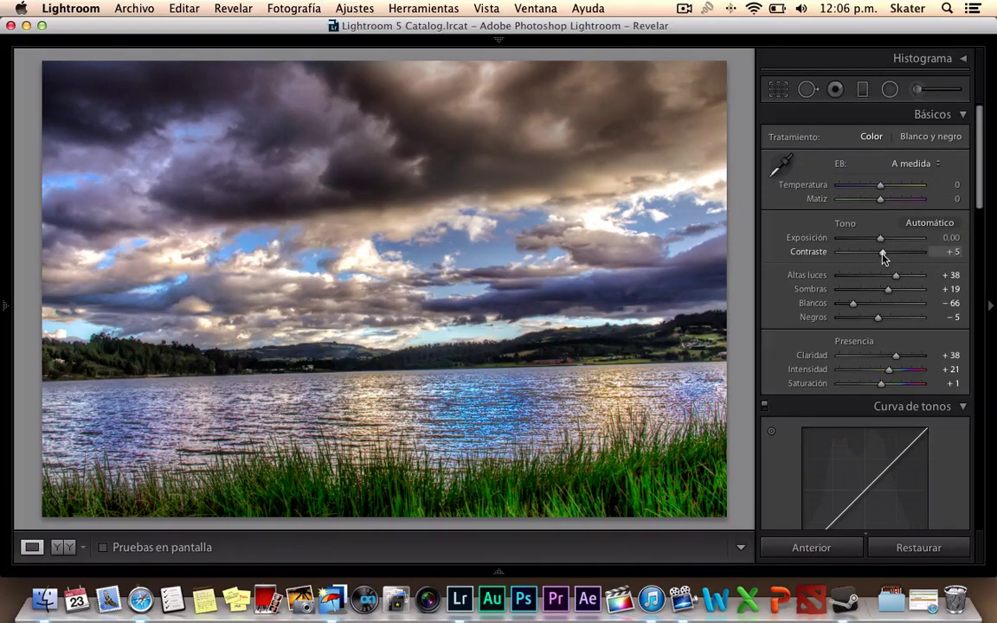
left_click_drag(881, 253, 888, 254)
- Export the lake photo to Disco duro as a 16-bit Adobe RGB TIFF in a Desktop subfolder
left_click(120, 8)
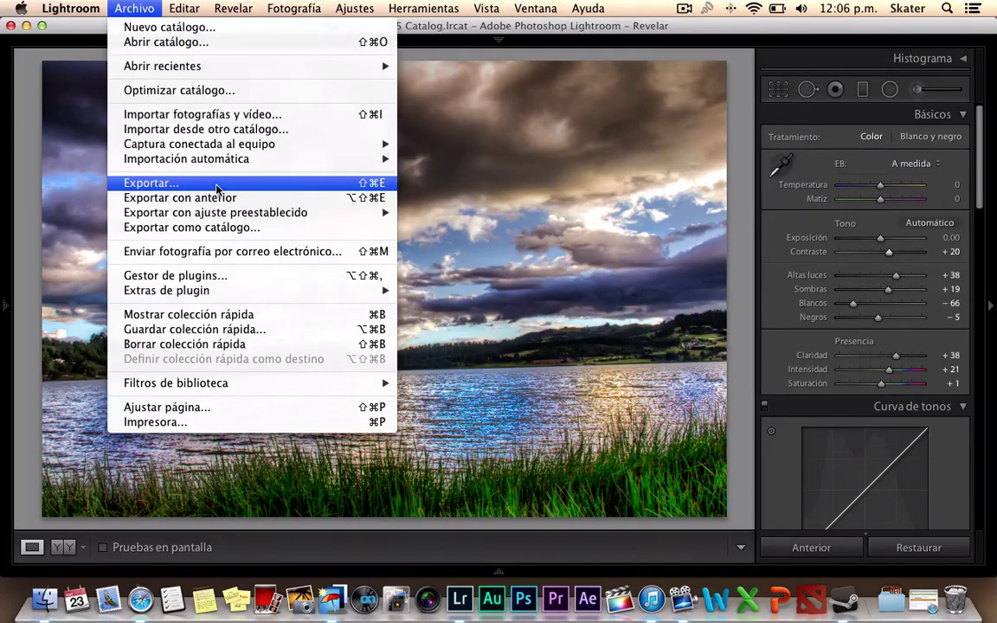
left_click(216, 182)
left_click(358, 91)
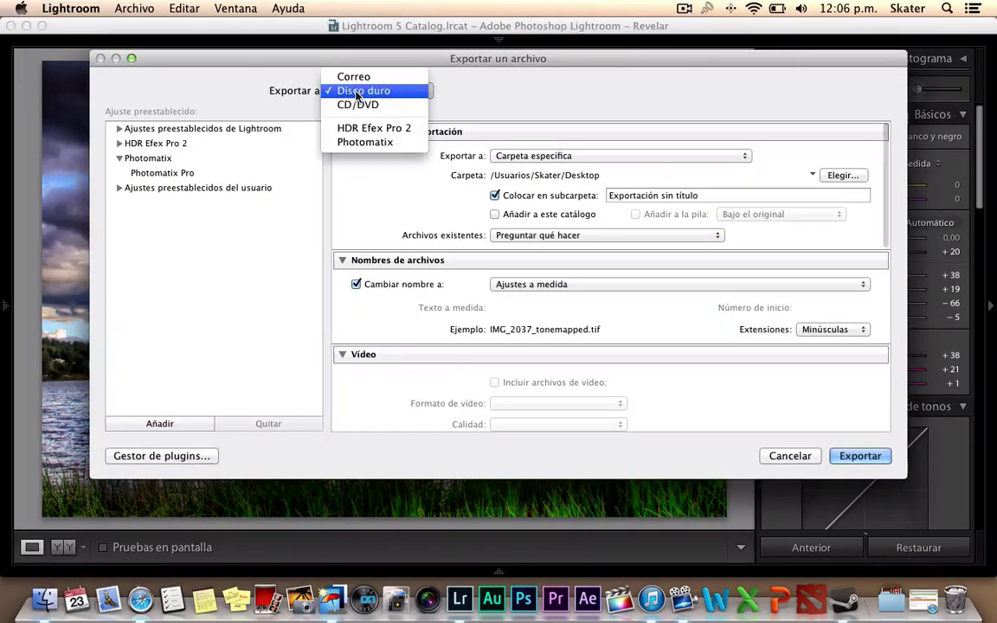
left_click(357, 91)
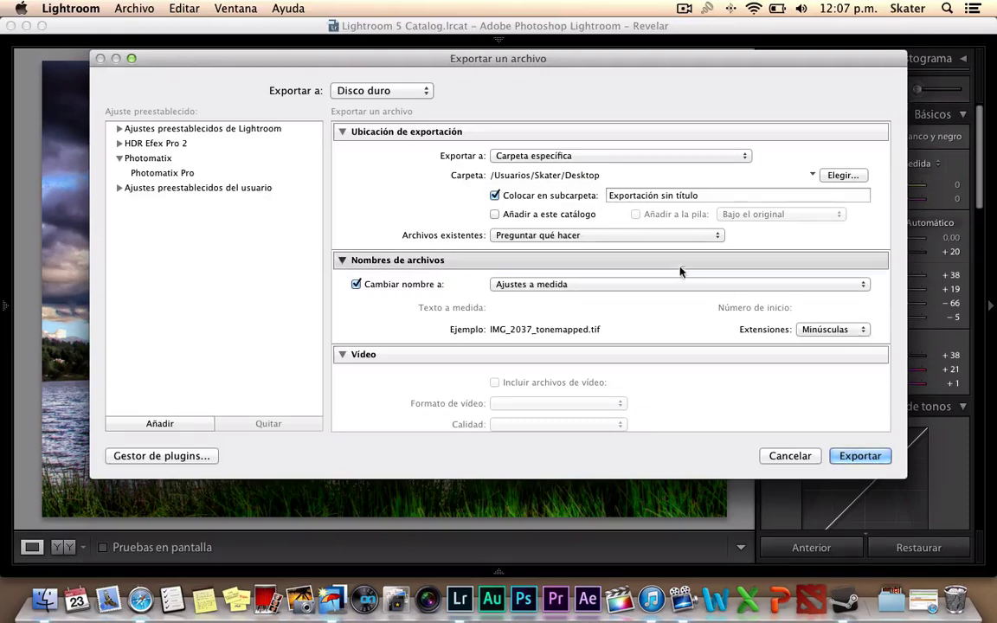
scroll(718, 324, "down", 1)
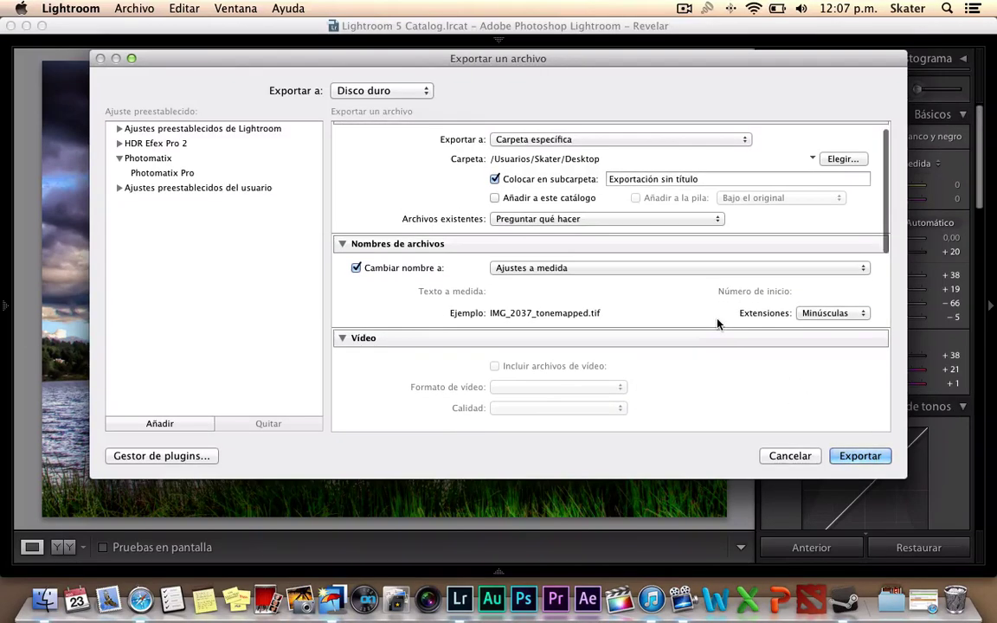
scroll(717, 324, "down", 5)
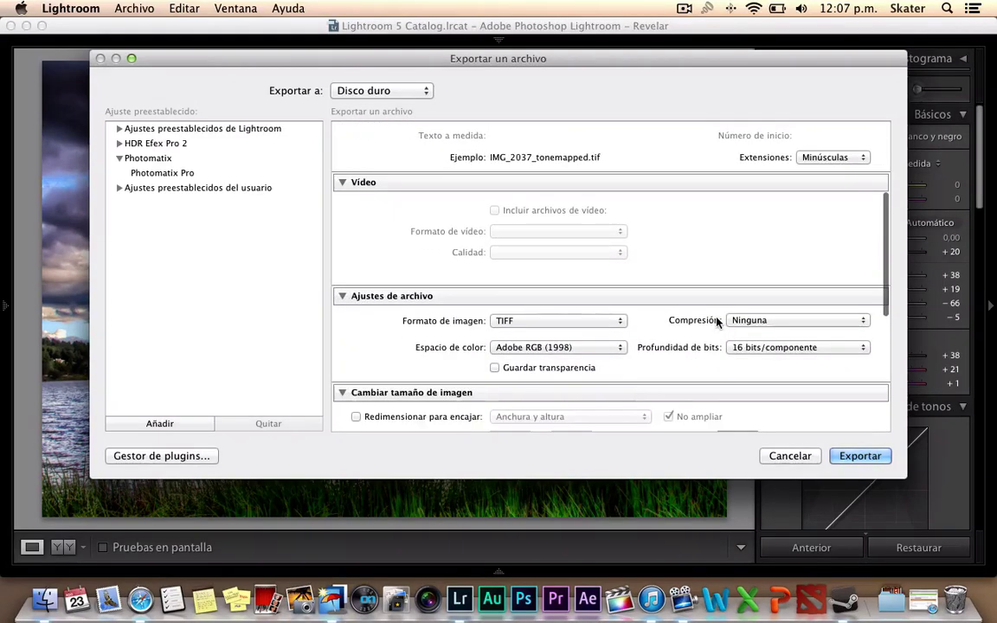
scroll(717, 322, "down", 2)
scroll(718, 322, "down", 2)
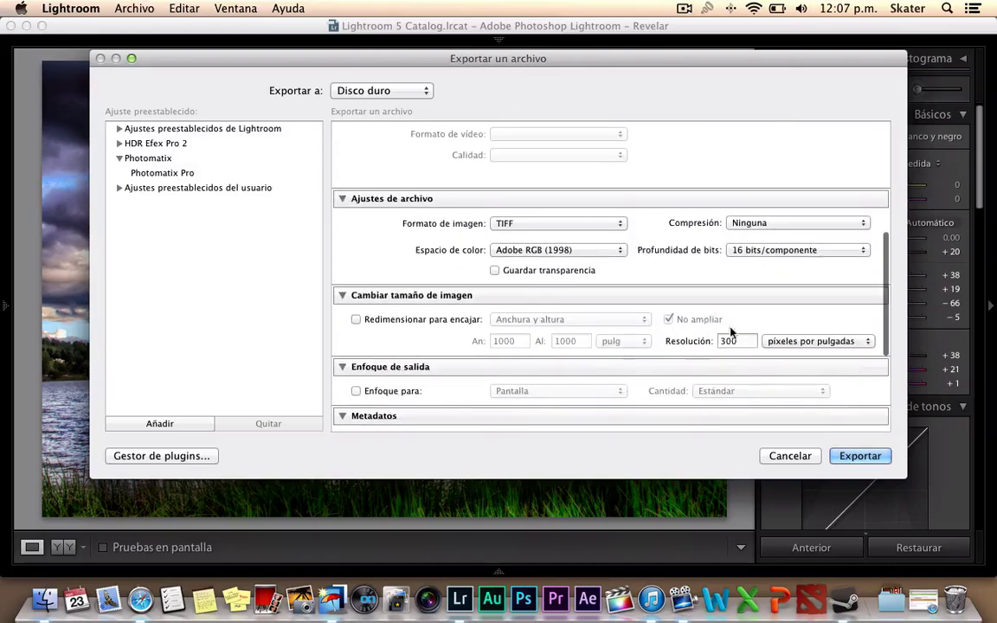
left_click(860, 456)
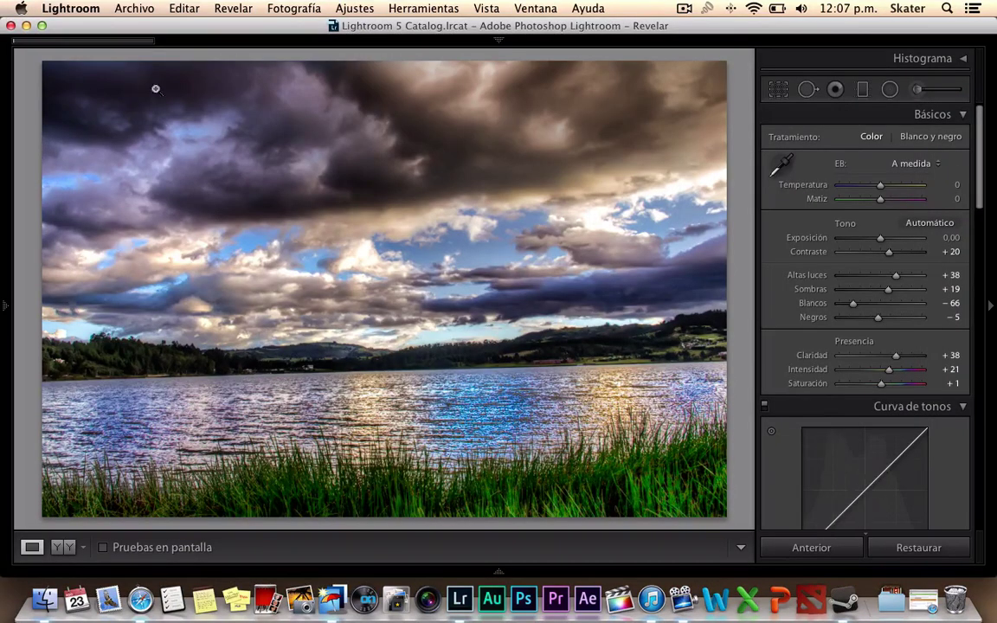
- Minimize Lightroom, move the new export folder beside the desktop files, and open it
left_click(26, 26)
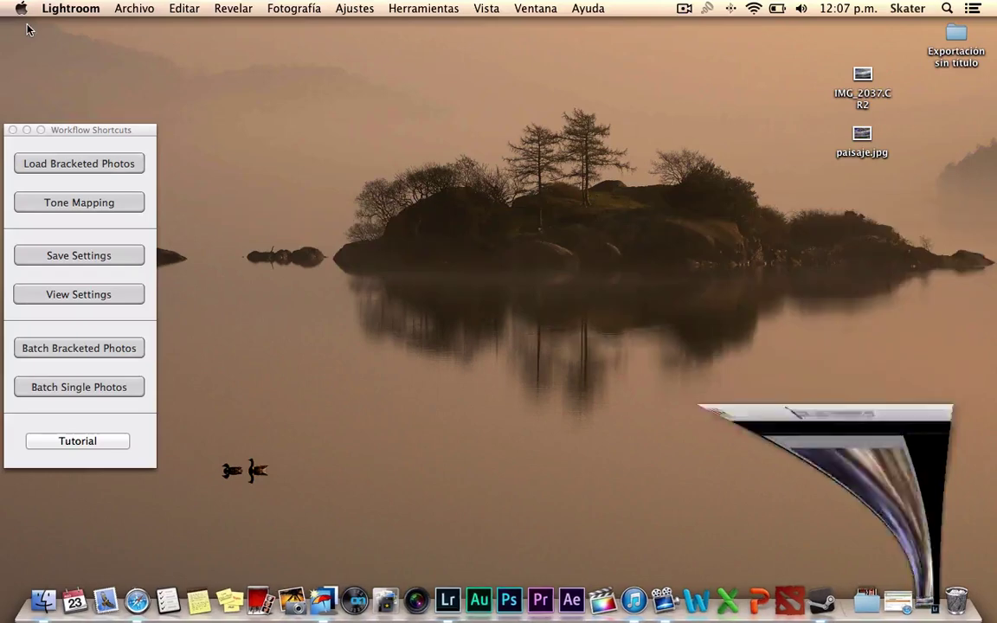
left_click(779, 167)
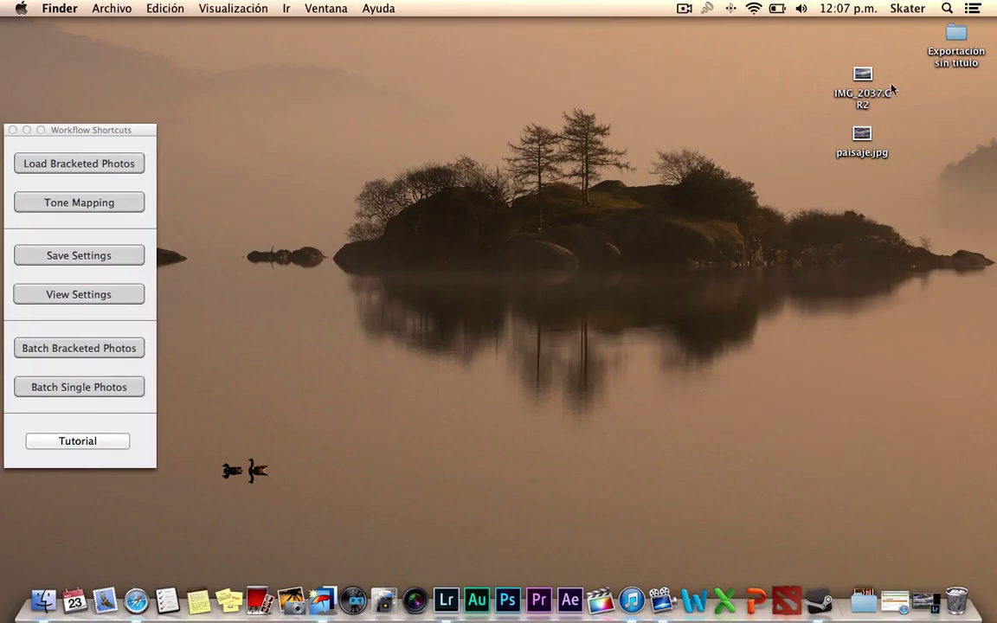
left_click_drag(956, 34, 767, 87)
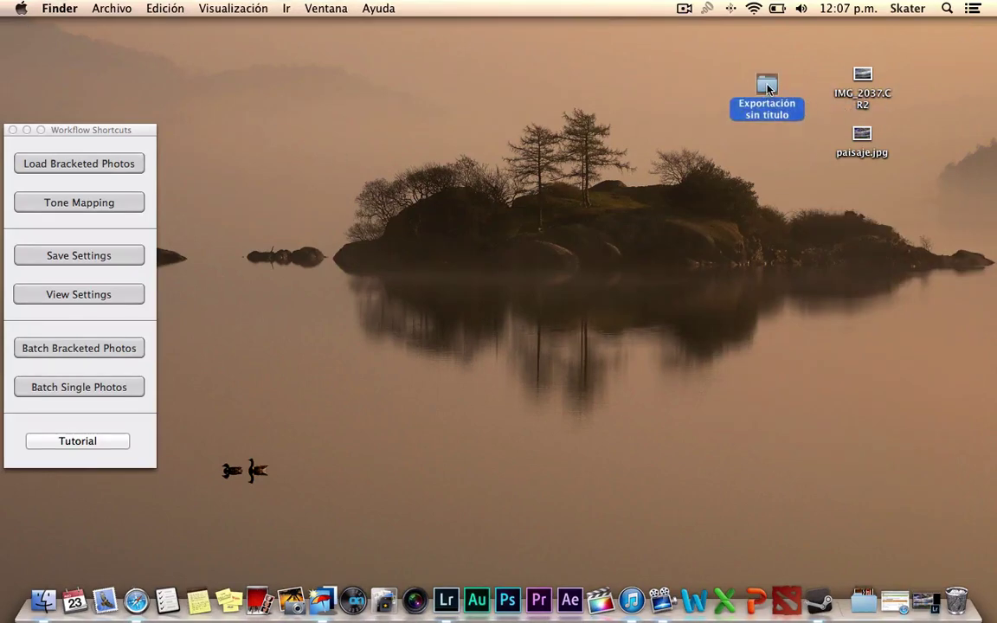
double_click(768, 88)
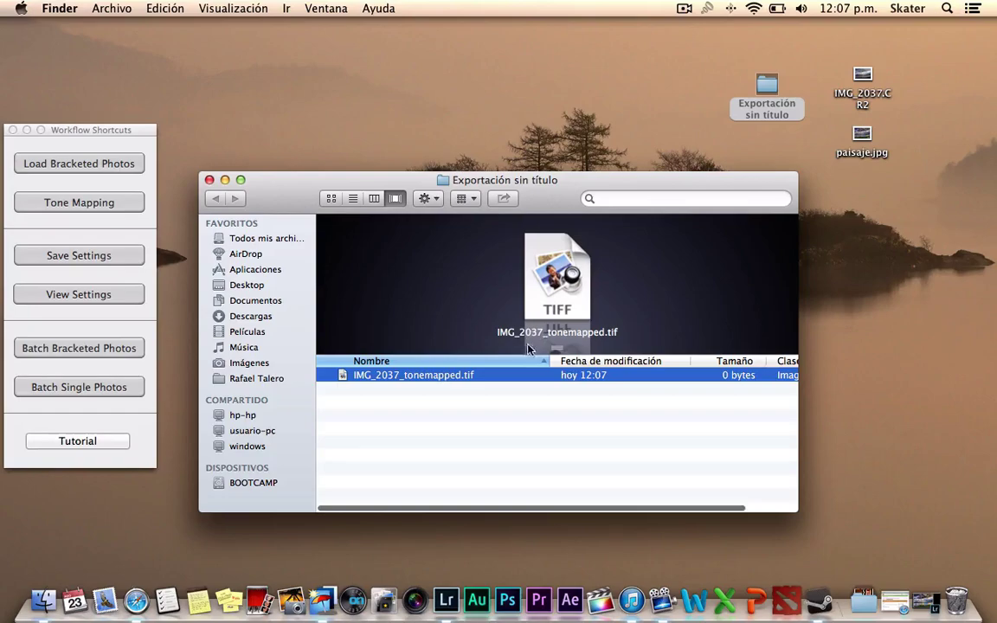
- Confirm IMG_2037_tonemapped.tif is in the folder, close the window, and restore Lightroom
left_click(895, 600)
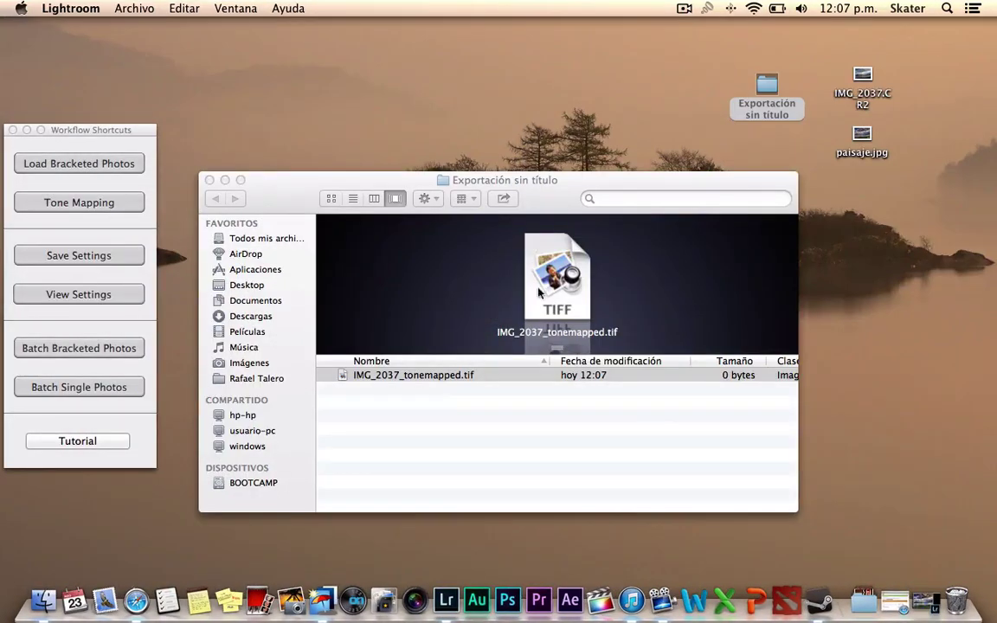
left_click(406, 375)
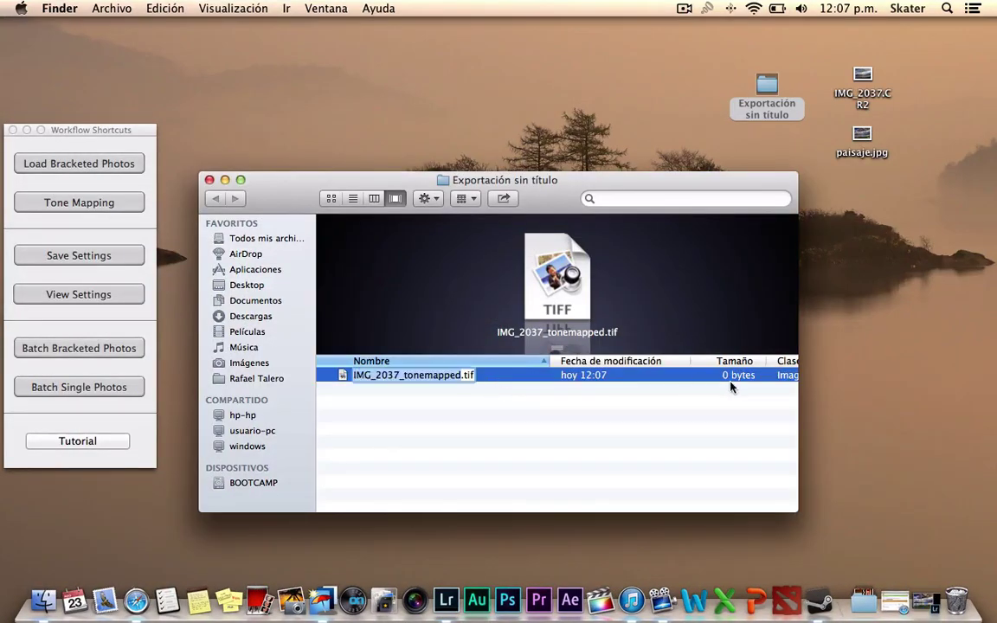
left_click(717, 408)
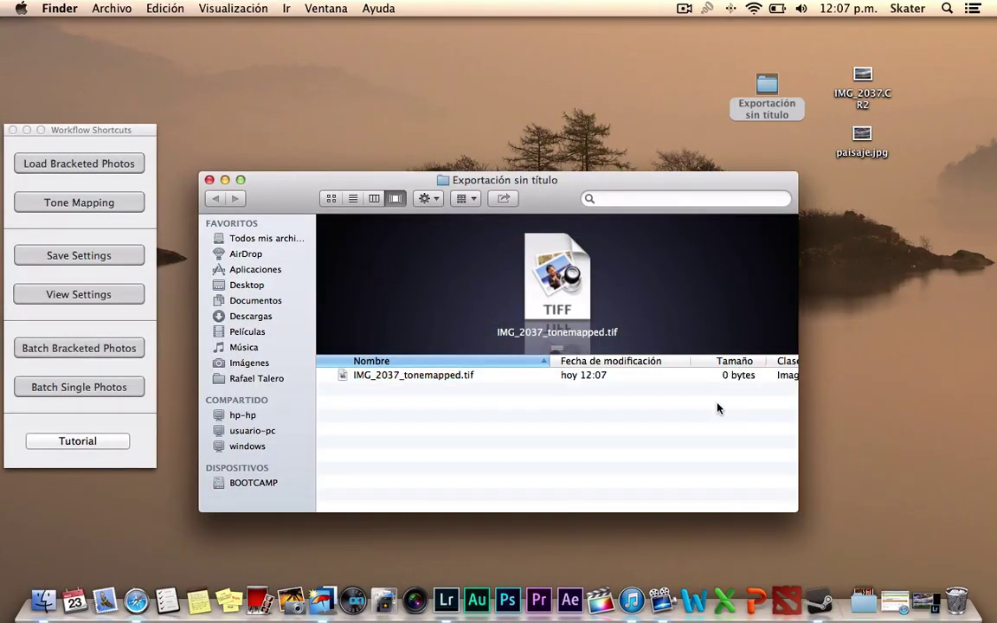
left_click(209, 179)
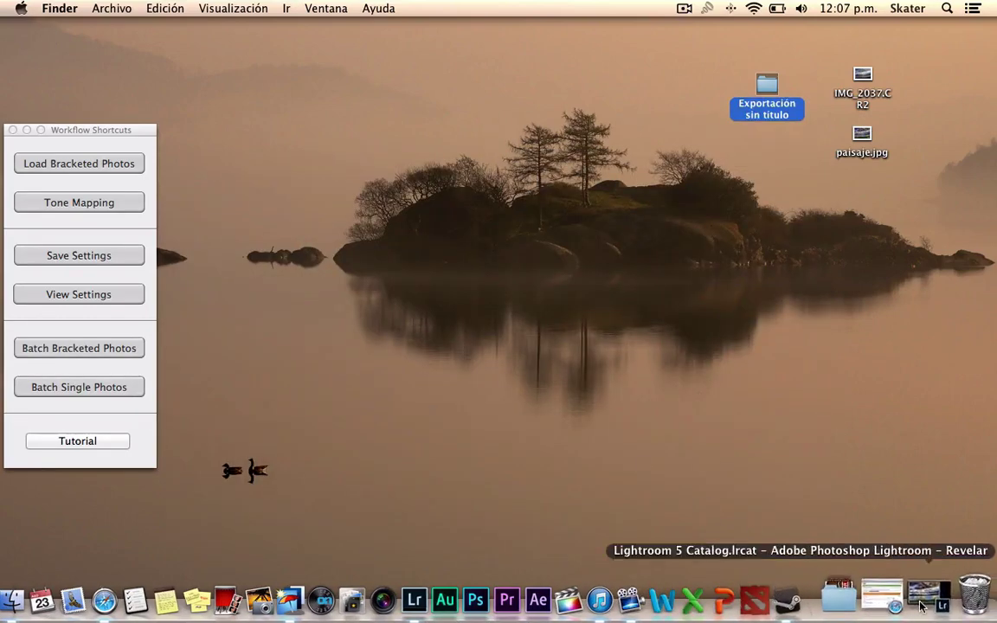
left_click(956, 599)
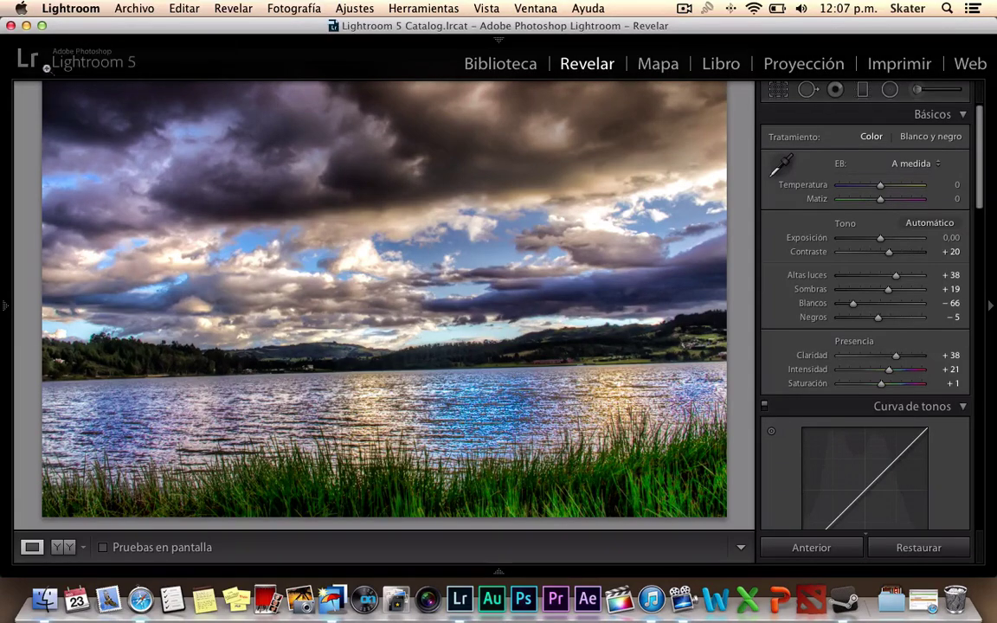
- Quick Look IMG_2037_tonemapped.tif (107,6 MB) in the Exportación sin título folder, then close it
key("super+m")
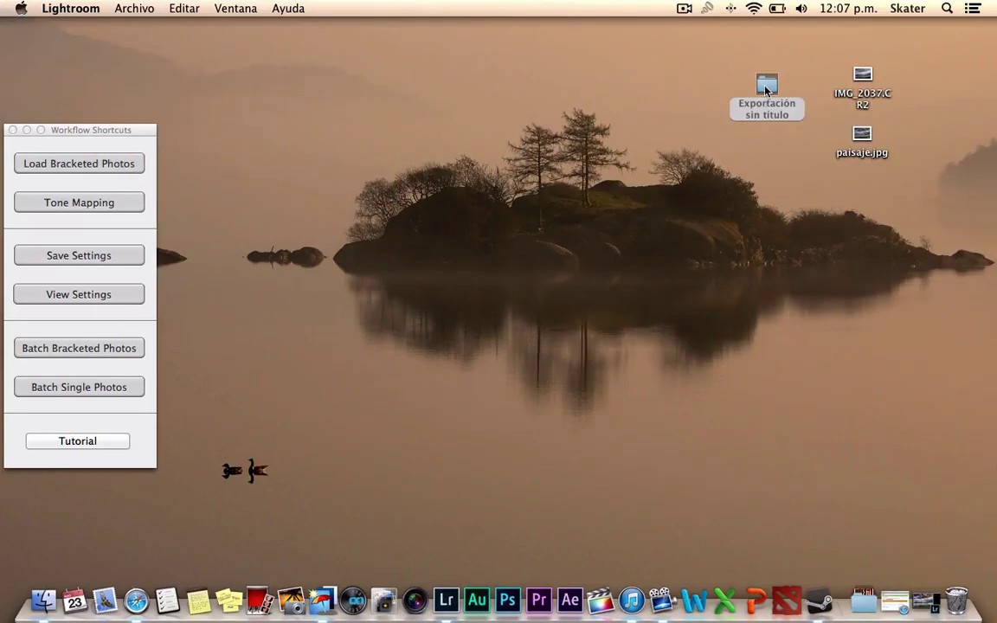
double_click(766, 86)
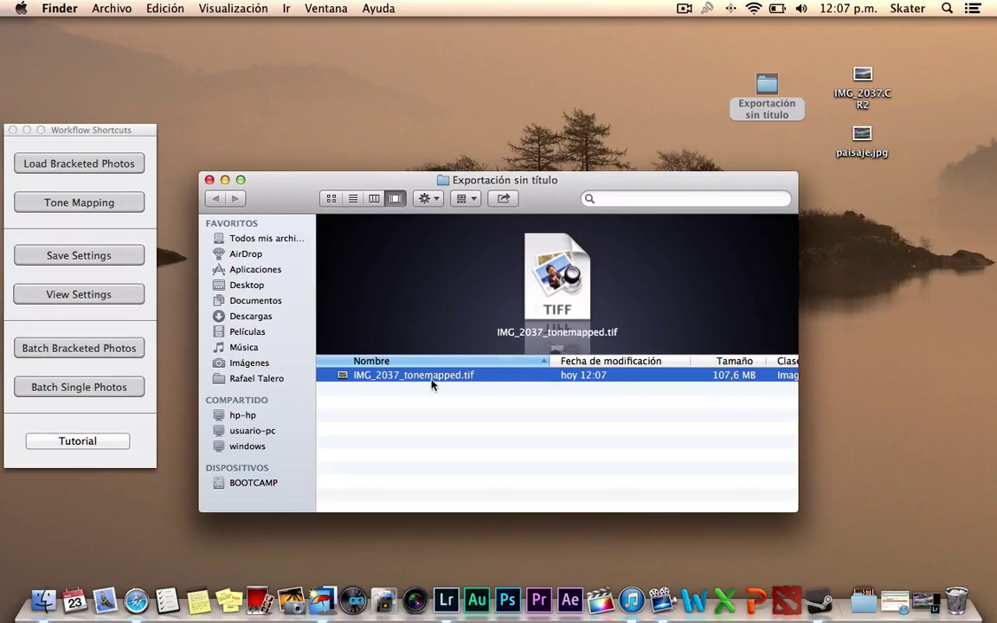
key("space")
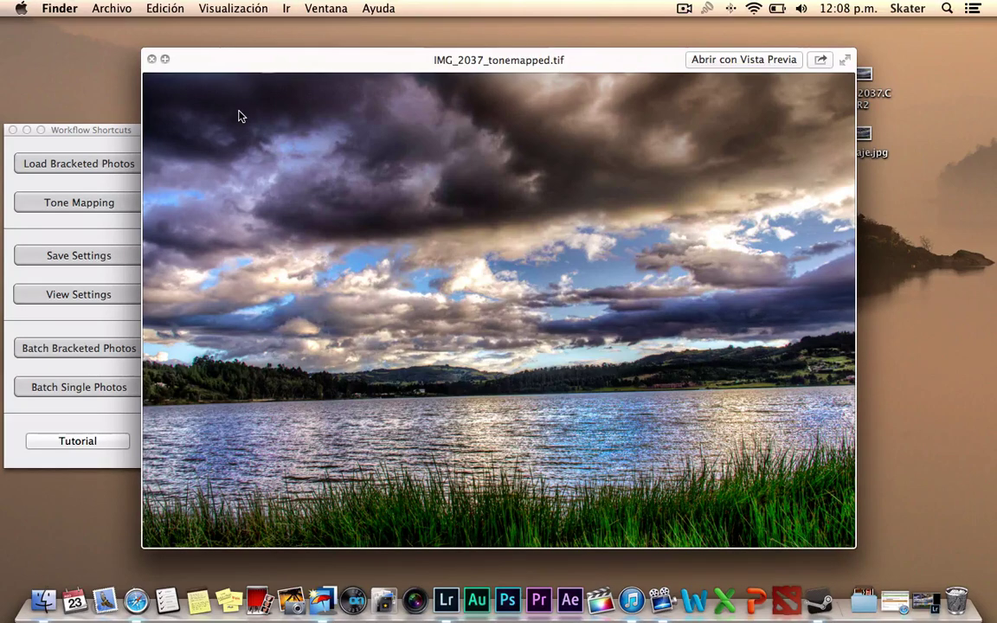
left_click(151, 59)
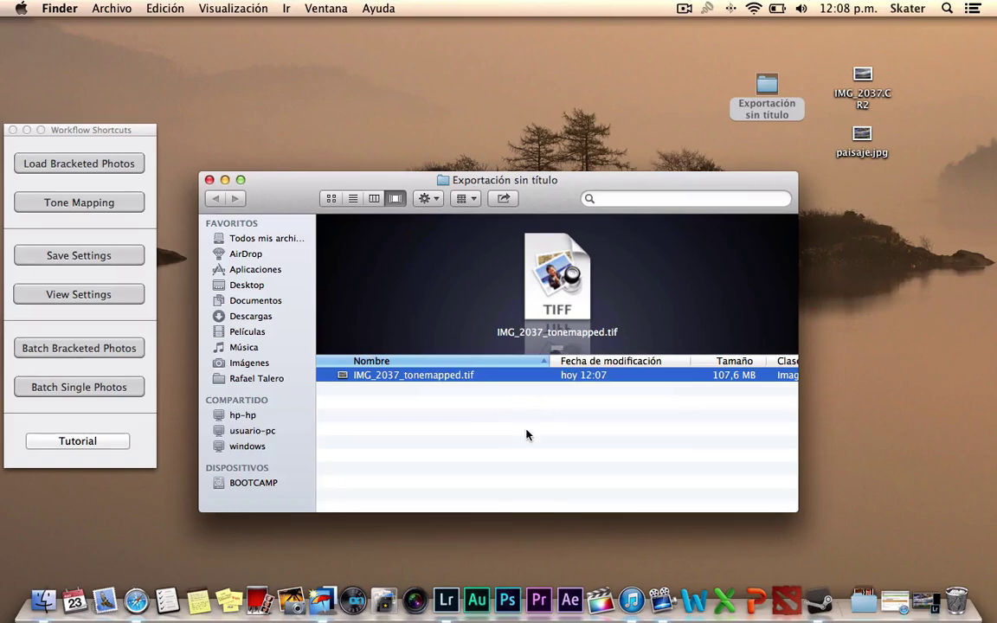
- Launch Photoshop CC, view Obtener información for IMG_2037.CR2, and close the export folder window
left_click(508, 598)
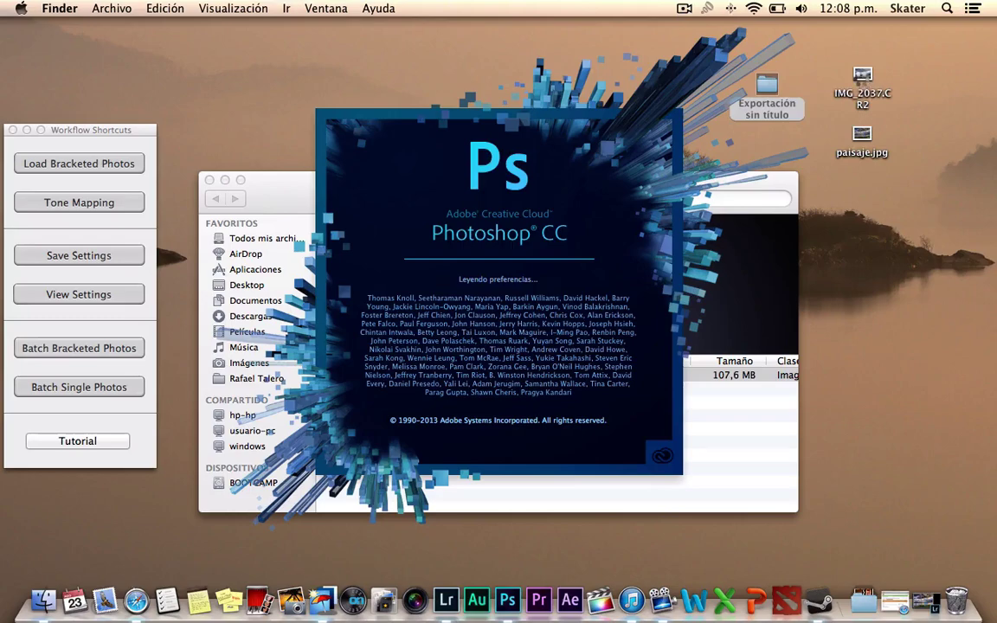
left_click(862, 78)
right_click(861, 78)
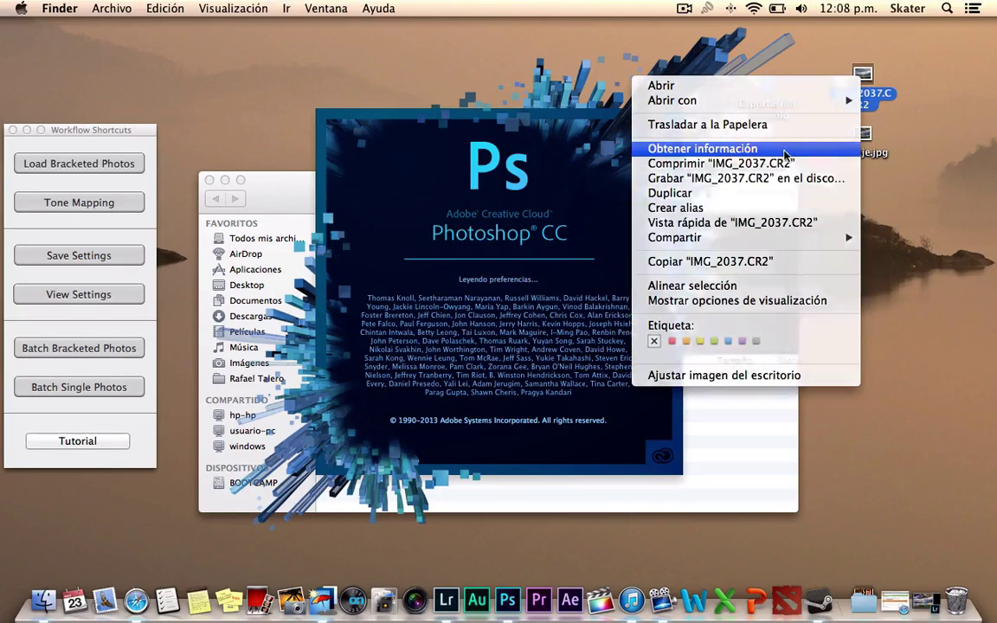
left_click(785, 154)
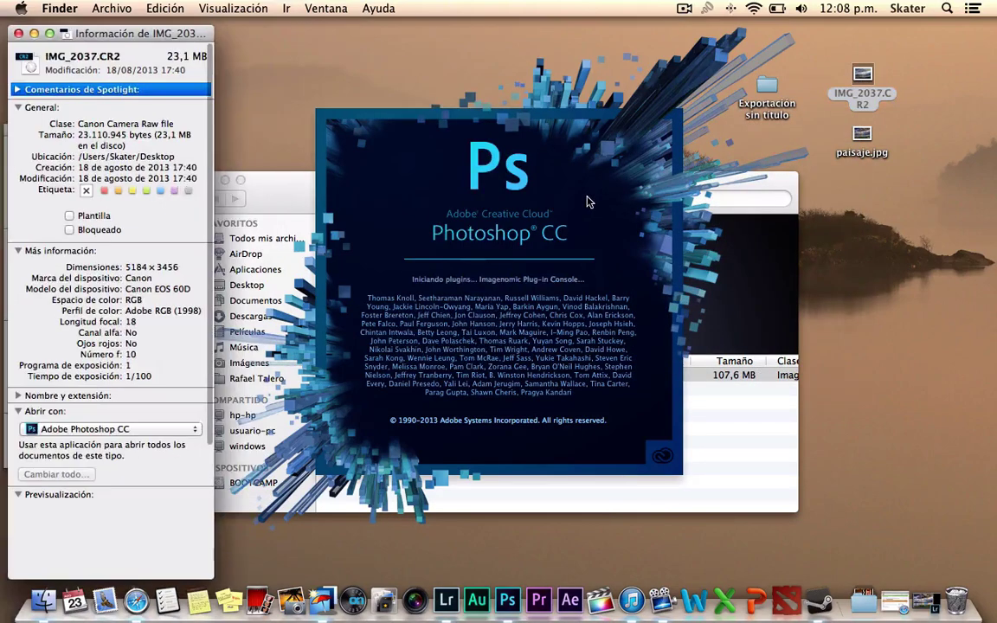
left_click(19, 33)
left_click(310, 262)
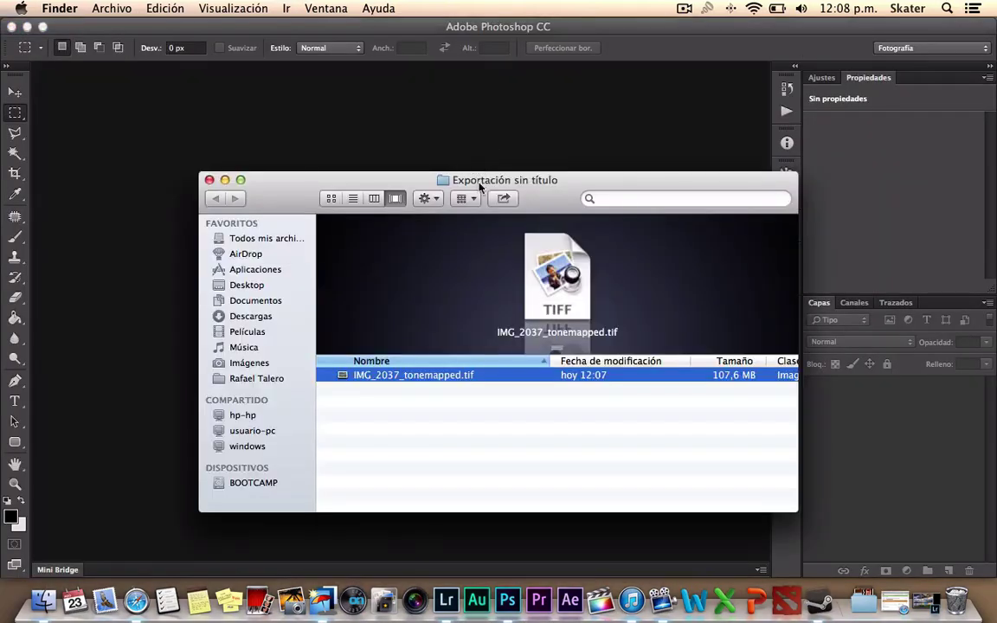
key("super+w")
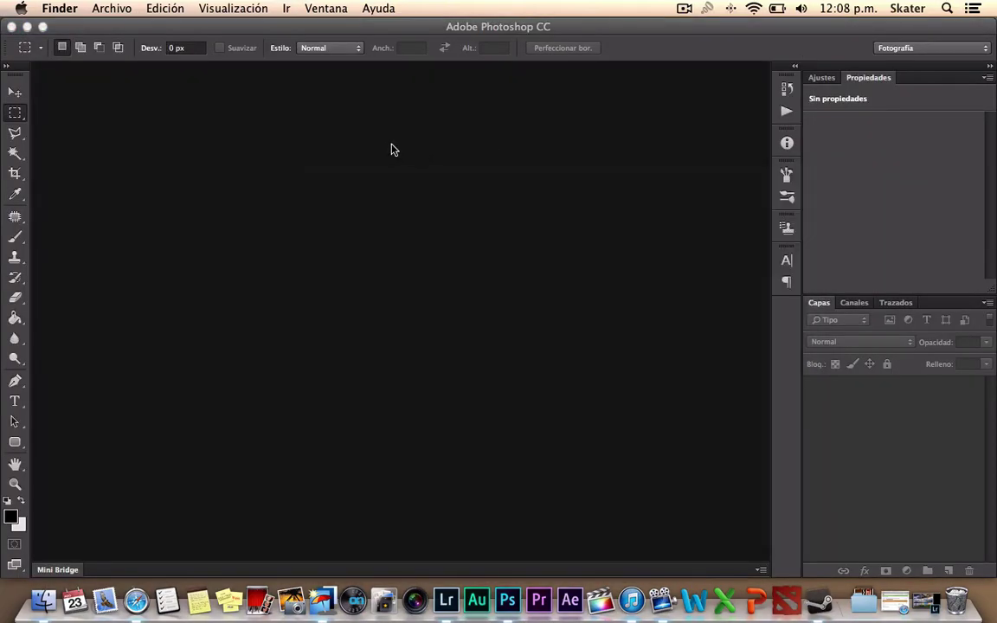
- Open Exportación sin título/IMG_2037_tonemapped.tif in Photoshop as a 16-bit RGB document
left_click(336, 151)
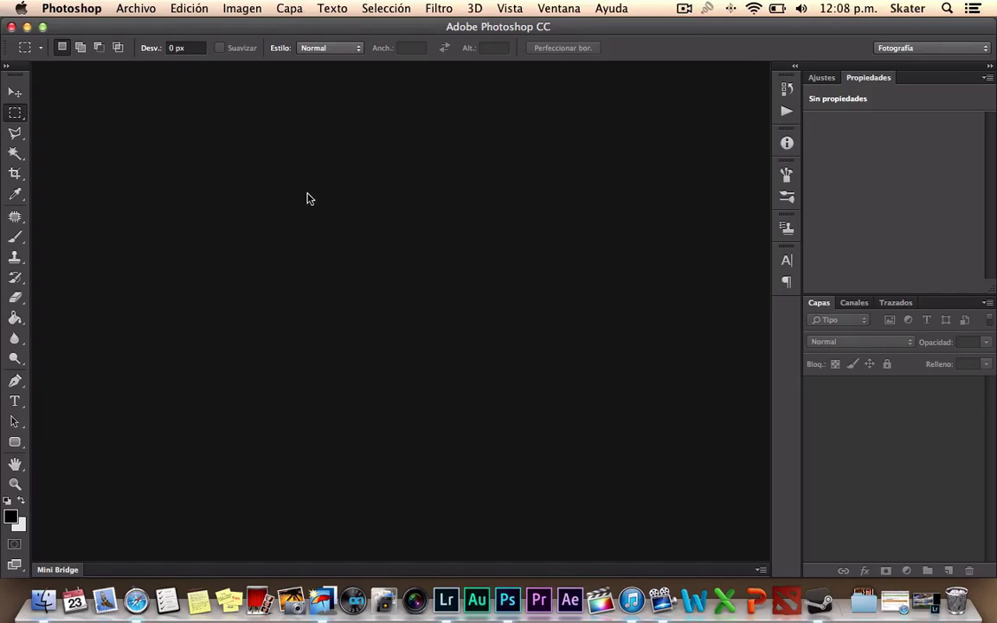
left_click(71, 8)
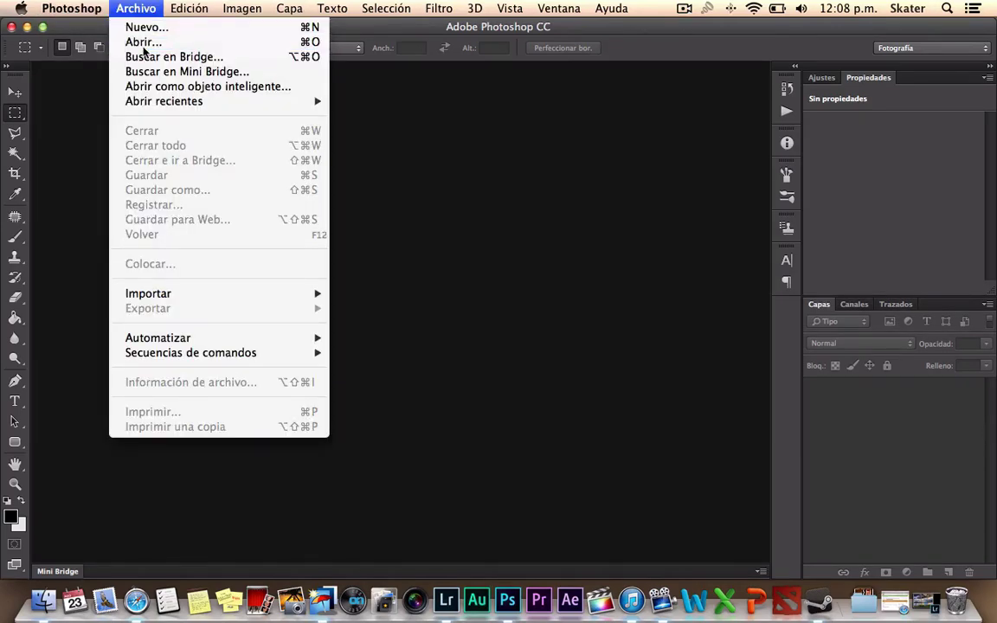
left_click(443, 231)
key("super+o")
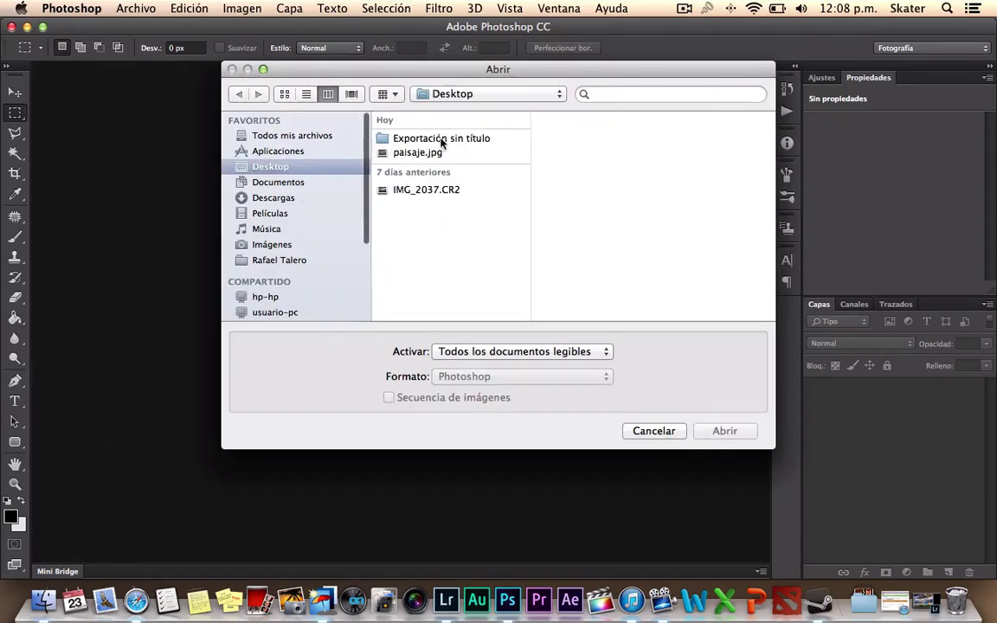
left_click(415, 138)
left_click(628, 139)
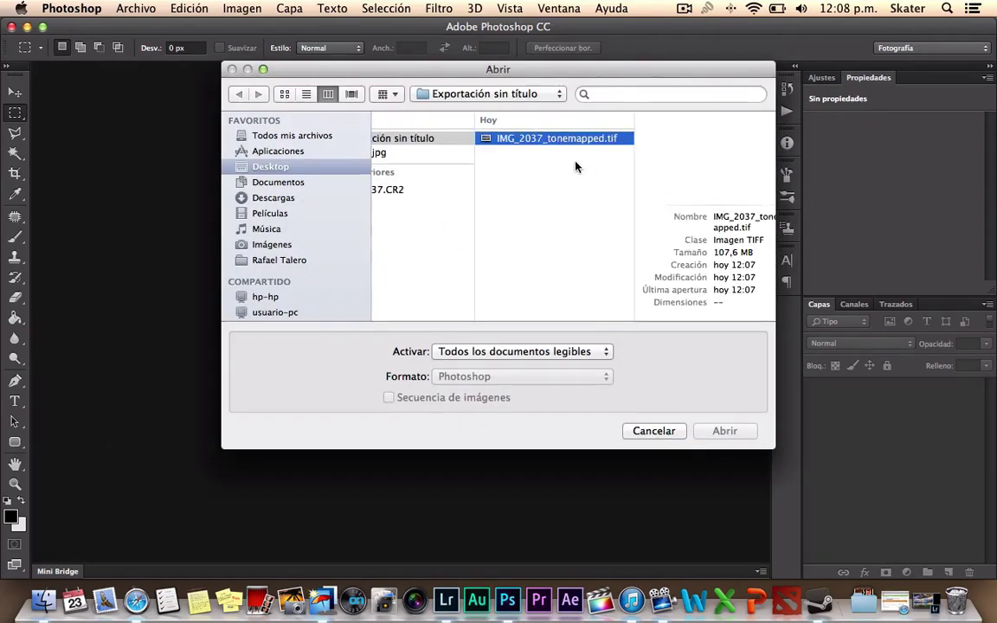
left_click(723, 433)
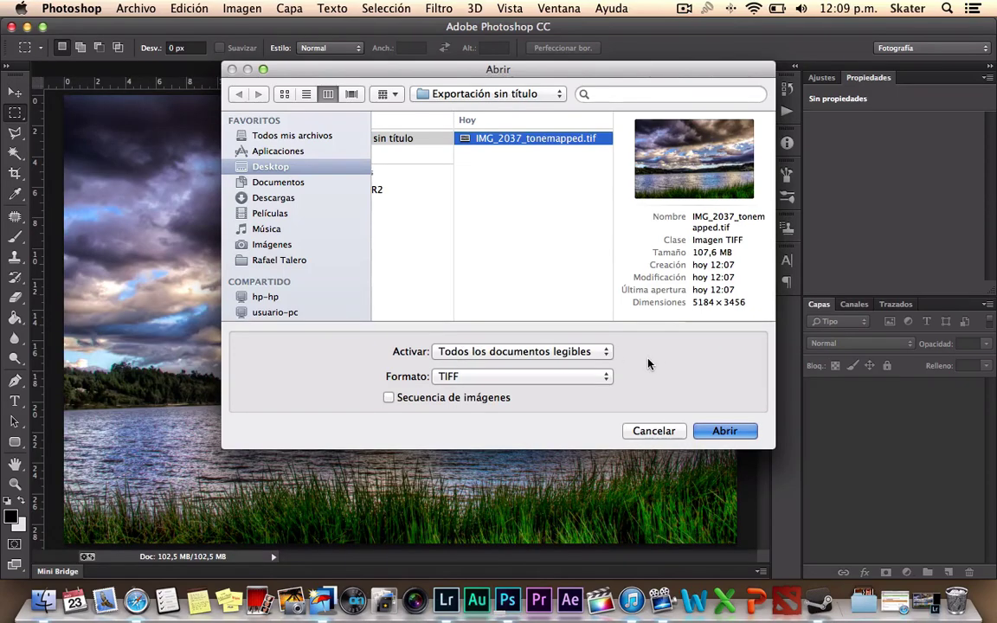
left_click(729, 435)
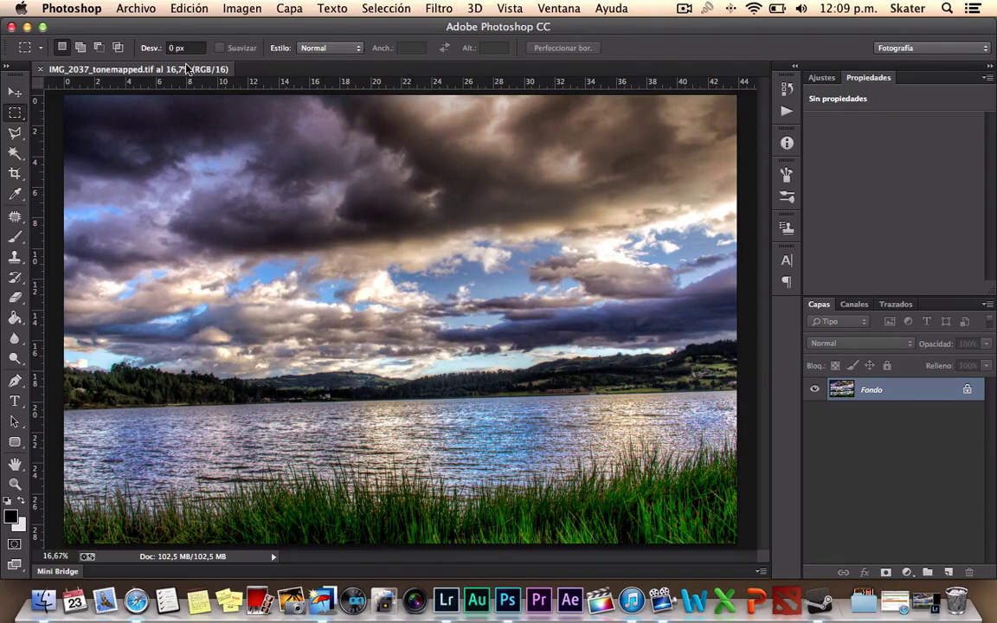
- Save As a JPEG copy with the file name changed to IMG_2037_1
left_click(136, 8)
left_click(169, 189)
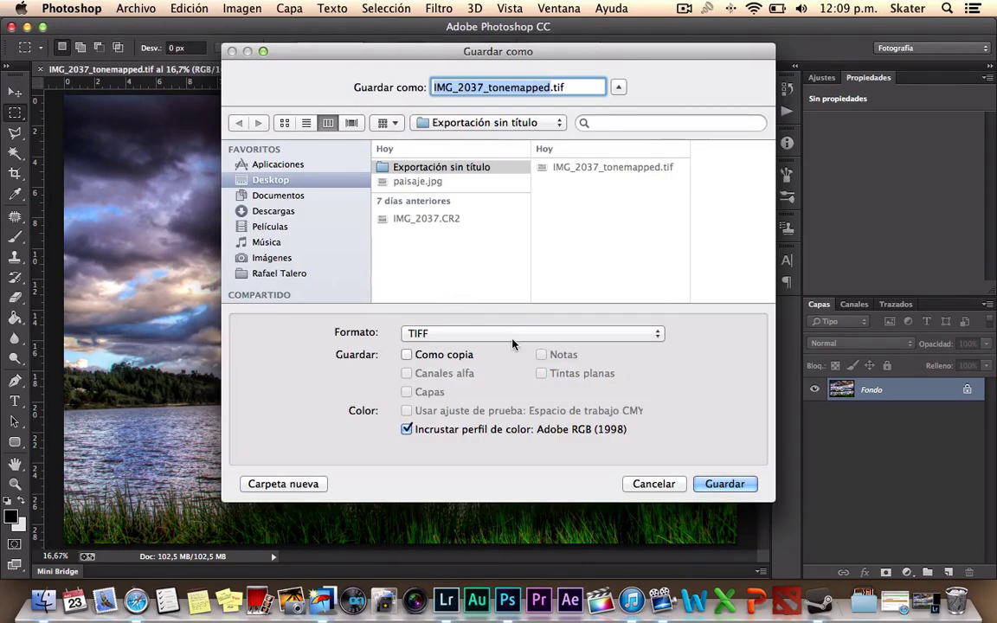
left_click(508, 335)
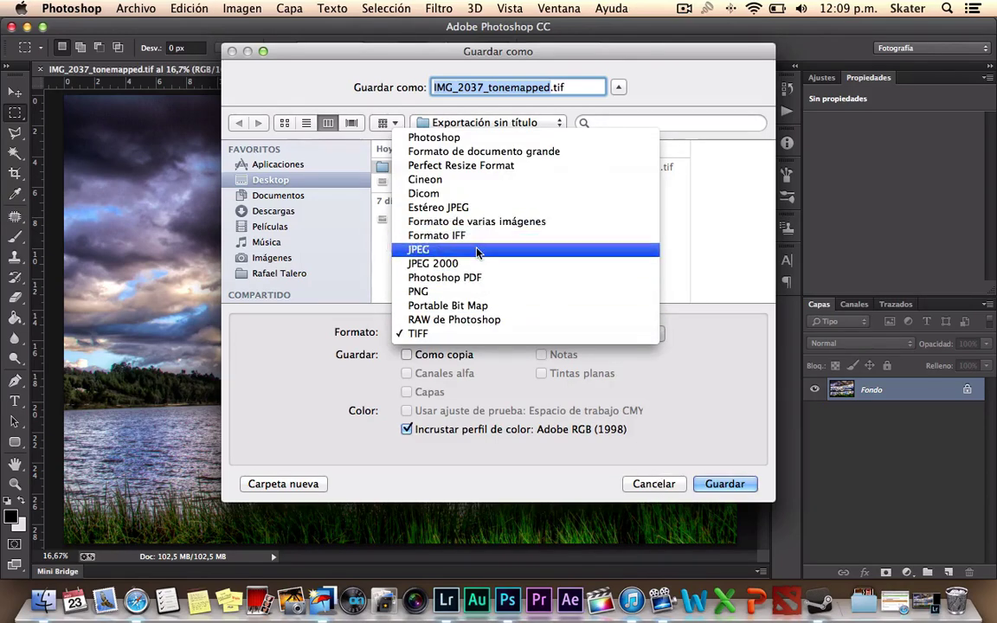
left_click(477, 251)
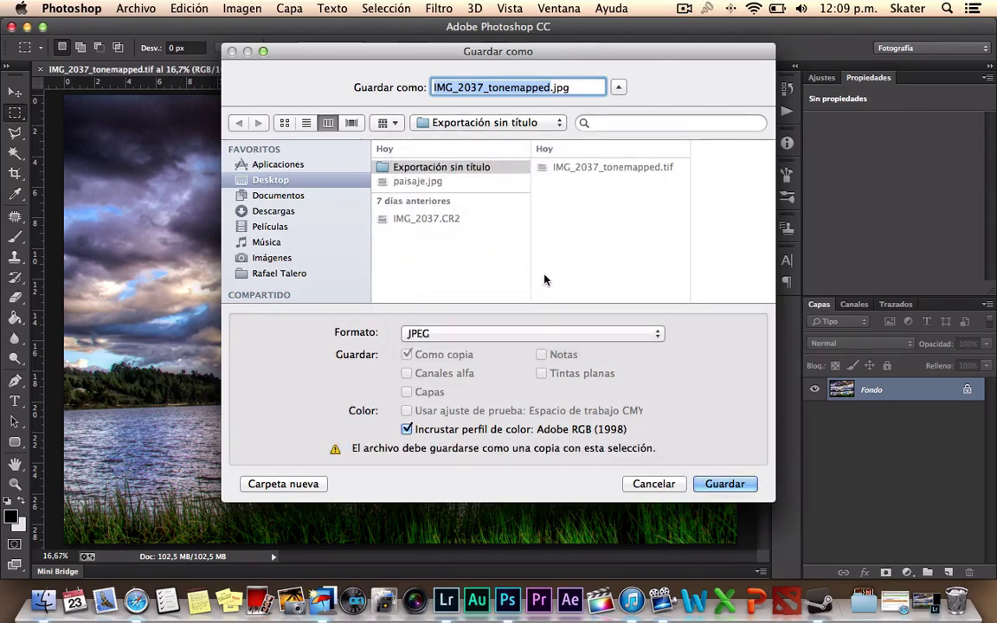
left_click(553, 80)
key("BackSpace")
key("BackSpace")
key("BackSpace")
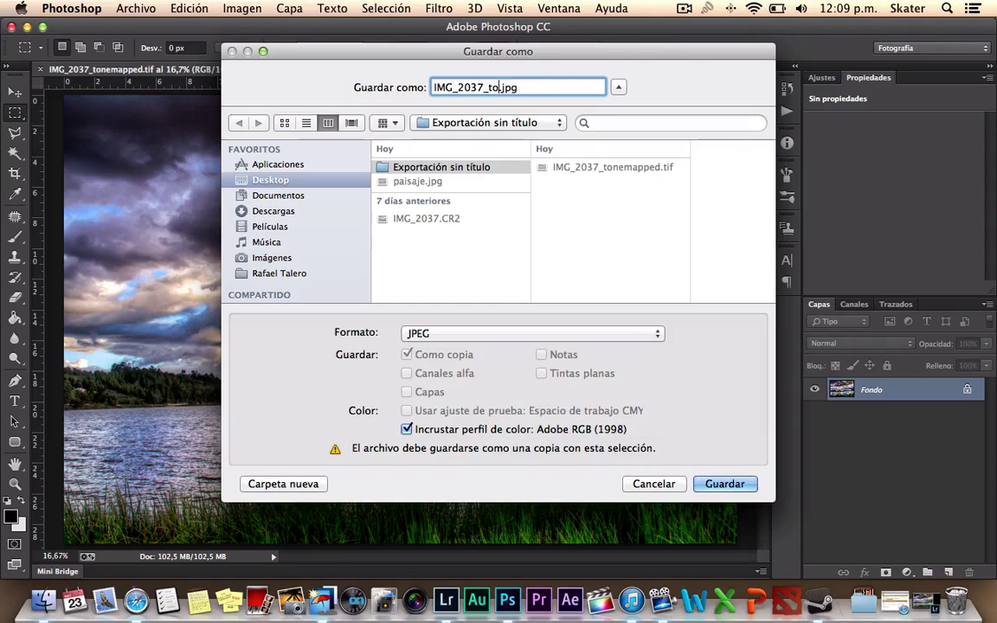
key("BackSpace")
key("BackSpace")
key("BackSpace")
type("7")
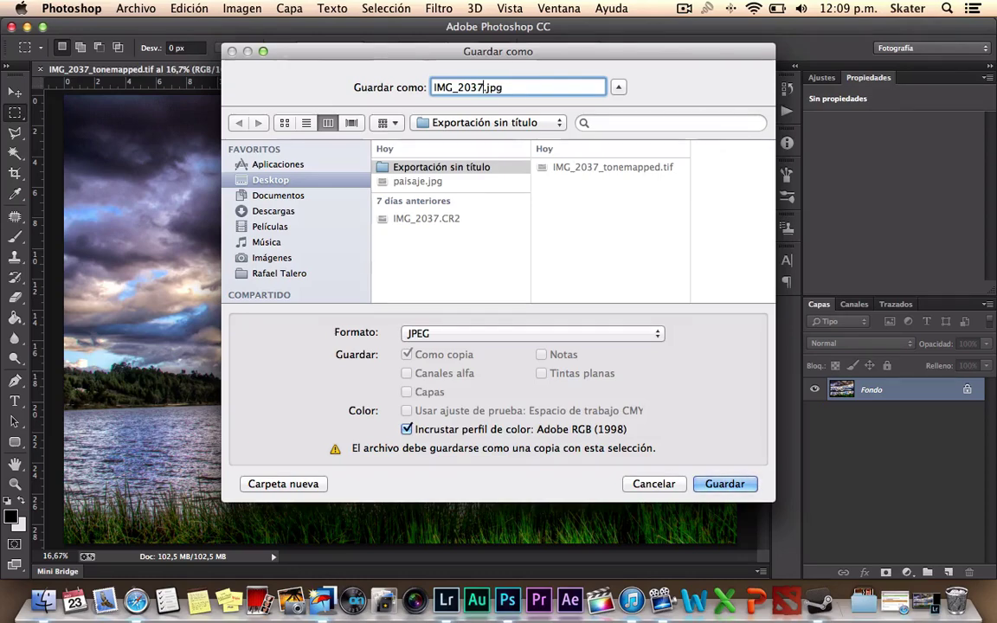
type("_1")
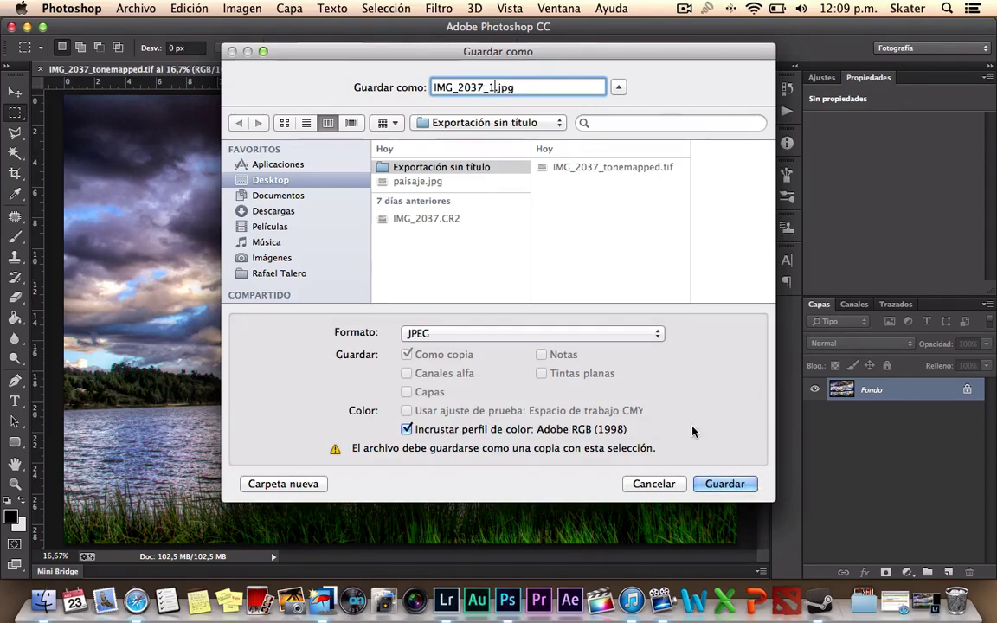
- Set JPEG Calidad to 12 (Máxima) and write the file
left_click(711, 482)
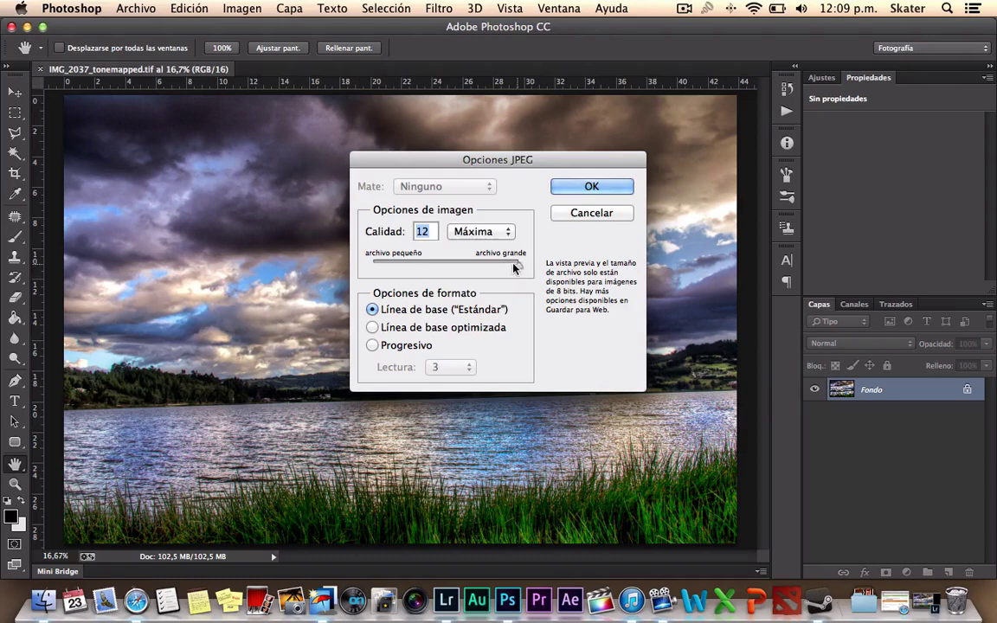
left_click_drag(518, 264, 363, 264)
left_click_drag(374, 264, 519, 264)
left_click(575, 187)
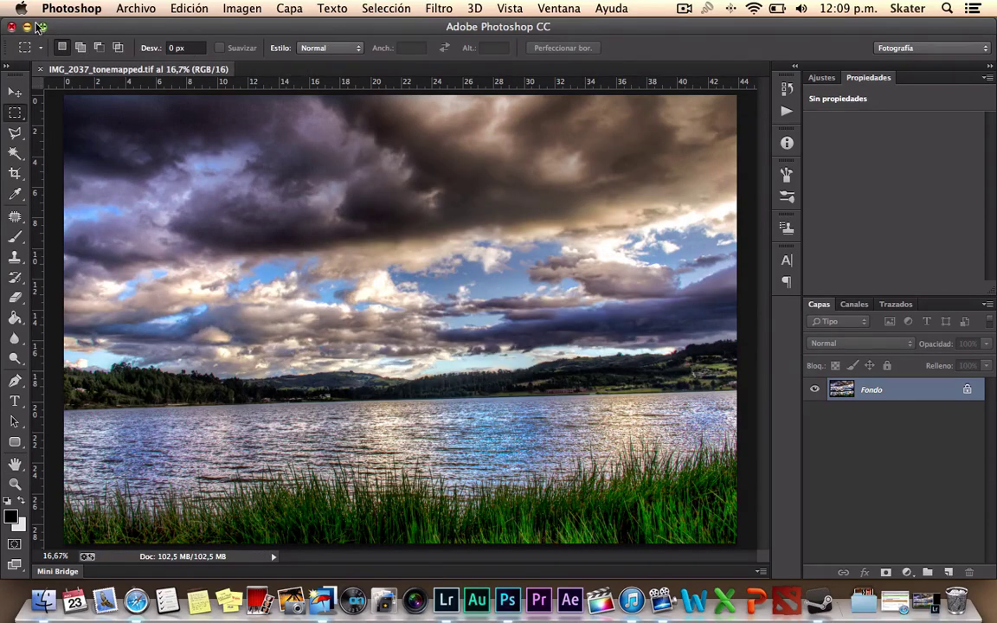
left_click(27, 27)
- Preview IMG_2037_1.jpg, drag it from the export folder onto the desktop, and close the folder
left_click(629, 439)
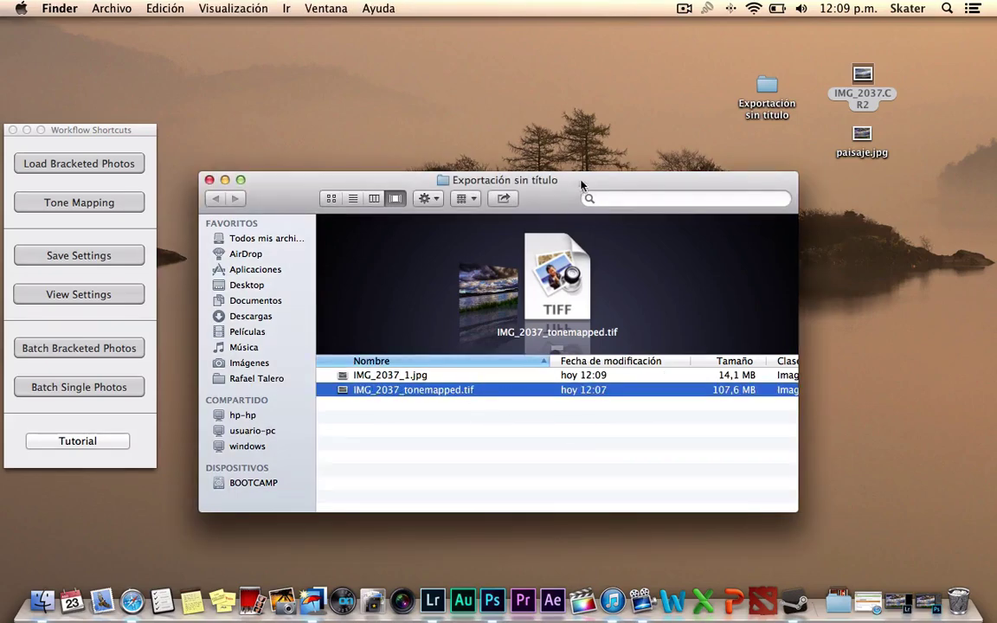
mouse_move(582, 185)
left_mouse_down()
mouse_move(569, 382)
mouse_move(579, 179)
left_mouse_up()
key("Up")
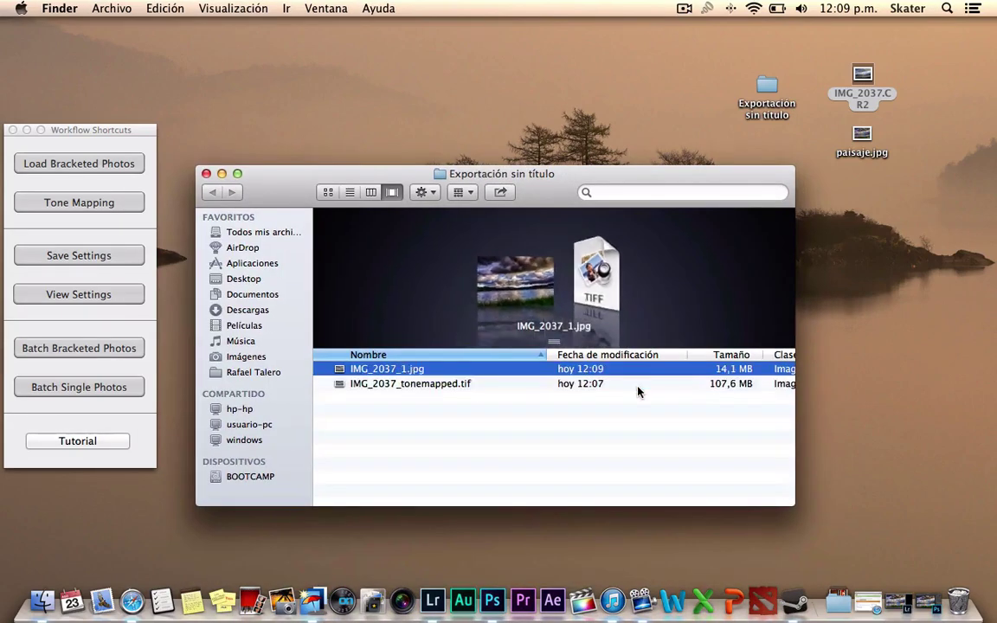
key("Down")
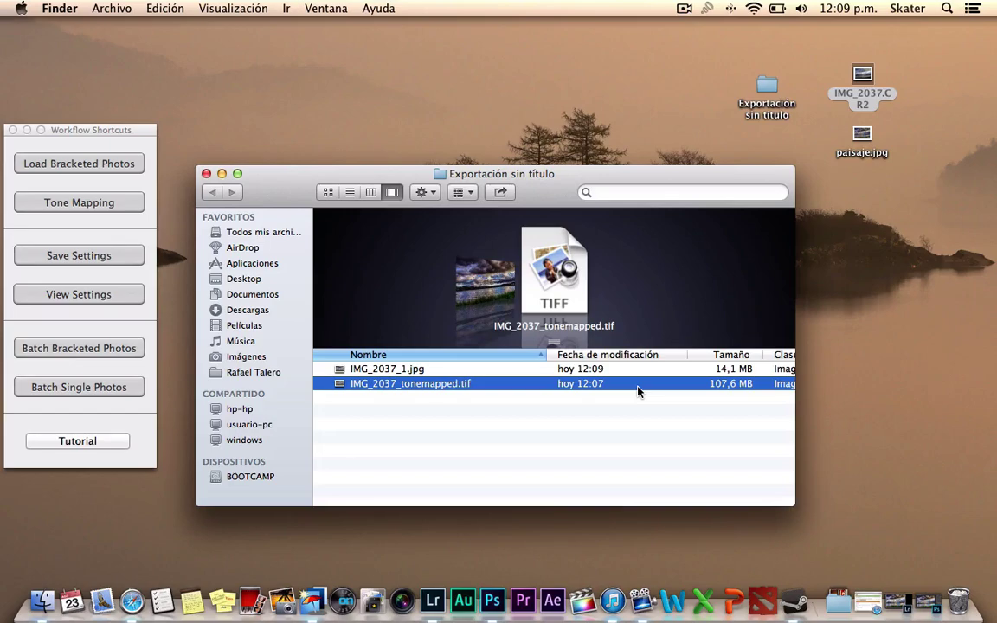
key("Up")
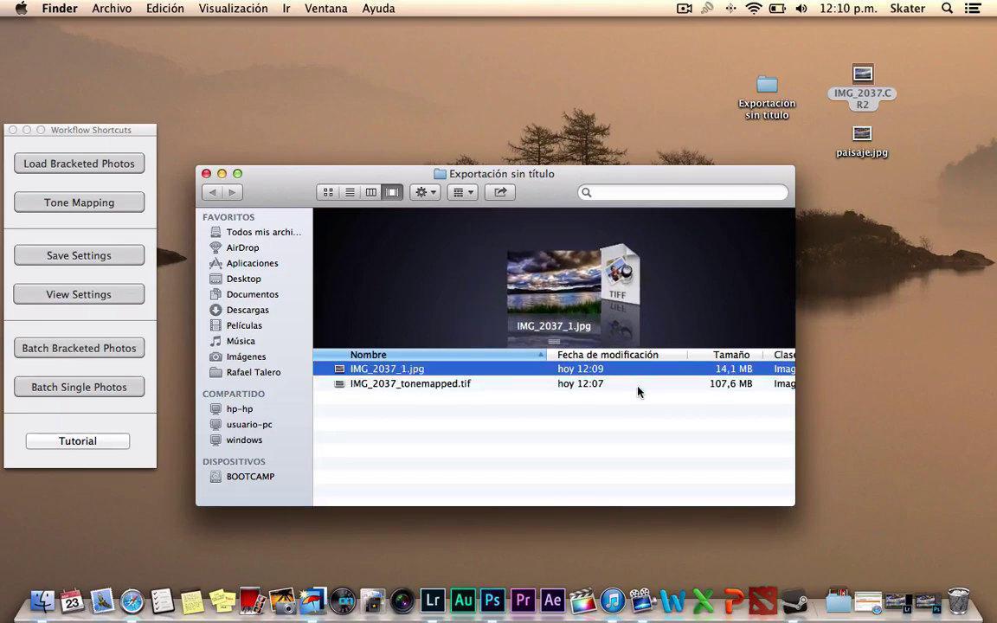
key("space")
key("space")
left_click_drag(506, 370, 459, 129)
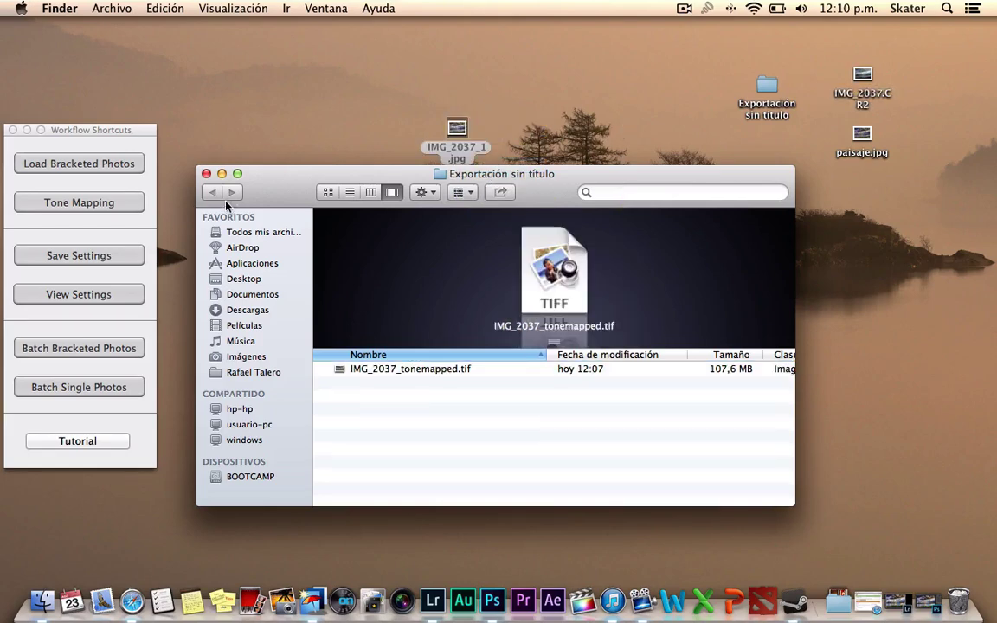
key("super+w")
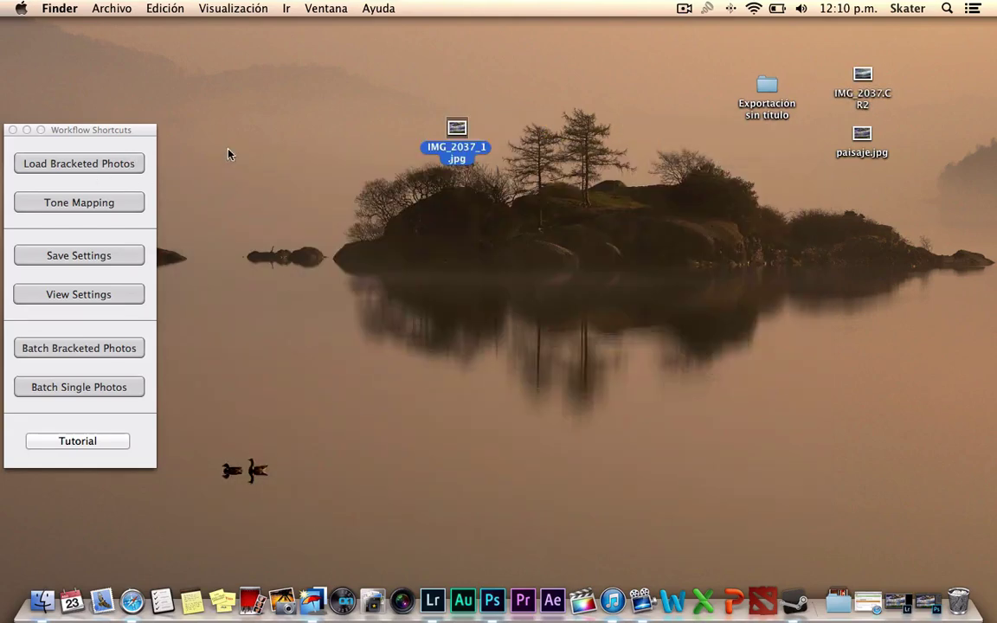
- Select both IMG_2037.CR2 and IMG_2037_1.jpg on the desktop and bring up their context menu
left_click(825, 232)
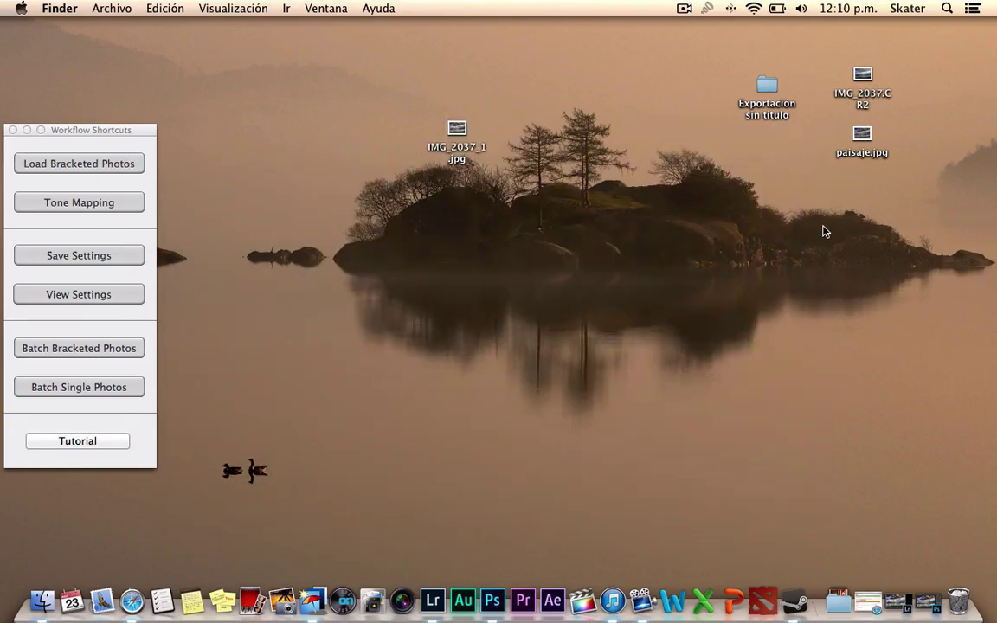
left_click(863, 100)
right_click(862, 101)
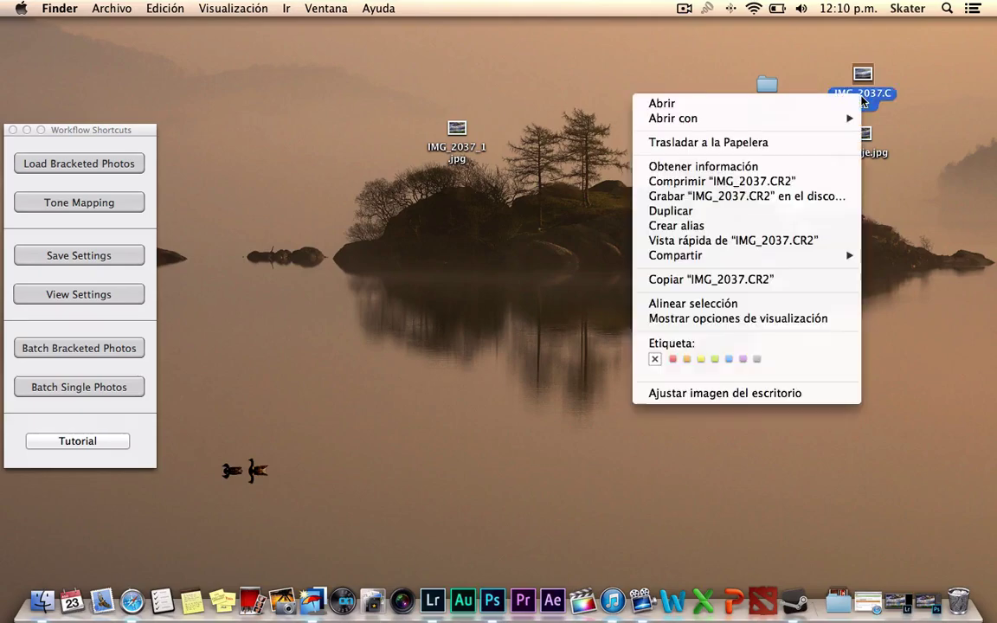
left_click(477, 145)
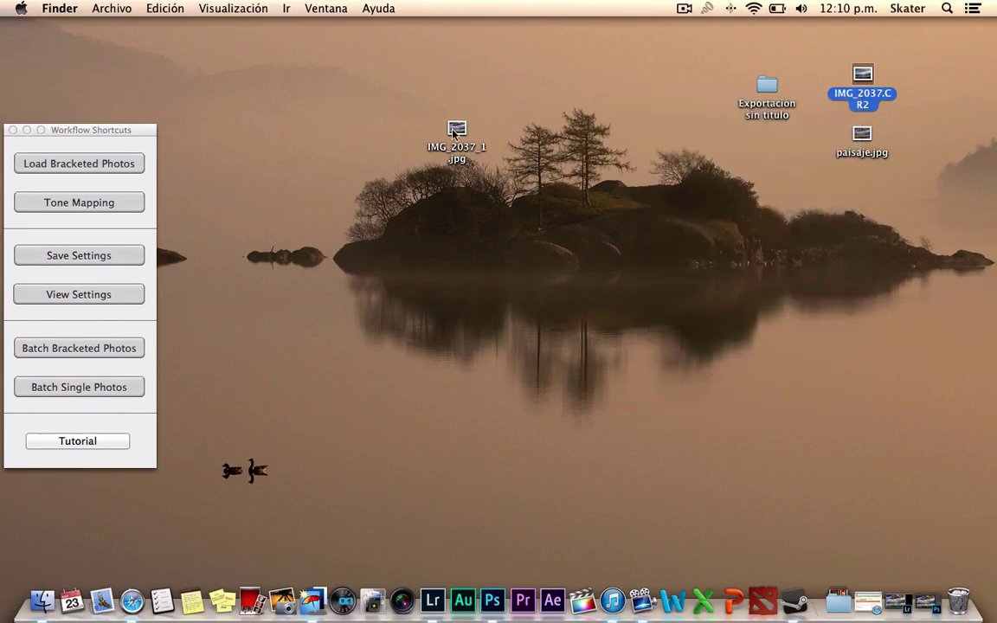
left_click(455, 130, "super")
right_click(455, 129)
- Quick Look both items and flip between the dark CR2 and the HDR JPG
left_click(583, 299)
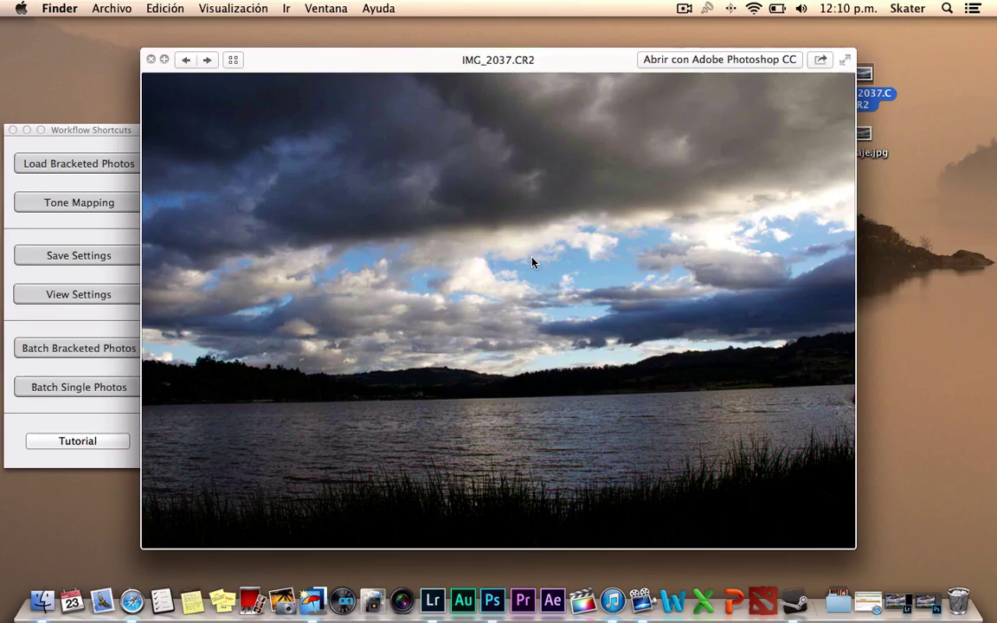
key("Right")
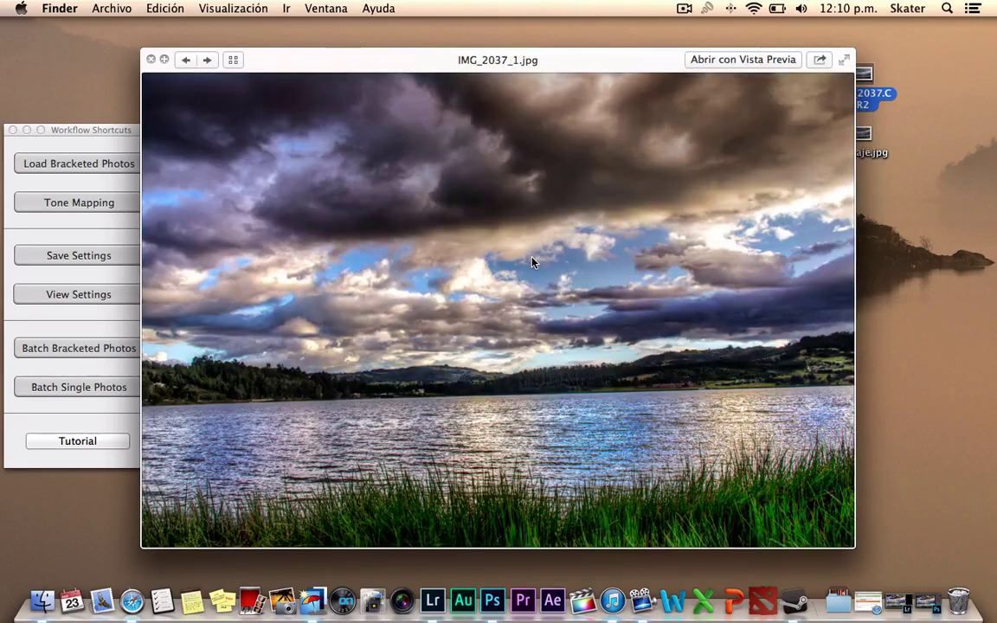
key("Left")
key("Right")
key("Left")
key("Right")
key("Left")
key("Right")
key("Left")
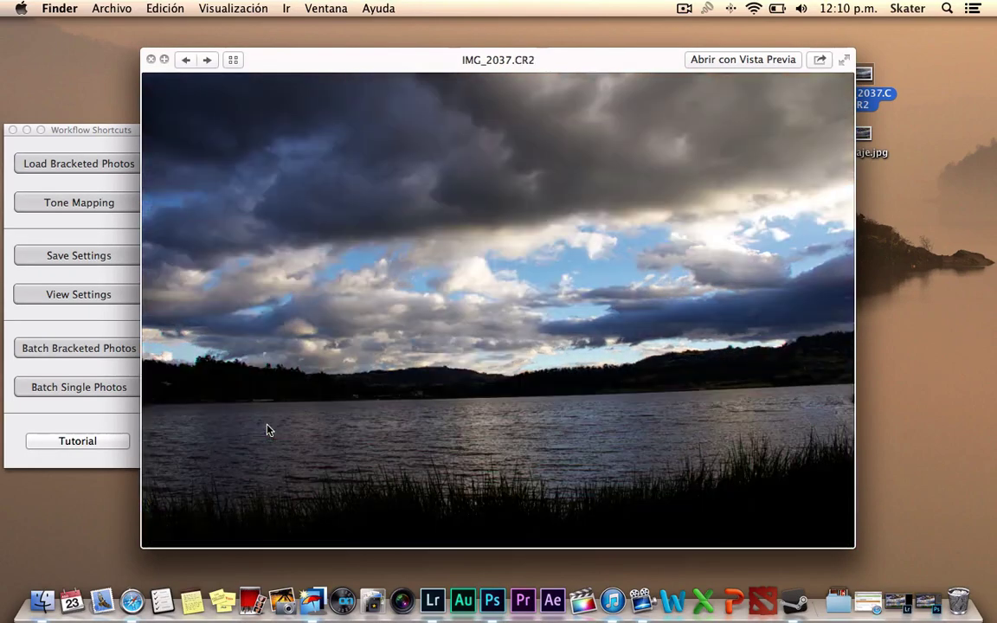
key("Right")
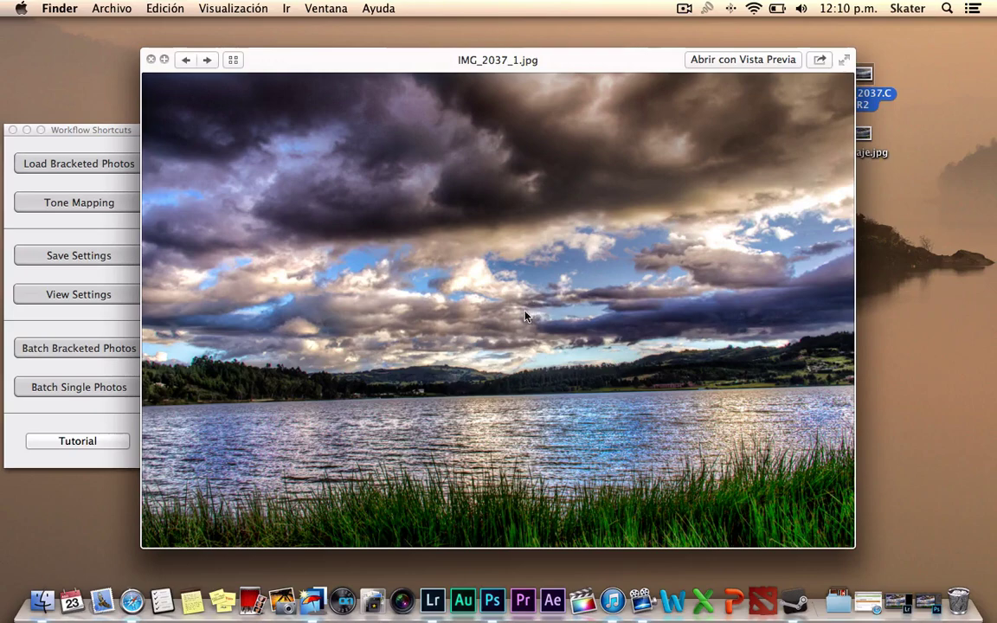
key("Left")
key("Right")
- Keep comparing original IMG_2037.CR2 against HDR IMG_2037_1.jpg, ending on the JPG
key("Left")
key("Right")
key("Left")
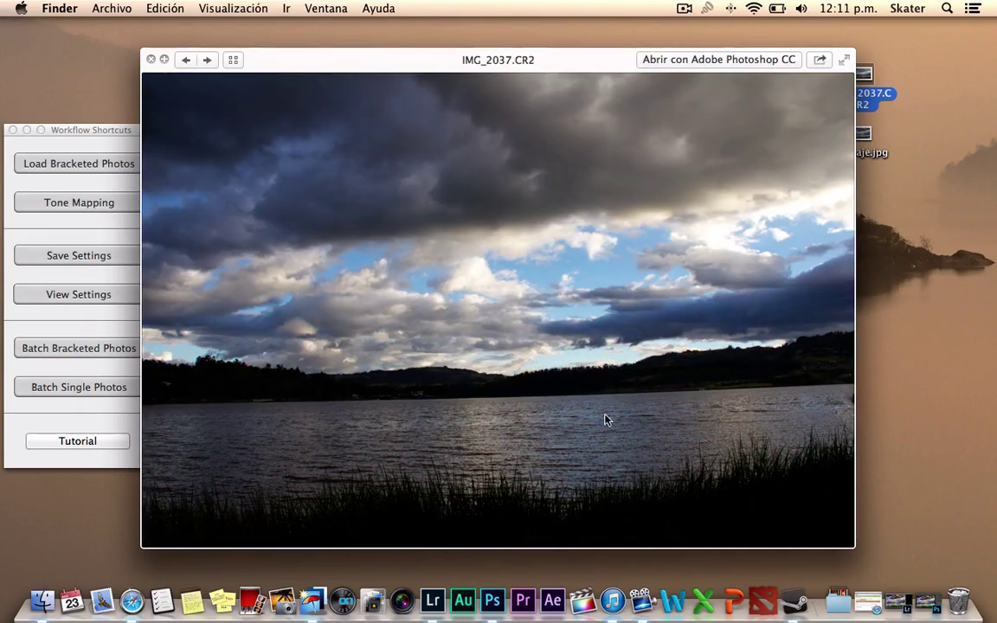
key("Right")
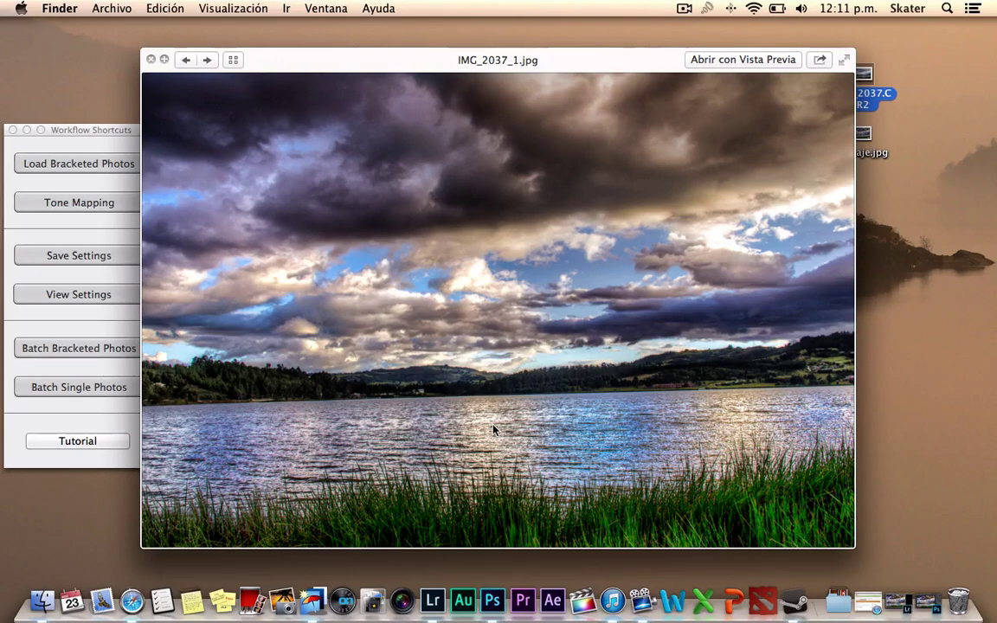
key("Right")
key("Left")
key("Left")
key("Right")
key("Left")
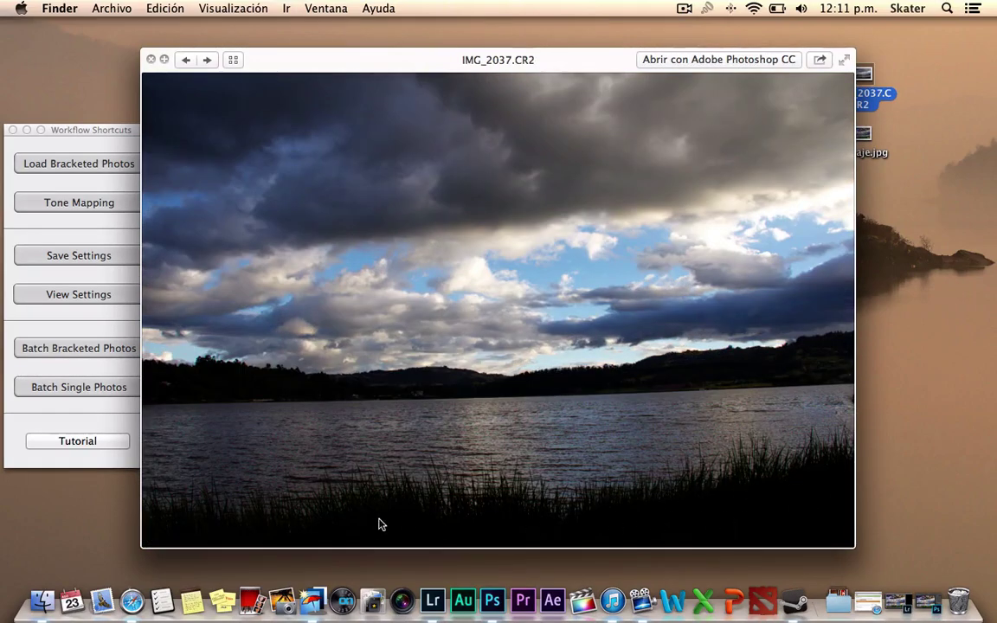
key("Right")
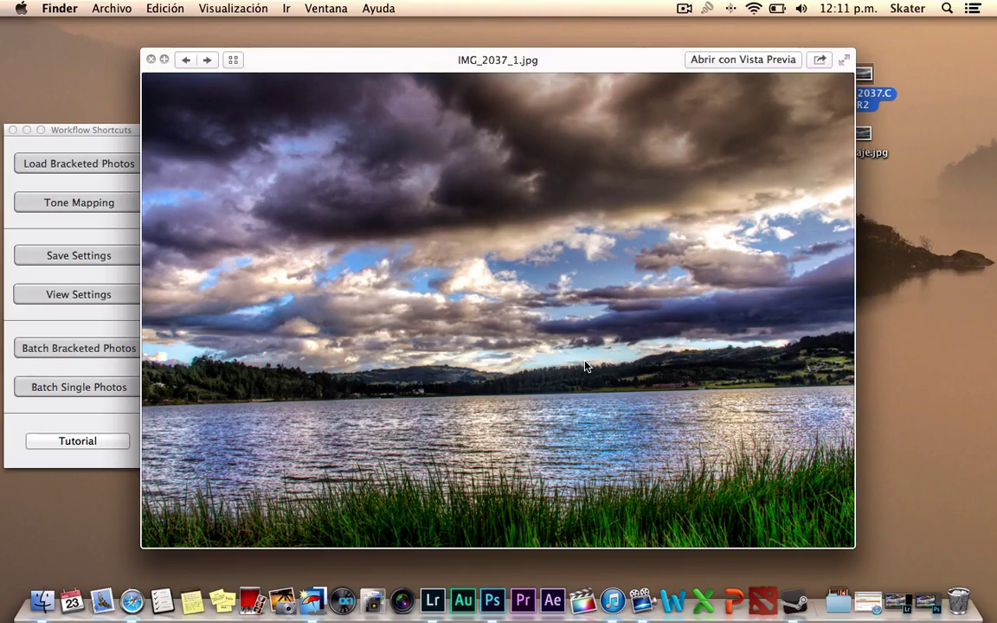
key("Left")
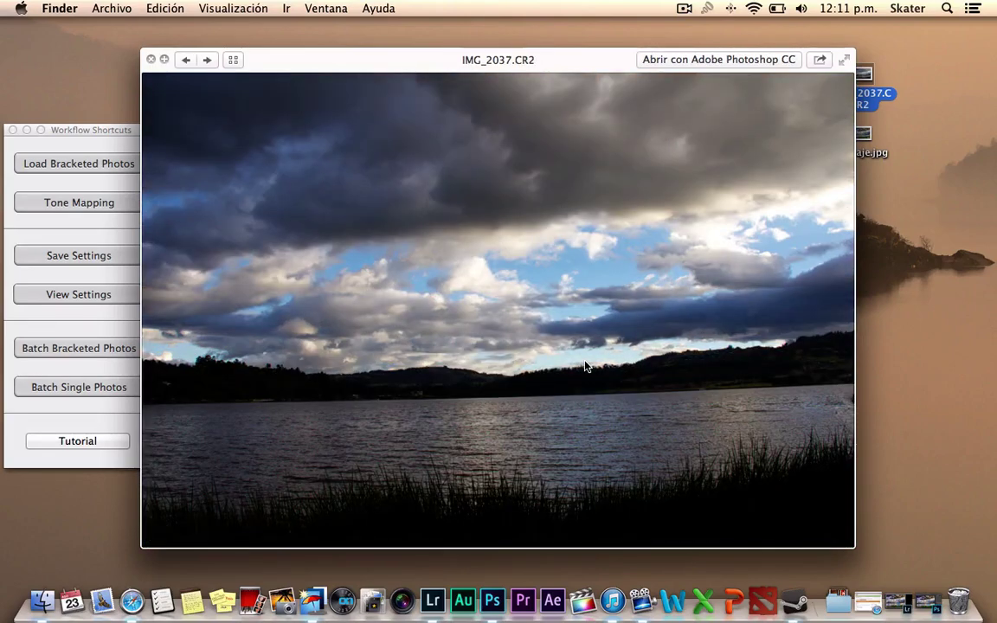
key("Right")
key("Left")
key("Right")
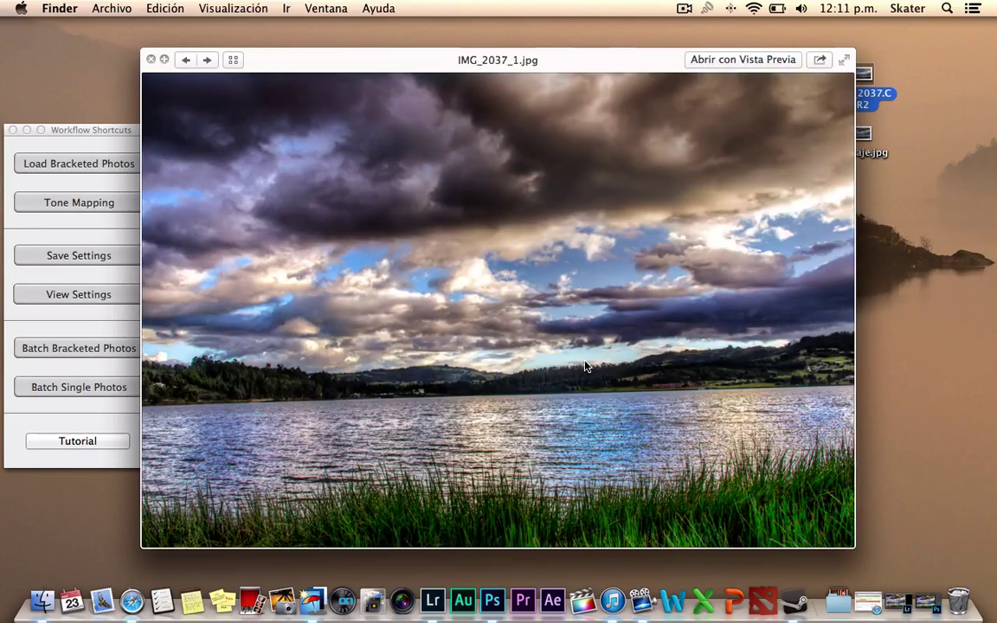